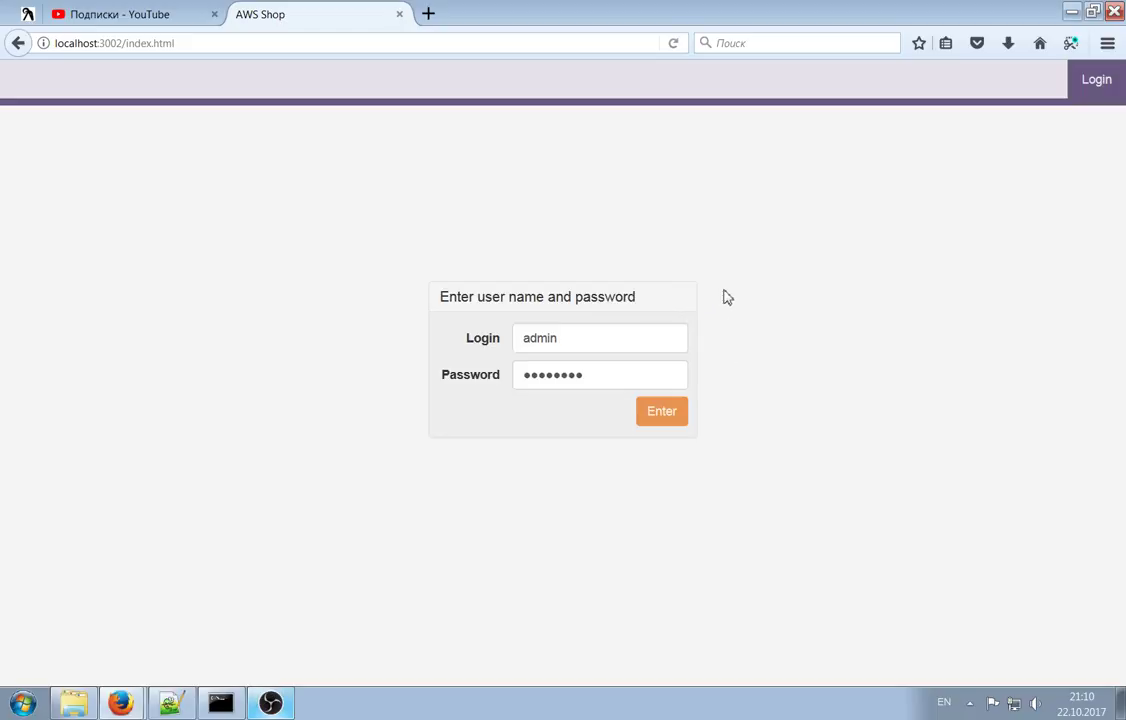
Sign in as the administrator and go to the Shops management page
{"action": "left_click", "coordinate": [668, 415]}
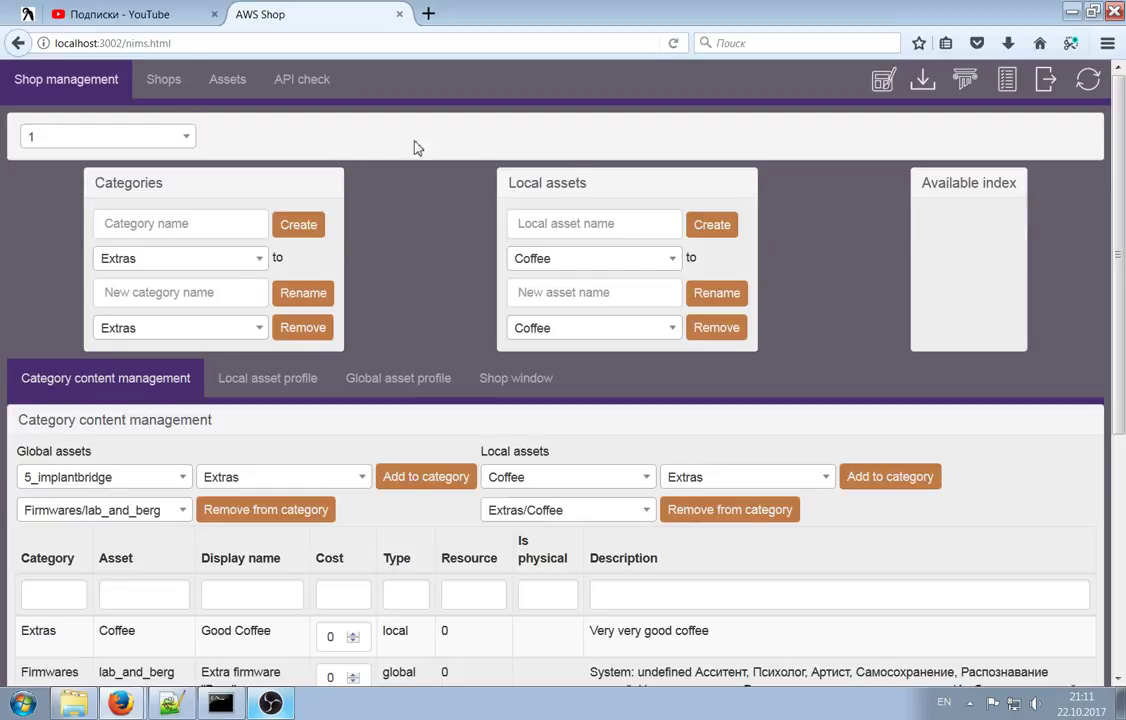
{"action": "left_click", "coordinate": [146, 80]}
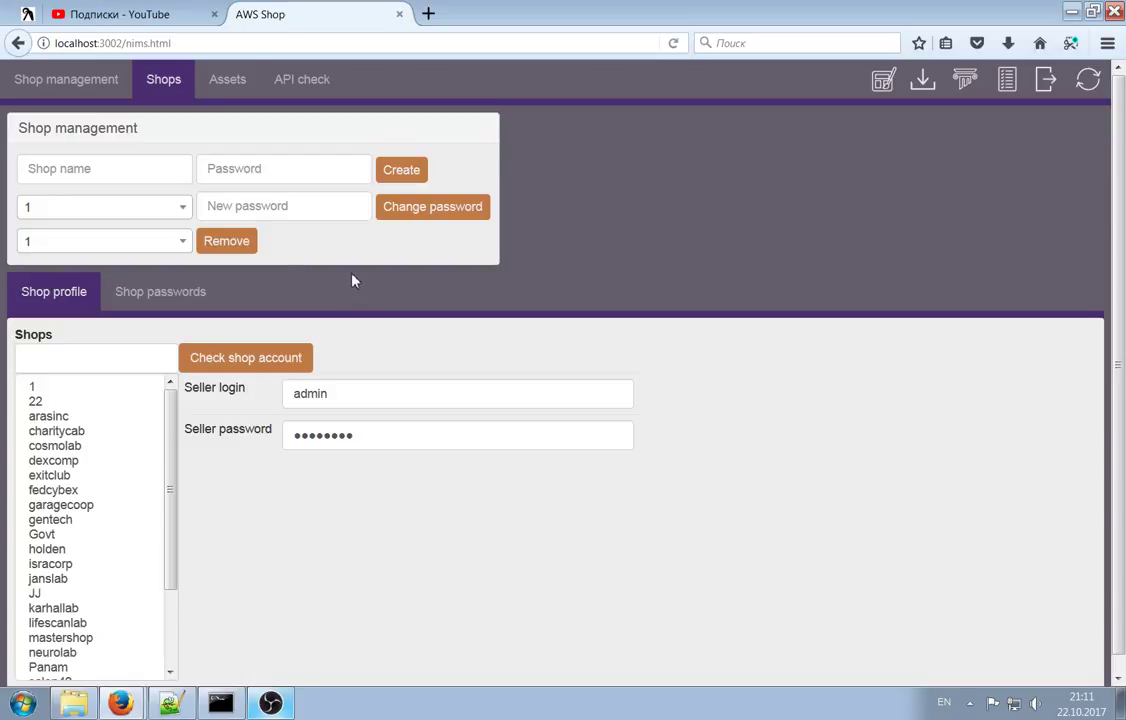
Create a new shop named Shop2 with a password
{"action": "scroll", "coordinate": [110, 520], "scroll_direction": "up", "scroll_amount": 1}
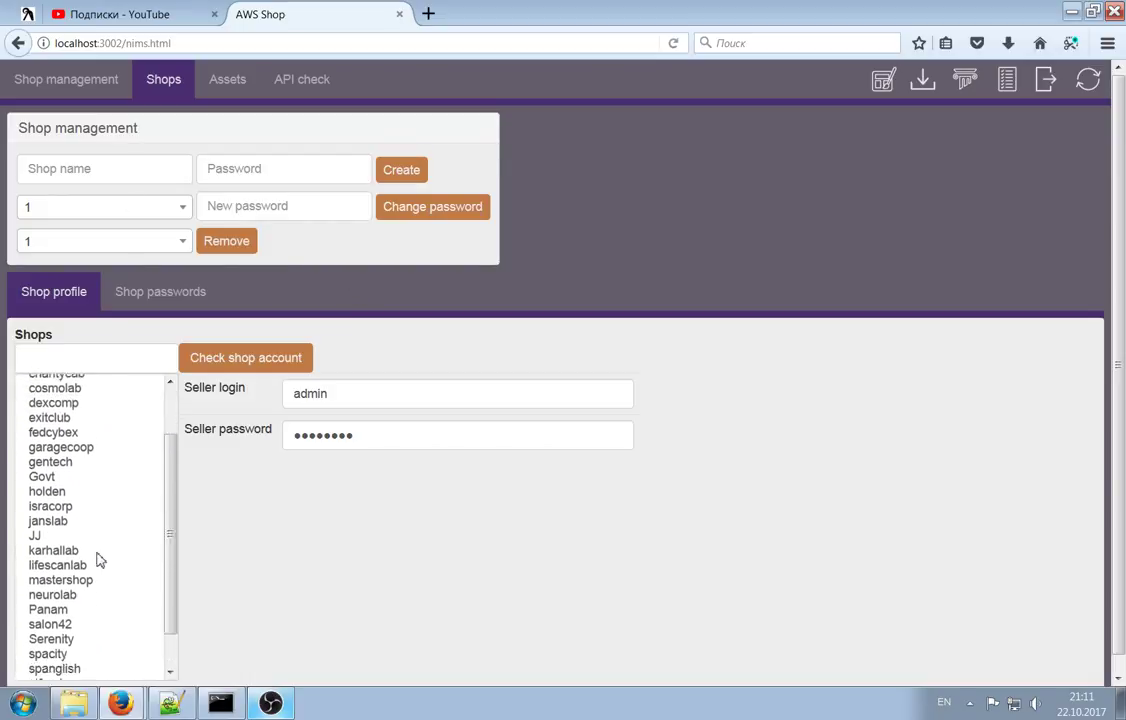
{"action": "scroll", "coordinate": [97, 556], "scroll_direction": "down", "scroll_amount": 1}
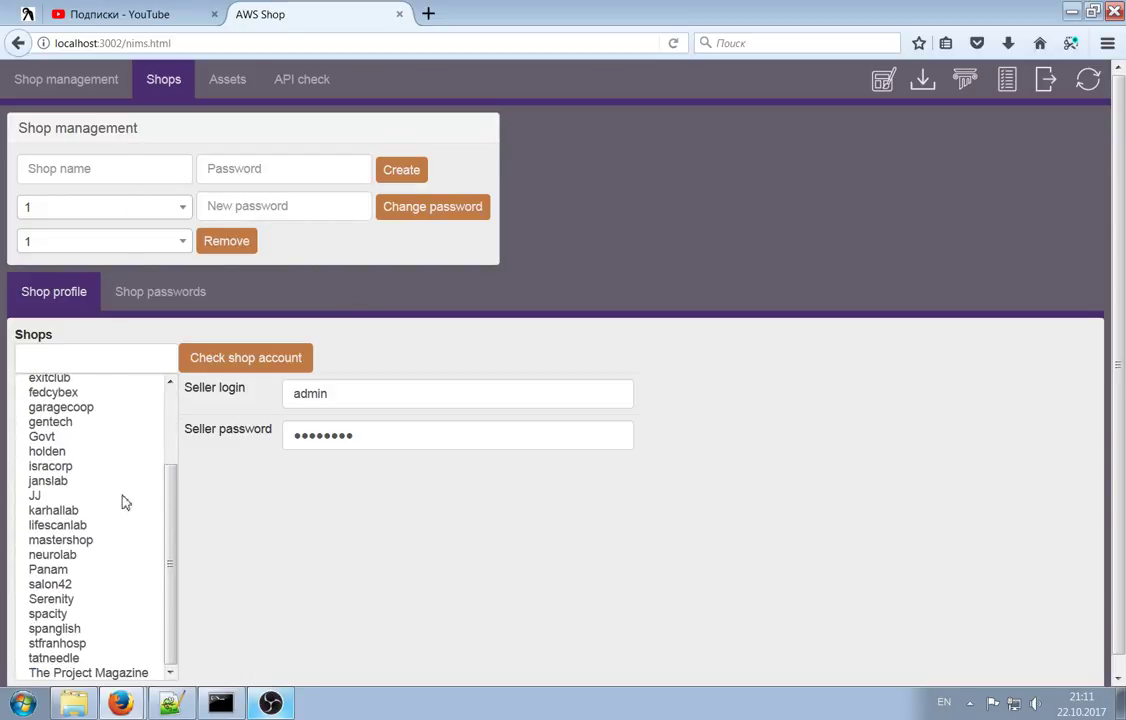
{"action": "scroll", "coordinate": [118, 555], "scroll_direction": "down", "scroll_amount": 1}
{"action": "scroll", "coordinate": [120, 559], "scroll_direction": "up", "scroll_amount": 2}
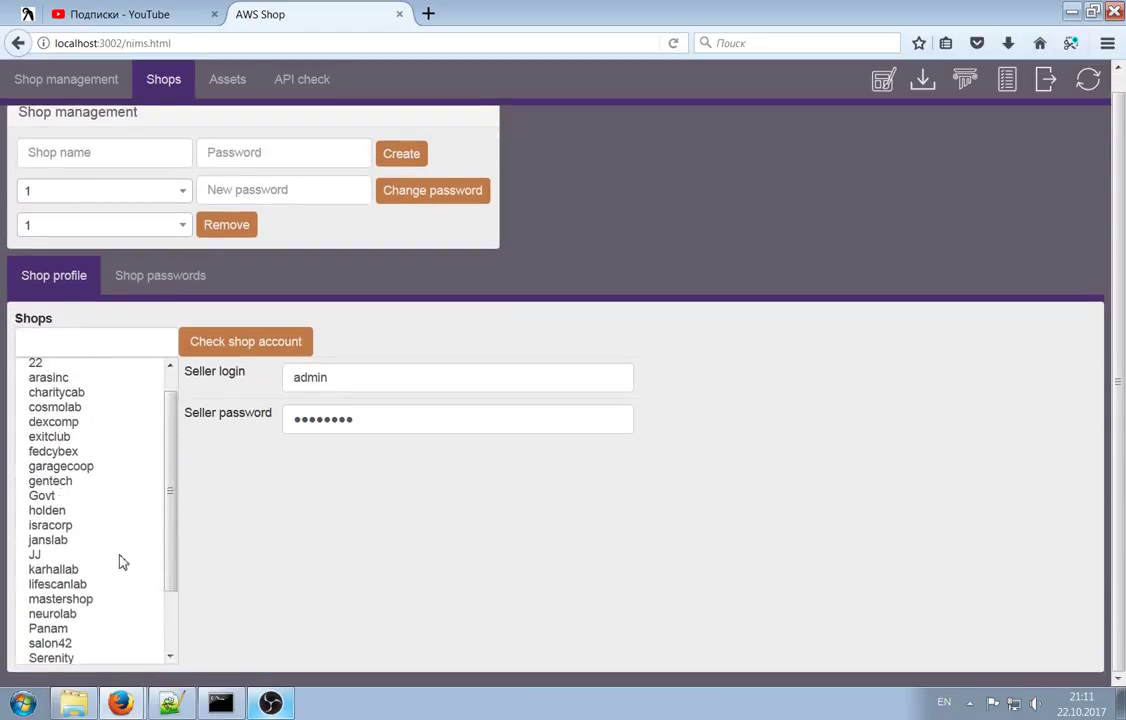
{"action": "left_click", "coordinate": [88, 153]}
{"action": "scroll", "coordinate": [104, 163], "scroll_direction": "up", "scroll_amount": 1}
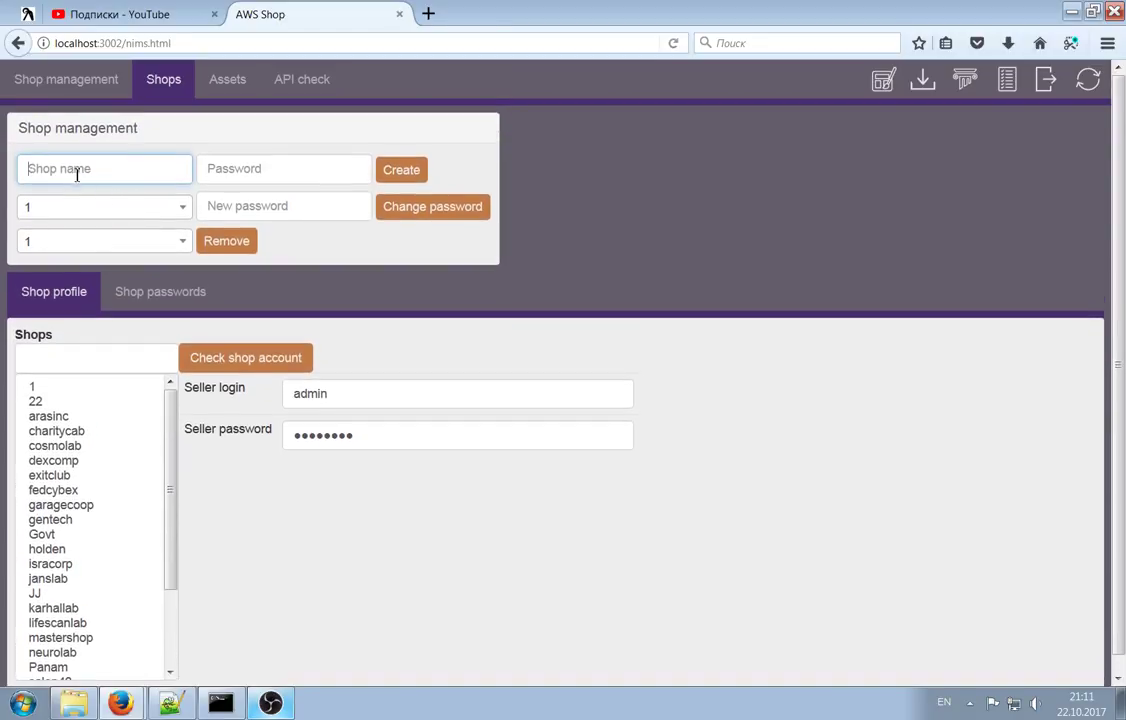
{"action": "type", "text": "Shop2"}
{"action": "left_click", "coordinate": [250, 172]}
{"action": "type", "text": "123"}
{"action": "left_click", "coordinate": [397, 180]}
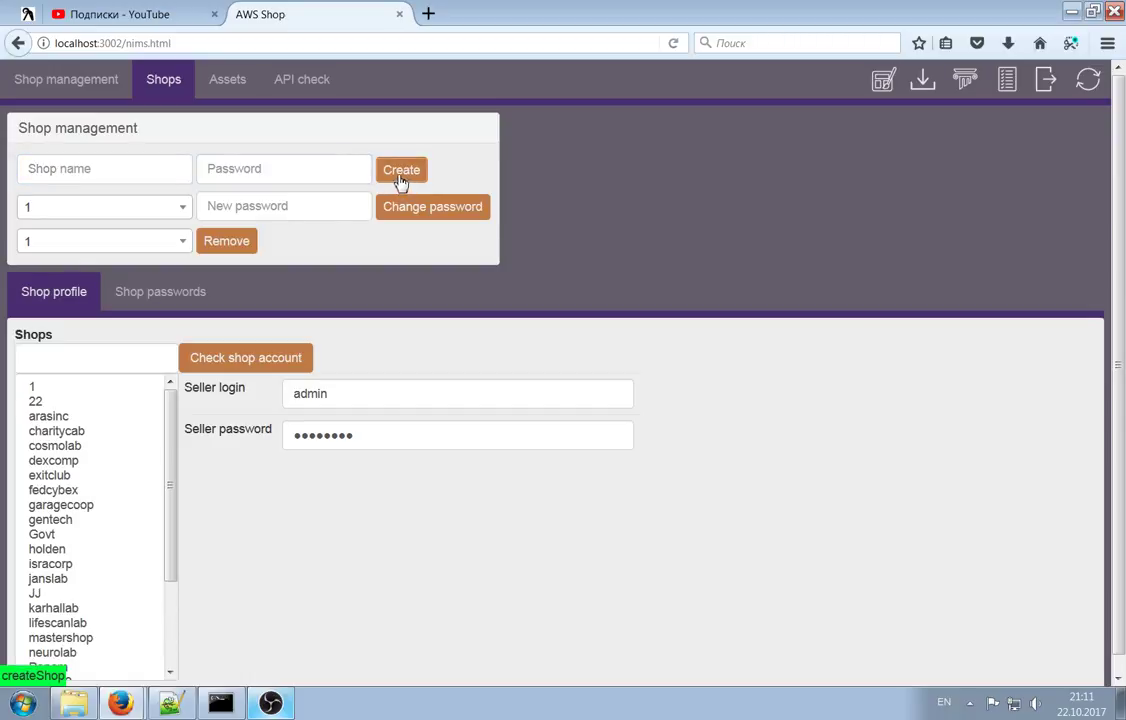
Select Shop2 in the shops list and go to the Shop passwords section
{"action": "scroll", "coordinate": [135, 617], "scroll_direction": "down", "scroll_amount": 3}
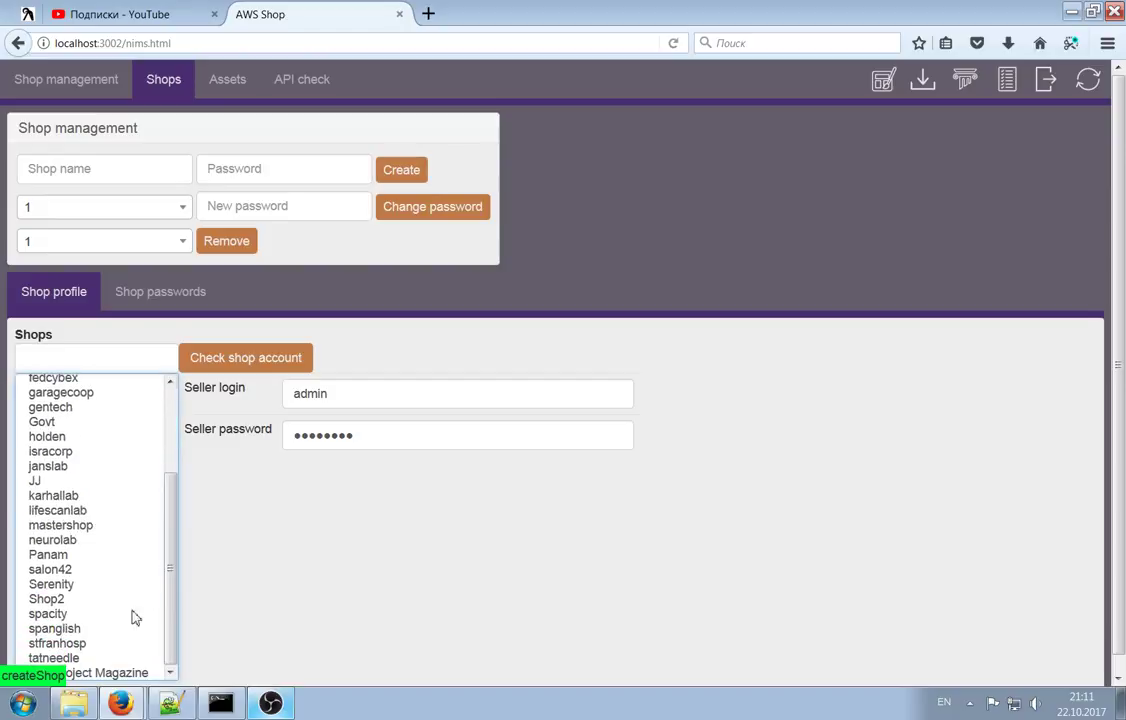
{"action": "left_click", "coordinate": [68, 600]}
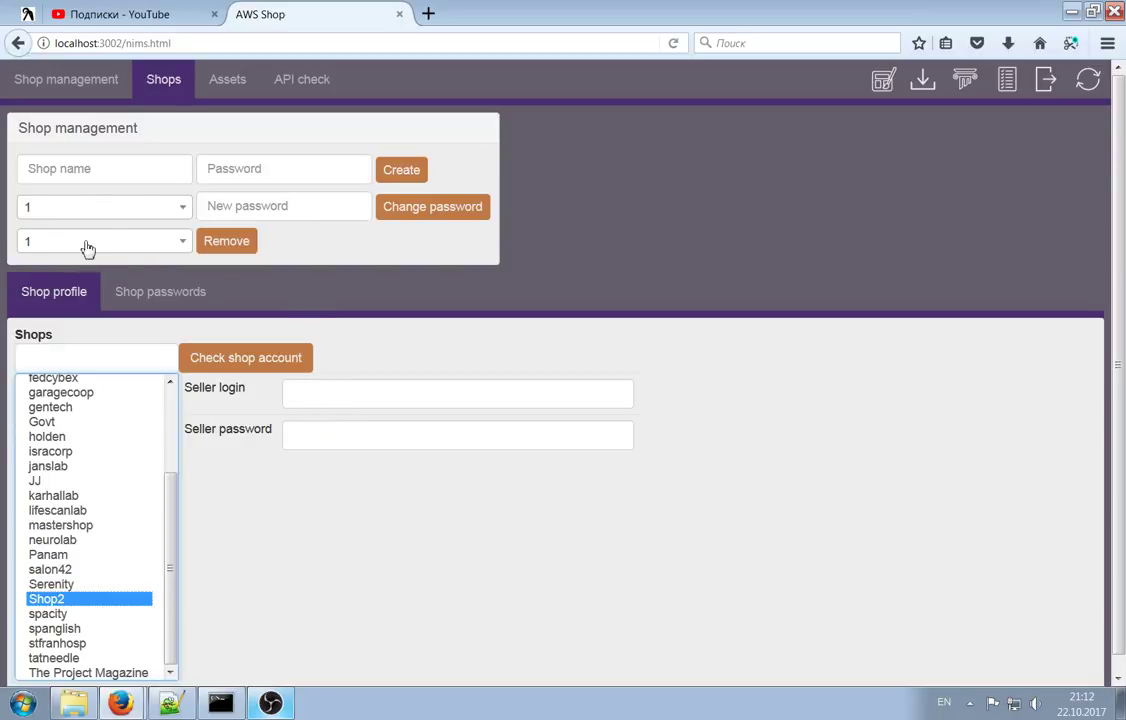
{"action": "left_click", "coordinate": [135, 164]}
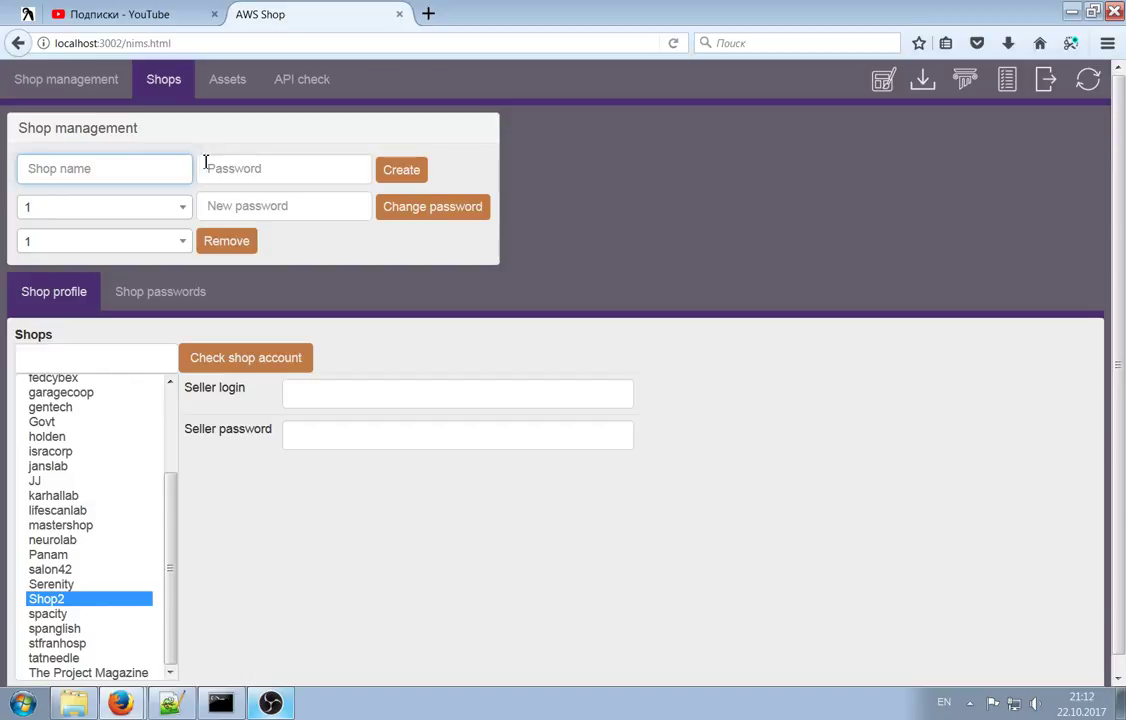
{"action": "left_click", "coordinate": [285, 168]}
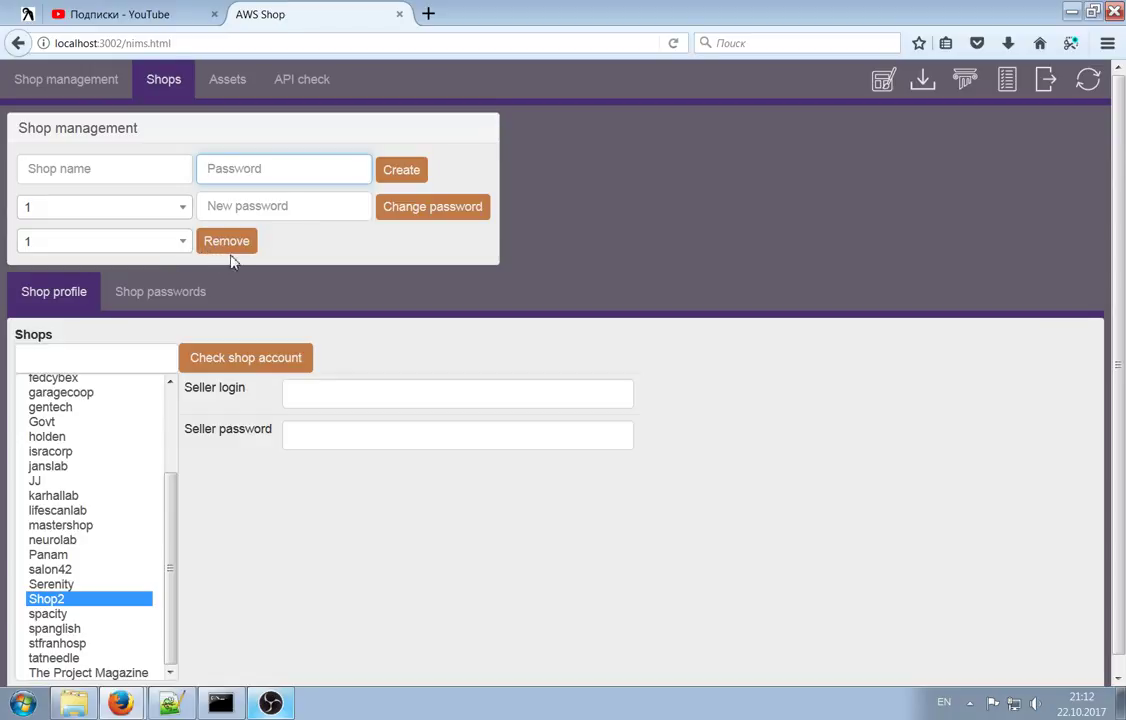
{"action": "left_click", "coordinate": [145, 287]}
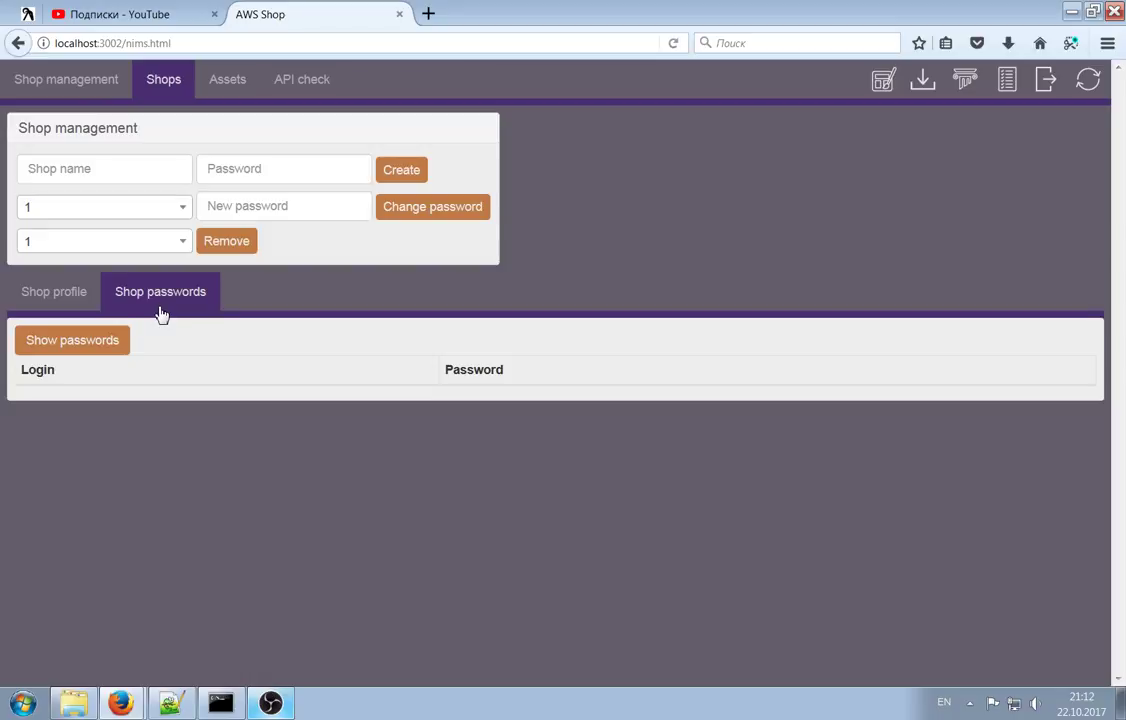
Show every shop's login and password, review the table, then return to Shop profile
{"action": "left_click", "coordinate": [90, 339]}
{"action": "scroll", "coordinate": [607, 397], "scroll_direction": "down", "scroll_amount": 10}
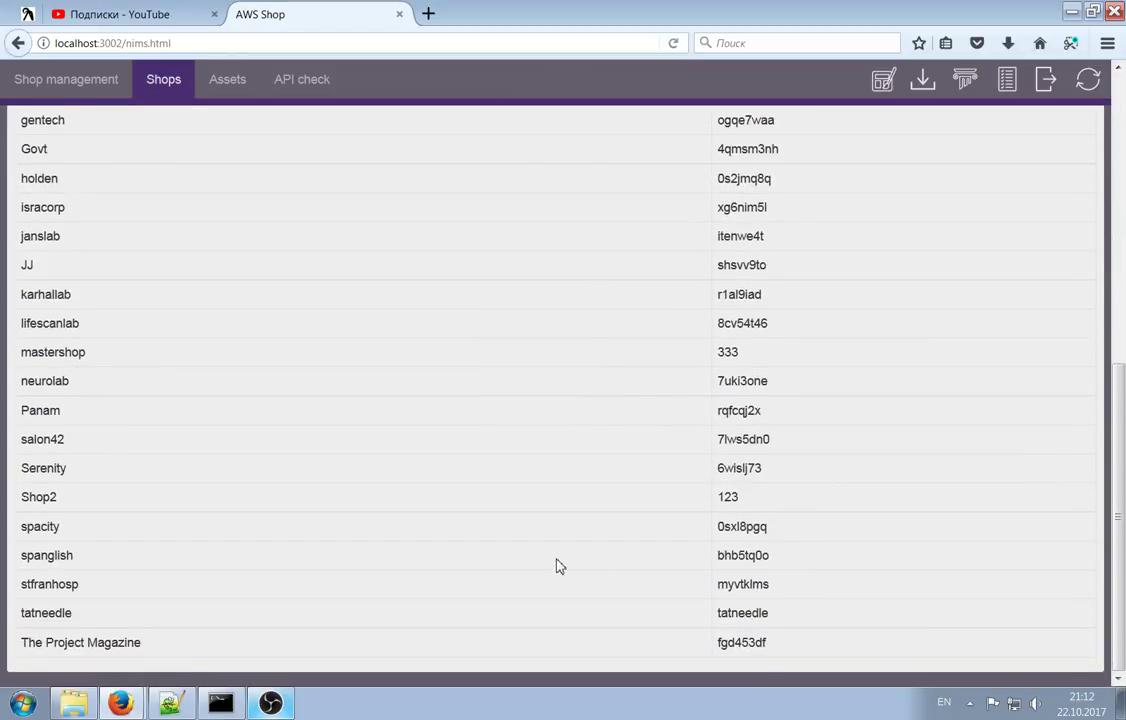
{"action": "scroll", "coordinate": [585, 562], "scroll_direction": "up", "scroll_amount": 1}
{"action": "scroll", "coordinate": [586, 561], "scroll_direction": "up", "scroll_amount": 10}
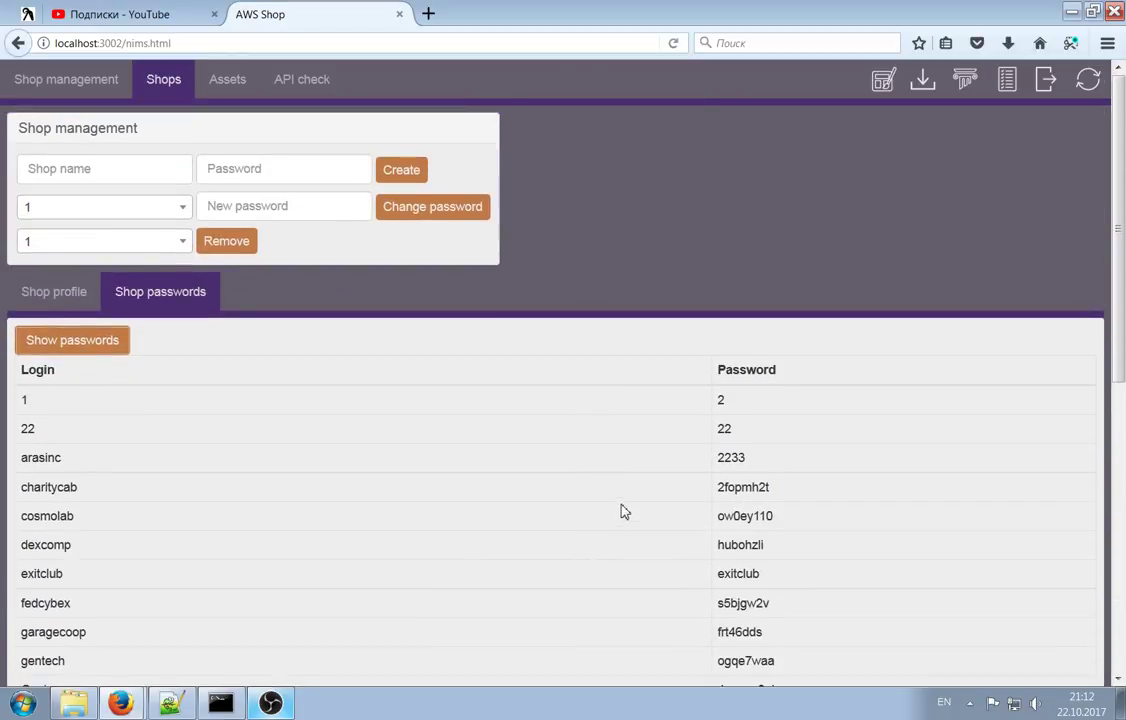
{"action": "left_click", "coordinate": [72, 305]}
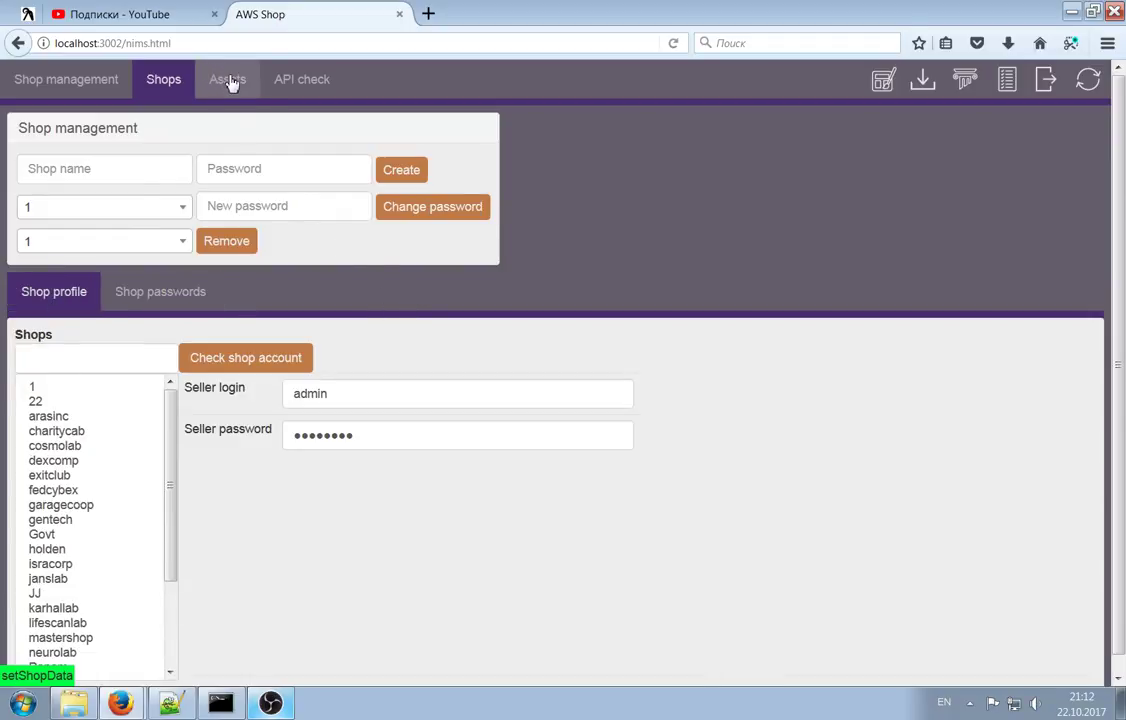
Go to asset management and load the 5_implantbridge asset profile
{"action": "left_click", "coordinate": [228, 80]}
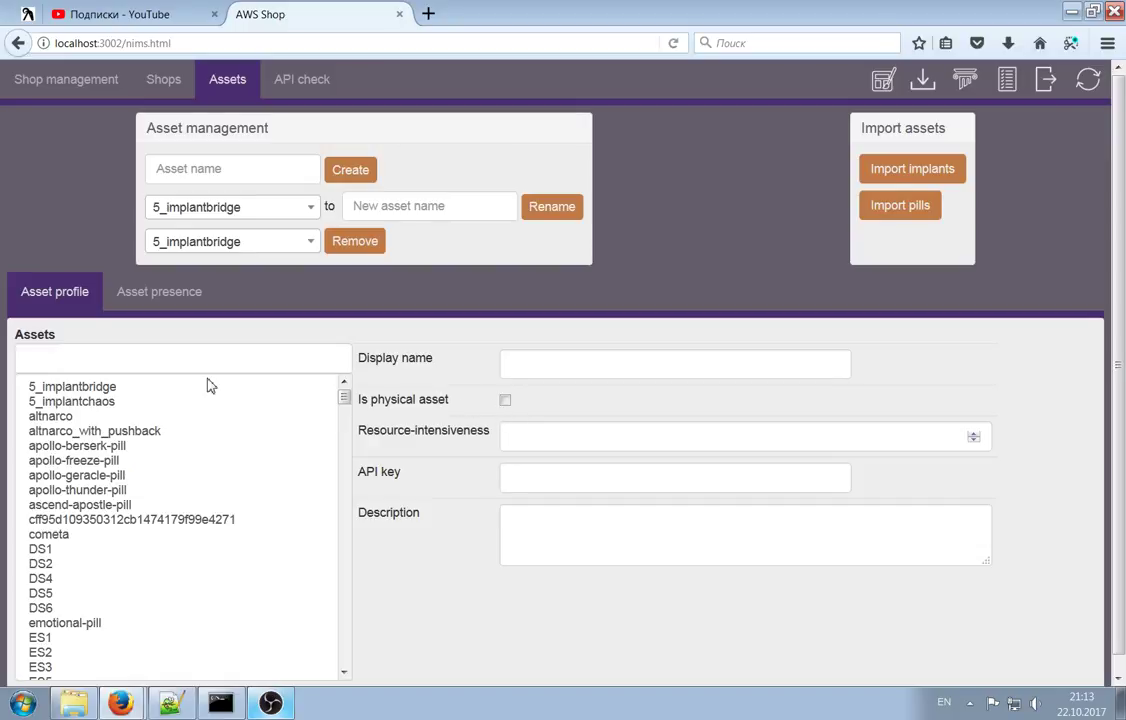
{"action": "left_click", "coordinate": [150, 388]}
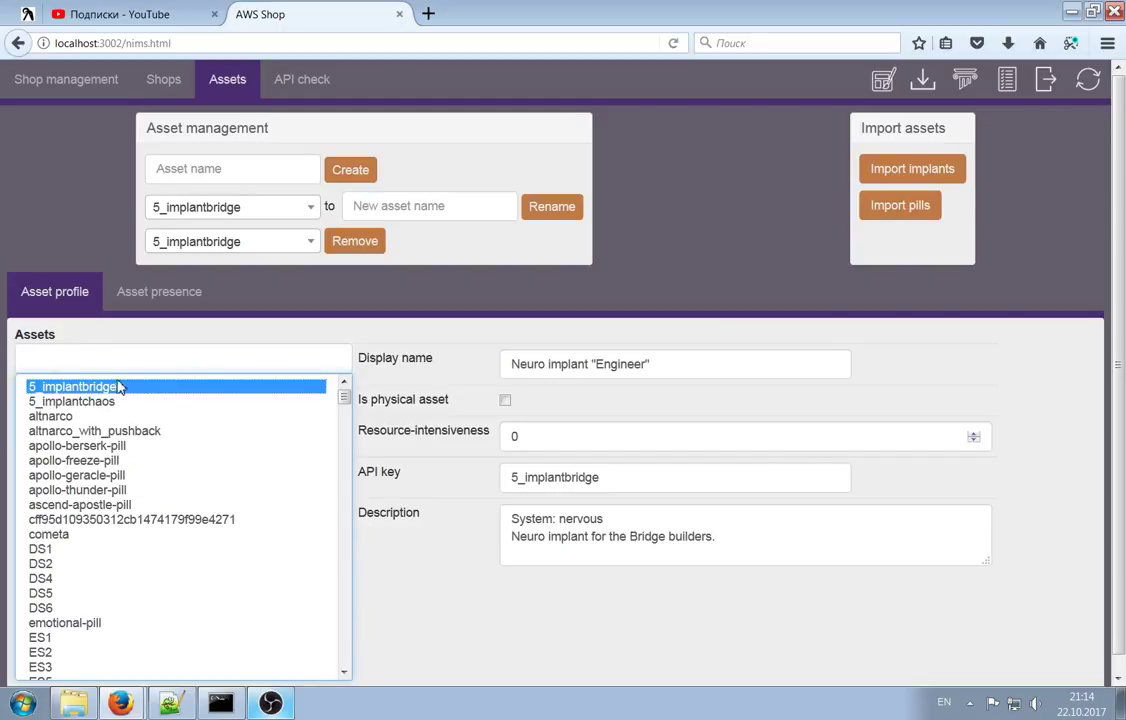
{"action": "left_click_drag", "start_coordinate": [513, 364], "coordinate": [591, 364]}
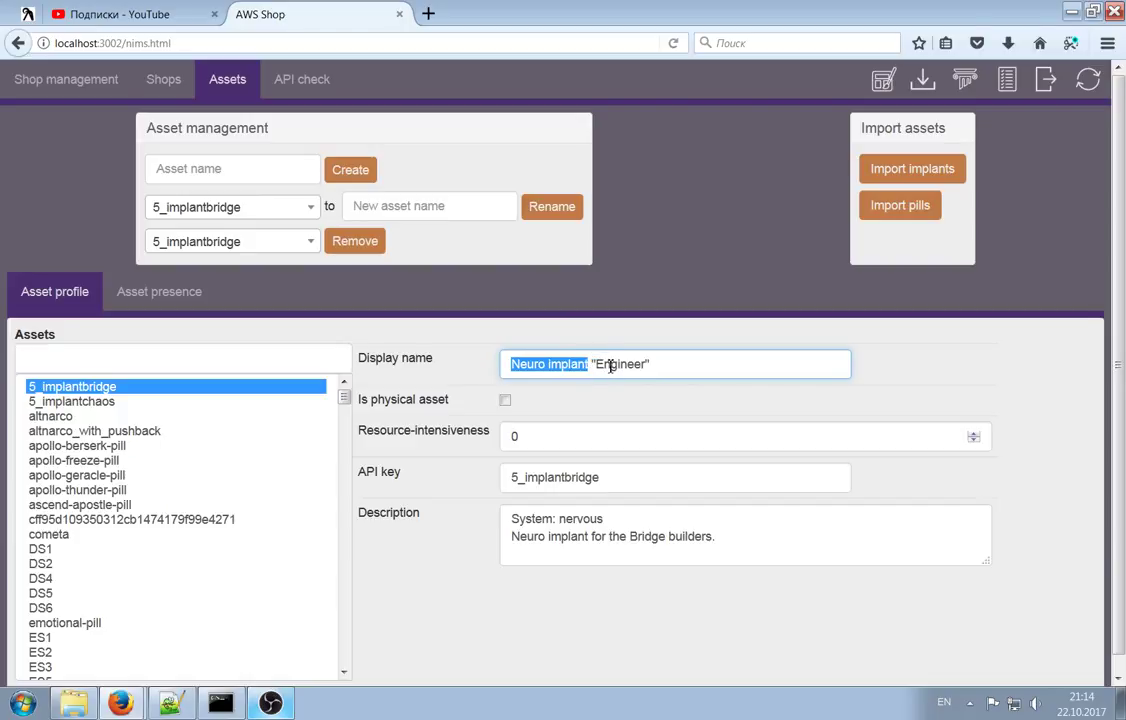
{"action": "left_click_drag", "start_coordinate": [597, 477], "coordinate": [525, 477]}
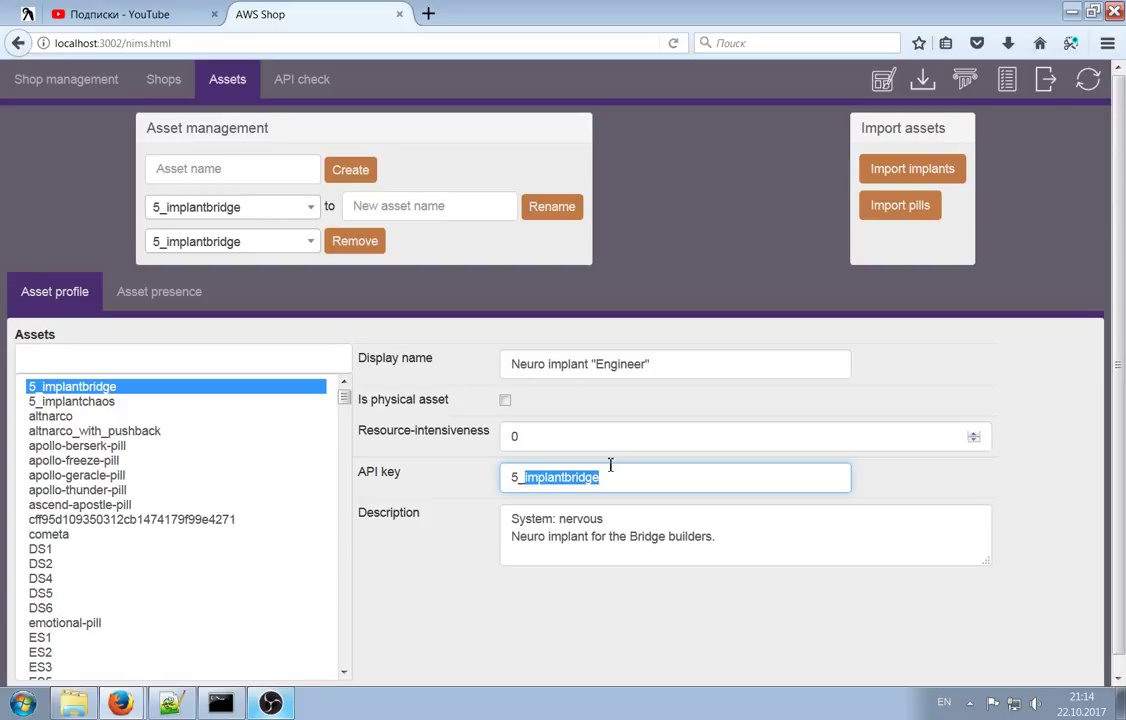
{"action": "left_click", "coordinate": [573, 521]}
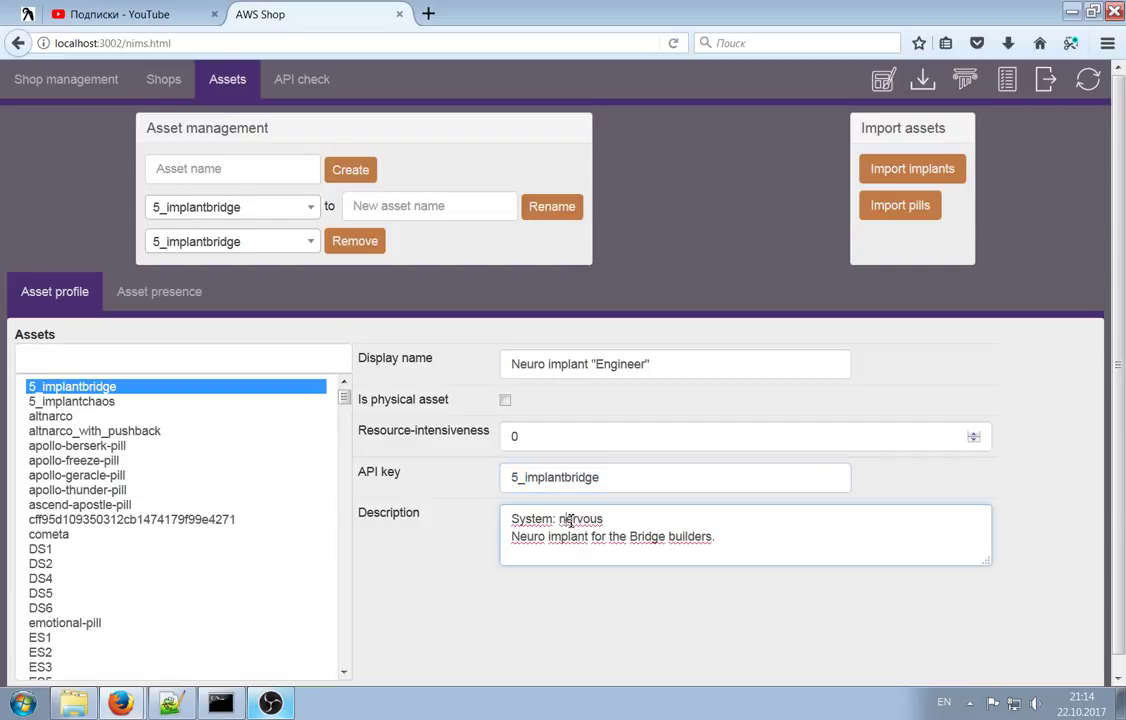
{"action": "left_click_drag", "start_coordinate": [537, 519], "coordinate": [509, 536]}
{"action": "left_click", "coordinate": [612, 517]}
{"action": "left_click", "coordinate": [760, 542]}
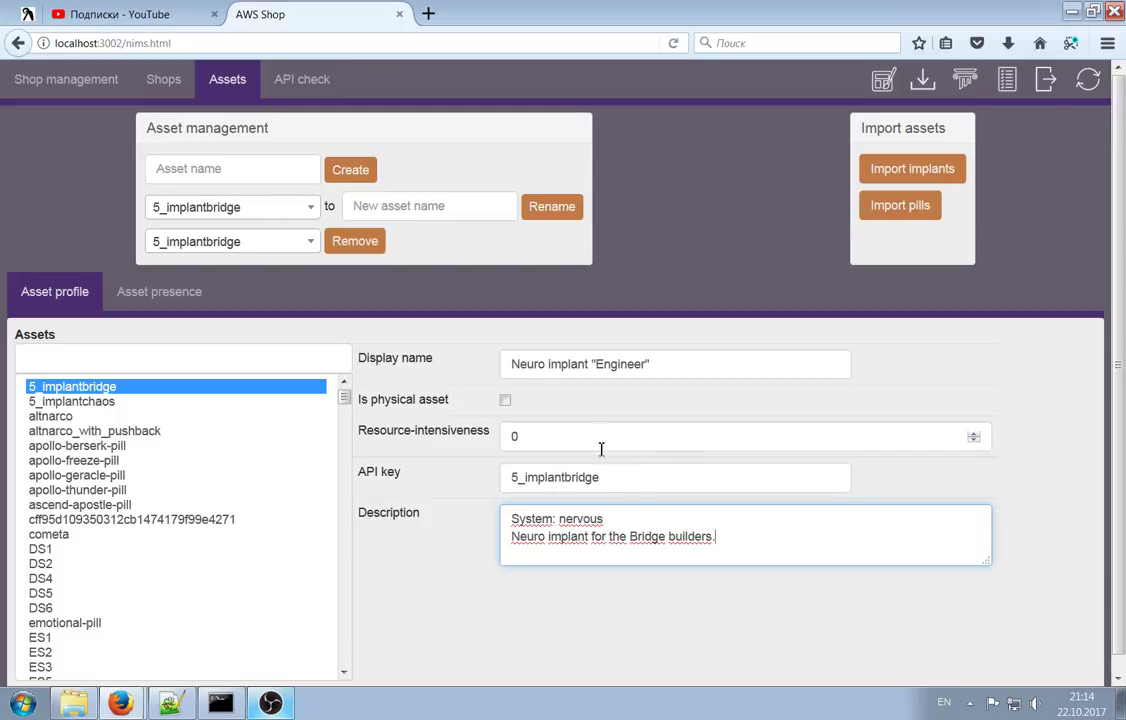
{"action": "left_click_drag", "start_coordinate": [356, 400], "coordinate": [495, 402]}
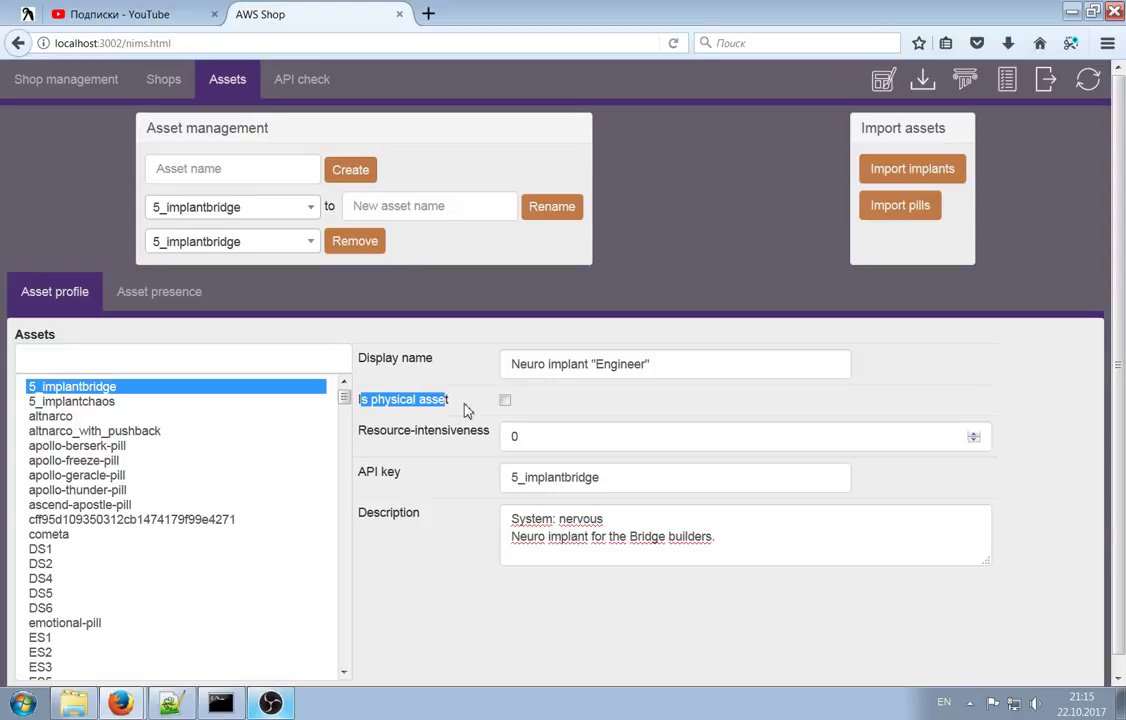
{"action": "left_click", "coordinate": [530, 441]}
{"action": "left_click_drag", "start_coordinate": [366, 431], "coordinate": [470, 434]}
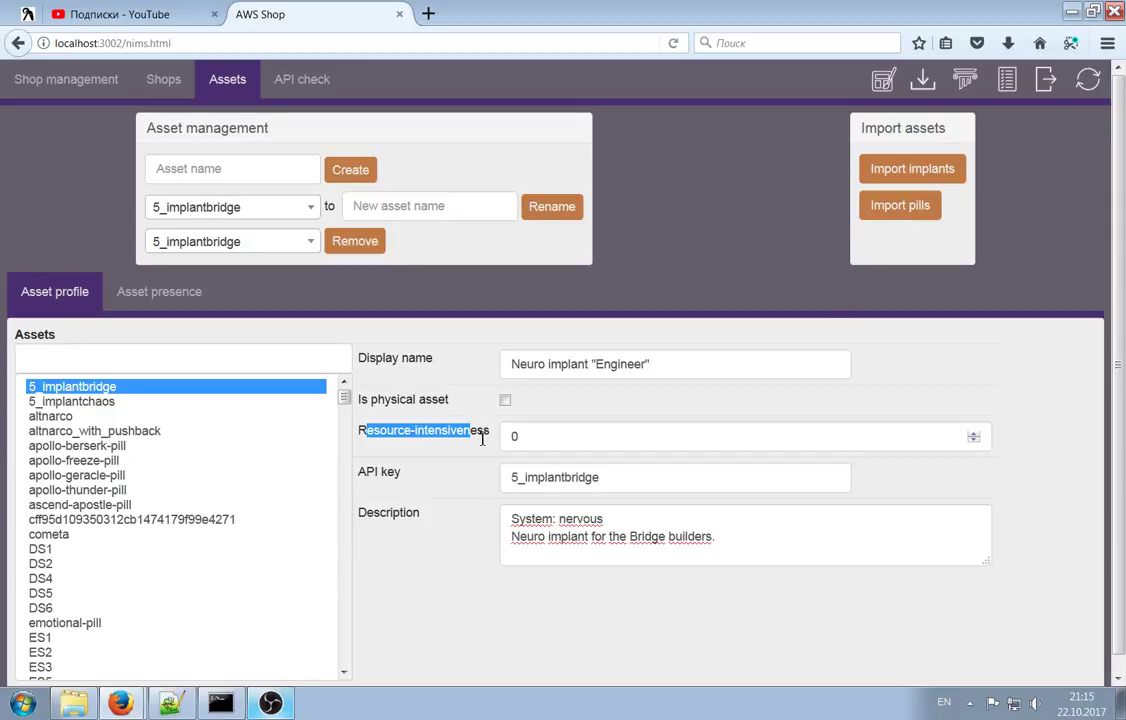
{"action": "left_click_drag", "start_coordinate": [535, 433], "coordinate": [495, 426]}
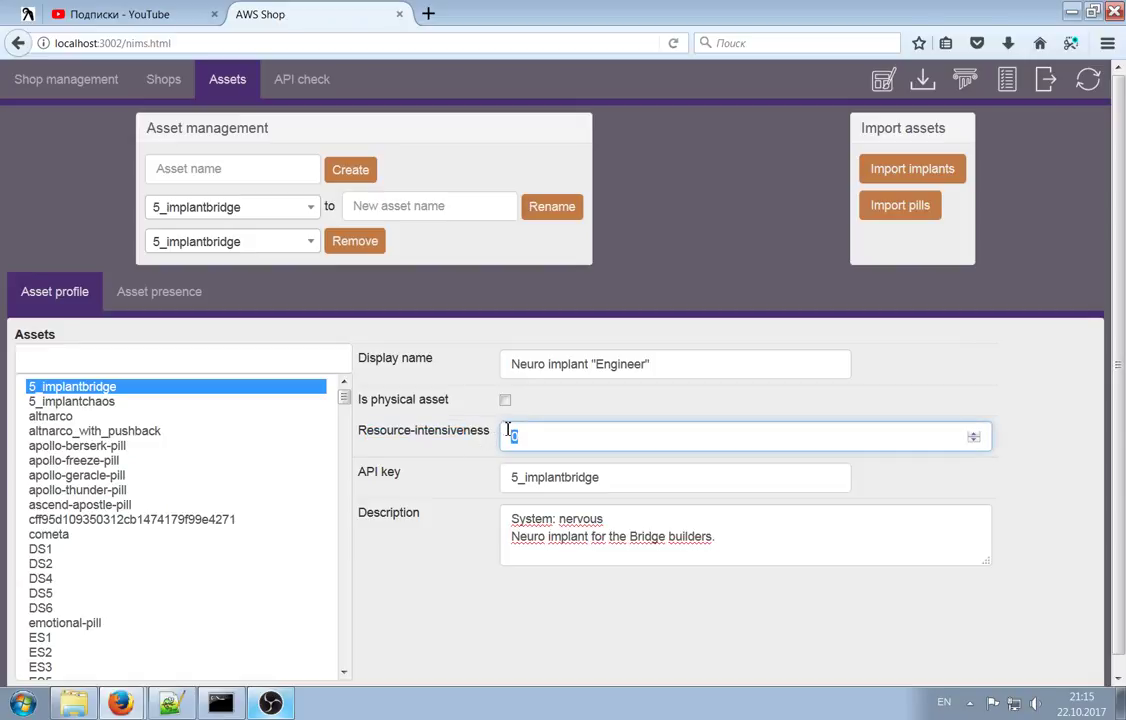
{"action": "type", "text": "5"}
{"action": "left_click", "coordinate": [555, 472]}
{"action": "left_click", "coordinate": [552, 434]}
{"action": "double_click", "coordinate": [534, 442]}
{"action": "left_click", "coordinate": [573, 444]}
{"action": "key", "text": "BackSpace"}
{"action": "type", "text": "0"}
{"action": "left_click", "coordinate": [616, 477]}
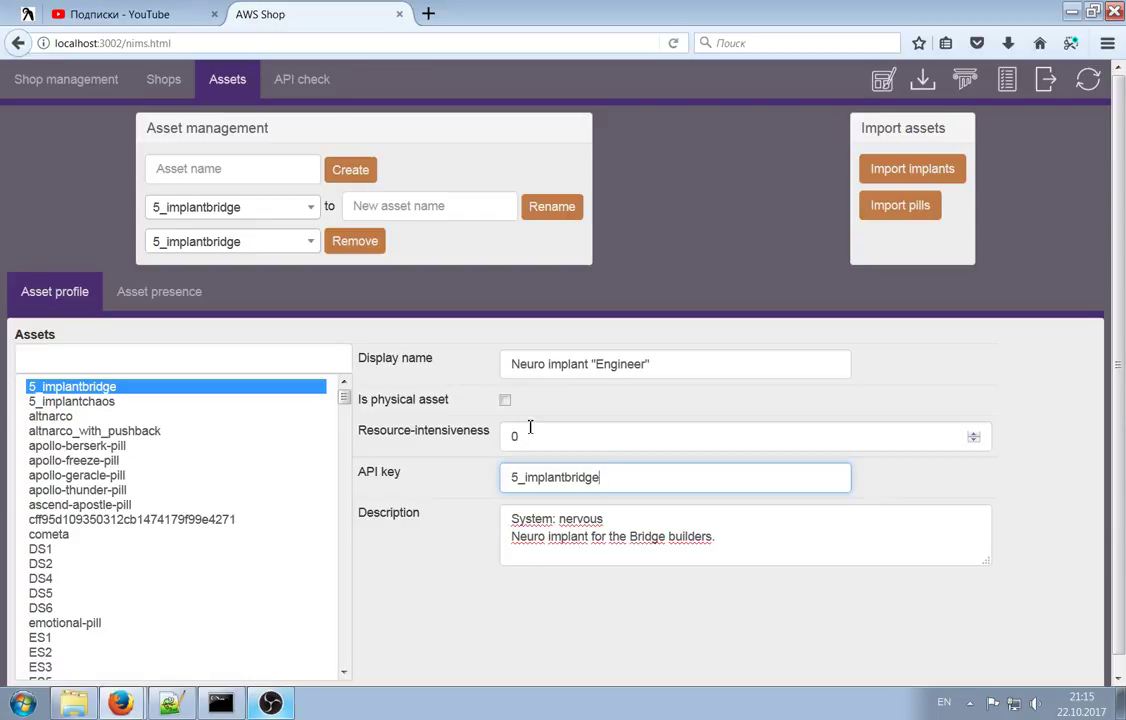
Filter the asset list by 'fi', dismiss the alerts, and view FirstAid2 then FirstAid1
{"action": "scroll", "coordinate": [245, 478], "scroll_direction": "down", "scroll_amount": 15}
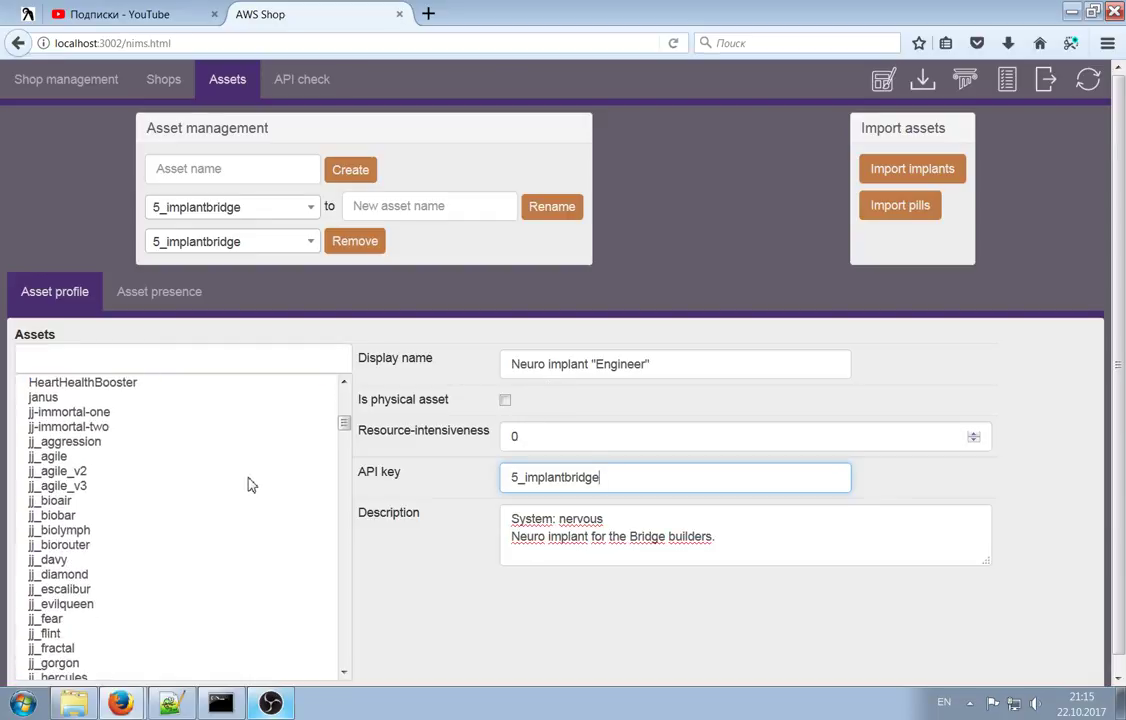
{"action": "scroll", "coordinate": [245, 487], "scroll_direction": "down", "scroll_amount": 5}
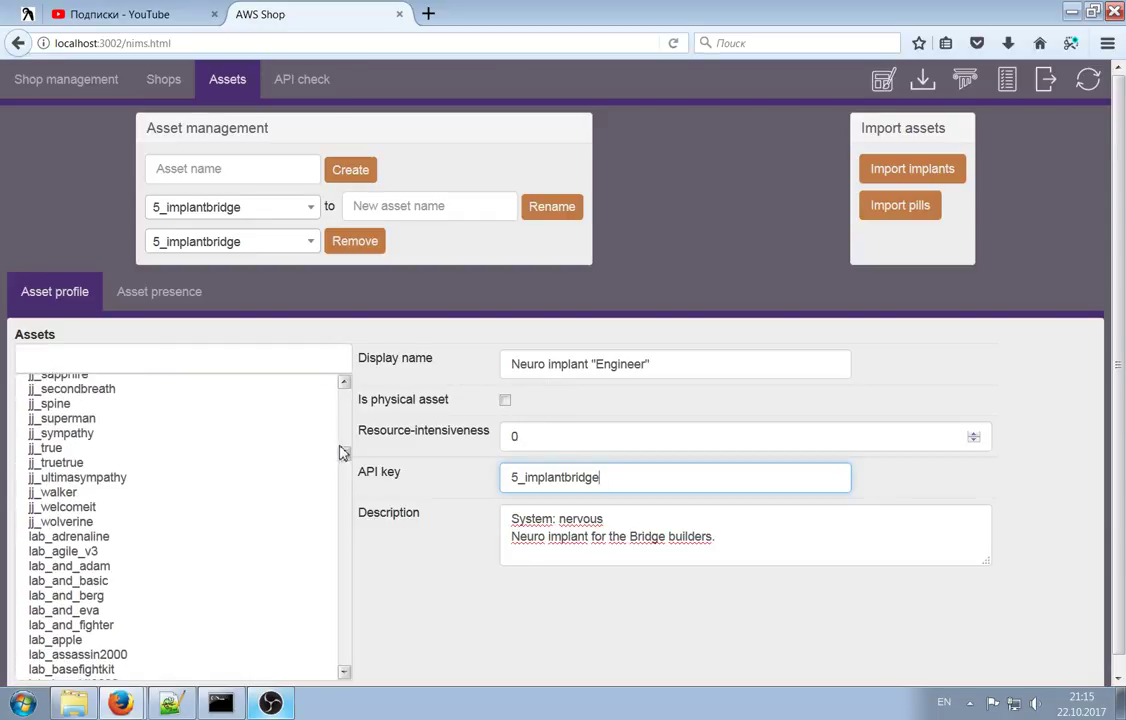
{"action": "left_click_drag", "start_coordinate": [344, 422], "coordinate": [335, 457]}
{"action": "left_click", "coordinate": [99, 356]}
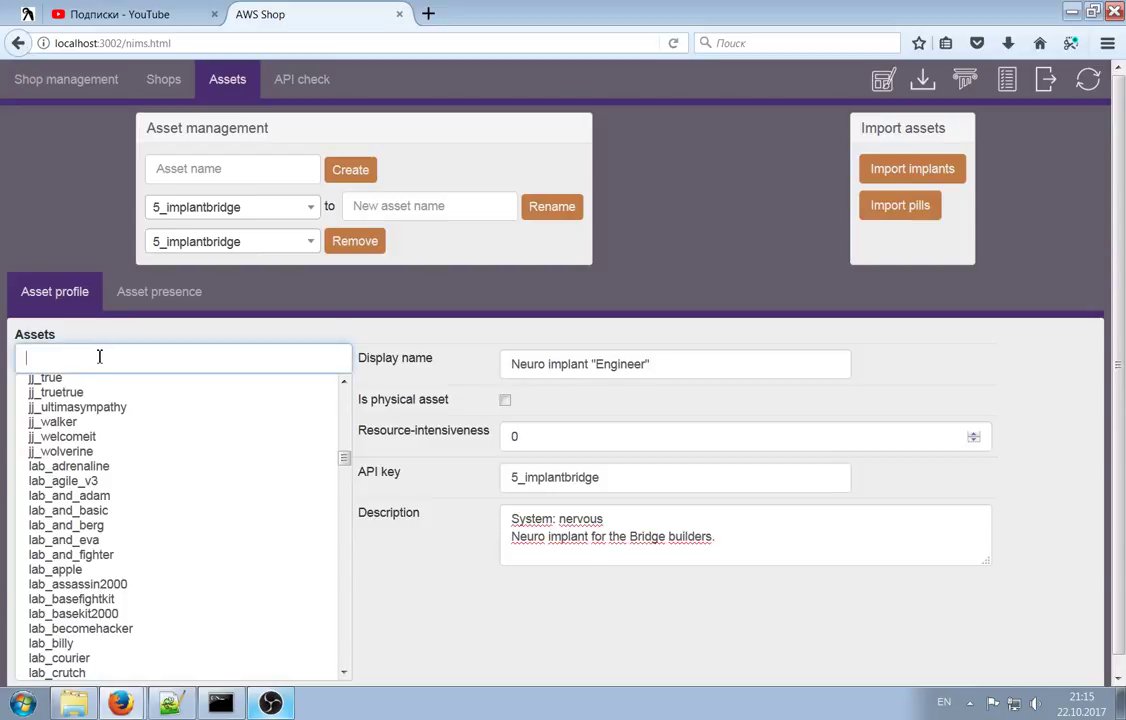
{"action": "type", "text": "f"}
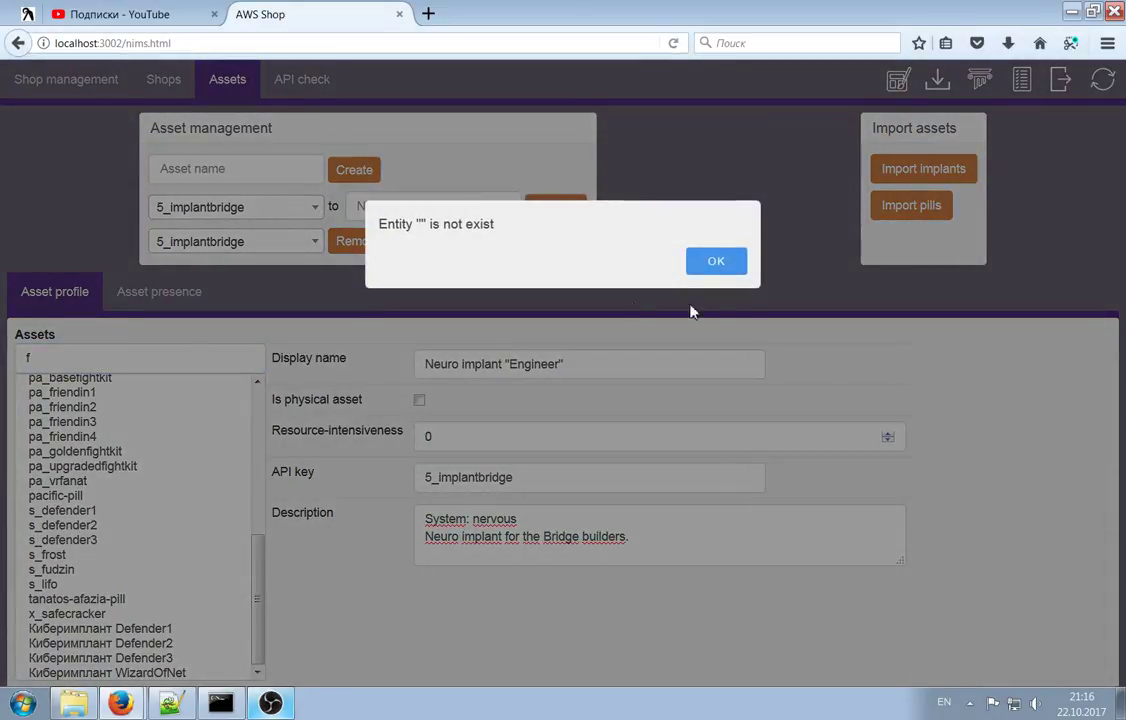
{"action": "left_click", "coordinate": [716, 261]}
{"action": "left_click", "coordinate": [128, 360]}
{"action": "type", "text": "i"}
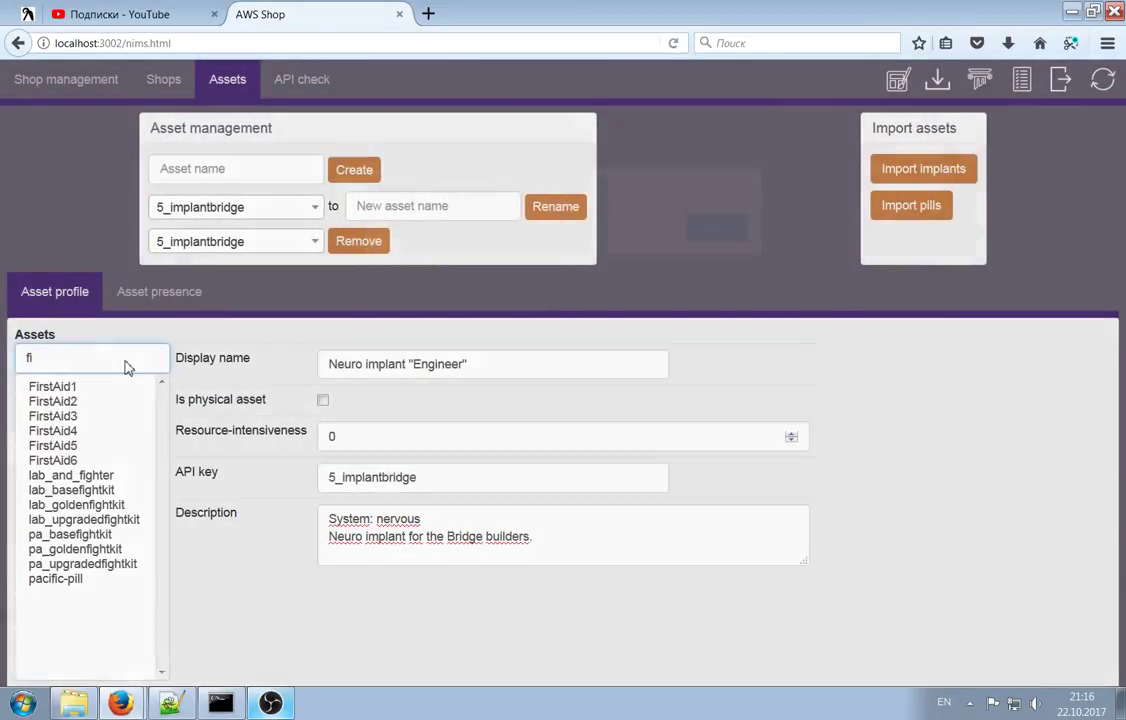
{"action": "left_click", "coordinate": [710, 265]}
{"action": "left_click", "coordinate": [55, 401]}
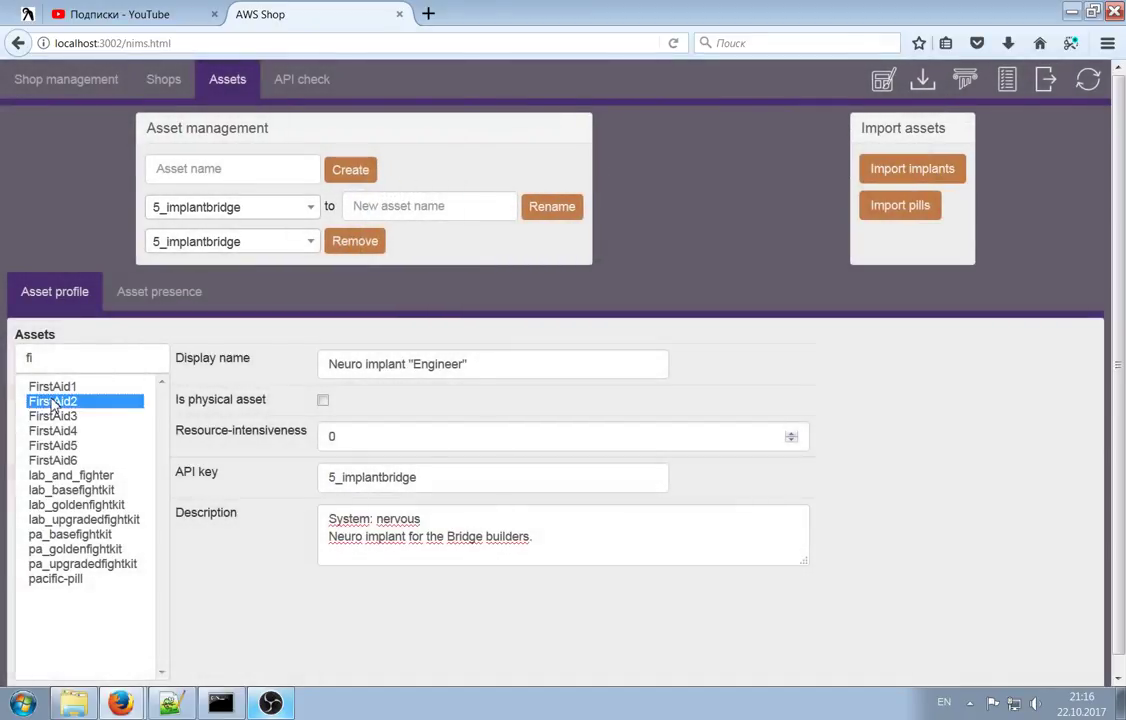
{"action": "left_click", "coordinate": [82, 387]}
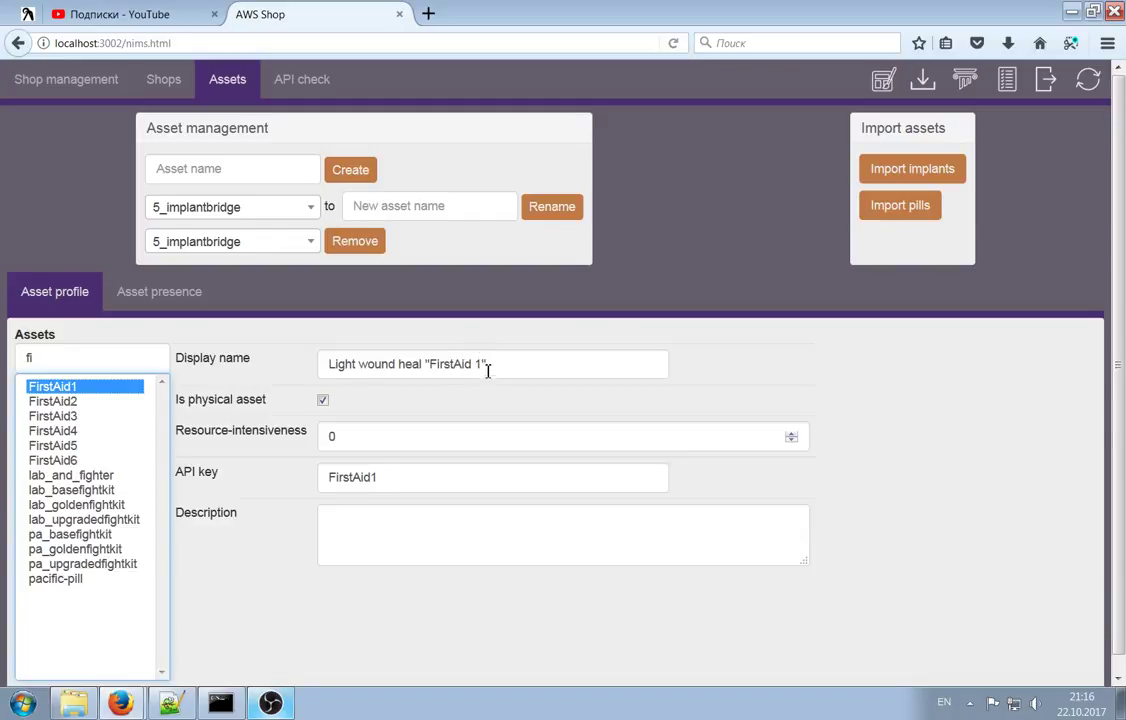
Mark FirstAid1 as a physical asset after reviewing its display name and API key
{"action": "double_click", "coordinate": [433, 363]}
{"action": "left_click", "coordinate": [432, 362]}
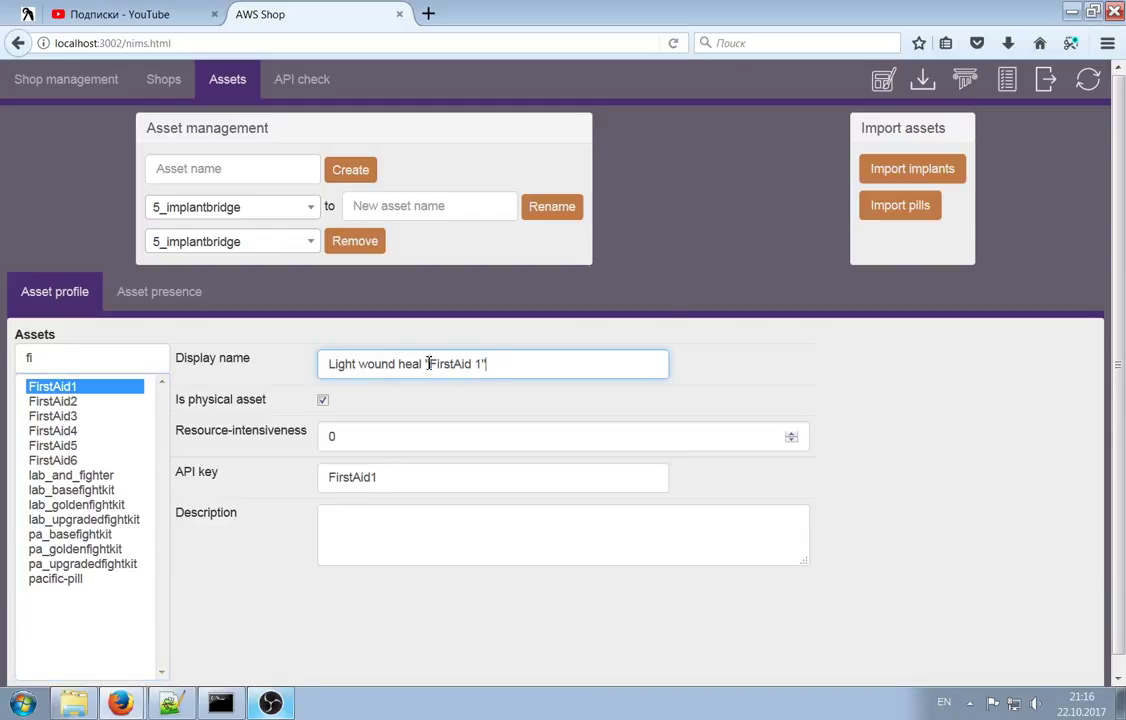
{"action": "left_click", "coordinate": [354, 362]}
{"action": "left_click_drag", "start_coordinate": [400, 477], "coordinate": [304, 470]}
{"action": "left_click", "coordinate": [411, 477]}
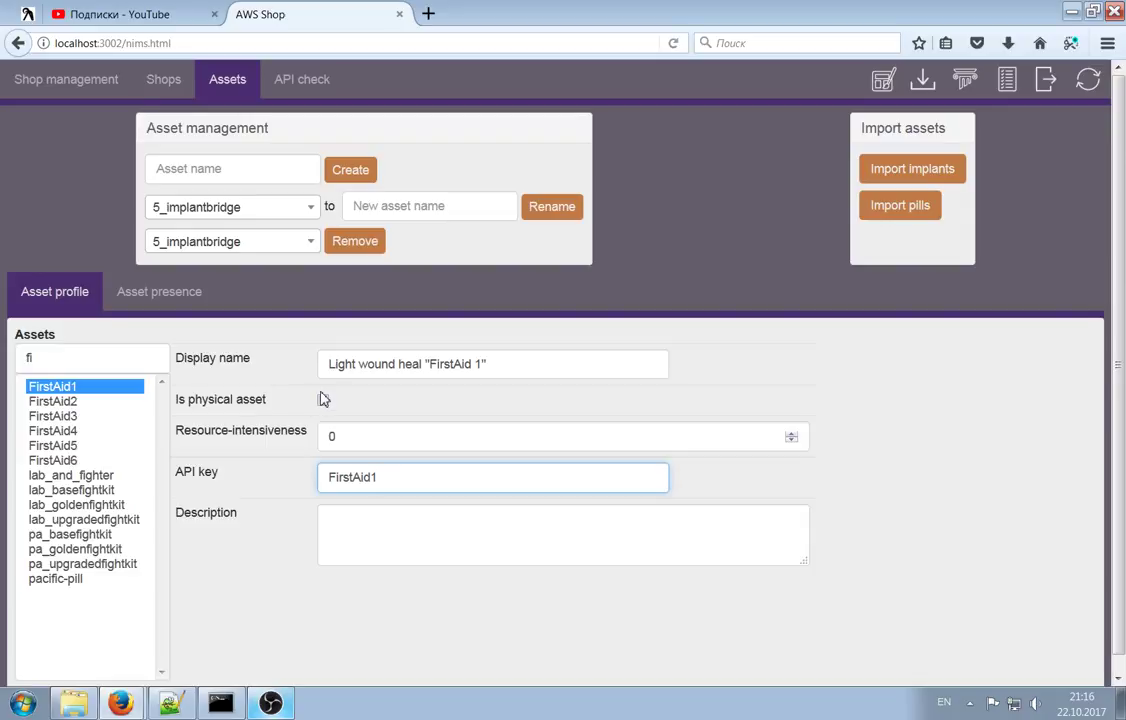
{"action": "left_click", "coordinate": [322, 400]}
{"action": "left_click_drag", "start_coordinate": [430, 364], "coordinate": [485, 367]}
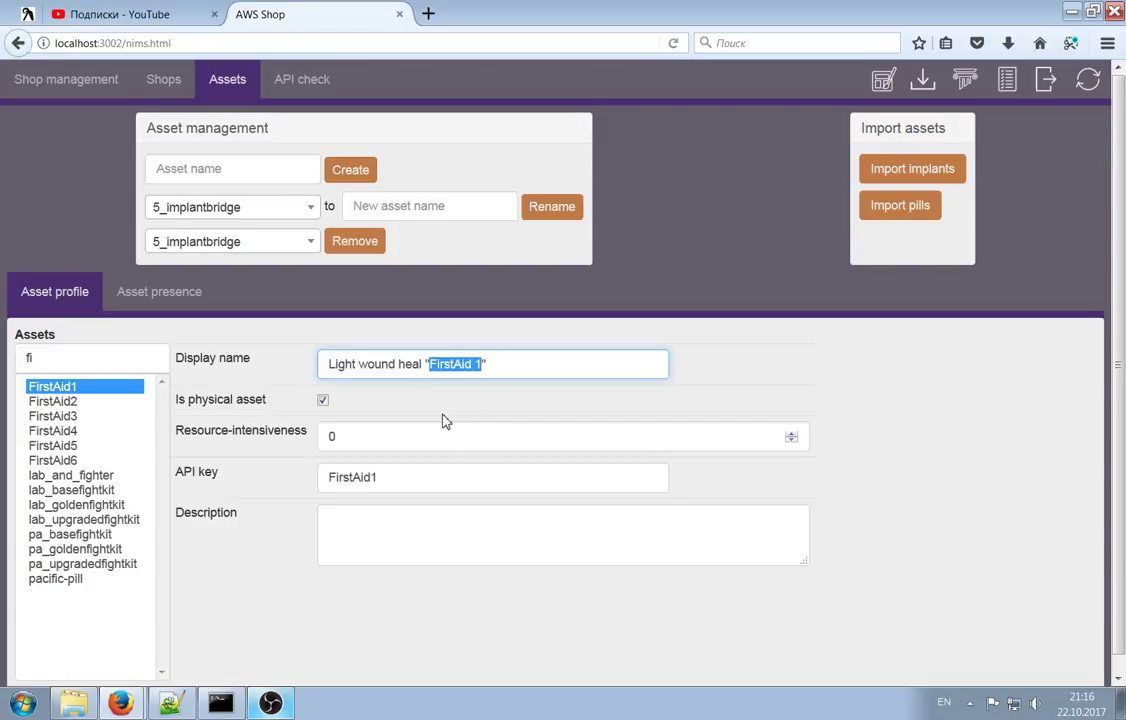
Pick FirstAid4 in the filtered list and reload the Assets page via Shops
{"action": "left_click_drag", "start_coordinate": [96, 418], "coordinate": [73, 432]}
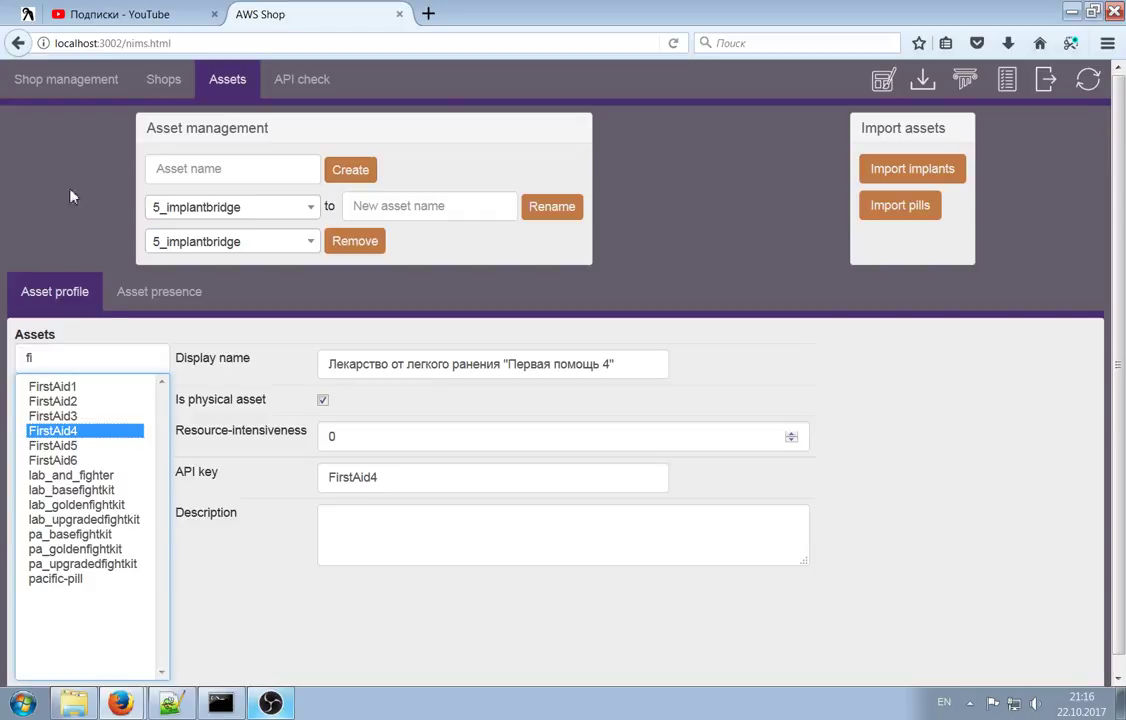
{"action": "left_click", "coordinate": [160, 80]}
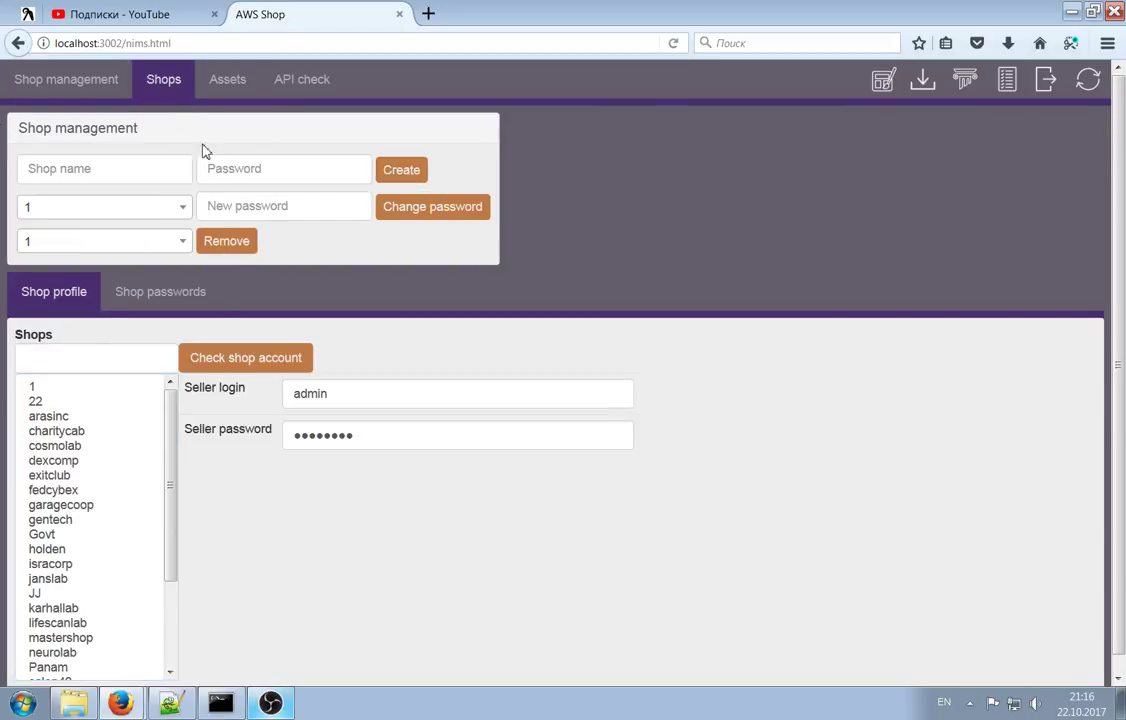
{"action": "left_click", "coordinate": [228, 82]}
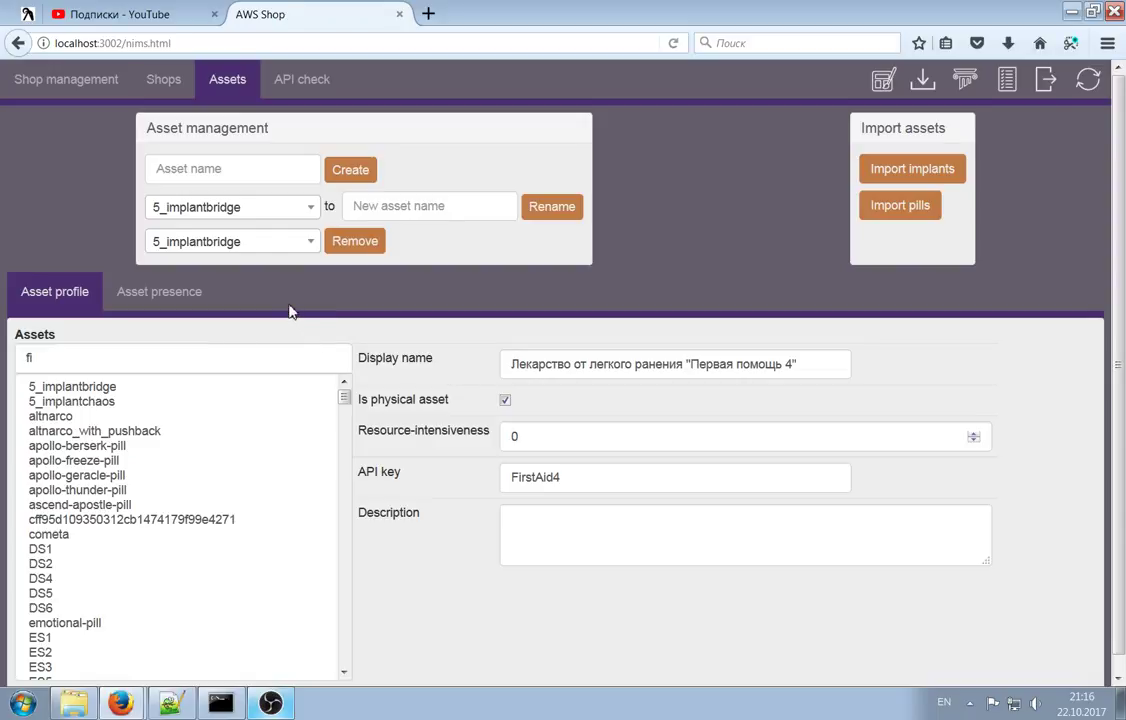
Open the Asset presence grid and scroll through its shops and assets lists
{"action": "left_click", "coordinate": [159, 294]}
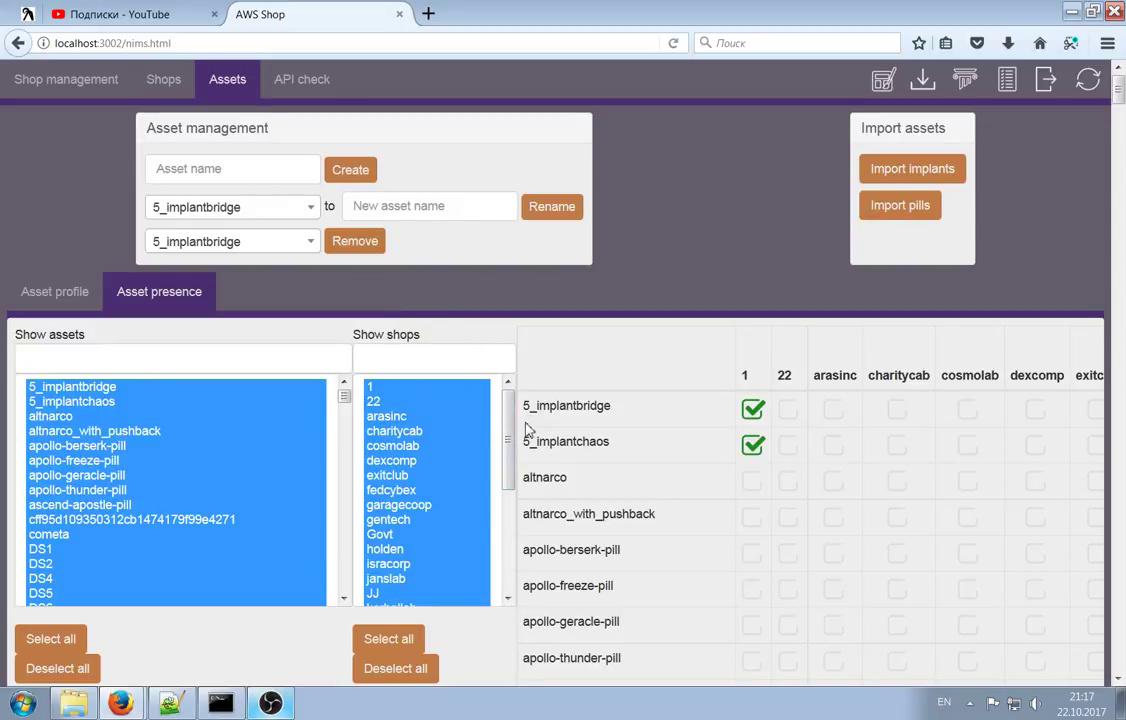
{"action": "scroll", "coordinate": [1000, 370], "scroll_direction": "down", "scroll_amount": 6}
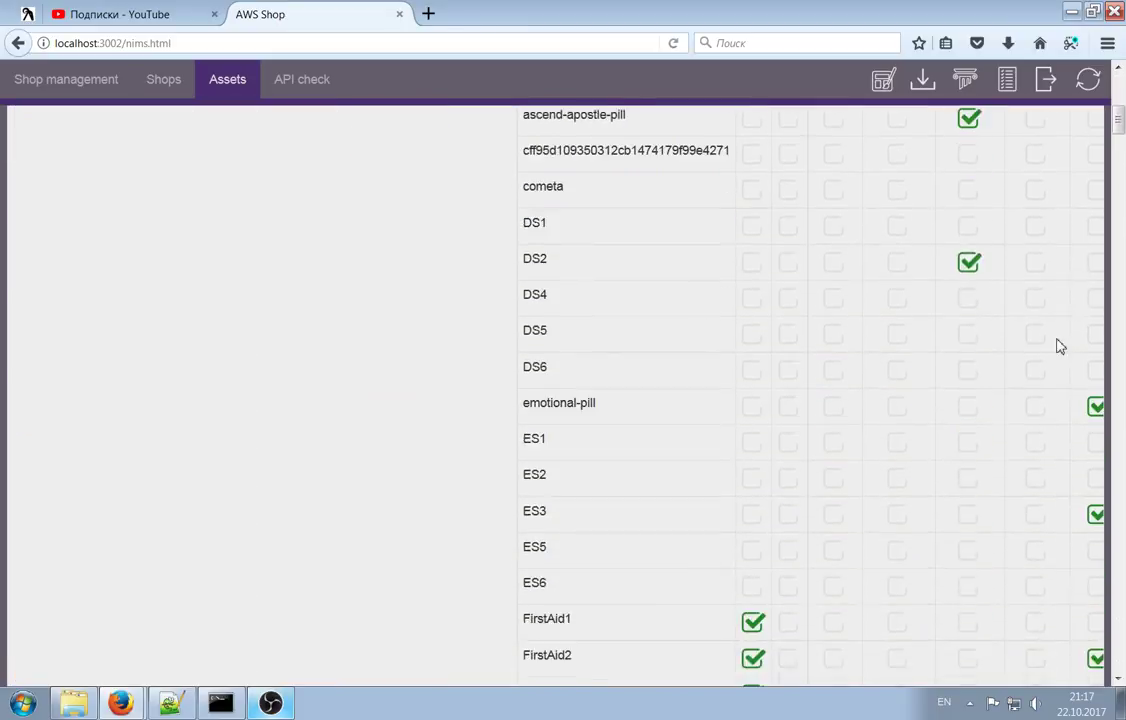
{"action": "scroll", "coordinate": [1020, 400], "scroll_direction": "up", "scroll_amount": 6}
{"action": "scroll", "coordinate": [1040, 410], "scroll_direction": "down", "scroll_amount": 10}
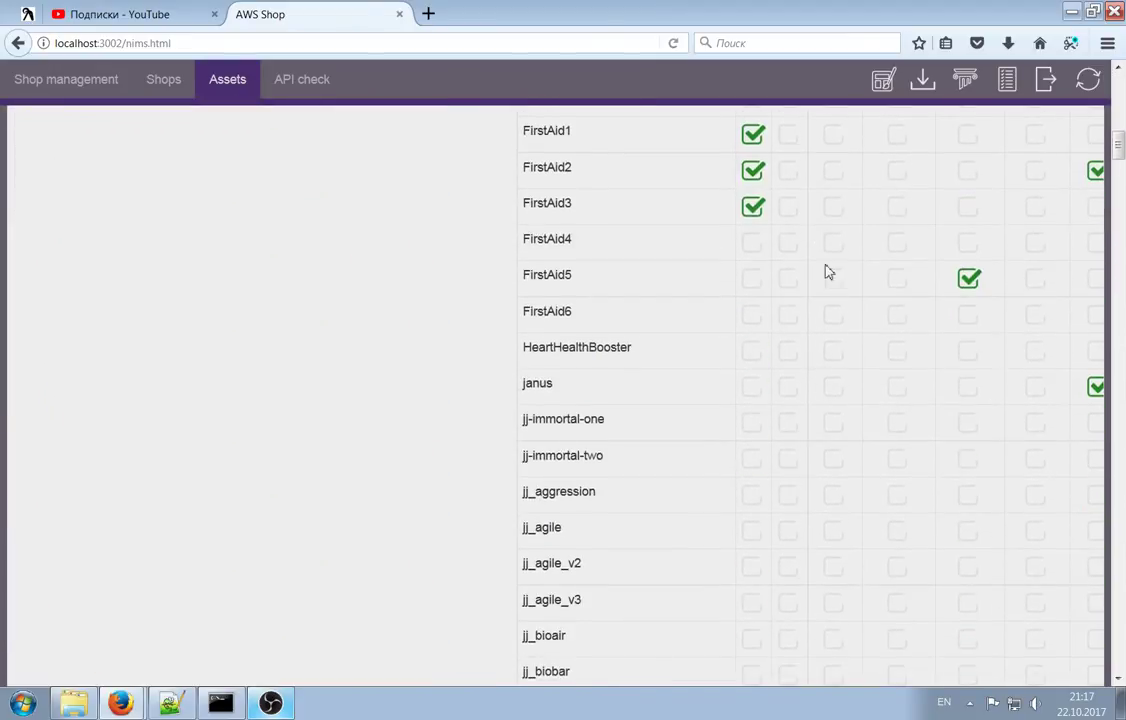
{"action": "scroll", "coordinate": [1030, 427], "scroll_direction": "down", "scroll_amount": 6}
{"action": "scroll", "coordinate": [1031, 427], "scroll_direction": "down", "scroll_amount": 5}
{"action": "left_click_drag", "start_coordinate": [1119, 180], "coordinate": [1119, 95]}
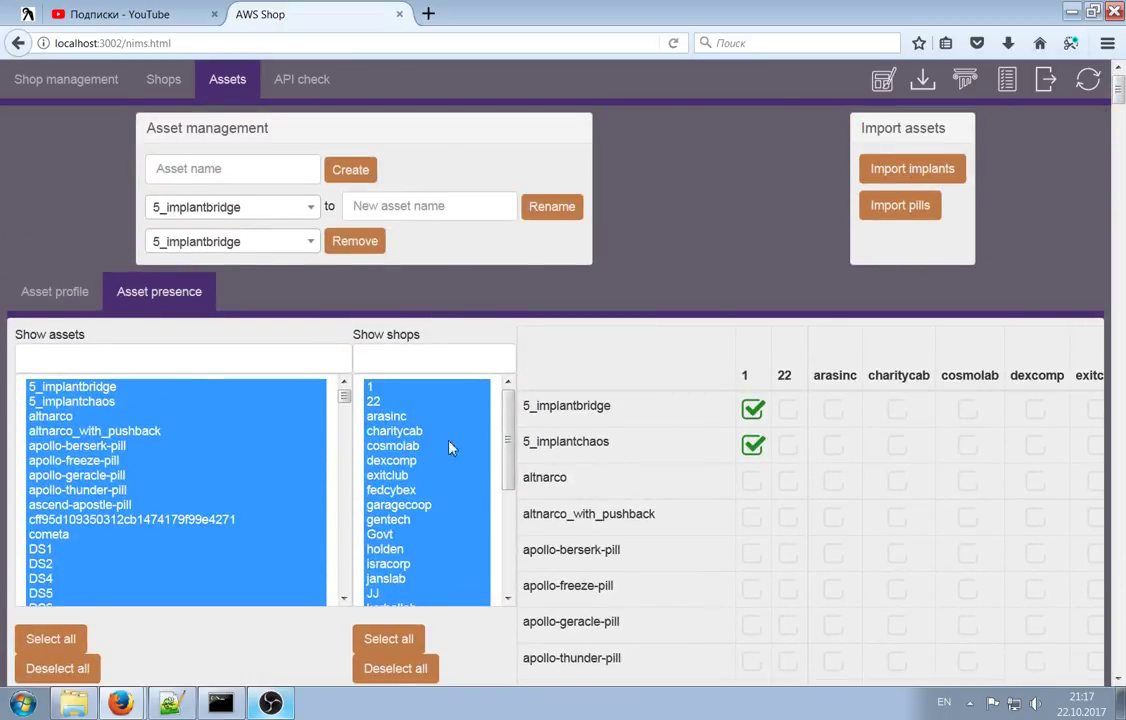
{"action": "scroll", "coordinate": [430, 425], "scroll_direction": "down", "scroll_amount": 2}
{"action": "scroll", "coordinate": [435, 432], "scroll_direction": "up", "scroll_amount": 2}
{"action": "scroll", "coordinate": [438, 435], "scroll_direction": "down", "scroll_amount": 3}
{"action": "scroll", "coordinate": [438, 435], "scroll_direction": "up", "scroll_amount": 4}
Limit the presence grid to shop 1 and the asset 5_implantbridge
{"action": "left_click", "coordinate": [396, 400]}
{"action": "left_click", "coordinate": [396, 388]}
{"action": "scroll", "coordinate": [935, 450], "scroll_direction": "down", "scroll_amount": 3}
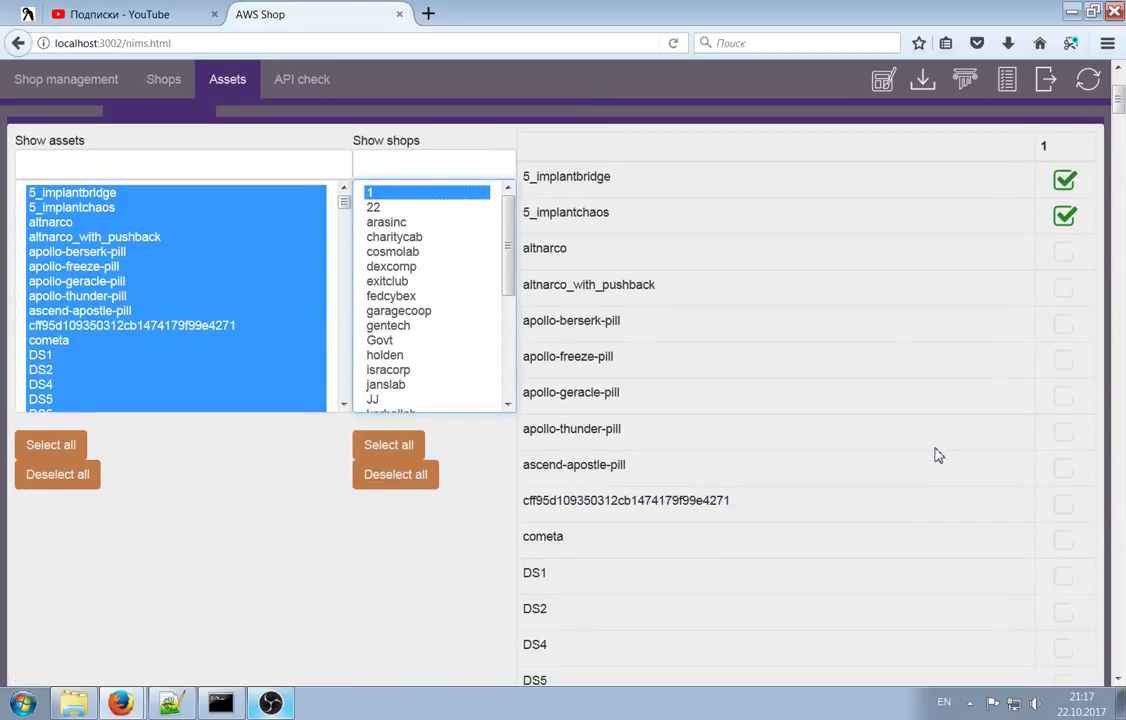
{"action": "scroll", "coordinate": [465, 430], "scroll_direction": "up", "scroll_amount": 3}
{"action": "scroll", "coordinate": [465, 430], "scroll_direction": "up", "scroll_amount": 1}
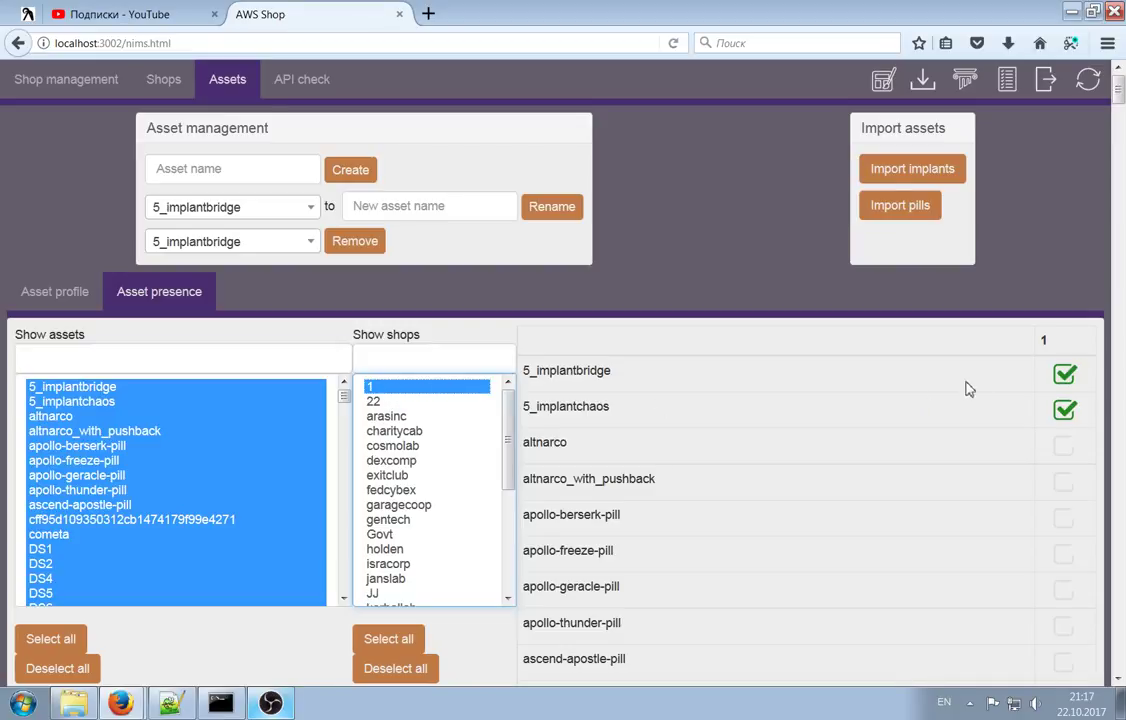
{"action": "scroll", "coordinate": [1055, 310], "scroll_direction": "down", "scroll_amount": 5}
{"action": "scroll", "coordinate": [1061, 317], "scroll_direction": "up", "scroll_amount": 5}
{"action": "left_click", "coordinate": [125, 390]}
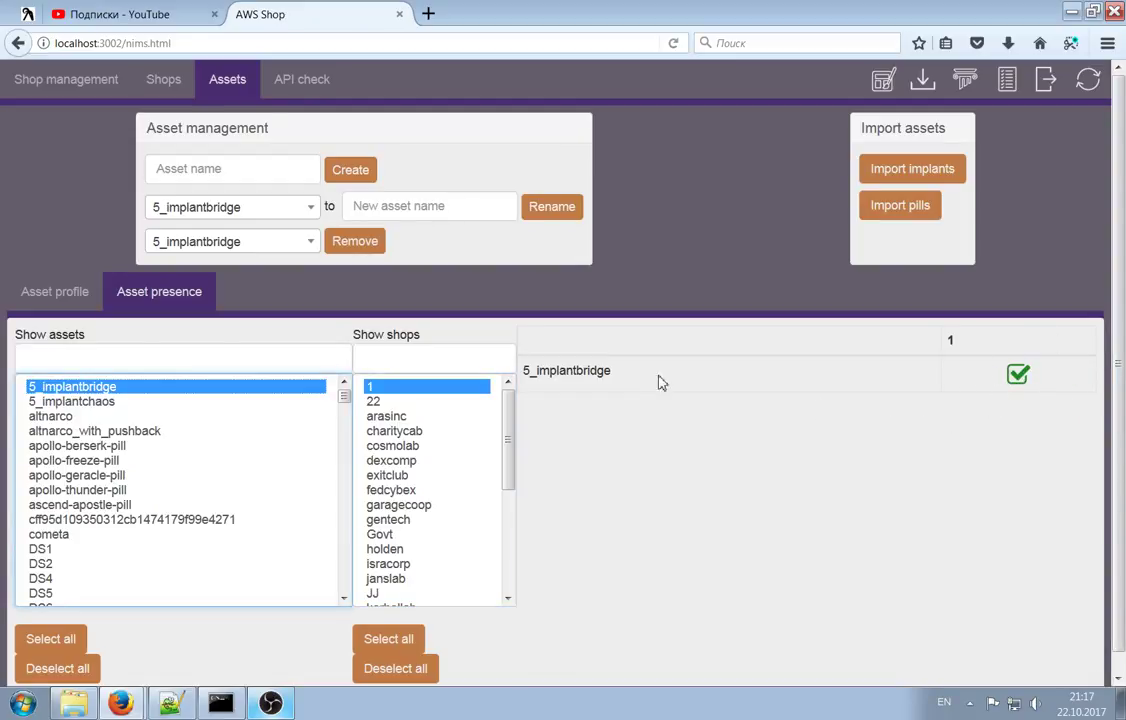
Extend the grid to assets 5_implantbridge through DS4 and add shop 22 as a column
{"action": "left_click", "coordinate": [80, 460]}
{"action": "left_click", "coordinate": [104, 552]}
{"action": "left_click", "coordinate": [112, 578]}
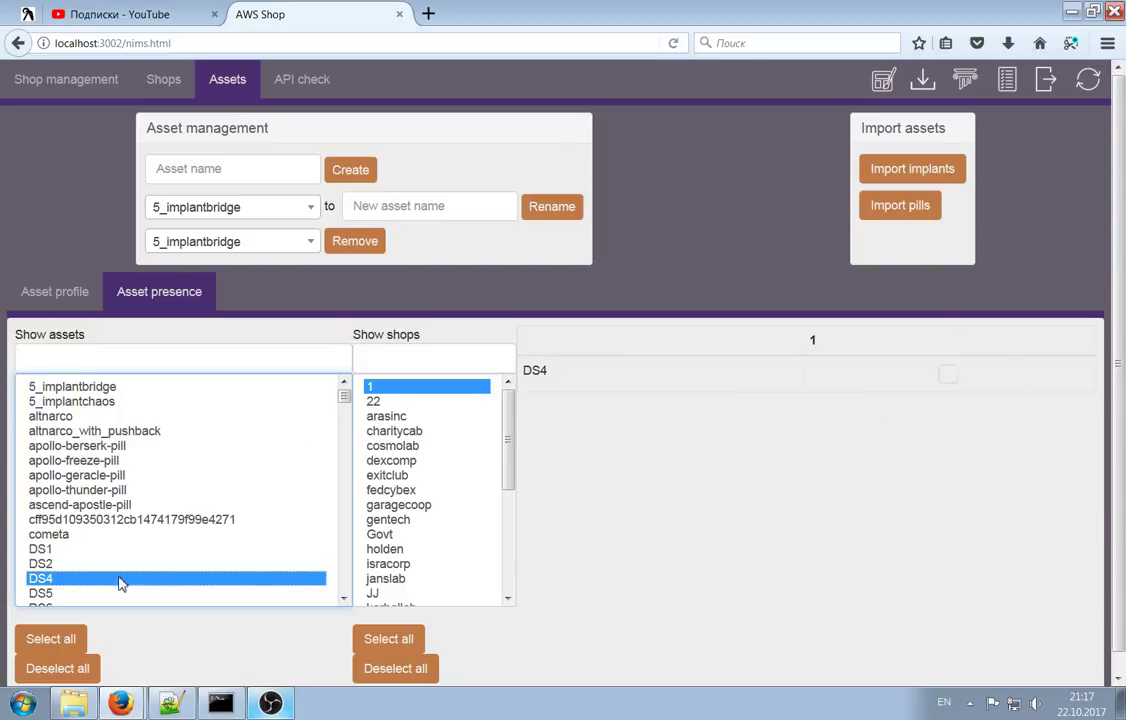
{"action": "left_click", "coordinate": [106, 388], "text": "shift"}
{"action": "scroll", "coordinate": [900, 345], "scroll_direction": "down", "scroll_amount": 2}
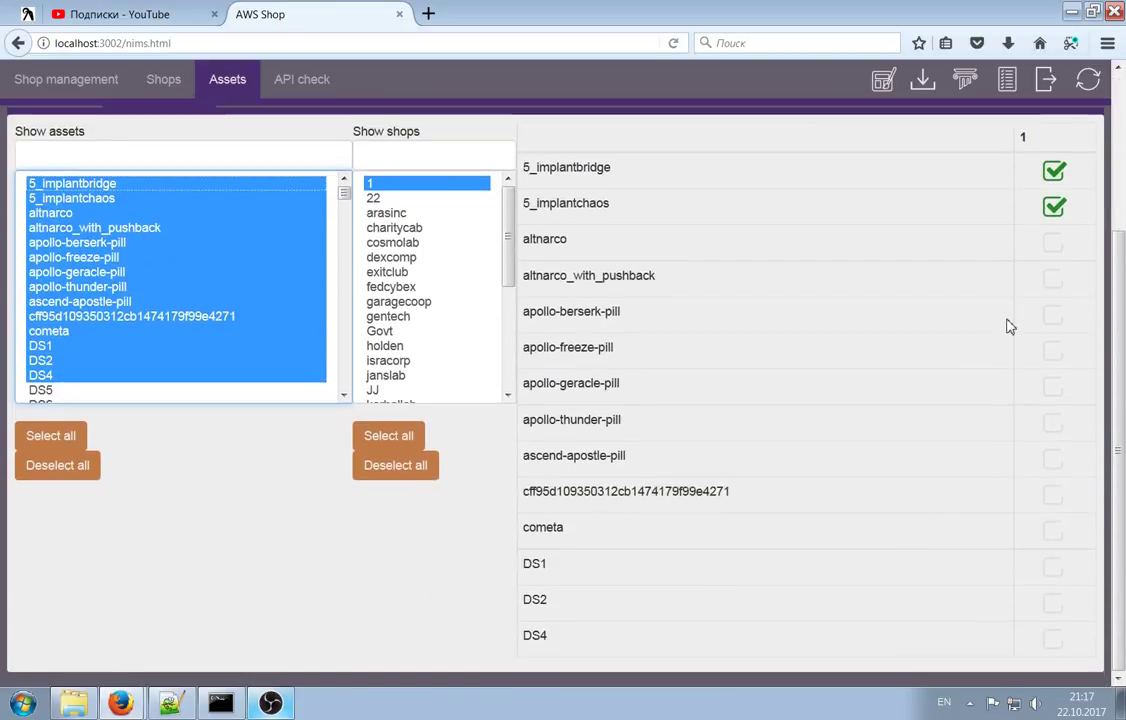
{"action": "scroll", "coordinate": [500, 360], "scroll_direction": "up", "scroll_amount": 1}
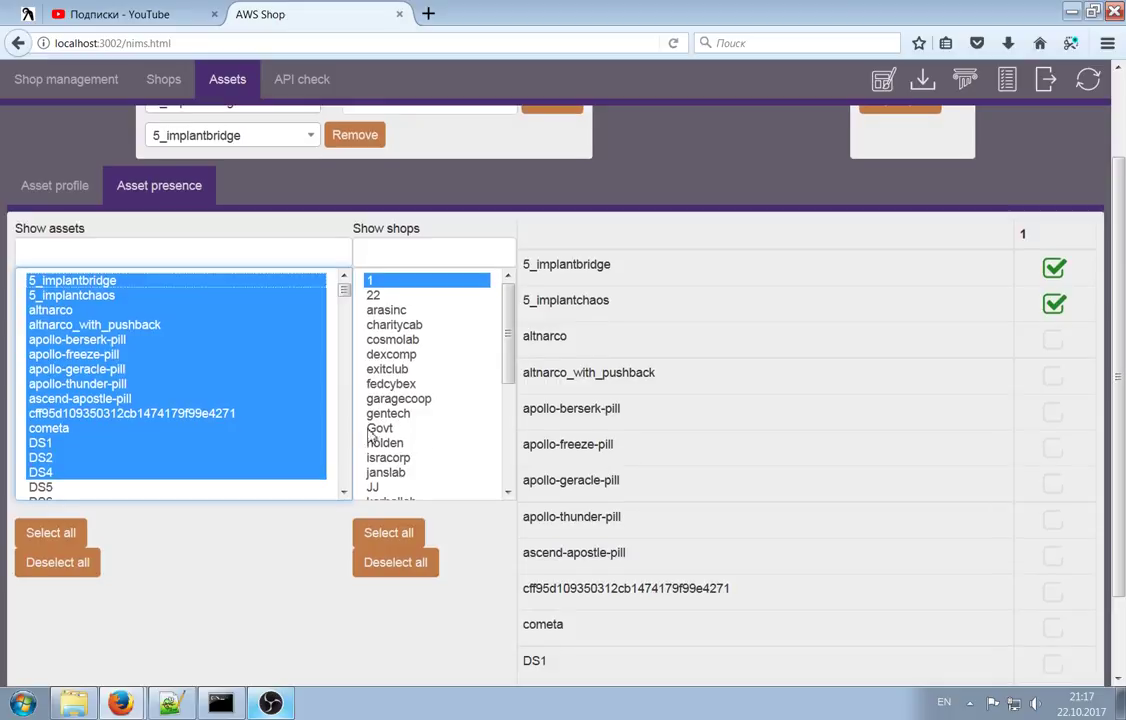
{"action": "left_click", "coordinate": [412, 297], "text": "shift"}
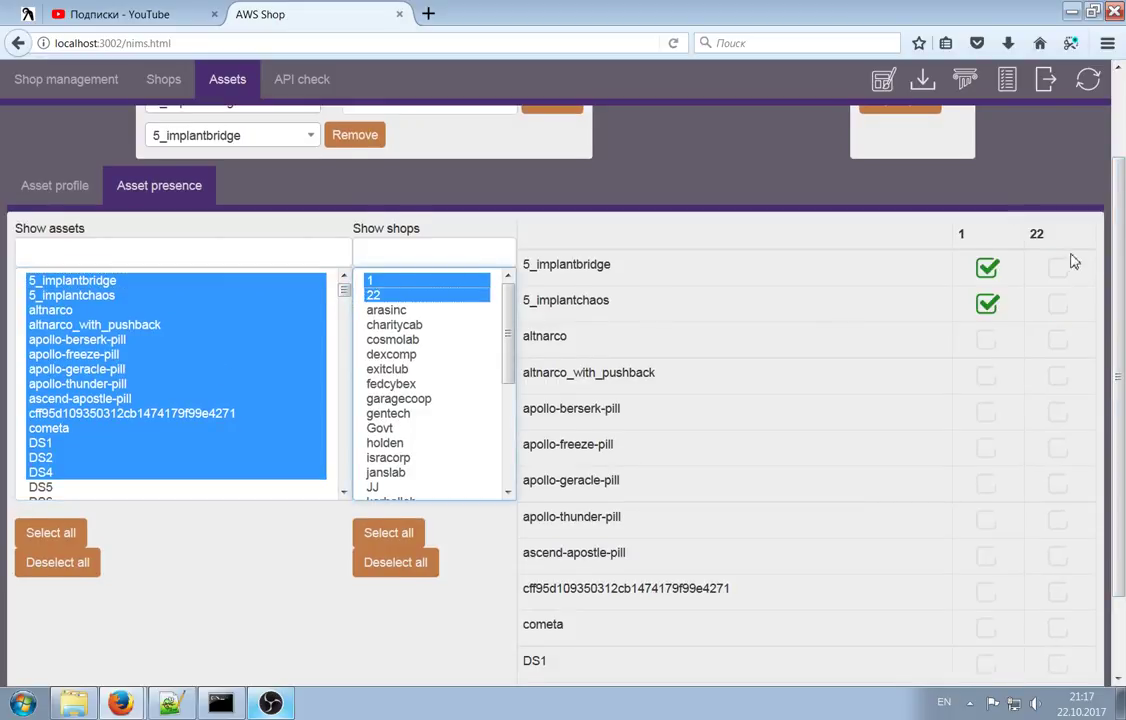
Toggle 5_implantchaos off and back on for shop 1, leaving it present
{"action": "scroll", "coordinate": [1070, 280], "scroll_direction": "down", "scroll_amount": 2}
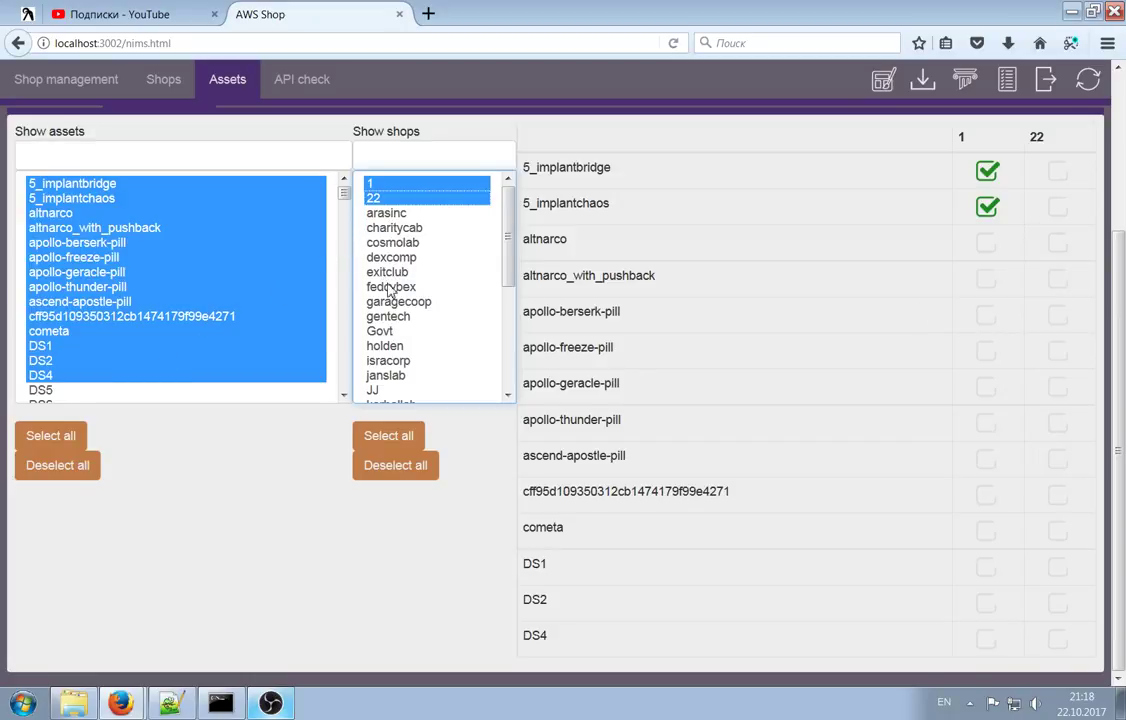
{"action": "left_click", "coordinate": [981, 215]}
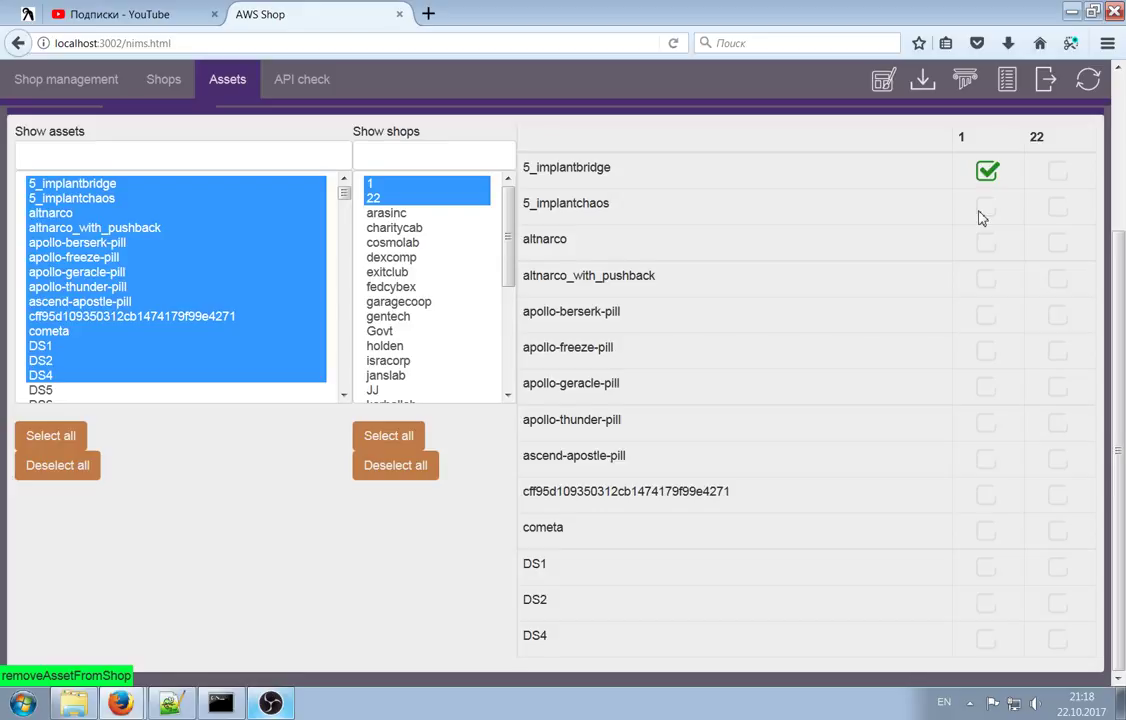
{"action": "left_click", "coordinate": [985, 217]}
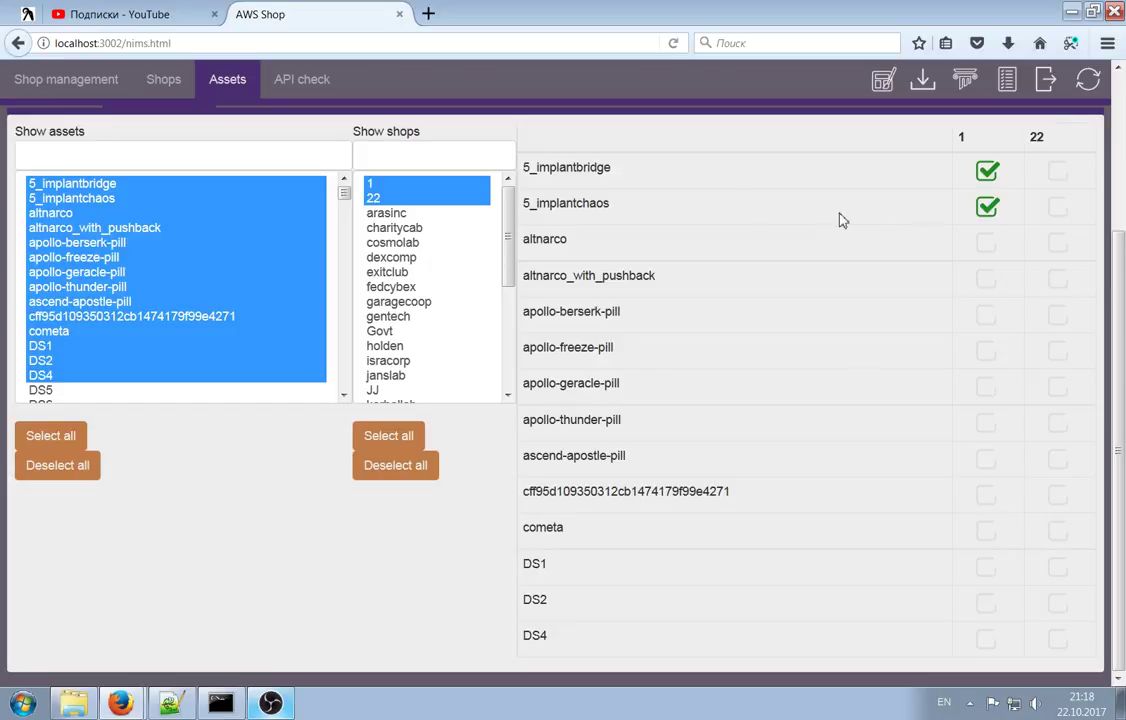
{"action": "left_click_drag", "start_coordinate": [612, 203], "coordinate": [520, 203]}
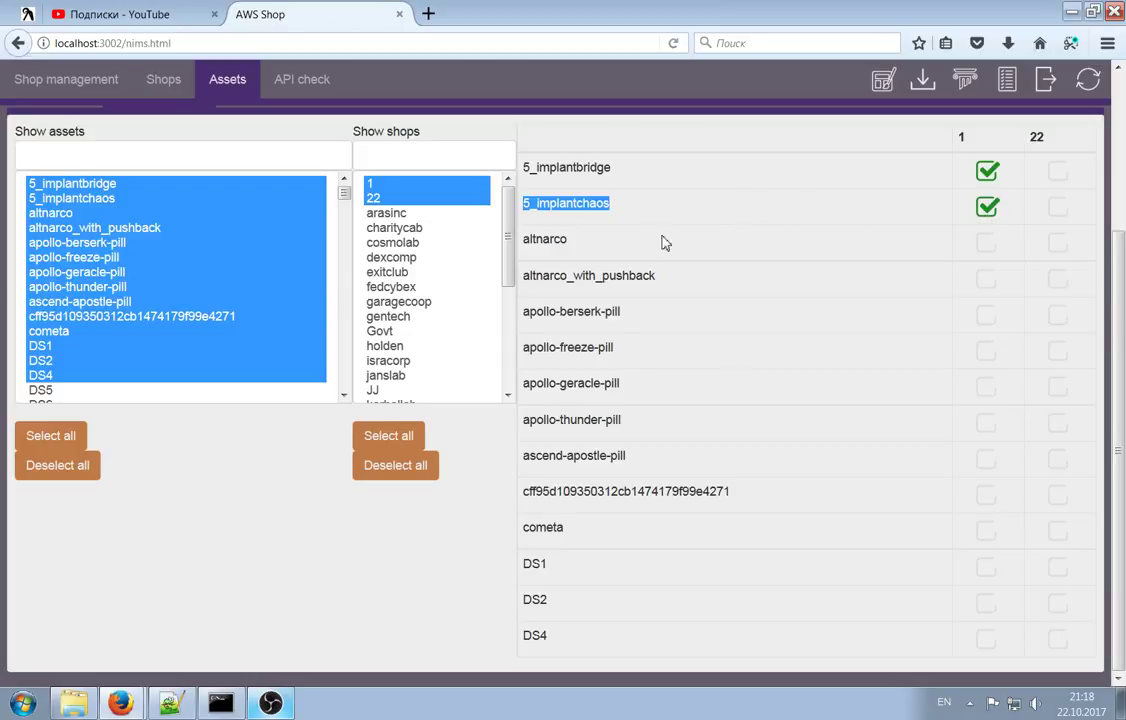
{"action": "left_click_drag", "start_coordinate": [623, 220], "coordinate": [539, 205]}
{"action": "scroll", "coordinate": [724, 250], "scroll_direction": "up", "scroll_amount": 3}
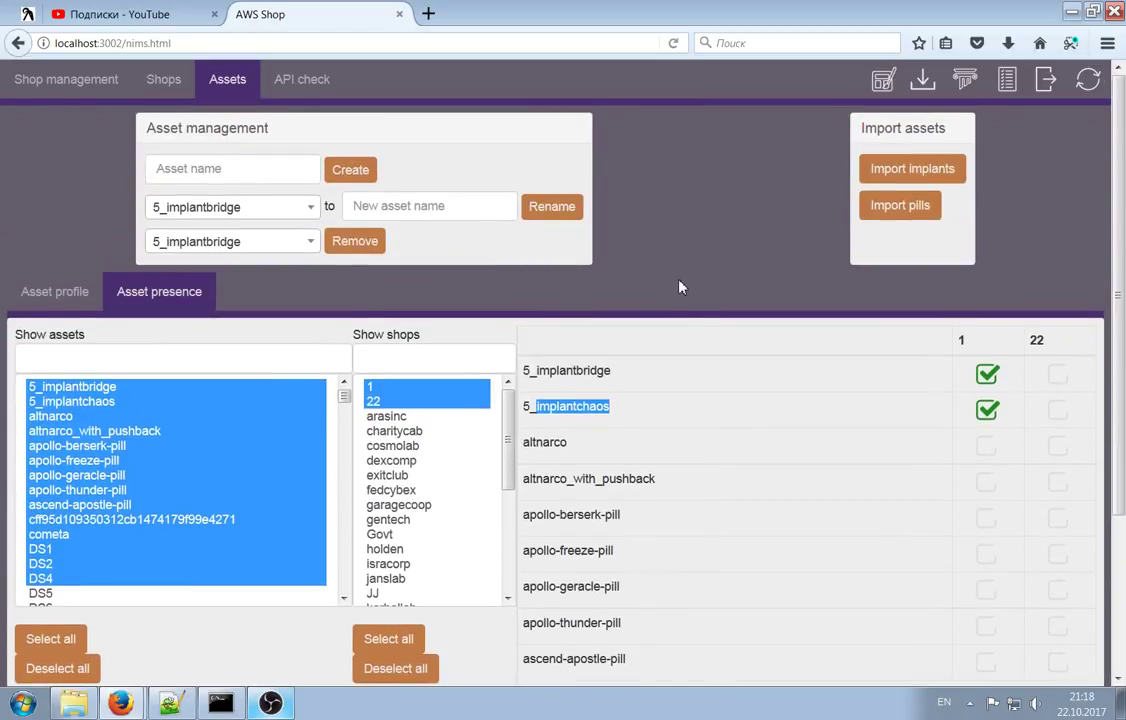
{"action": "left_click", "coordinate": [643, 394]}
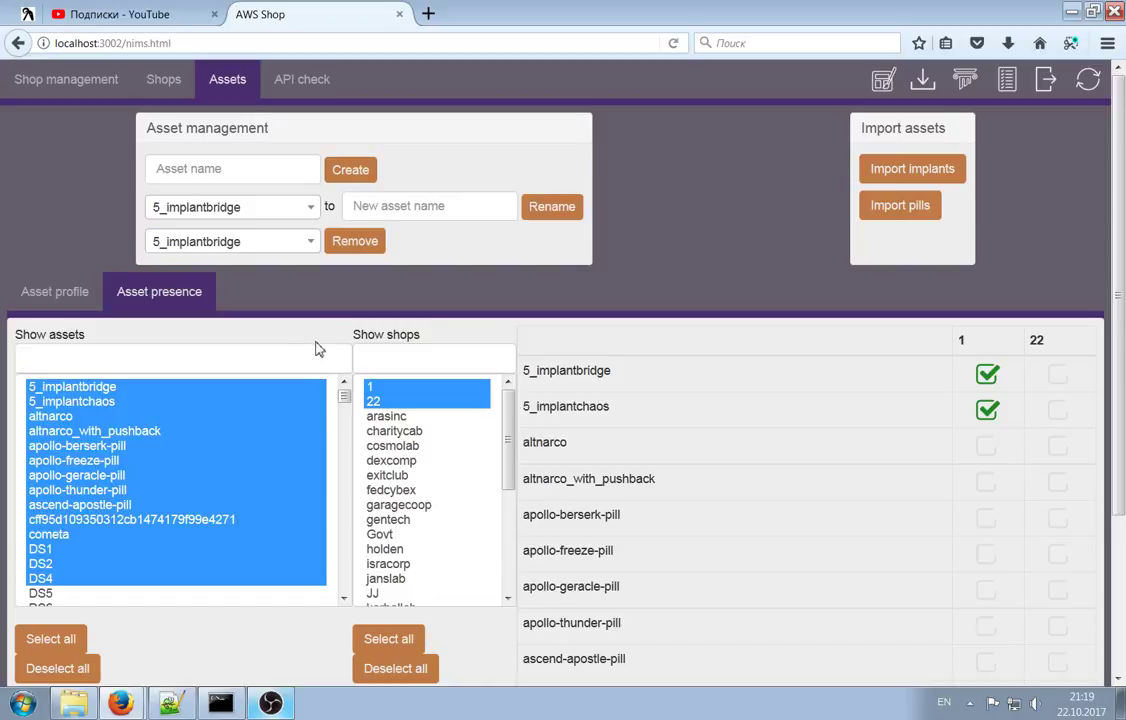
Review the seller login and password fields on Shops, then go to the API check page
{"action": "left_click", "coordinate": [150, 79]}
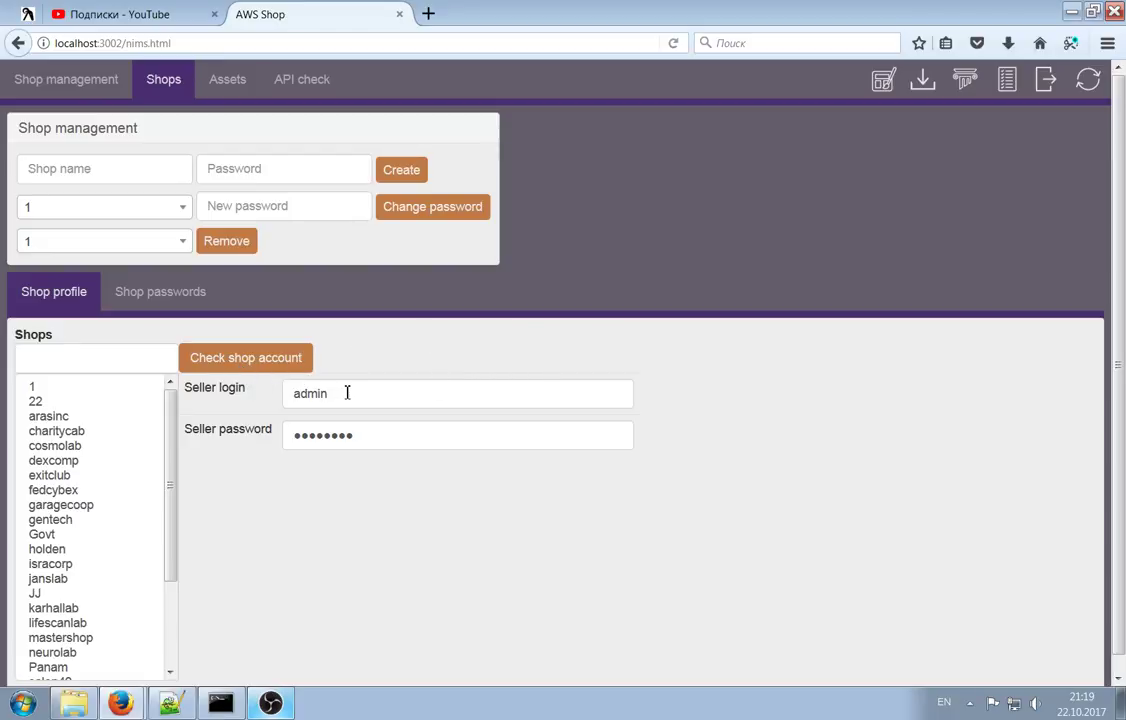
{"action": "left_click_drag", "start_coordinate": [190, 388], "coordinate": [275, 434]}
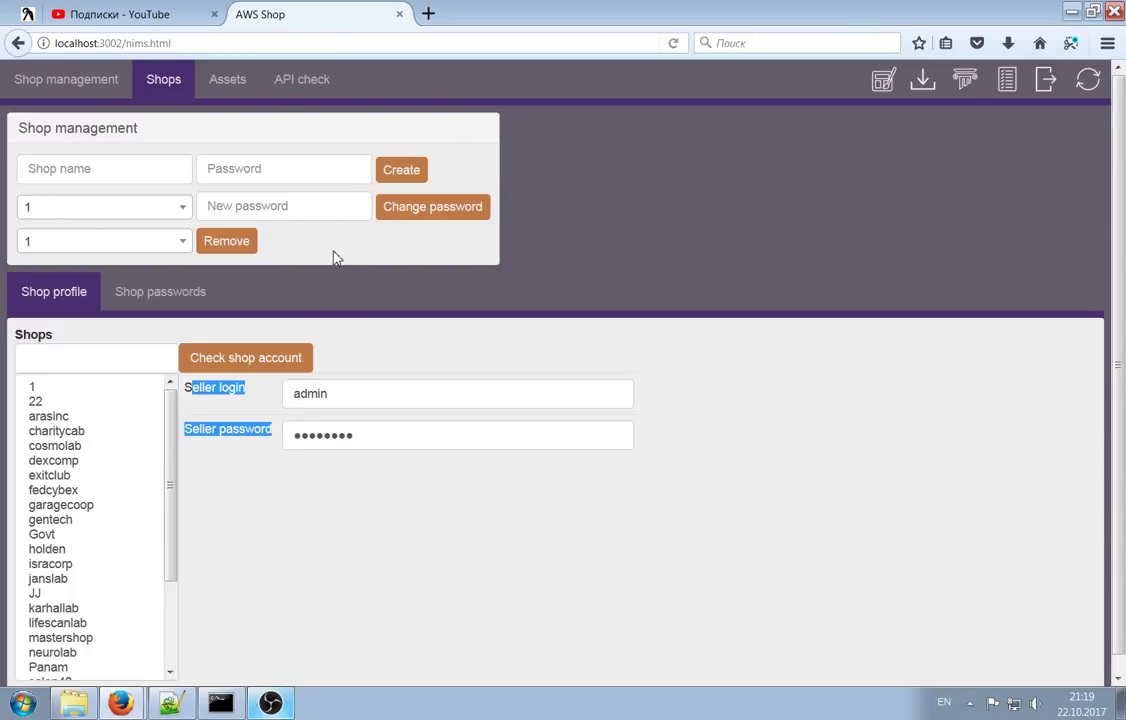
{"action": "left_click", "coordinate": [300, 90]}
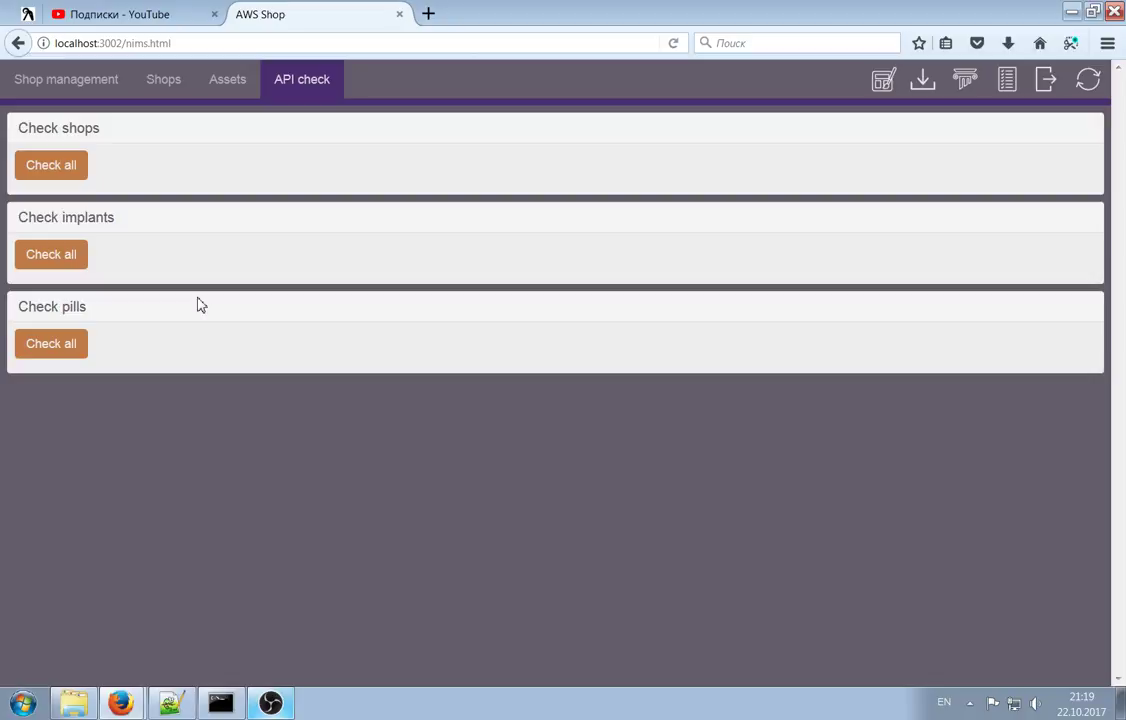
Run Check all for shops, dismiss the external-API-unavailable error, and return to Assets
{"action": "left_click", "coordinate": [50, 170]}
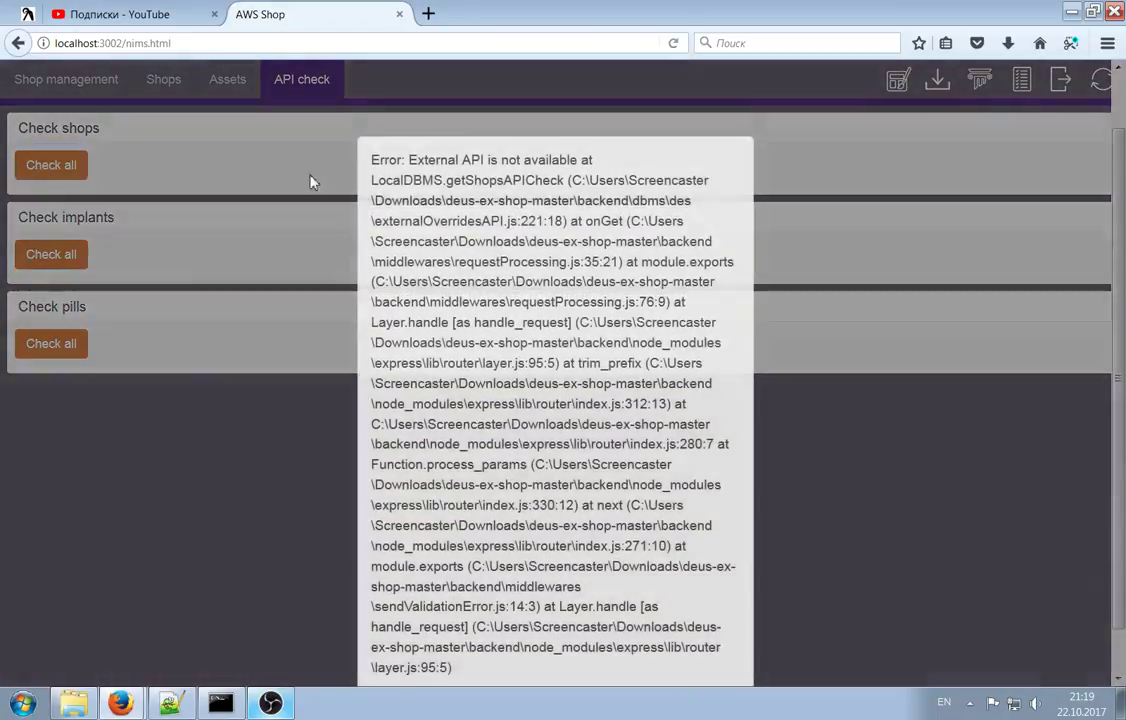
{"action": "left_click", "coordinate": [838, 460]}
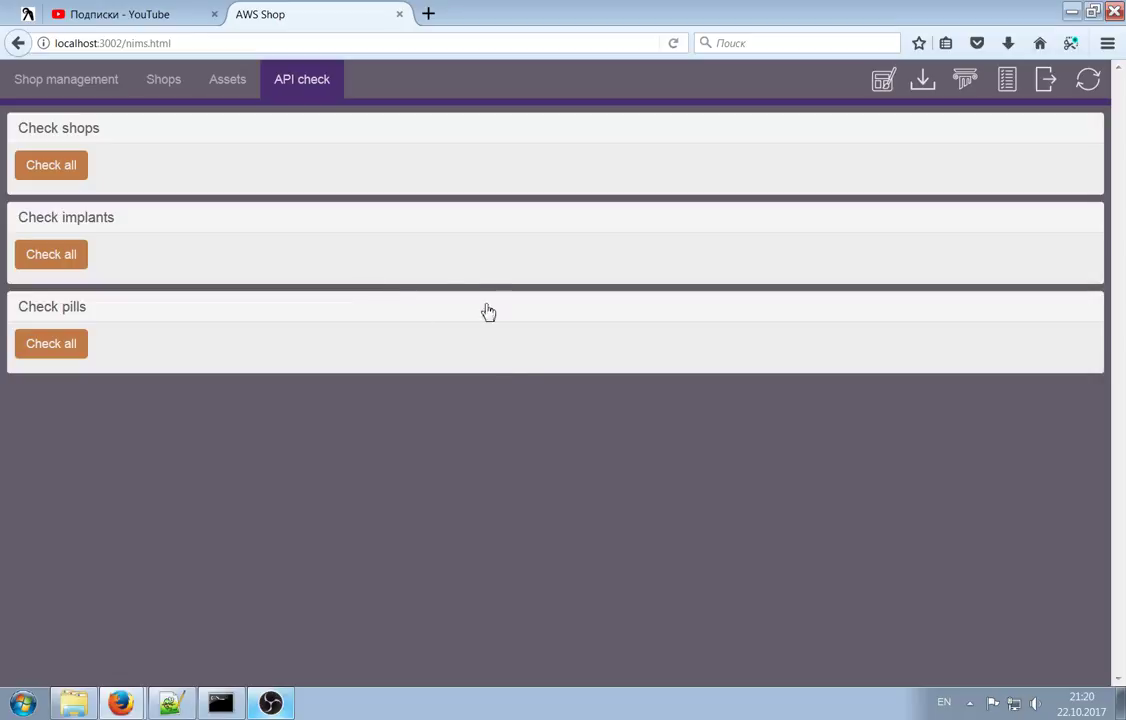
{"action": "left_click", "coordinate": [222, 88]}
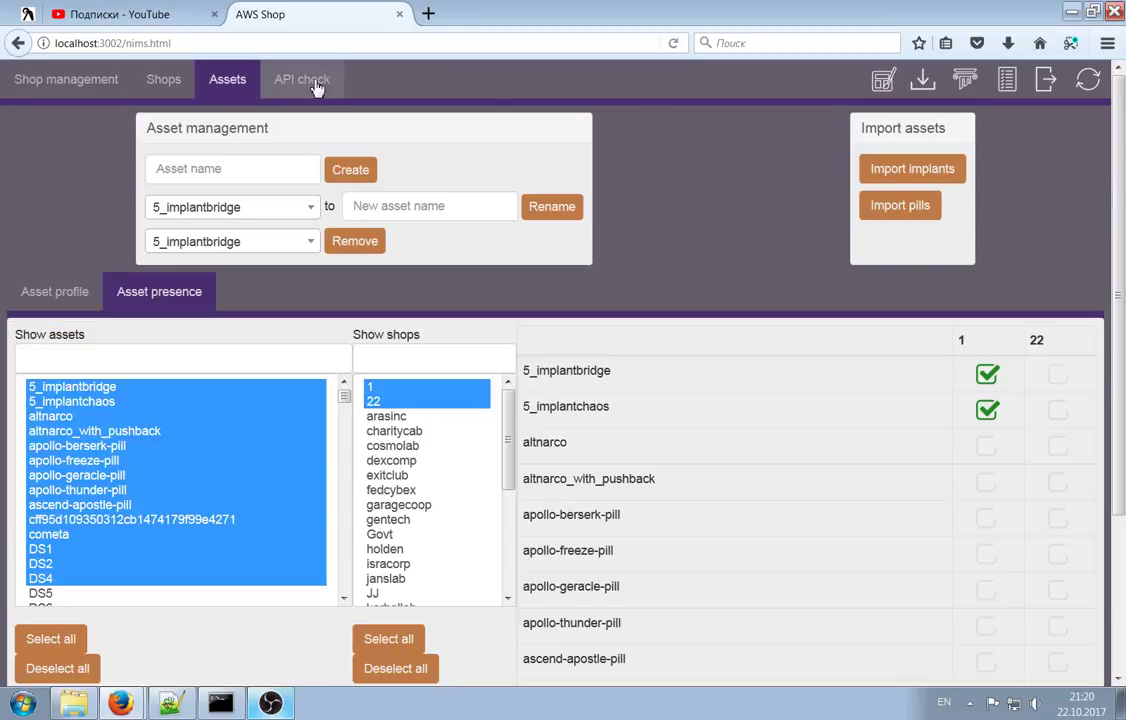
Revisit API check, then bring up the Assets page's asset profile view showing FirstAid4
{"action": "left_click", "coordinate": [322, 90]}
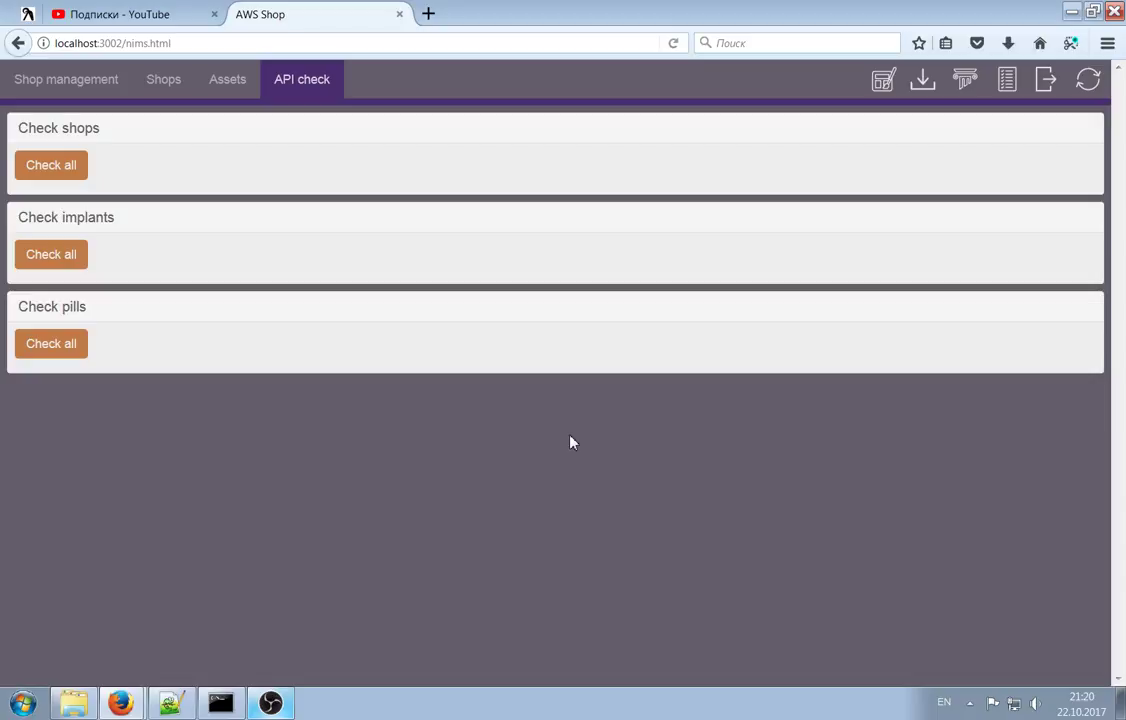
{"action": "left_click", "coordinate": [228, 80]}
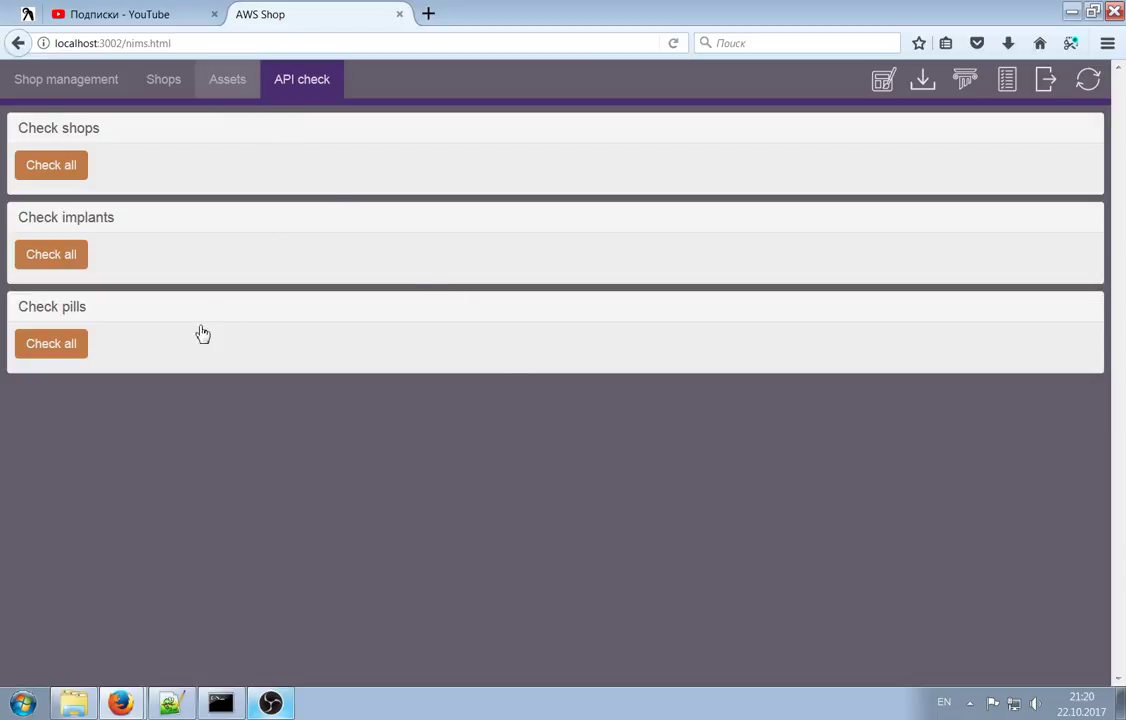
{"action": "left_click", "coordinate": [80, 284]}
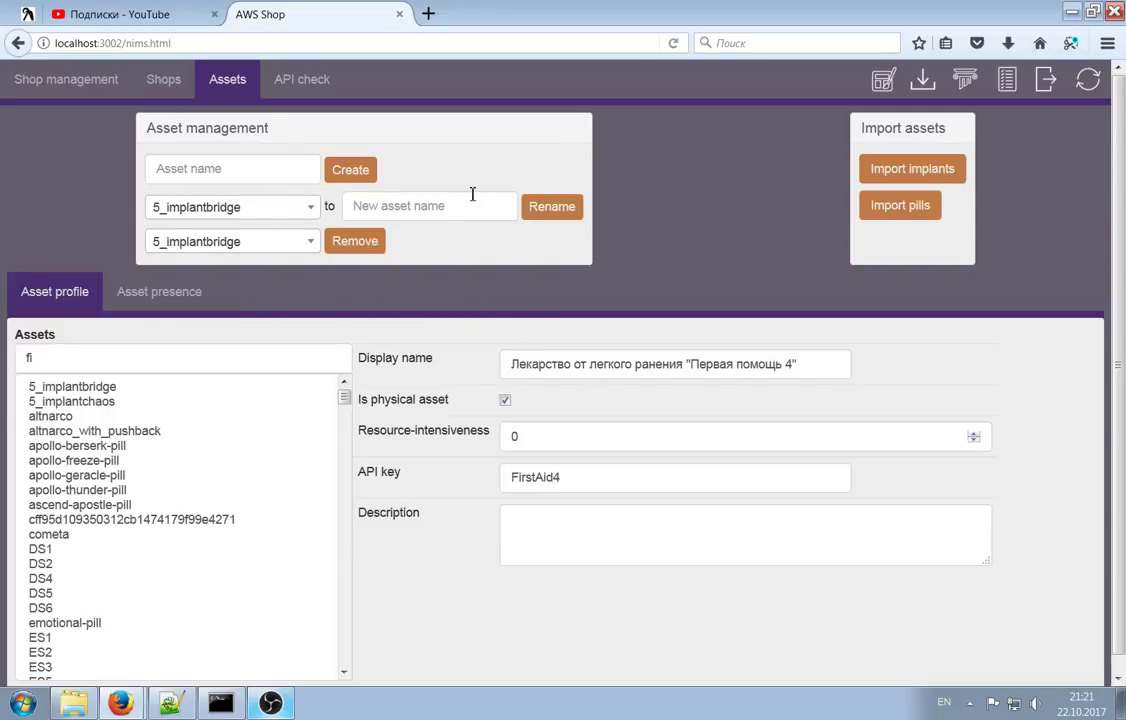
Open Shop management to view shop 1's categories, local assets and the Coffee and lab_and_berg entries
{"action": "left_click", "coordinate": [86, 84]}
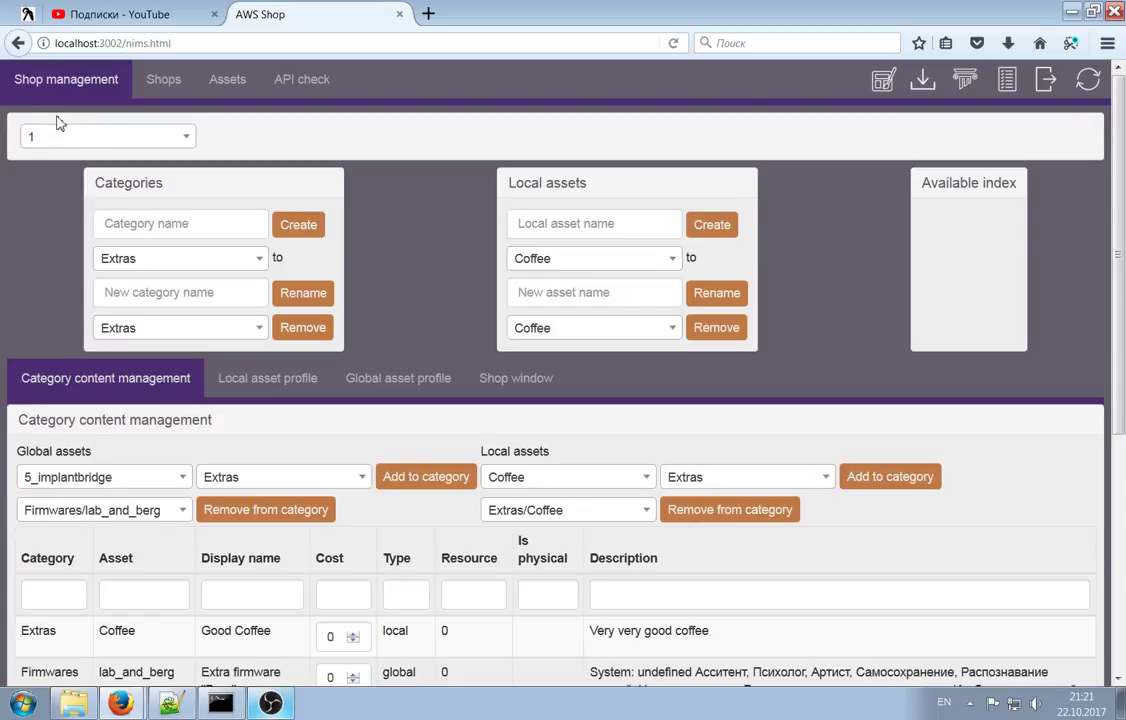
Check the shop list, keep shop 1 selected, and scroll over the page
{"action": "left_click", "coordinate": [106, 137]}
{"action": "mouse_move", "coordinate": [187, 212]}
{"action": "left_mouse_down"}
{"action": "mouse_move", "coordinate": [186, 344]}
{"action": "mouse_move", "coordinate": [170, 223]}
{"action": "left_mouse_up"}
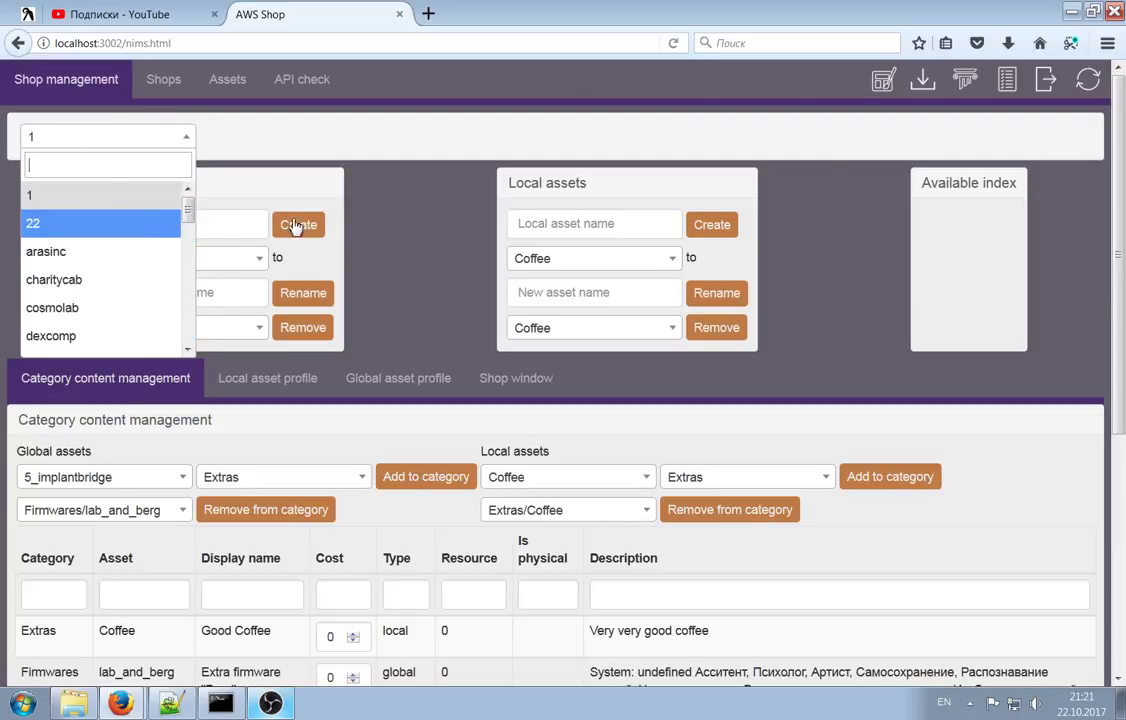
{"action": "left_click", "coordinate": [388, 210]}
{"action": "scroll", "coordinate": [719, 387], "scroll_direction": "down", "scroll_amount": 5}
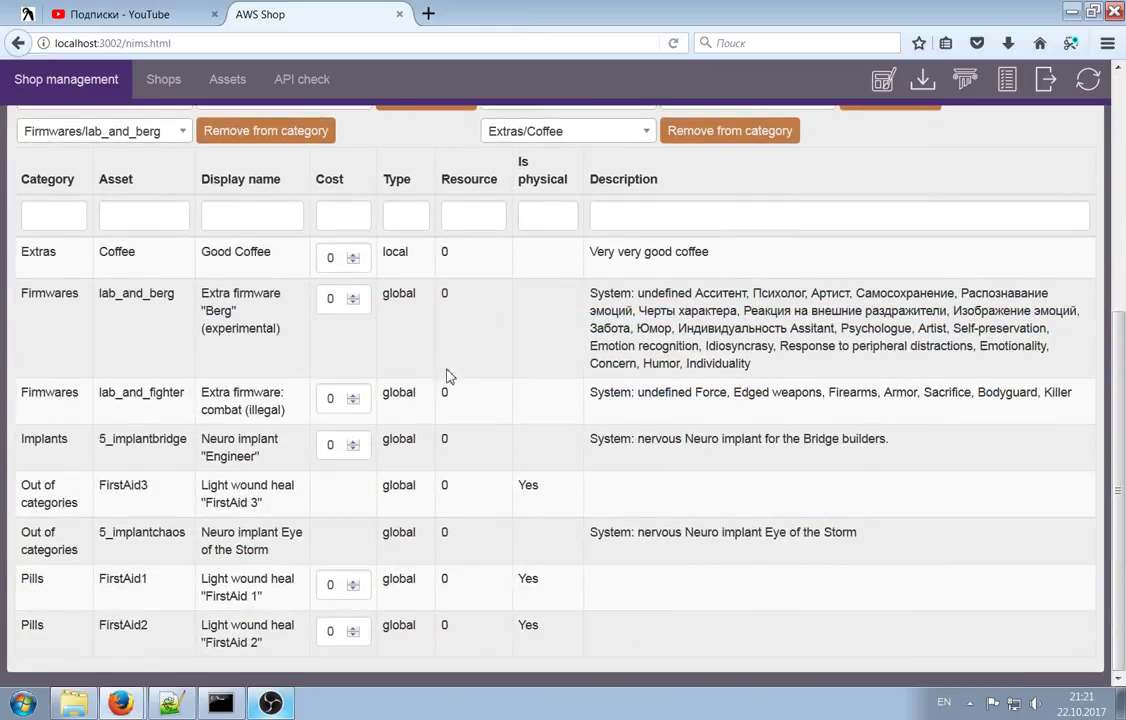
{"action": "scroll", "coordinate": [578, 362], "scroll_direction": "up", "scroll_amount": 5}
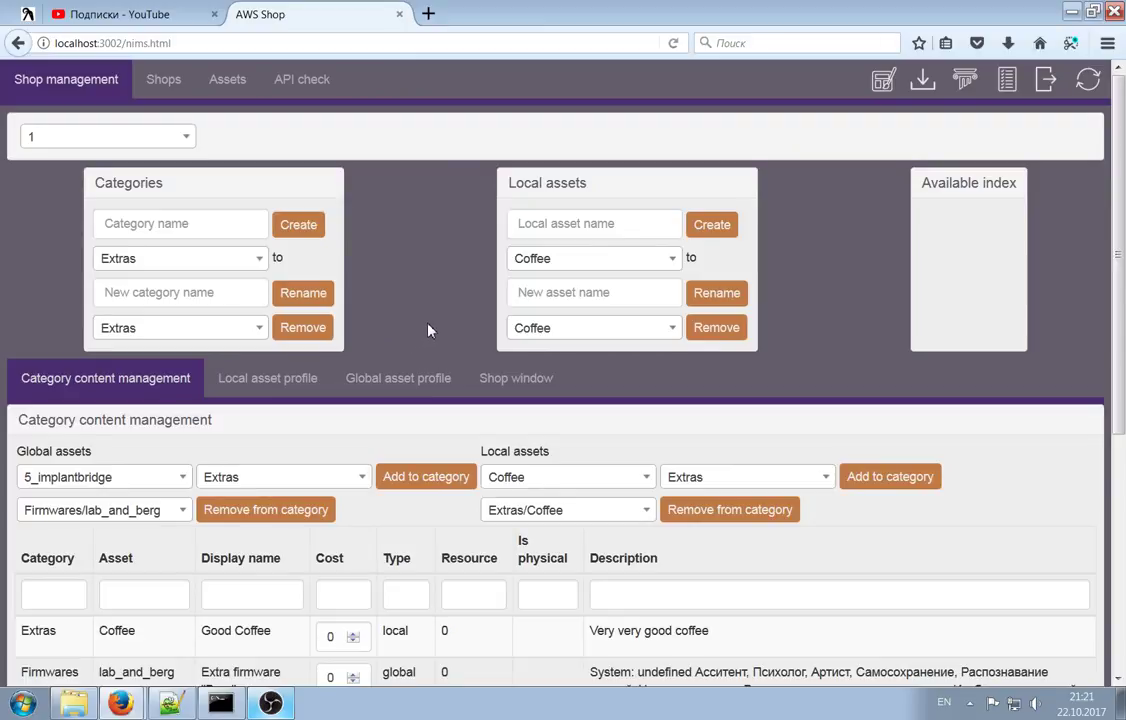
{"action": "scroll", "coordinate": [428, 328], "scroll_direction": "down", "scroll_amount": 3}
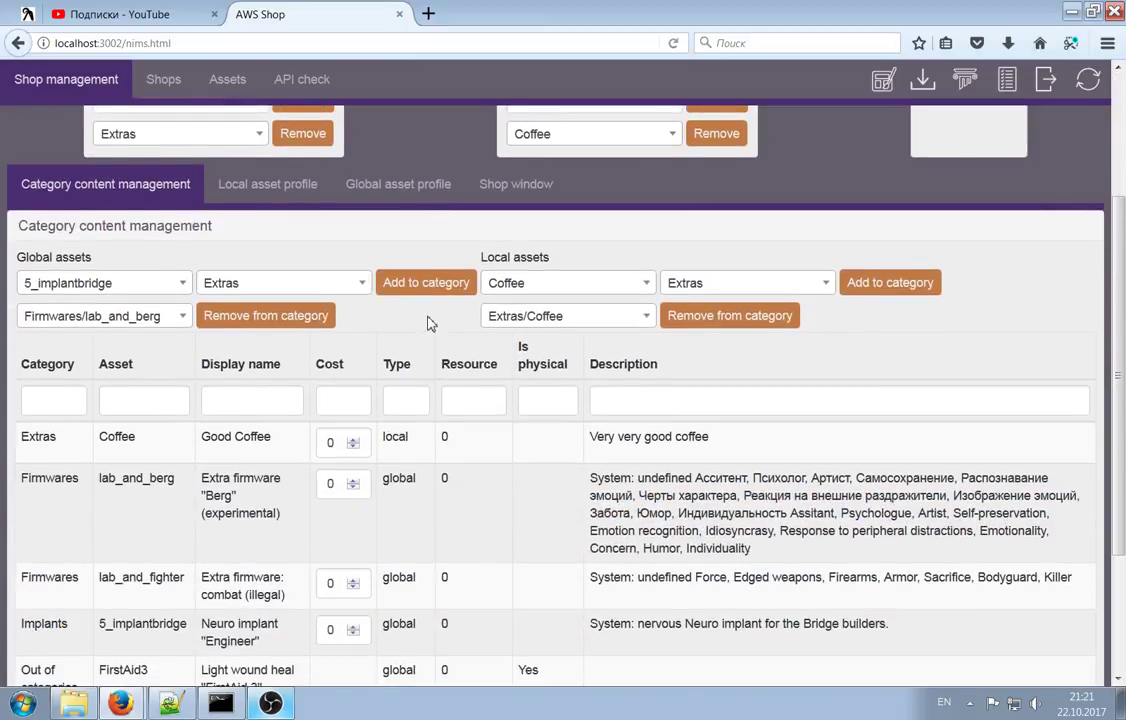
{"action": "scroll", "coordinate": [430, 314], "scroll_direction": "up", "scroll_amount": 3}
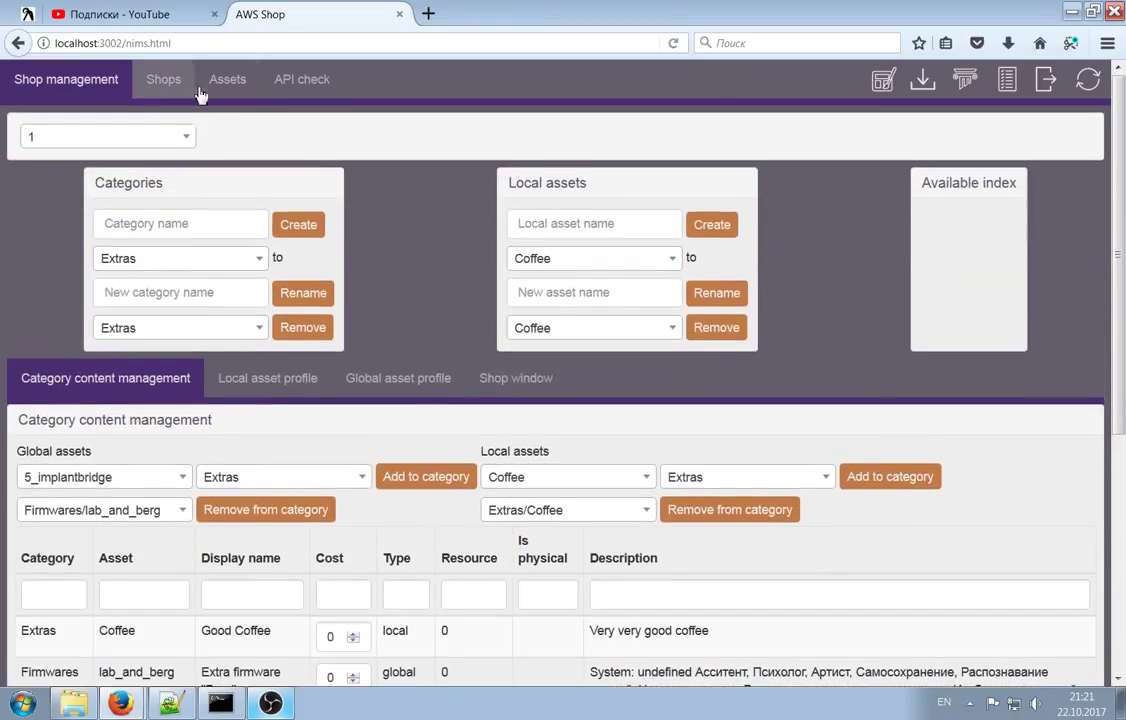
Show the 5_implantbridge profile, Neuro implant 'Engineer', on the Assets page
{"action": "left_click", "coordinate": [227, 79]}
{"action": "left_click", "coordinate": [123, 400]}
{"action": "left_click", "coordinate": [122, 388]}
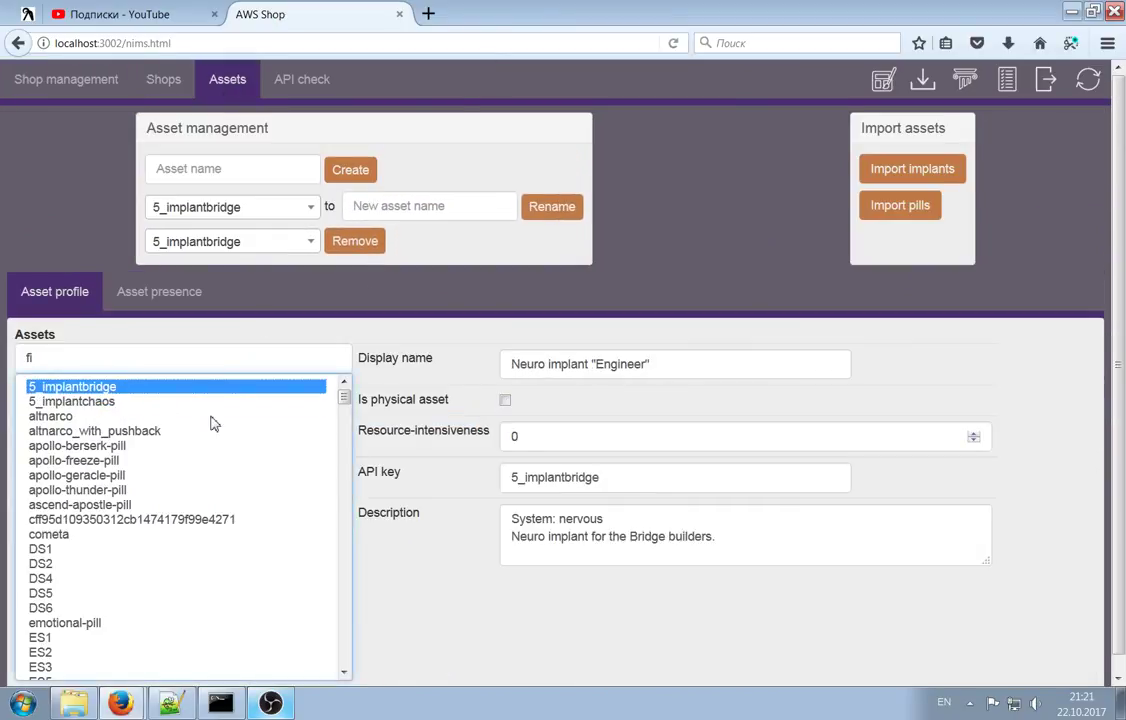
{"action": "scroll", "coordinate": [226, 424], "scroll_direction": "down", "scroll_amount": 15}
{"action": "scroll", "coordinate": [226, 447], "scroll_direction": "down", "scroll_amount": 10}
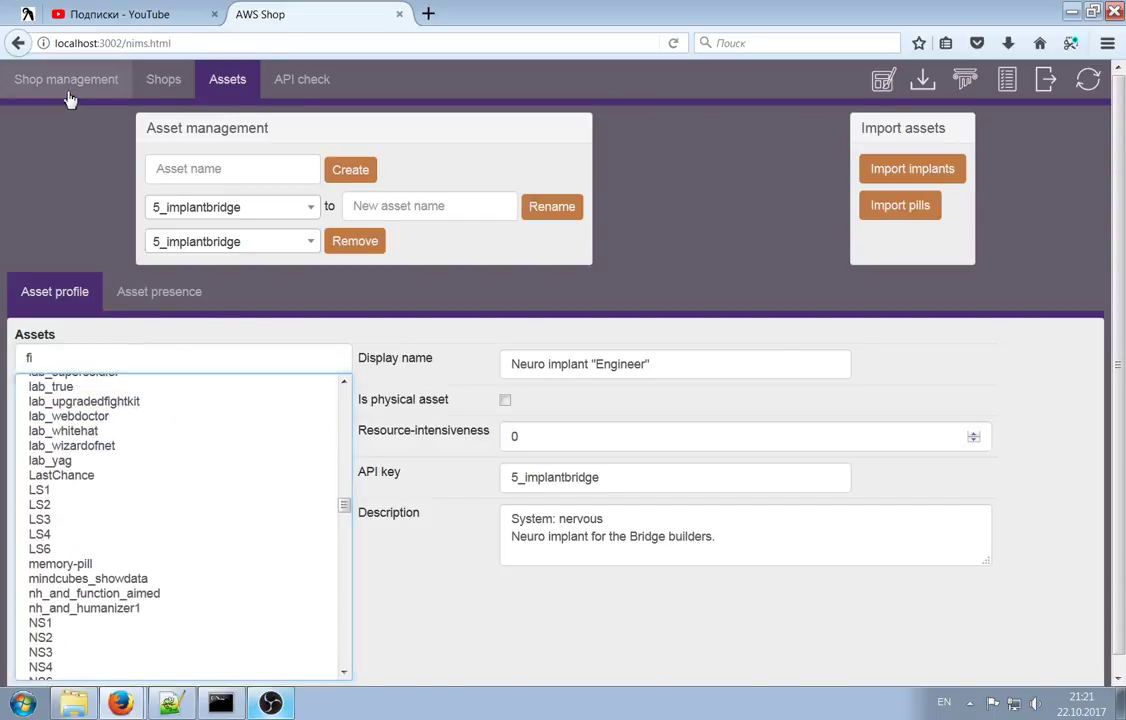
Look over Shop management briefly, then return to the Assets page
{"action": "left_click", "coordinate": [36, 88]}
{"action": "scroll", "coordinate": [688, 593], "scroll_direction": "down", "scroll_amount": 1}
{"action": "scroll", "coordinate": [688, 593], "scroll_direction": "down", "scroll_amount": 1}
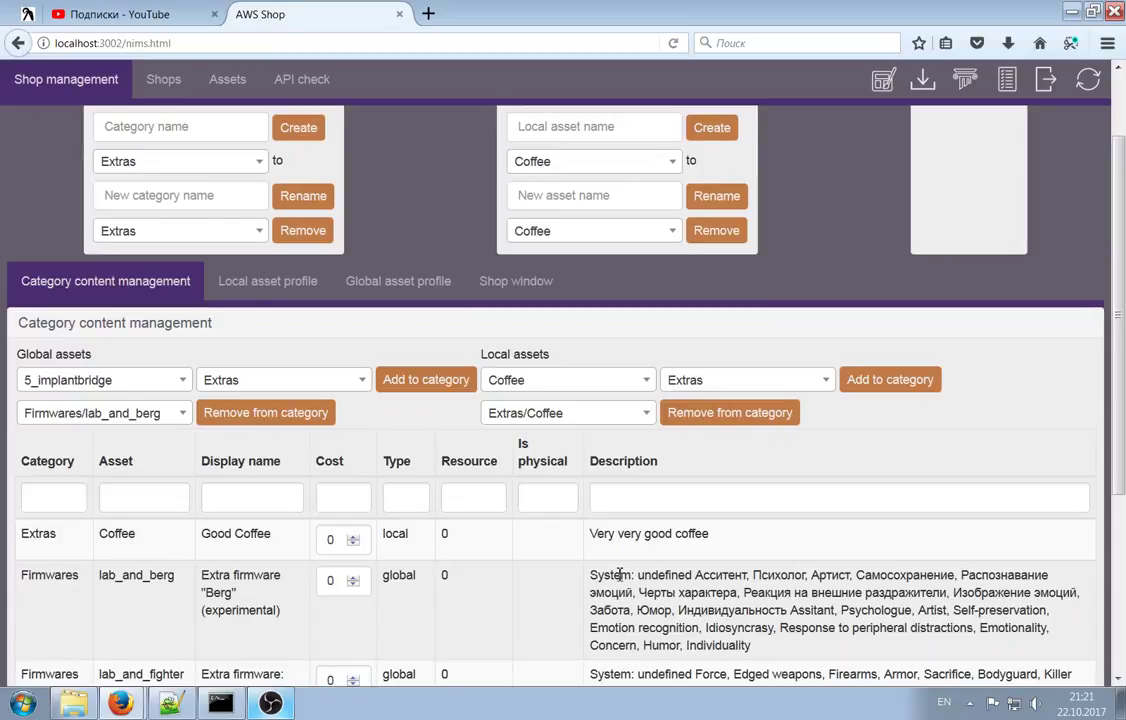
{"action": "left_click", "coordinate": [218, 79]}
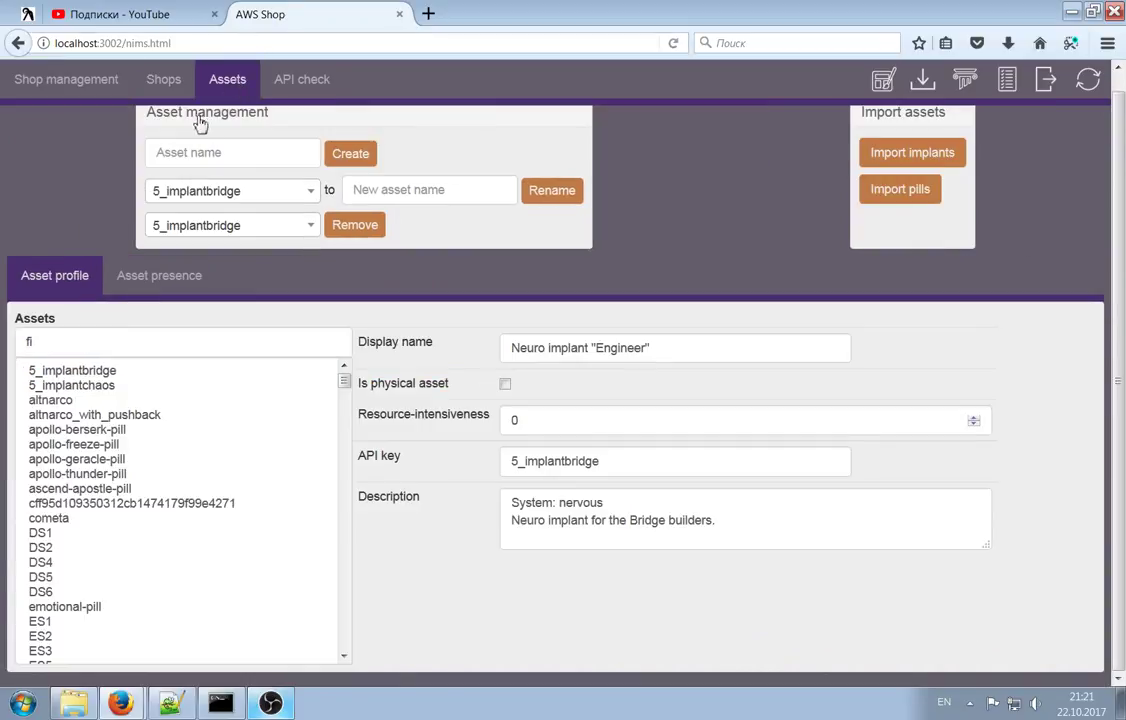
Clear the 'fi' asset filter and open the lab_and_berg asset profile
{"action": "double_click", "coordinate": [112, 346]}
{"action": "key", "text": "BackSpace"}
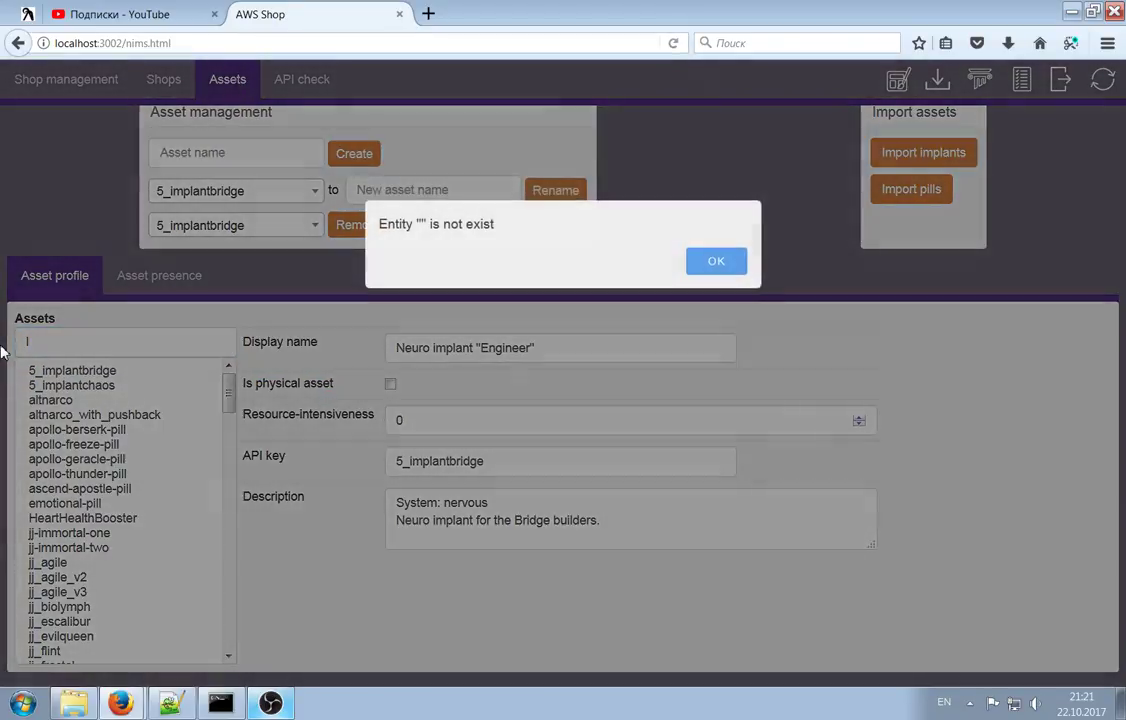
{"action": "key", "text": "Return"}
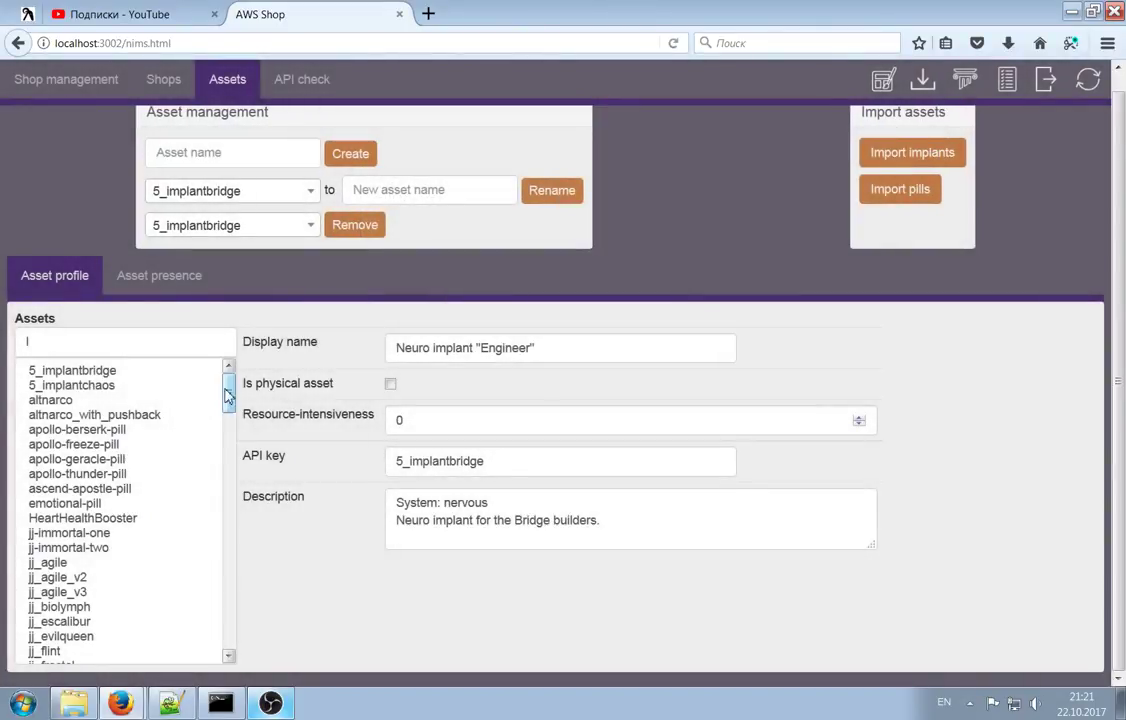
{"action": "left_click_drag", "start_coordinate": [228, 392], "coordinate": [230, 440]}
{"action": "left_click", "coordinate": [150, 534]}
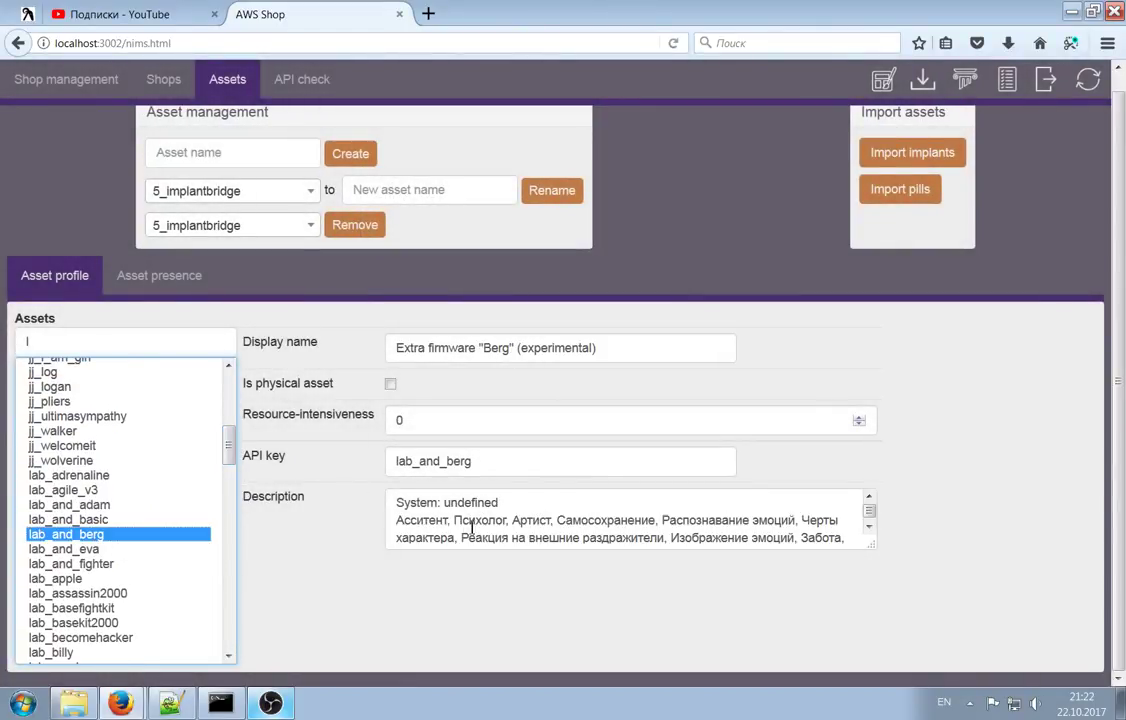
Delete the Russian text from lab_and_berg's description, keeping the System: undefined line
{"action": "left_click_drag", "start_coordinate": [425, 522], "coordinate": [490, 537]}
{"action": "type", "text": "Assitant, Psychologue, Artist, Self-preservation, Emotion recognition, Idiosyncrasy, Response to peripheral distractions, Emotionality, Concern, Humor, Individuality"}
{"action": "left_click_drag", "start_coordinate": [396, 502], "coordinate": [611, 505]}
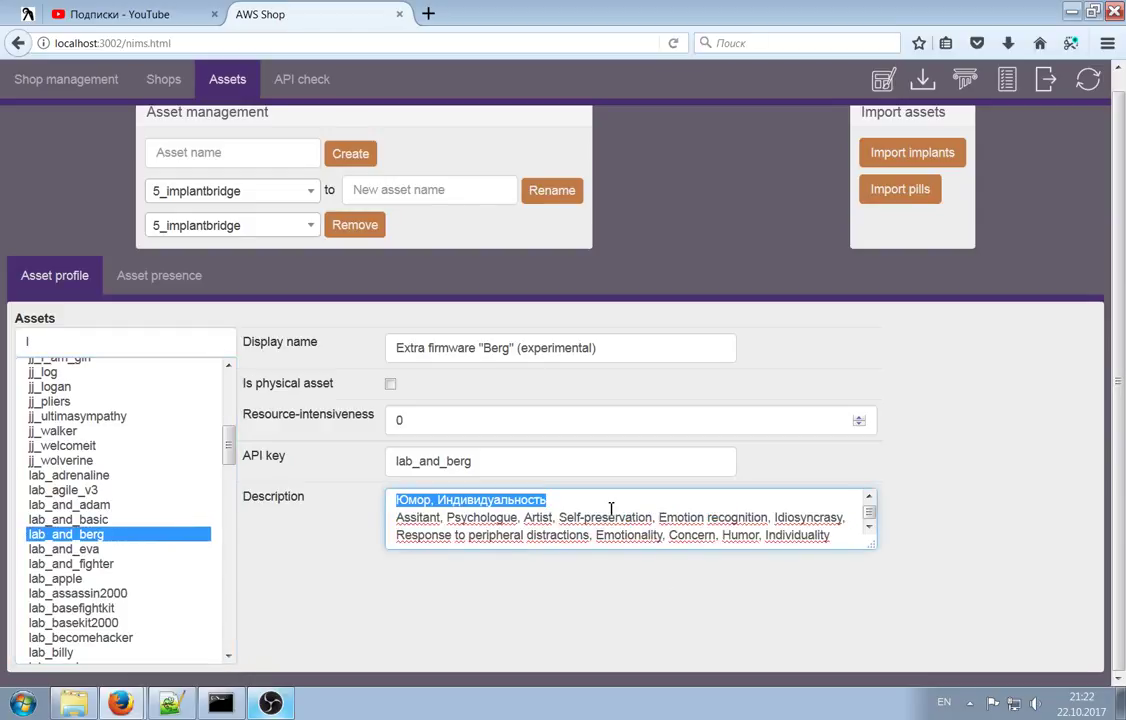
{"action": "key", "text": "Delete"}
{"action": "key", "text": "ctrl+z"}
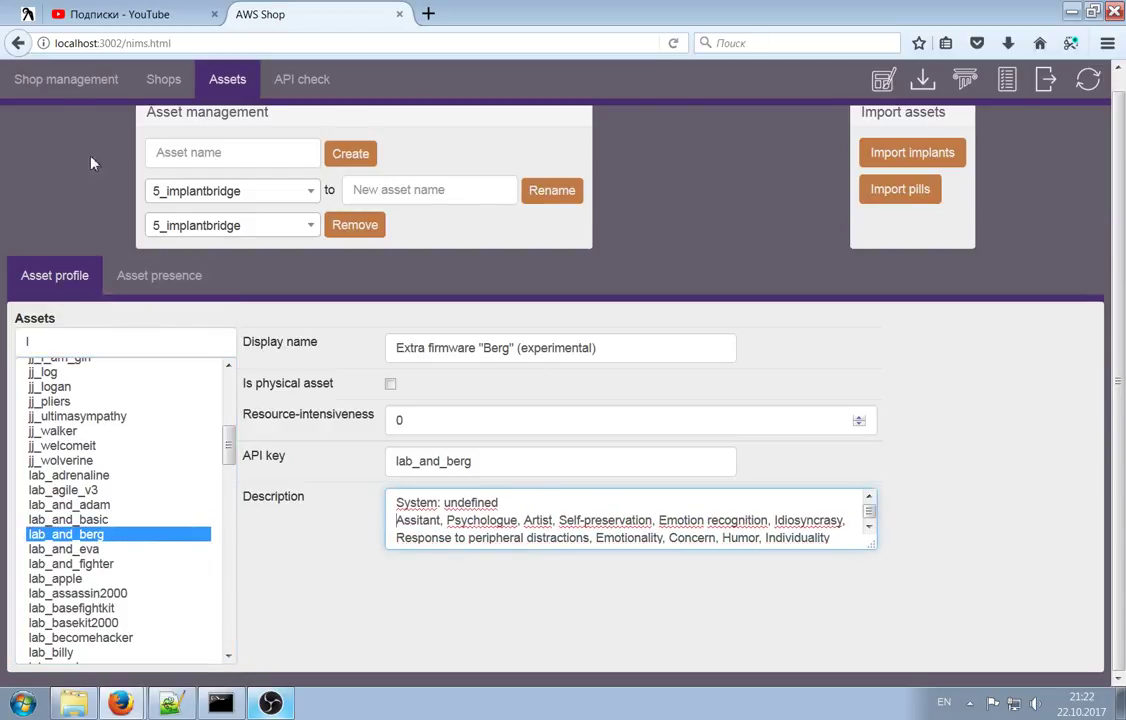
Verify lab_and_berg's shortened description in the Shop management table
{"action": "left_click", "coordinate": [95, 80]}
{"action": "mouse_move", "coordinate": [673, 638]}
{"action": "left_mouse_down"}
{"action": "mouse_move", "coordinate": [872, 674]}
{"action": "mouse_move", "coordinate": [677, 647]}
{"action": "left_mouse_up"}
{"action": "scroll", "coordinate": [847, 450], "scroll_direction": "down", "scroll_amount": 2}
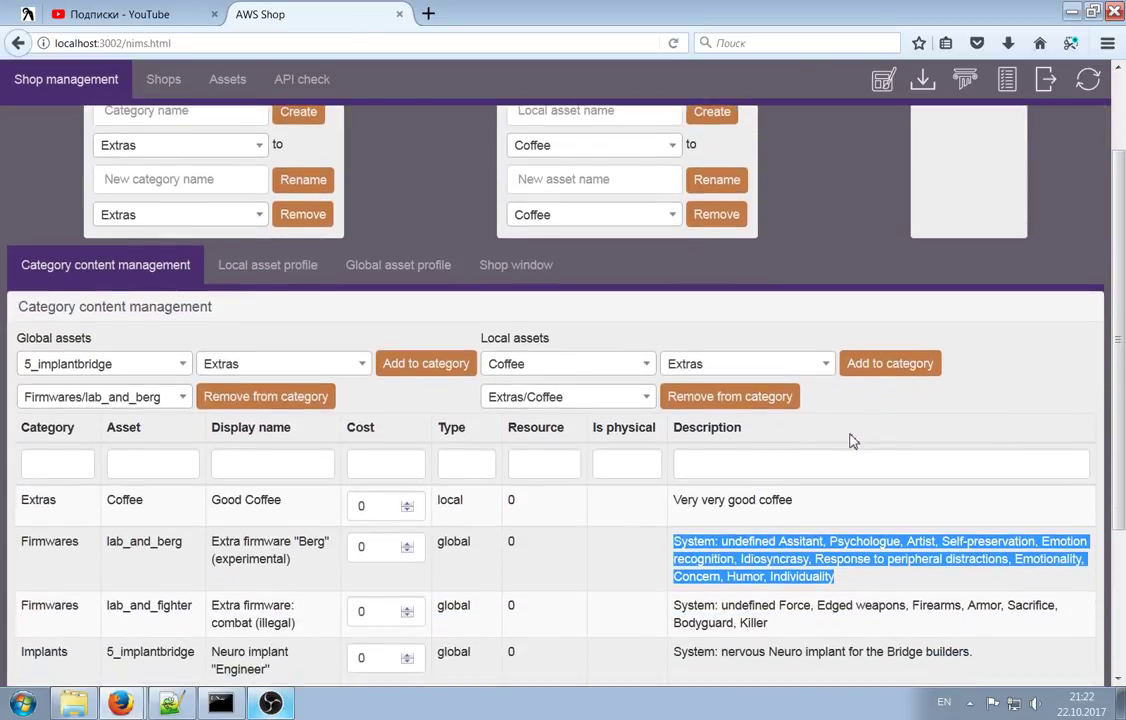
{"action": "scroll", "coordinate": [616, 380], "scroll_direction": "up", "scroll_amount": 2}
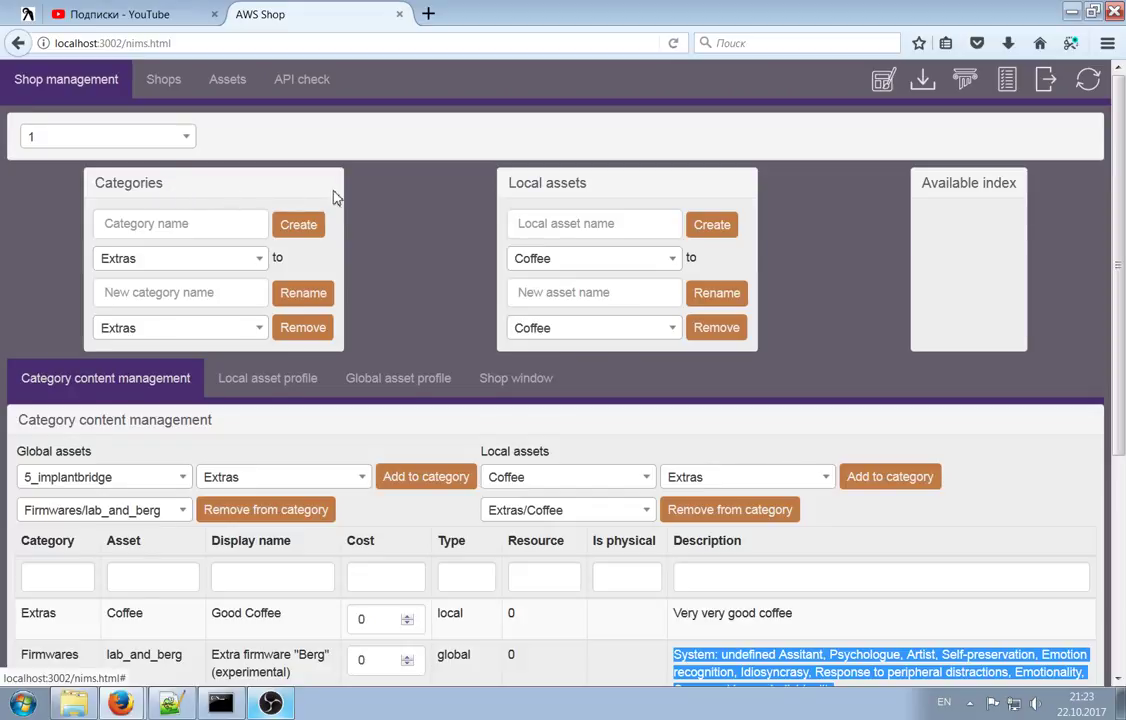
{"action": "scroll", "coordinate": [422, 258], "scroll_direction": "down", "scroll_amount": 3}
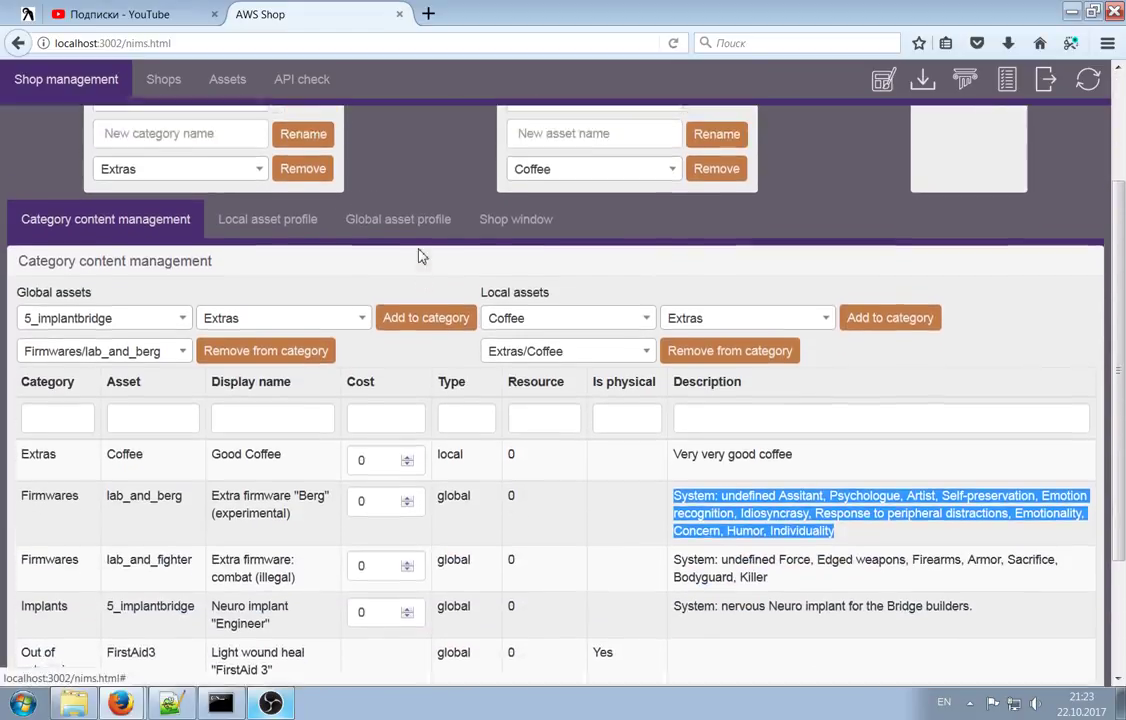
{"action": "scroll", "coordinate": [422, 256], "scroll_direction": "up", "scroll_amount": 3}
{"action": "scroll", "coordinate": [296, 269], "scroll_direction": "down", "scroll_amount": 2}
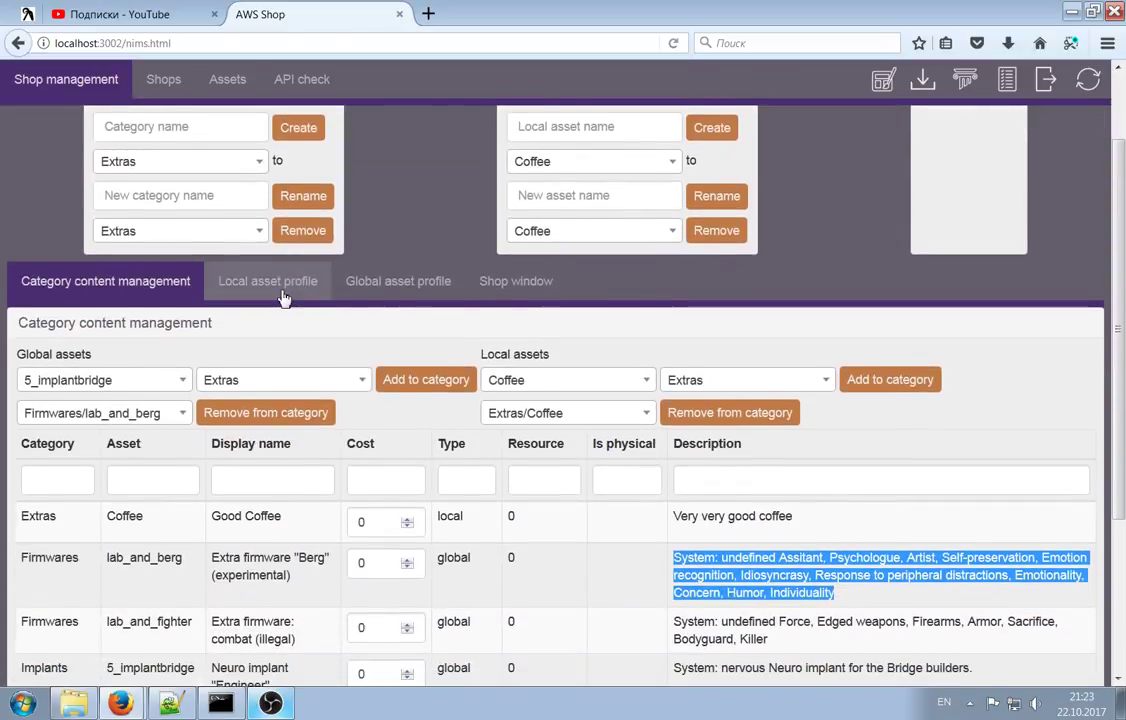
{"action": "scroll", "coordinate": [284, 290], "scroll_direction": "up", "scroll_amount": 2}
{"action": "left_click", "coordinate": [232, 259]}
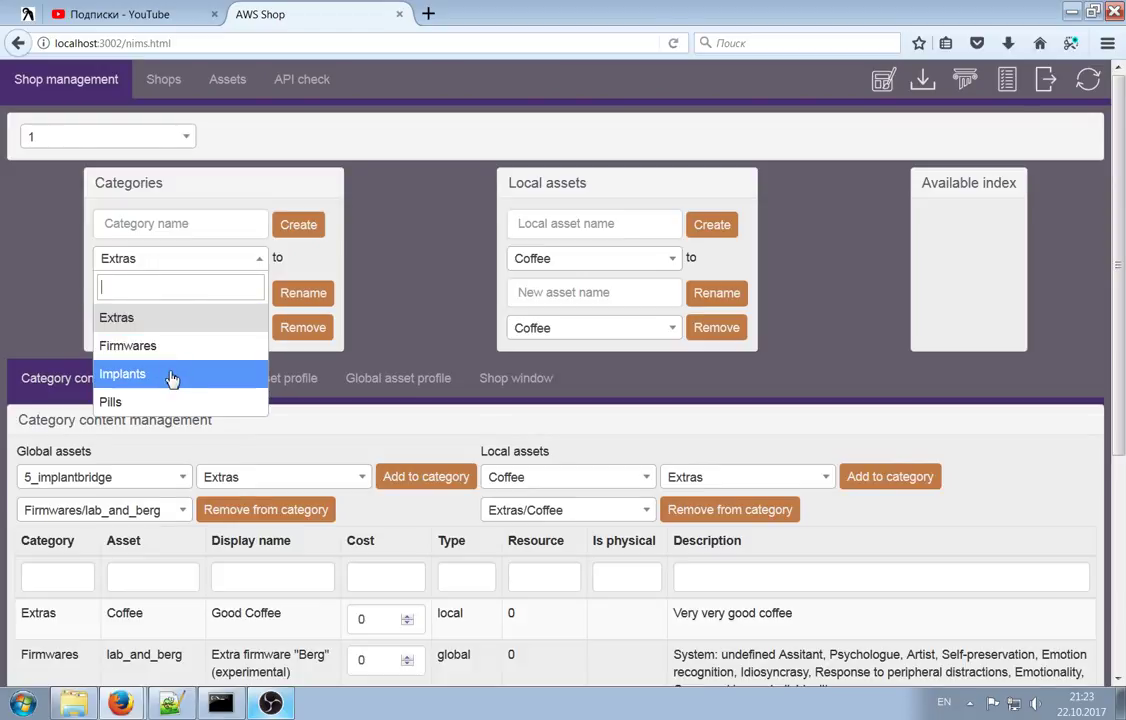
{"action": "left_click", "coordinate": [402, 277]}
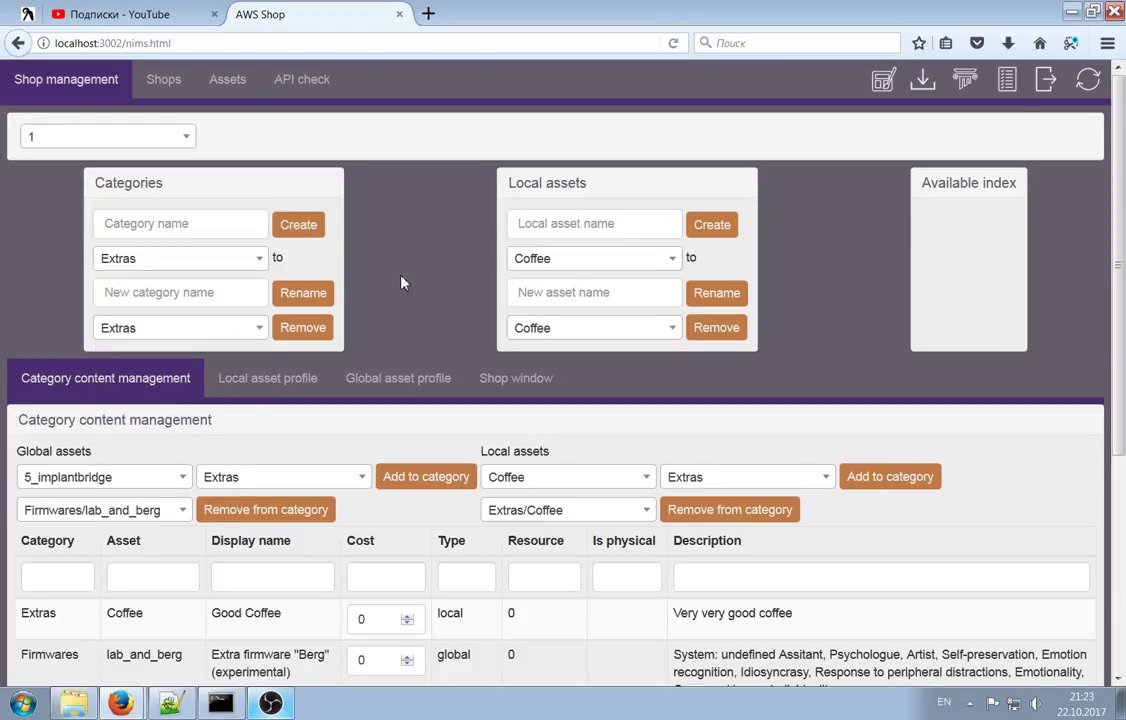
{"action": "scroll", "coordinate": [357, 285], "scroll_direction": "down", "scroll_amount": 2}
{"action": "scroll", "coordinate": [365, 290], "scroll_direction": "up", "scroll_amount": 2}
{"action": "left_click", "coordinate": [400, 380]}
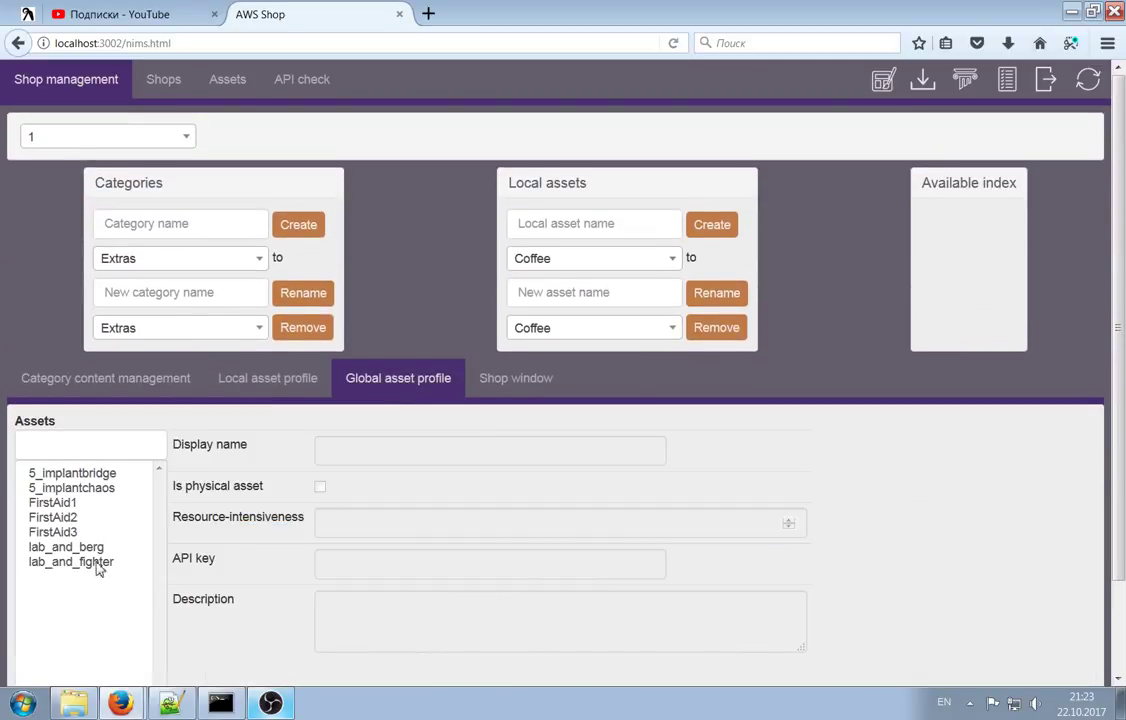
{"action": "left_click", "coordinate": [85, 474]}
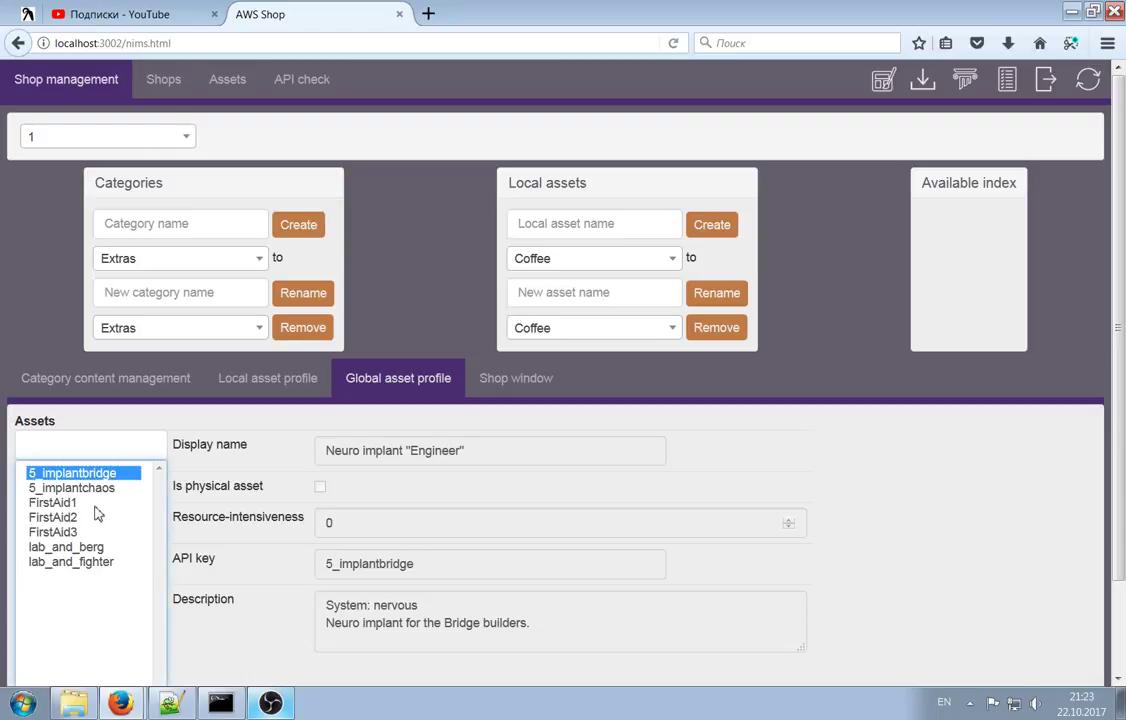
{"action": "scroll", "coordinate": [285, 478], "scroll_direction": "down", "scroll_amount": 2}
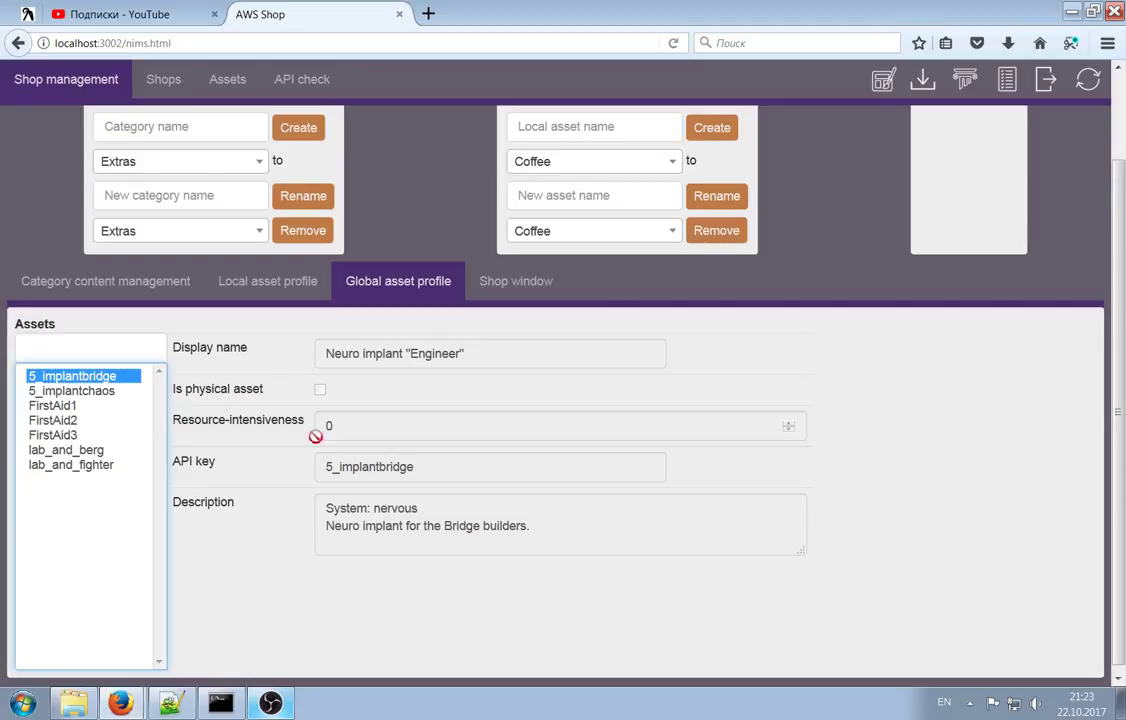
{"action": "left_click", "coordinate": [62, 437]}
{"action": "left_click", "coordinate": [62, 450]}
{"action": "left_click", "coordinate": [55, 420]}
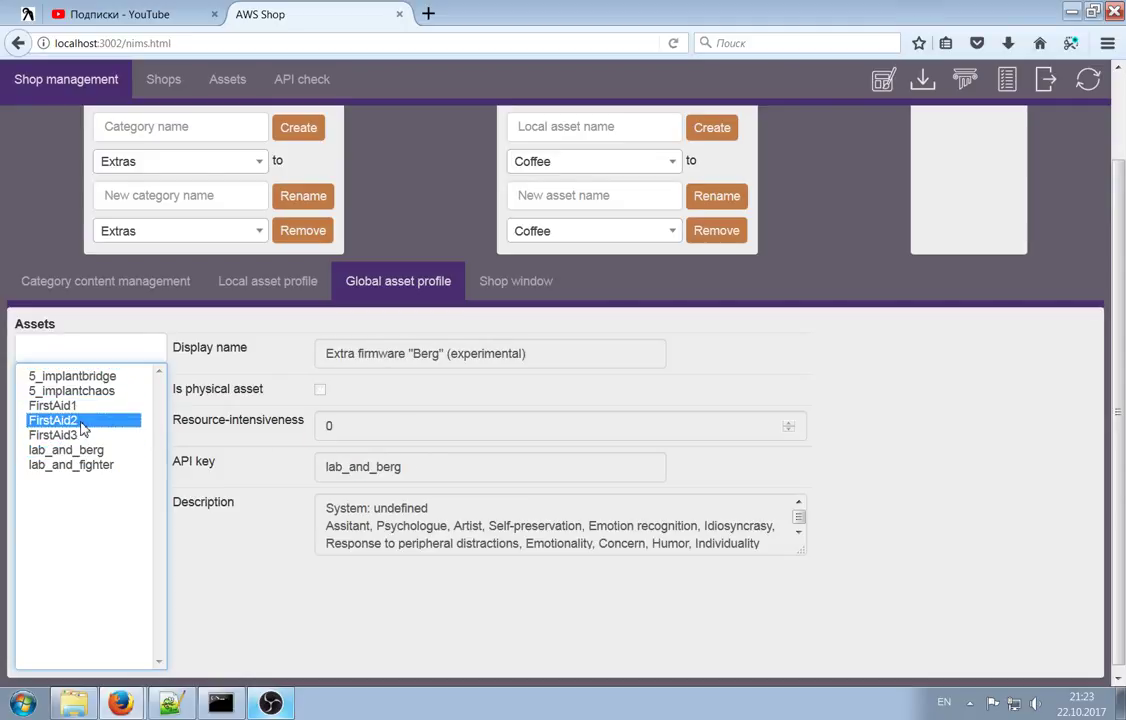
{"action": "left_click", "coordinate": [60, 435]}
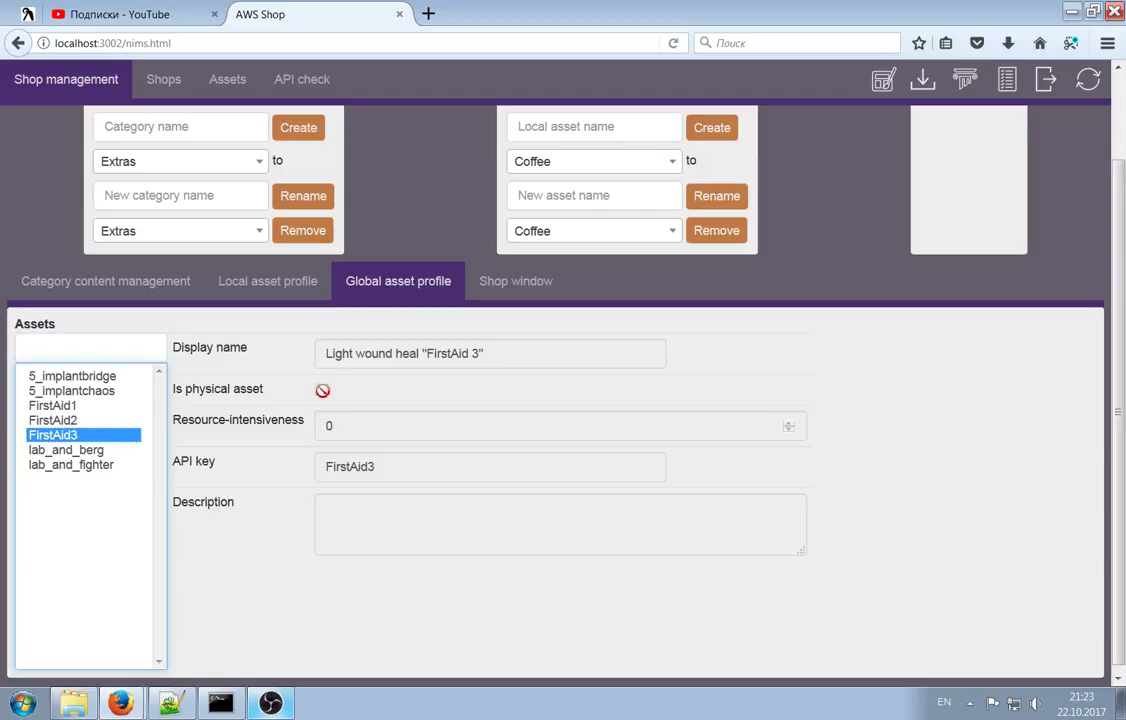
{"action": "left_click", "coordinate": [70, 391]}
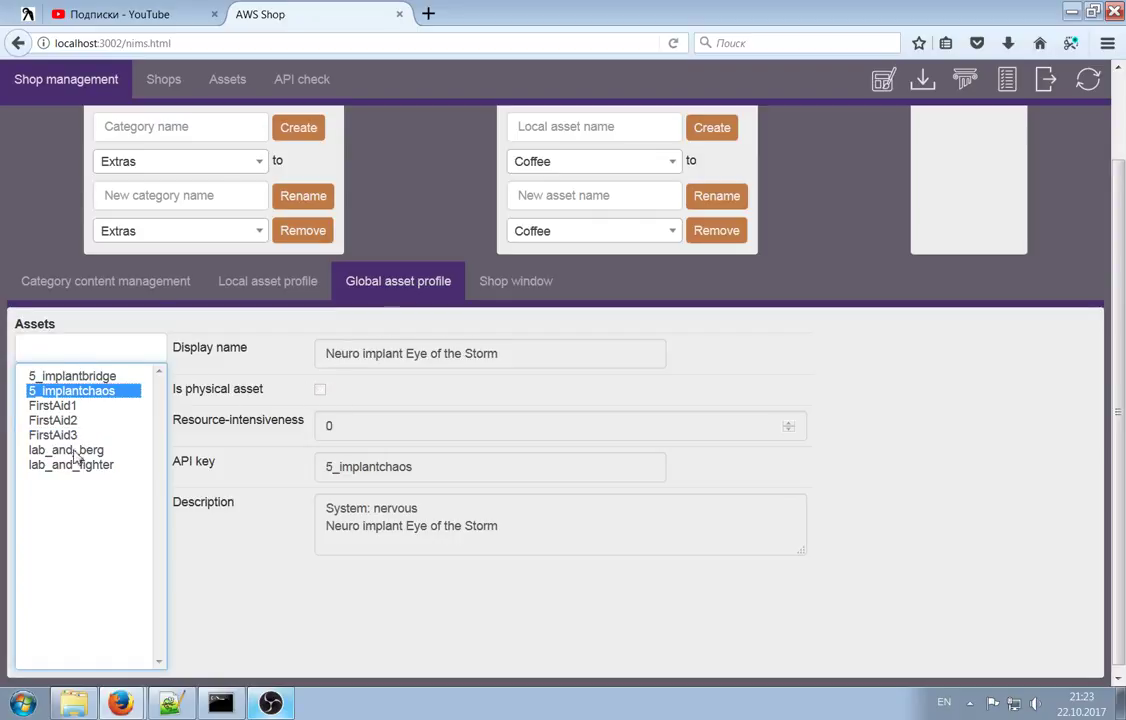
{"action": "left_click", "coordinate": [70, 450]}
{"action": "left_click", "coordinate": [80, 465]}
{"action": "left_click", "coordinate": [70, 391]}
{"action": "left_click", "coordinate": [72, 376]}
{"action": "scroll", "coordinate": [180, 401], "scroll_direction": "up", "scroll_amount": 2}
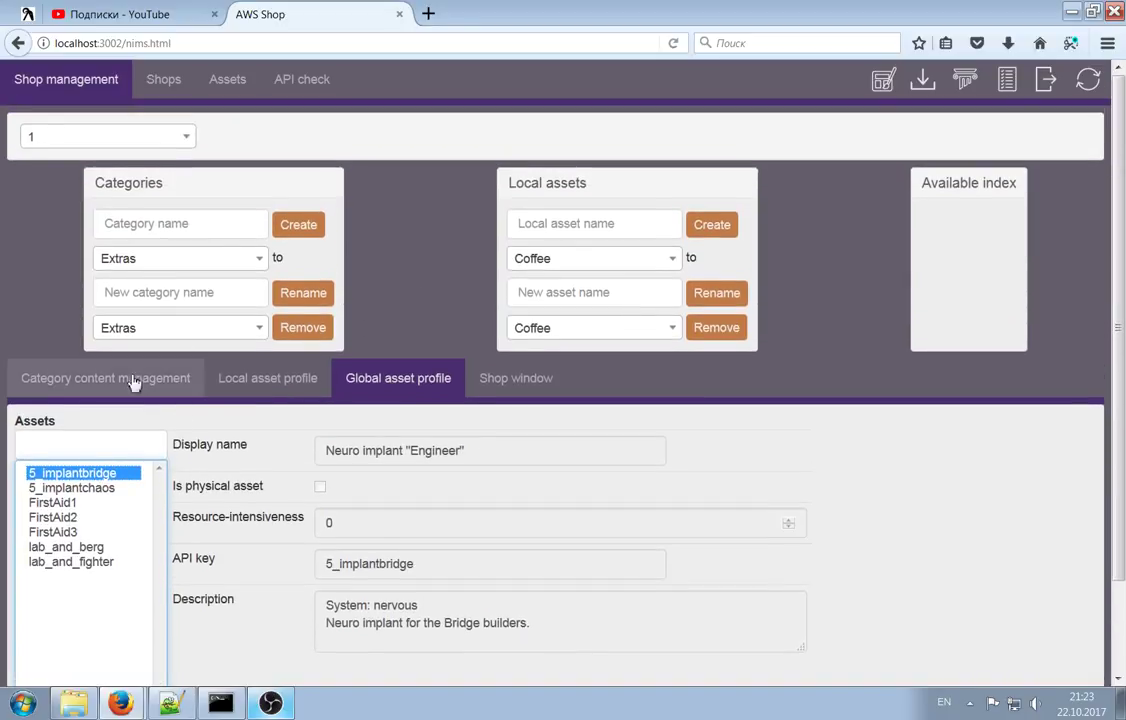
{"action": "left_click", "coordinate": [160, 376]}
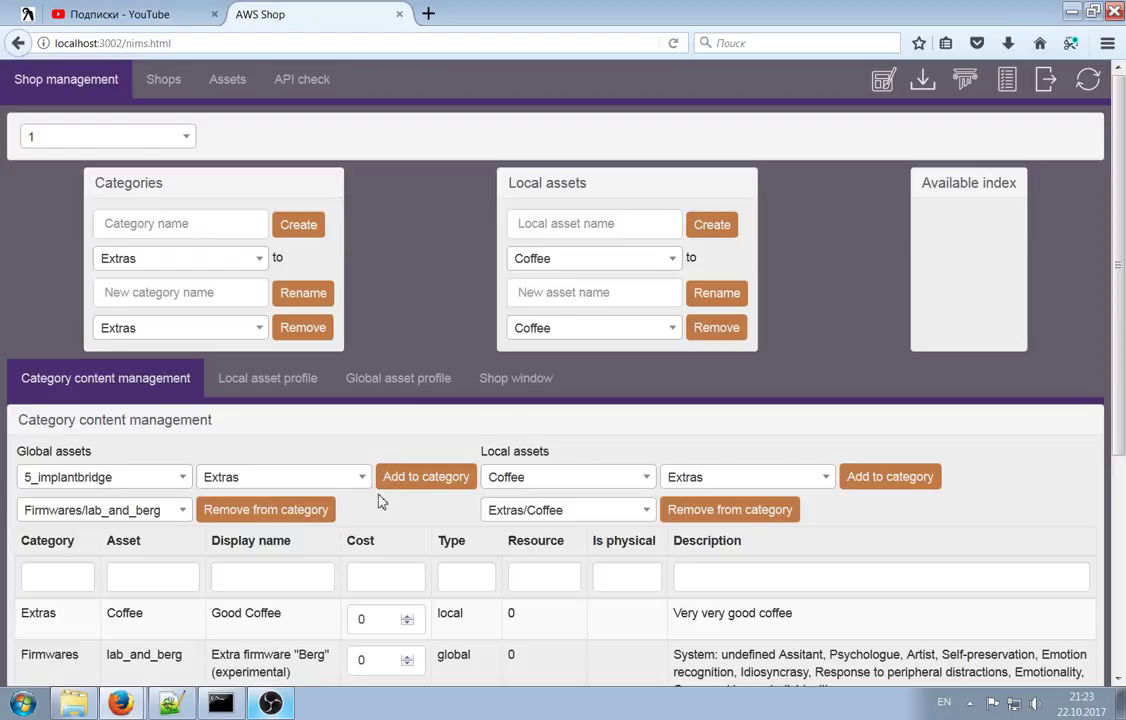
Create a new category named 'Sale!'
{"action": "scroll", "coordinate": [230, 410], "scroll_direction": "down", "scroll_amount": 3}
{"action": "scroll", "coordinate": [88, 262], "scroll_direction": "up", "scroll_amount": 1}
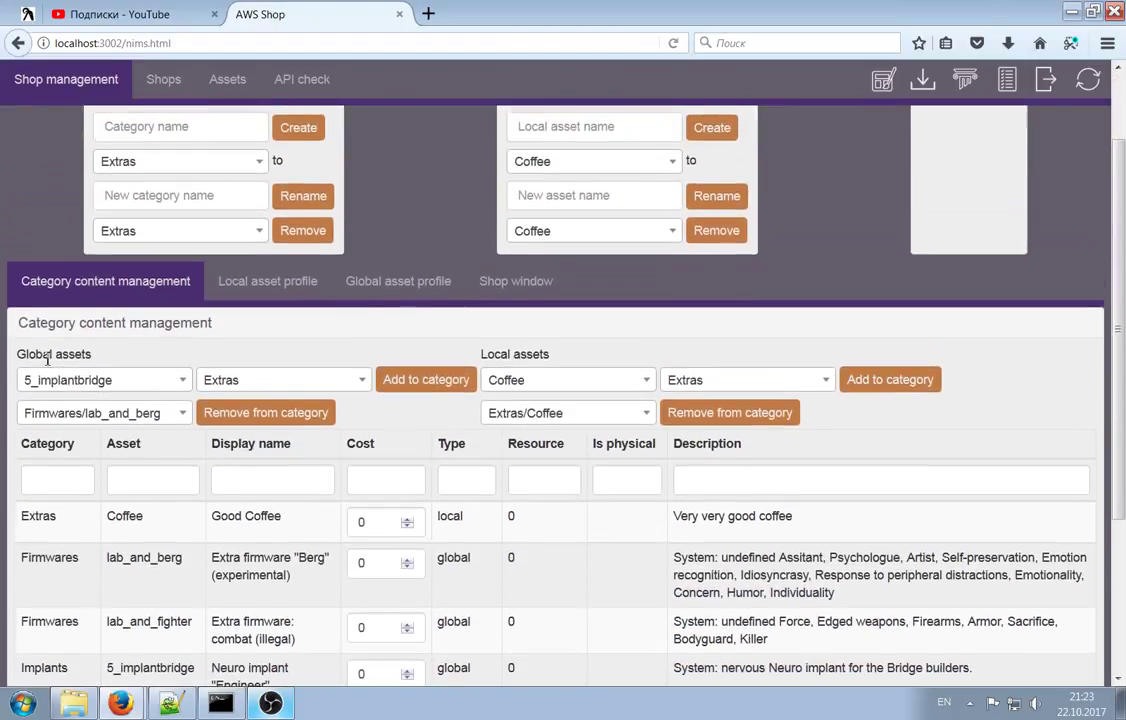
{"action": "left_click", "coordinate": [130, 381]}
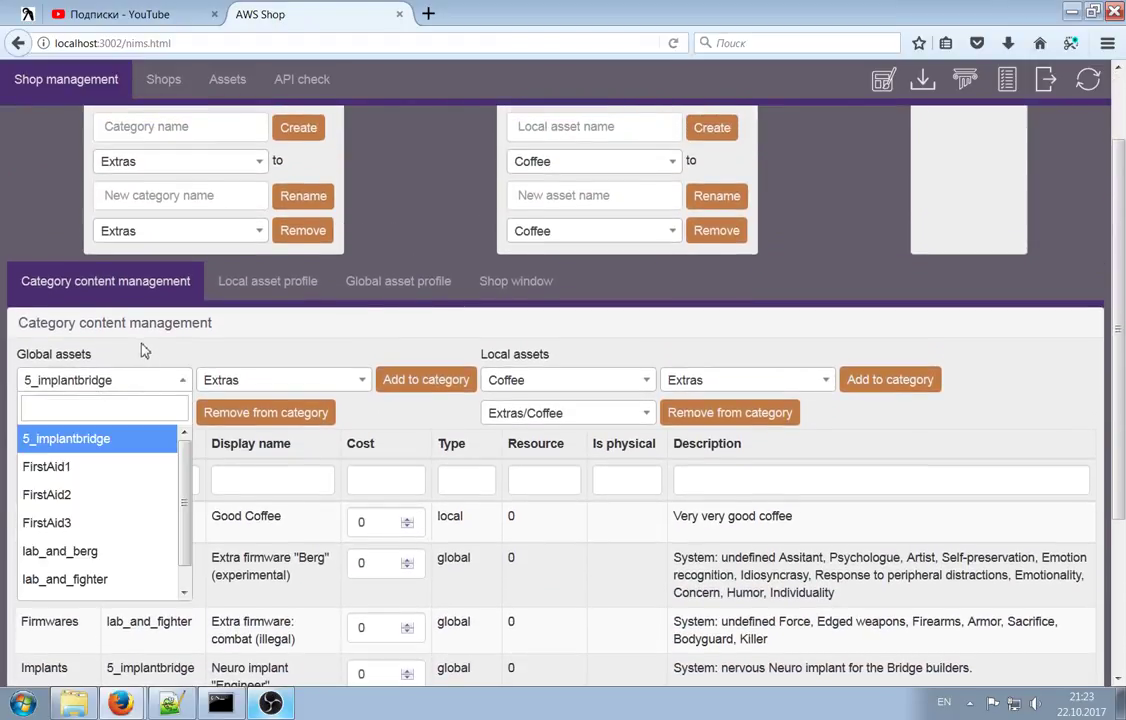
{"action": "left_click", "coordinate": [131, 350]}
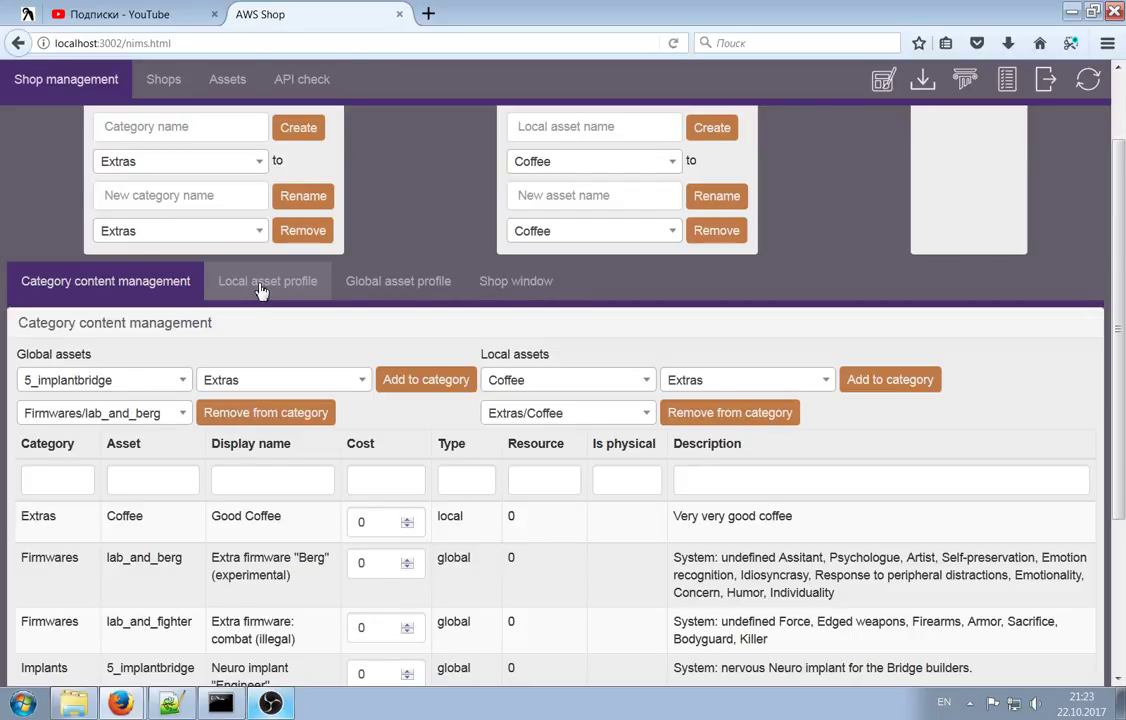
{"action": "scroll", "coordinate": [219, 229], "scroll_direction": "up", "scroll_amount": 2}
{"action": "left_click", "coordinate": [177, 224]}
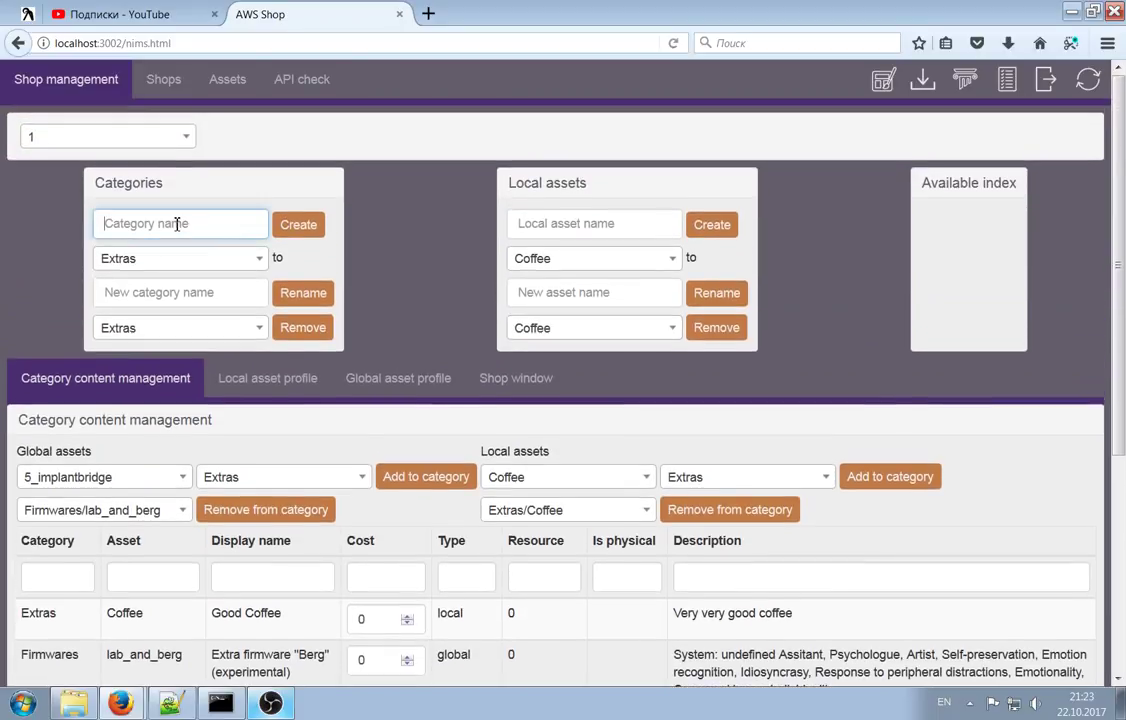
{"action": "type", "text": "Sale!"}
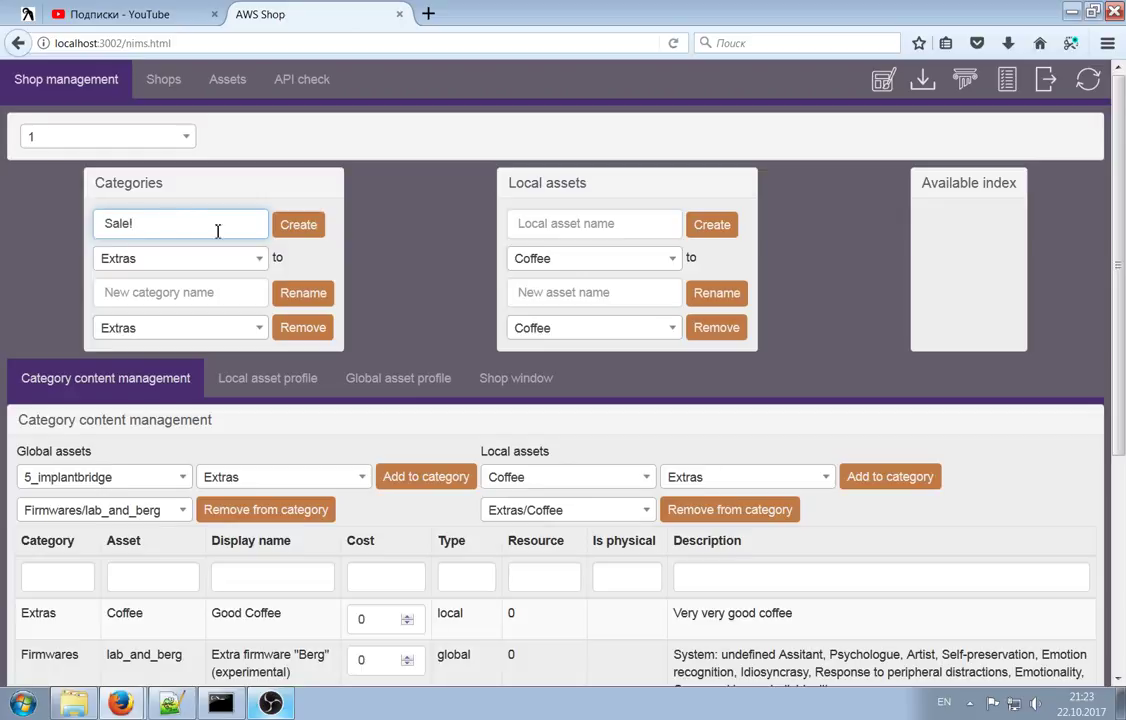
{"action": "left_click", "coordinate": [305, 235]}
Add the global asset FirstAid1 to the Sale! category
{"action": "scroll", "coordinate": [327, 377], "scroll_direction": "down", "scroll_amount": 3}
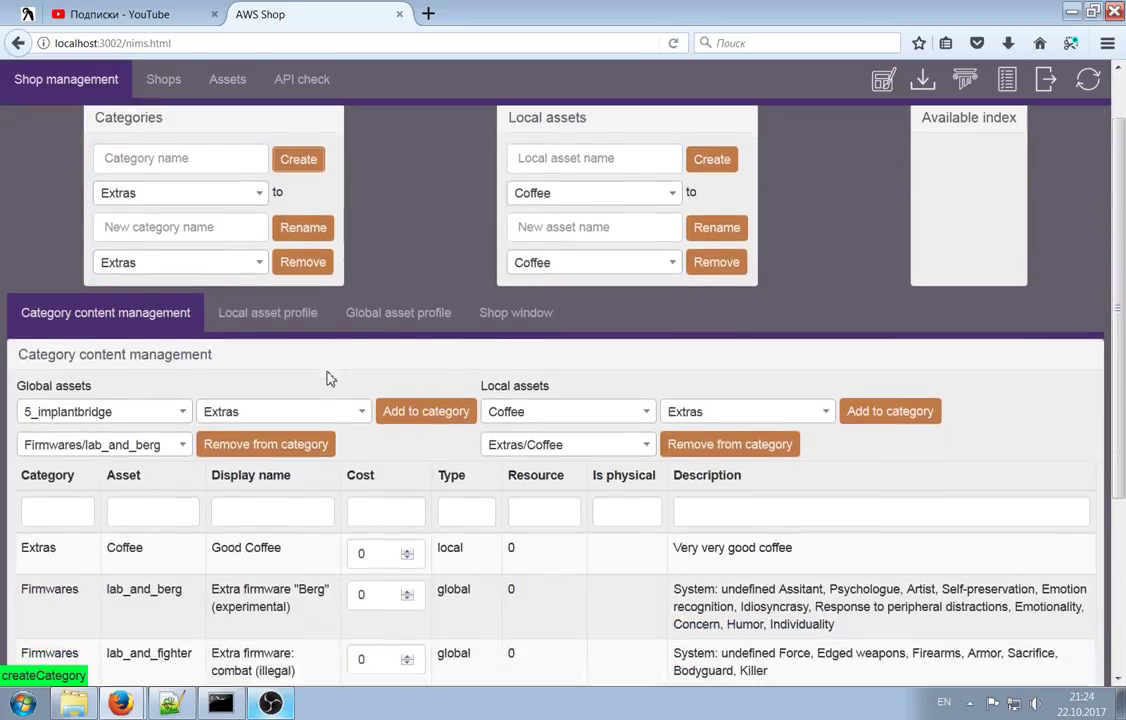
{"action": "left_click", "coordinate": [112, 385]}
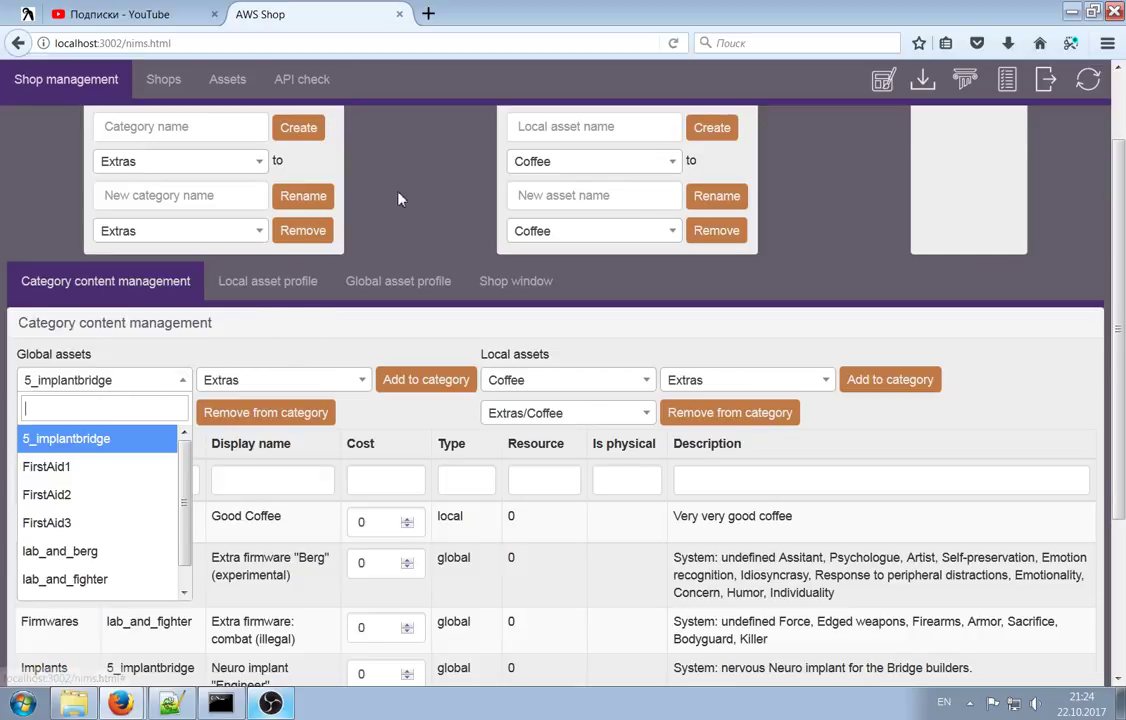
{"action": "left_click", "coordinate": [135, 356]}
{"action": "left_click", "coordinate": [118, 380]}
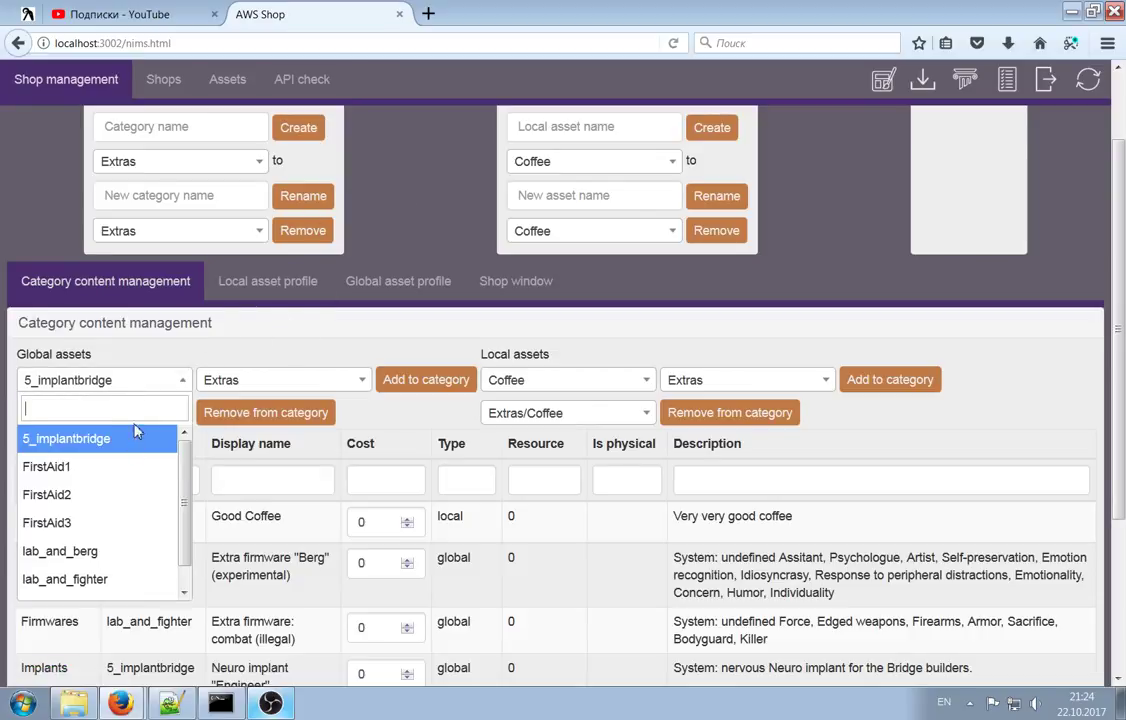
{"action": "left_click", "coordinate": [76, 478]}
{"action": "left_click", "coordinate": [281, 385]}
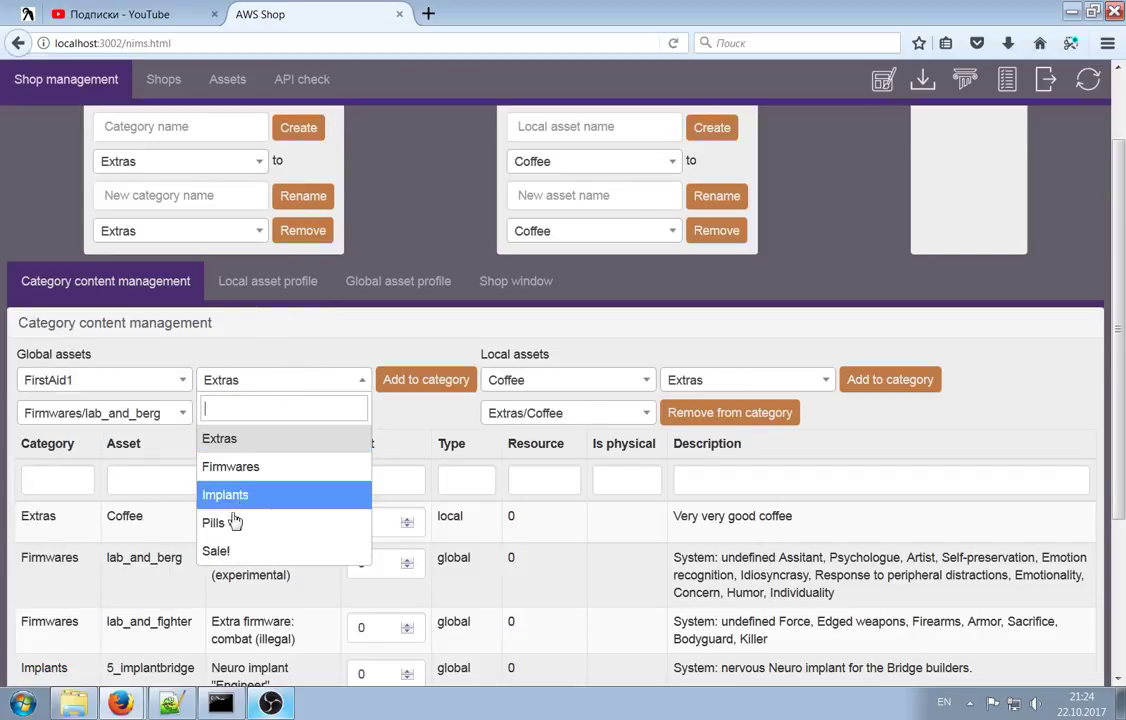
{"action": "left_click", "coordinate": [268, 547]}
{"action": "left_click", "coordinate": [431, 383]}
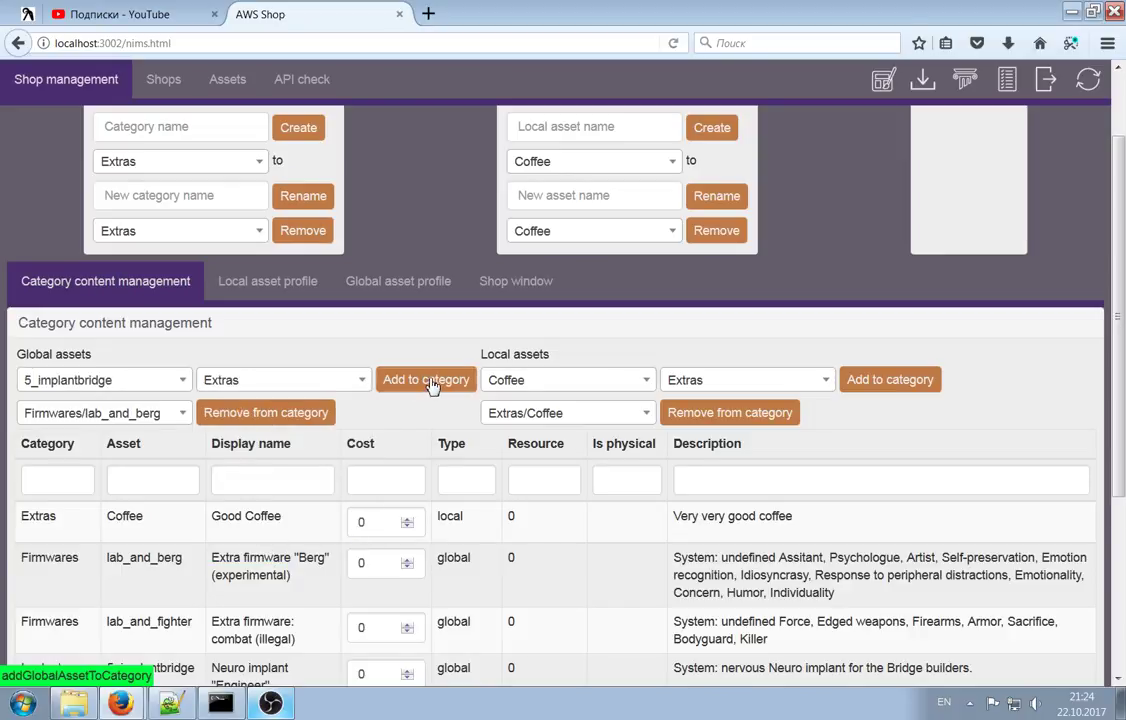
{"action": "scroll", "coordinate": [424, 298], "scroll_direction": "down", "scroll_amount": 3}
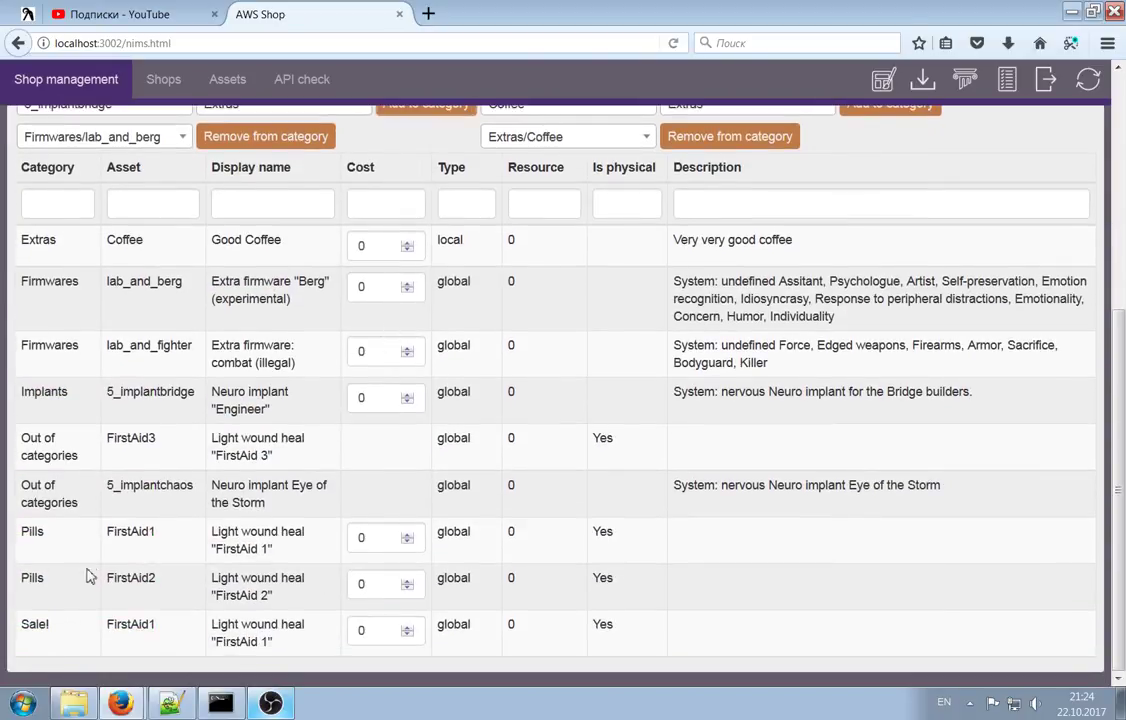
Mark FirstAid1 in the new Sale! row, then reload the page to refresh the table
{"action": "left_click_drag", "start_coordinate": [21, 626], "coordinate": [185, 630]}
{"action": "left_click", "coordinate": [27, 630]}
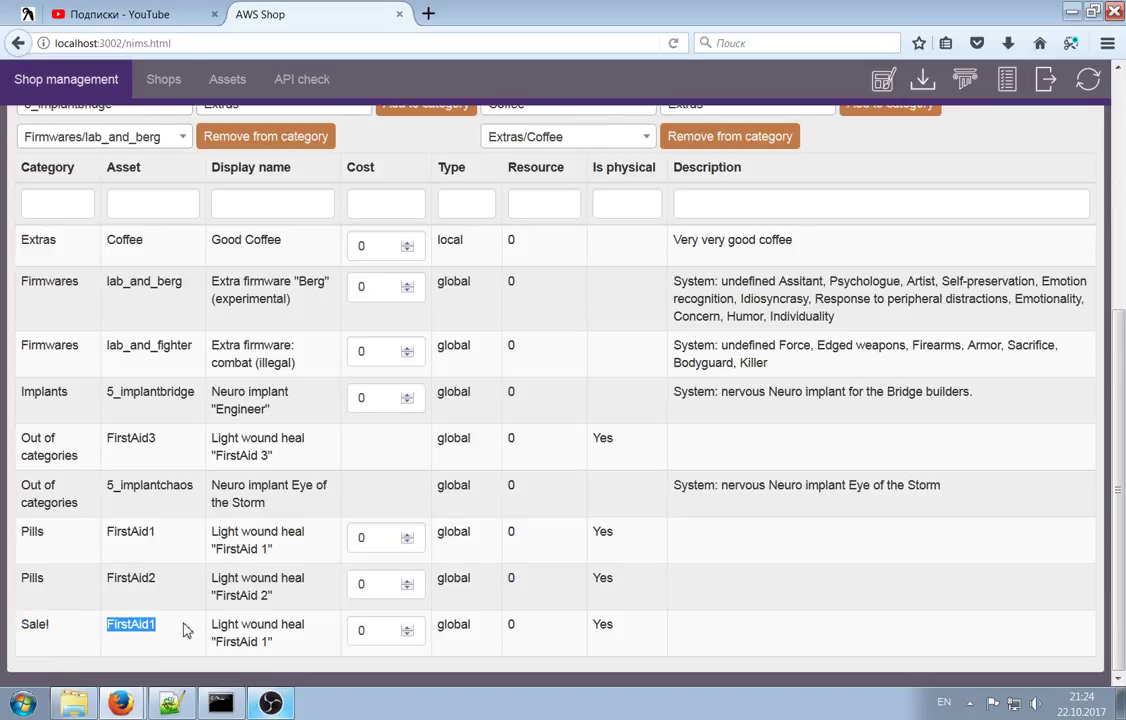
{"action": "left_click", "coordinate": [113, 632]}
{"action": "left_click_drag", "start_coordinate": [108, 628], "coordinate": [156, 628]}
{"action": "key", "text": "F5"}
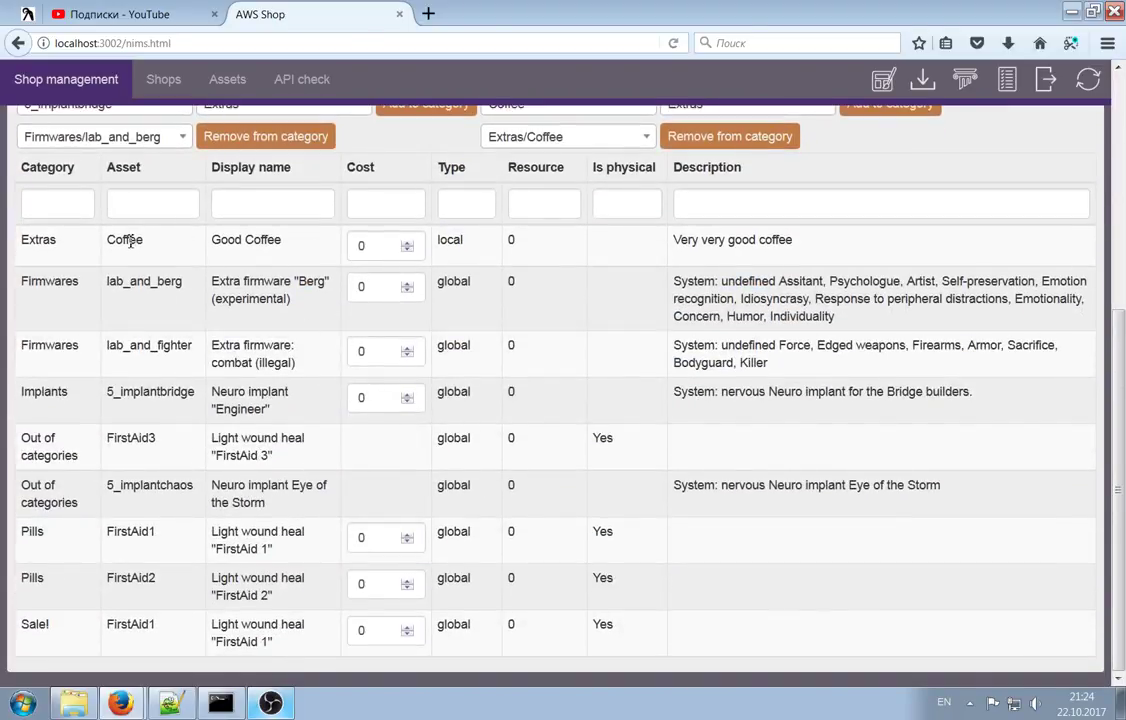
Set both firmware costs, lab_and_berg and lab_and_fighter, to 1000
{"action": "left_click_drag", "start_coordinate": [385, 236], "coordinate": [344, 244]}
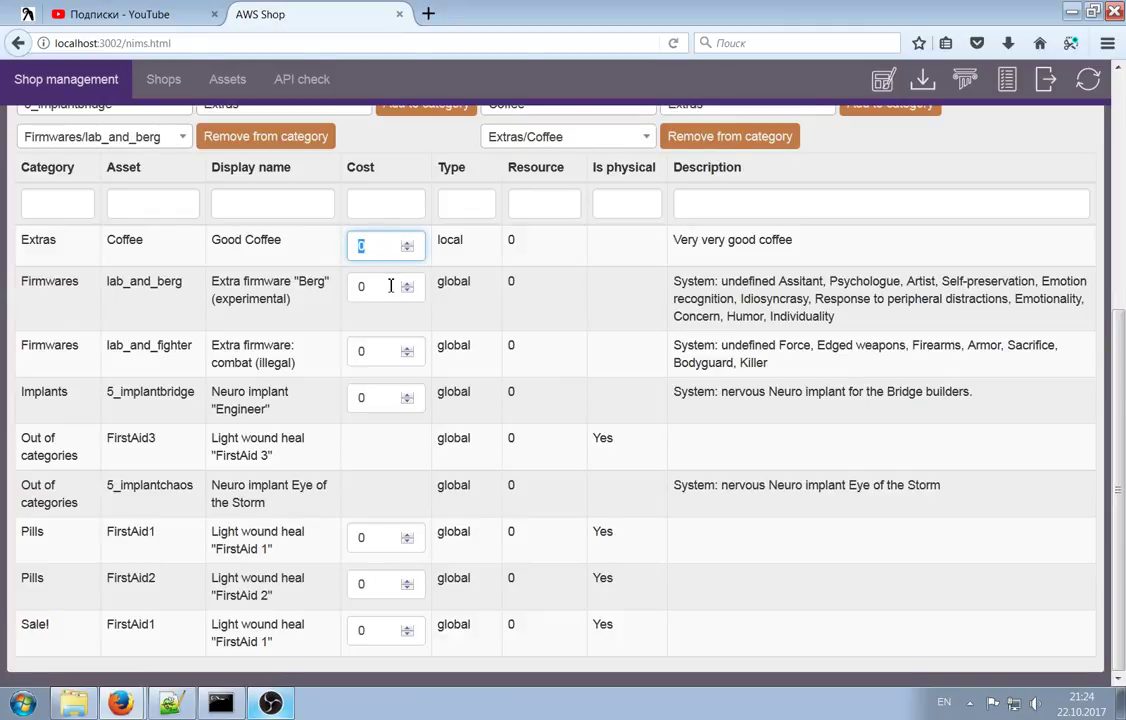
{"action": "left_click_drag", "start_coordinate": [382, 299], "coordinate": [343, 291]}
{"action": "type", "text": "101"}
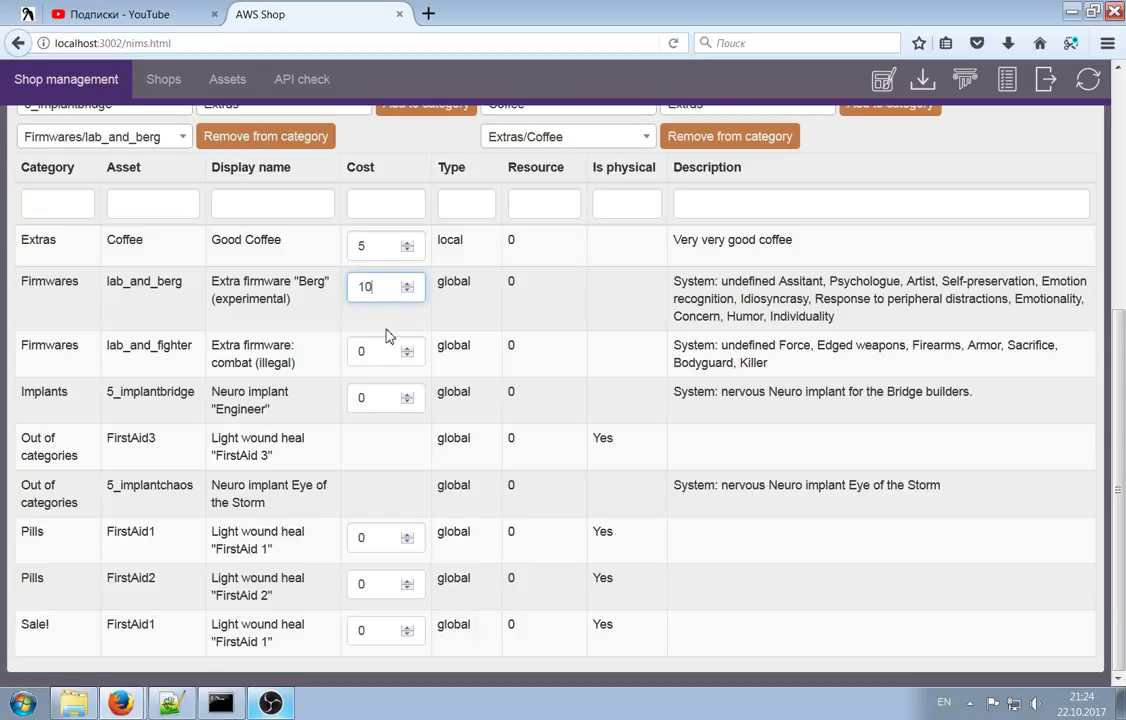
{"action": "type", "text": "0"}
{"action": "left_click_drag", "start_coordinate": [377, 354], "coordinate": [334, 403]}
{"action": "type", "text": "100"}
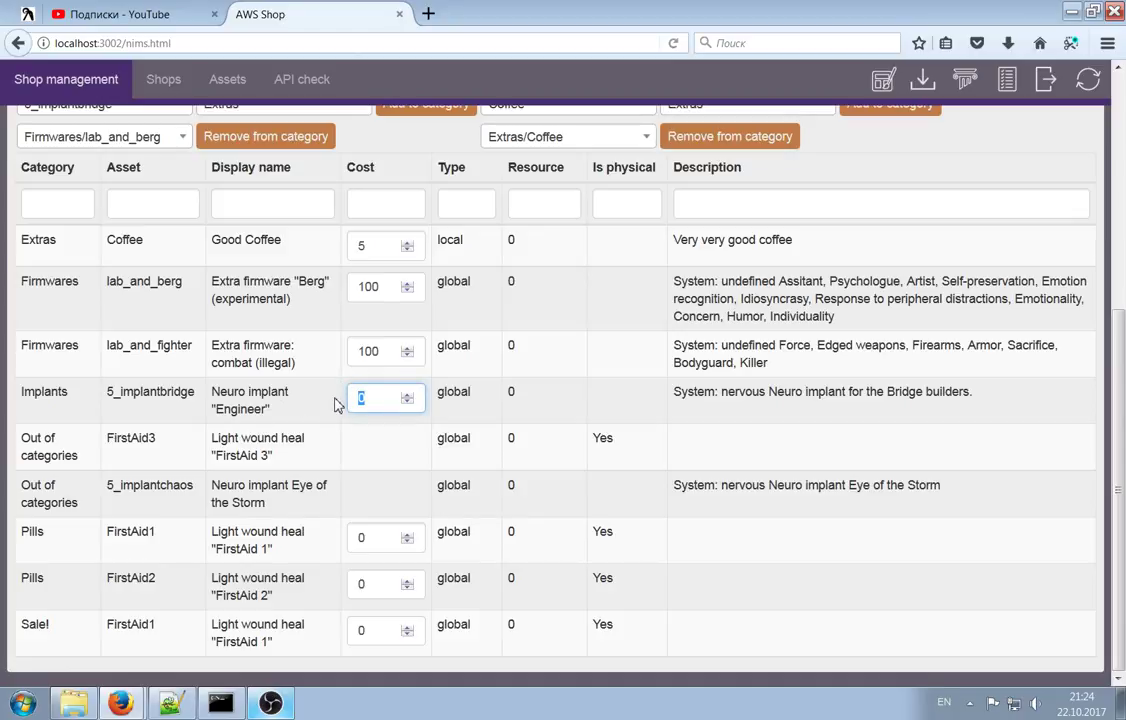
{"action": "left_click", "coordinate": [379, 287]}
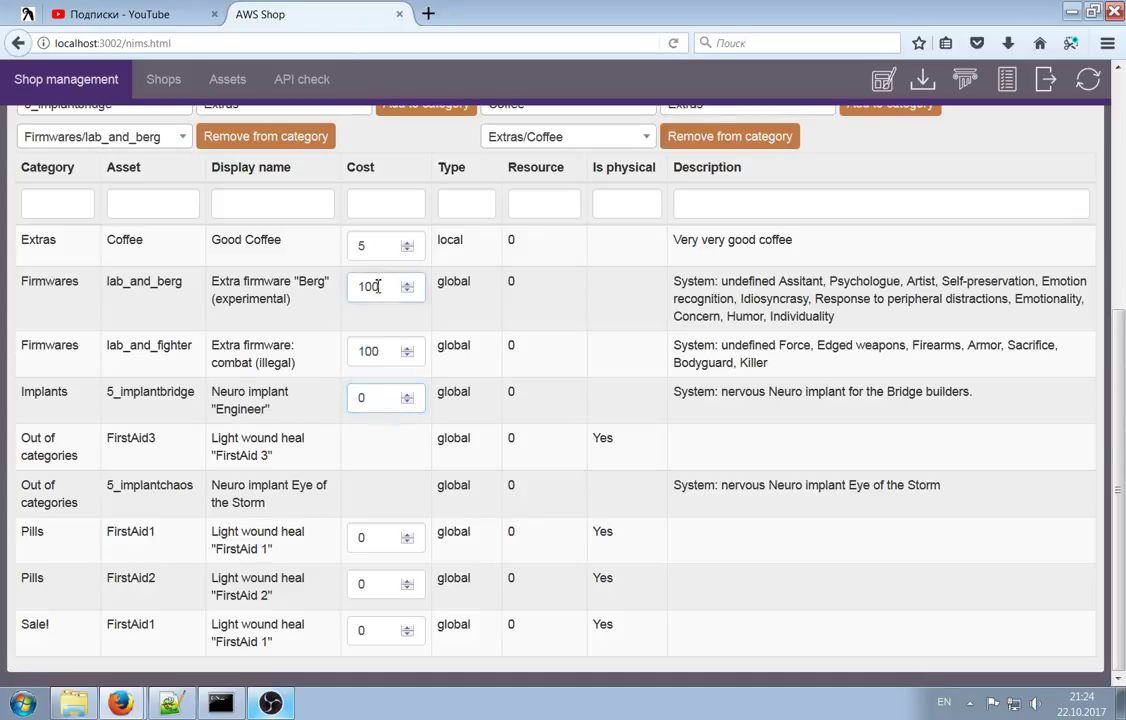
{"action": "type", "text": "0"}
{"action": "left_click", "coordinate": [374, 350]}
{"action": "type", "text": "0"}
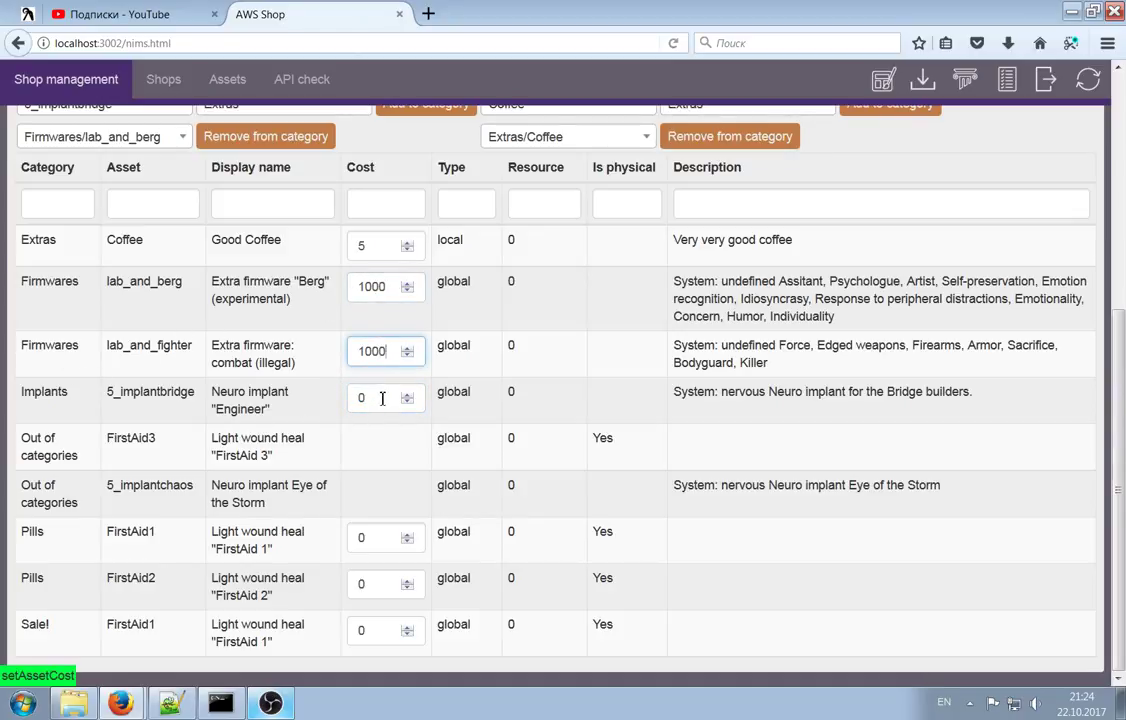
Set the Engineer implant cost to 100, Pills FirstAid1 to 20 and FirstAid2 to 50
{"action": "left_click", "coordinate": [376, 399]}
{"action": "type", "text": "100"}
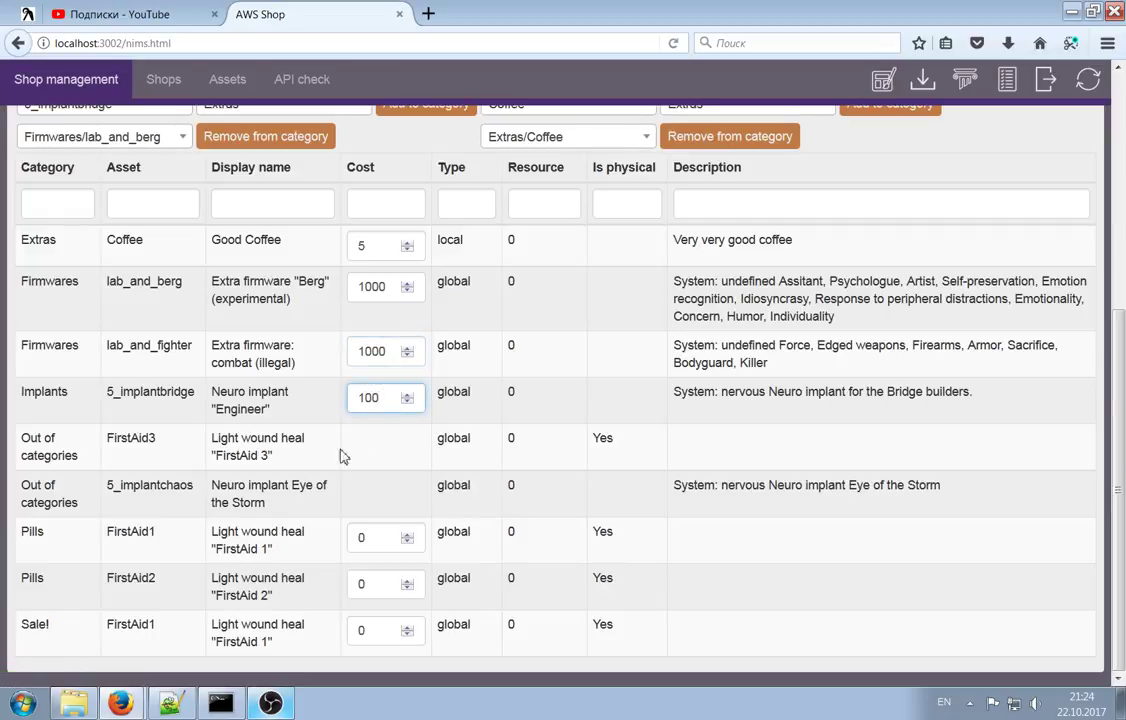
{"action": "left_click", "coordinate": [379, 543]}
{"action": "left_click_drag", "start_coordinate": [347, 537], "coordinate": [445, 562]}
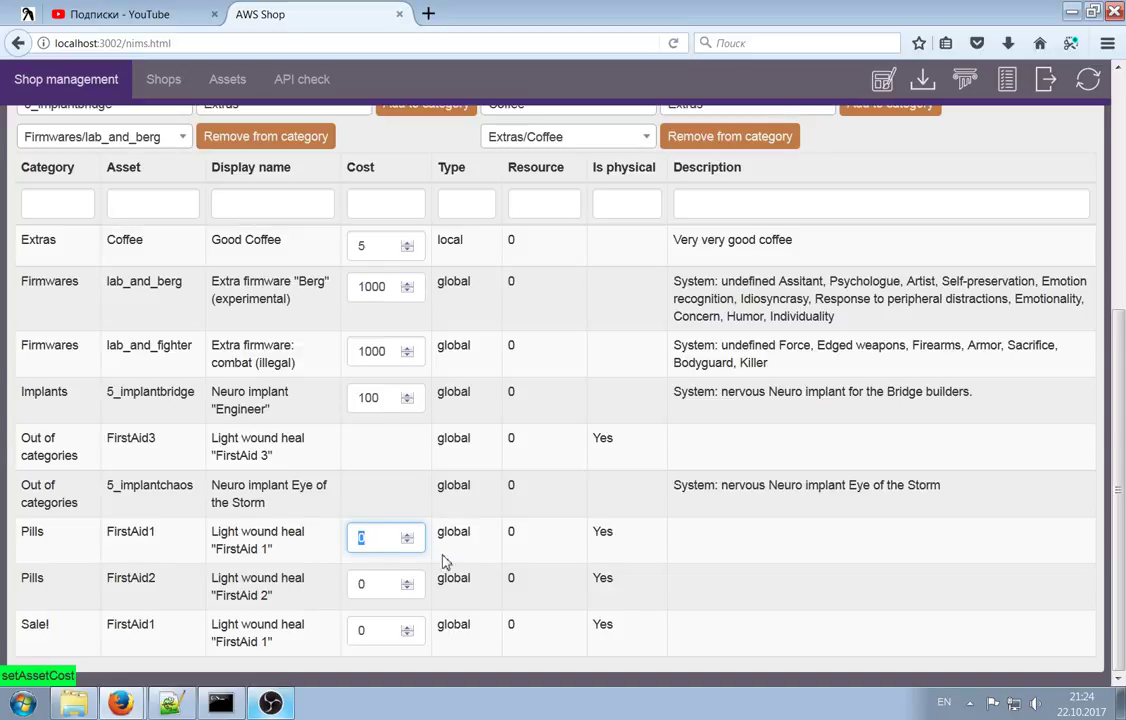
{"action": "type", "text": "20"}
{"action": "key", "text": "Tab"}
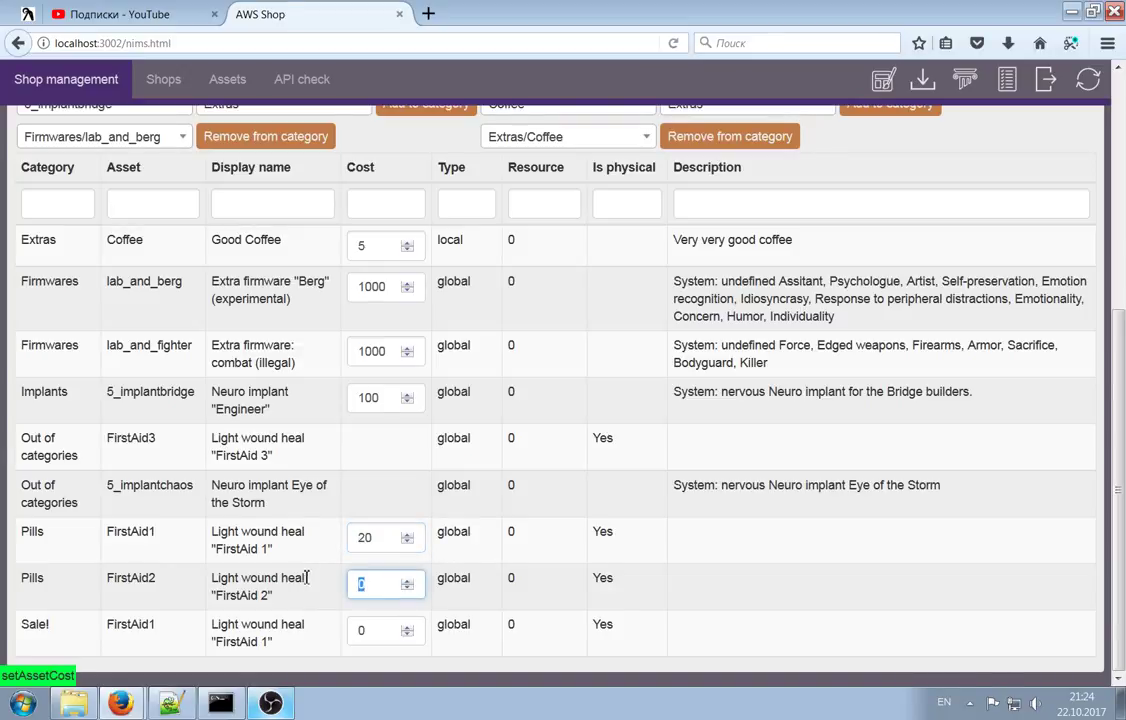
{"action": "type", "text": "50"}
Set the Sale! FirstAid1 cost to 15
{"action": "left_click", "coordinate": [390, 629]}
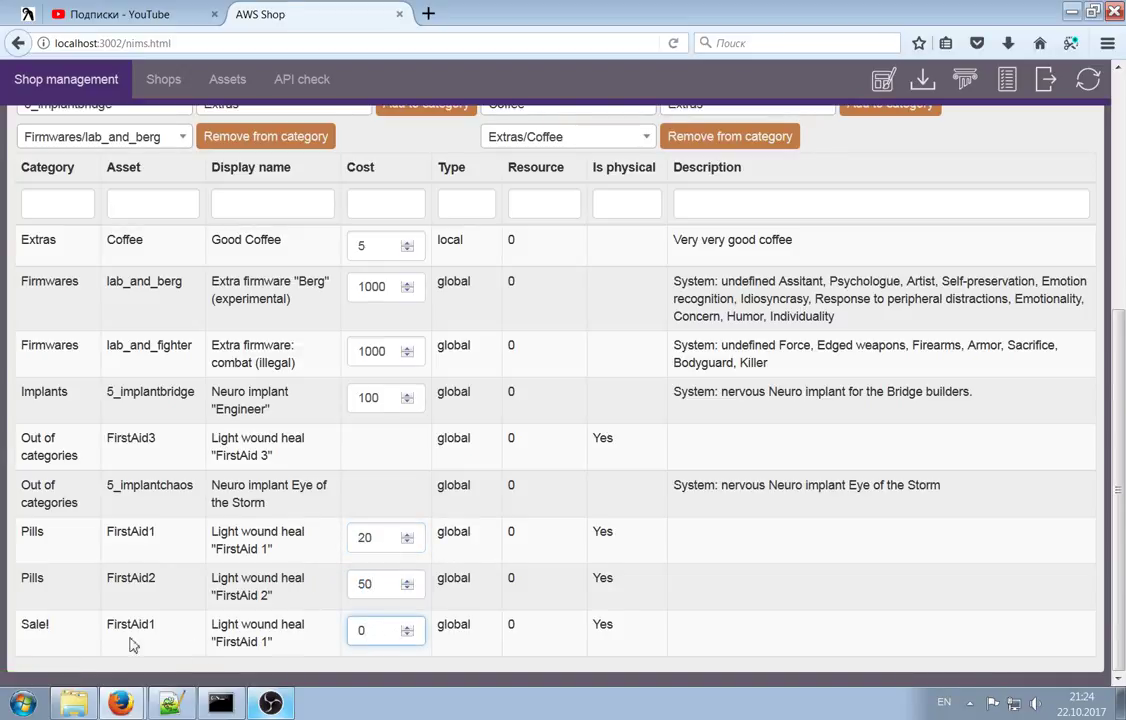
{"action": "left_click_drag", "start_coordinate": [391, 631], "coordinate": [339, 627]}
{"action": "type", "text": "15"}
{"action": "left_click", "coordinate": [369, 583]}
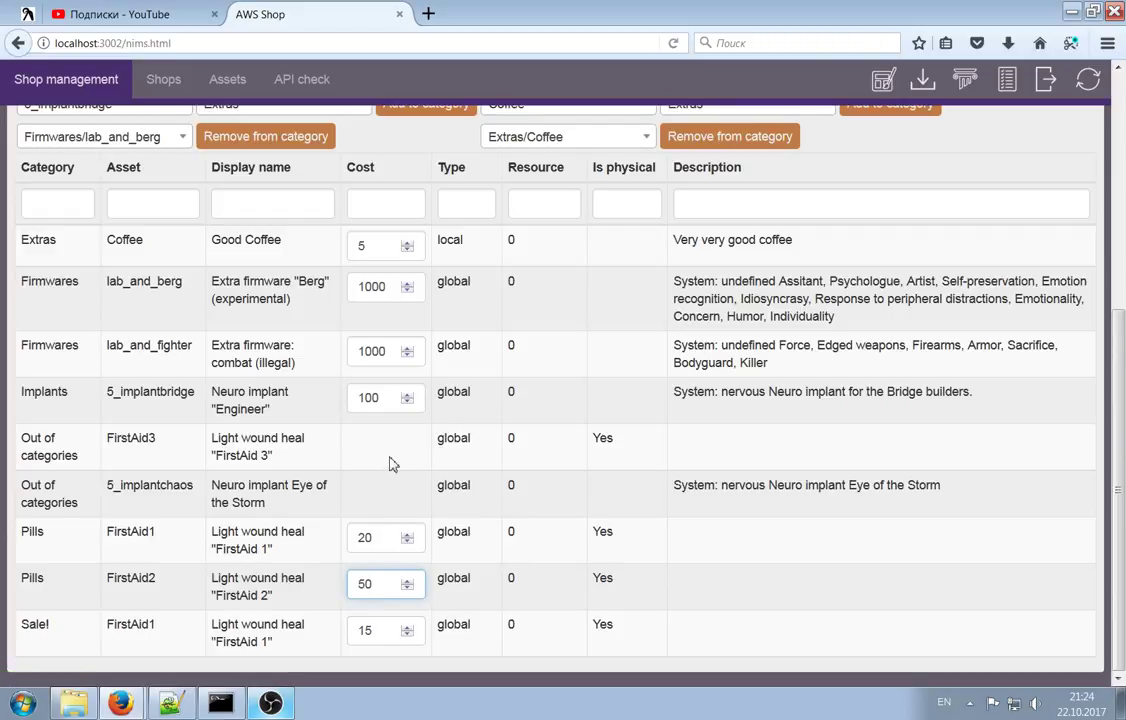
Scroll down to the Out of categories rows, FirstAid3 and 5_implantchaos
{"action": "scroll", "coordinate": [229, 344], "scroll_direction": "up", "scroll_amount": 5}
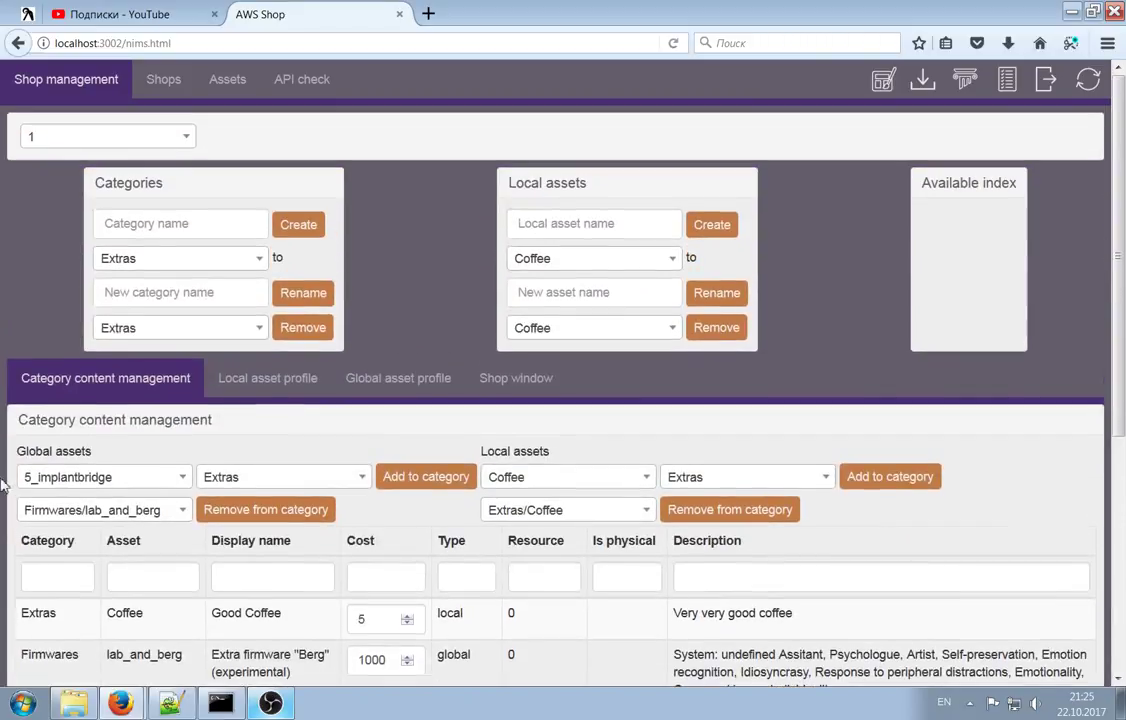
{"action": "scroll", "coordinate": [35, 367], "scroll_direction": "down", "scroll_amount": 5}
{"action": "scroll", "coordinate": [35, 367], "scroll_direction": "down", "scroll_amount": 1}
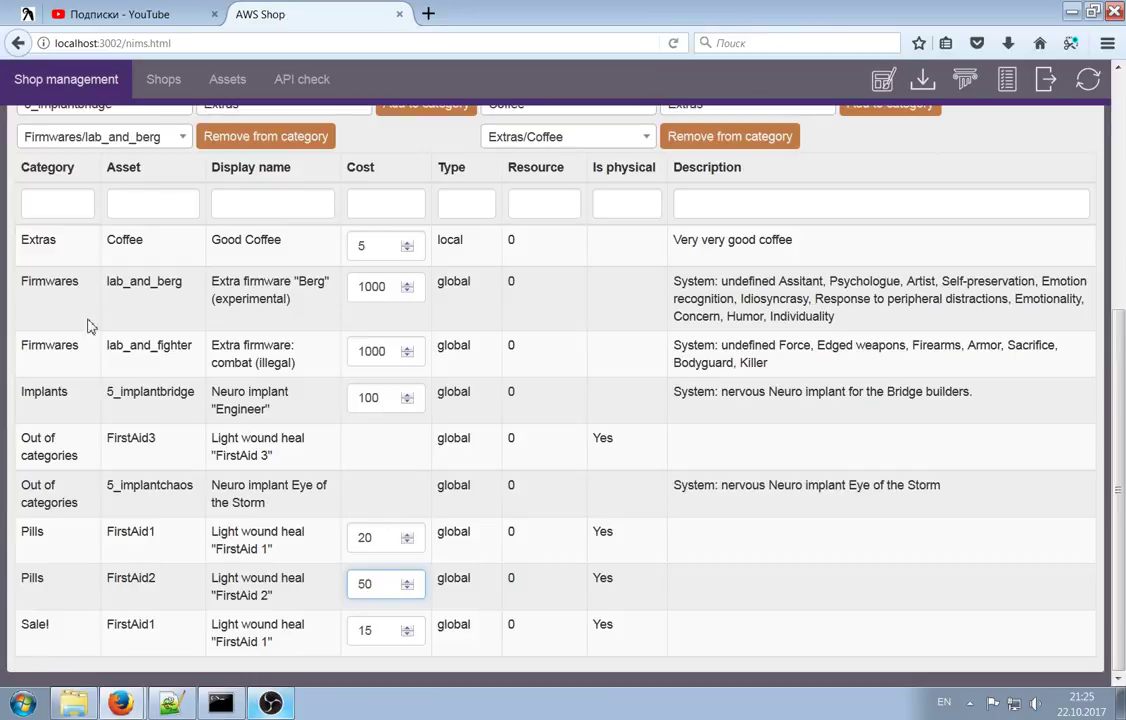
{"action": "left_click_drag", "start_coordinate": [21, 438], "coordinate": [78, 455]}
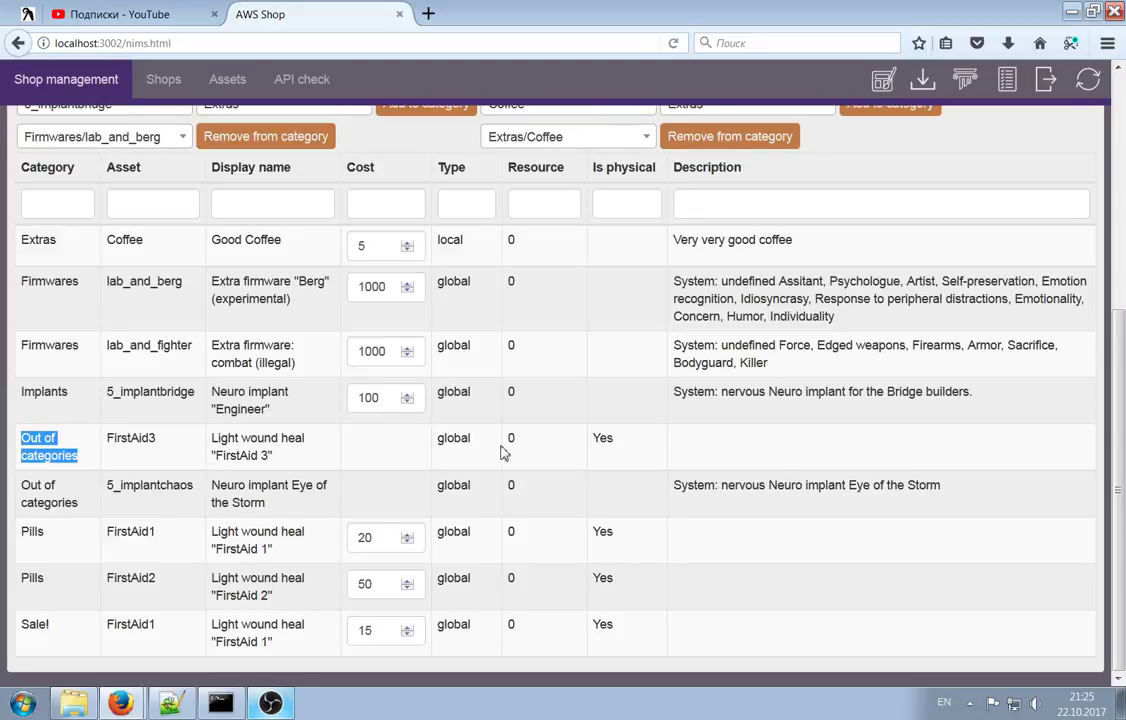
{"action": "left_click_drag", "start_coordinate": [112, 438], "coordinate": [214, 490]}
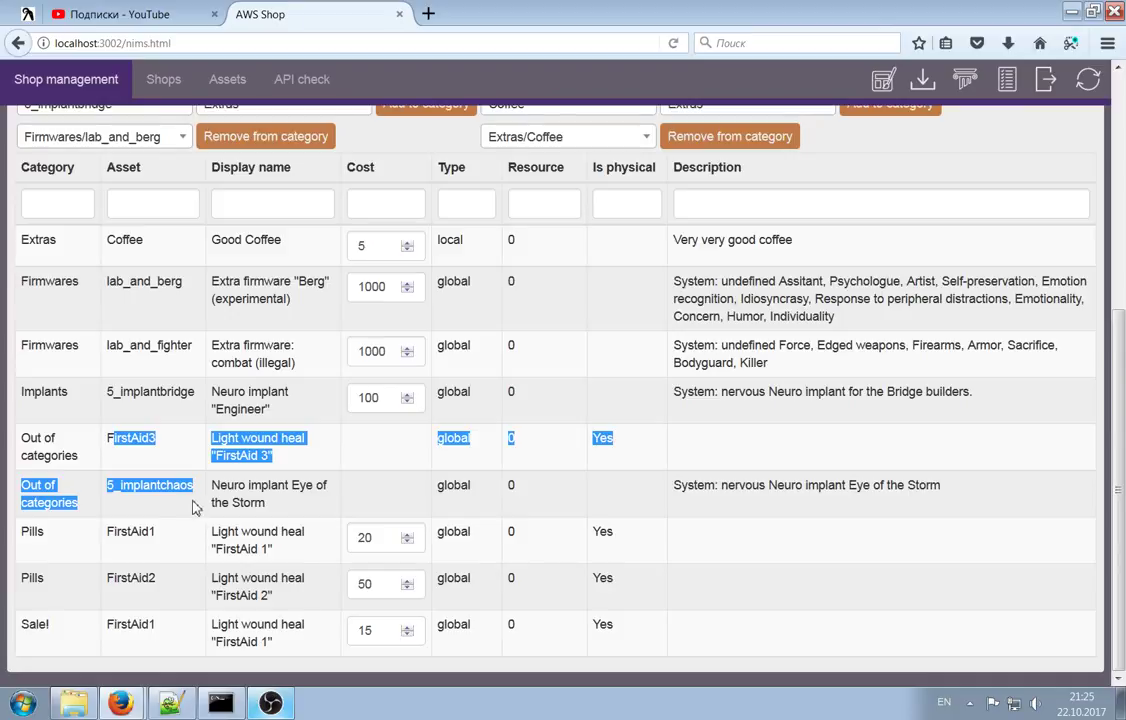
{"action": "left_click", "coordinate": [151, 448]}
Mark the FirstAid3 and 5_implantchaos names, confirming neither has a cost yet
{"action": "double_click", "coordinate": [126, 444]}
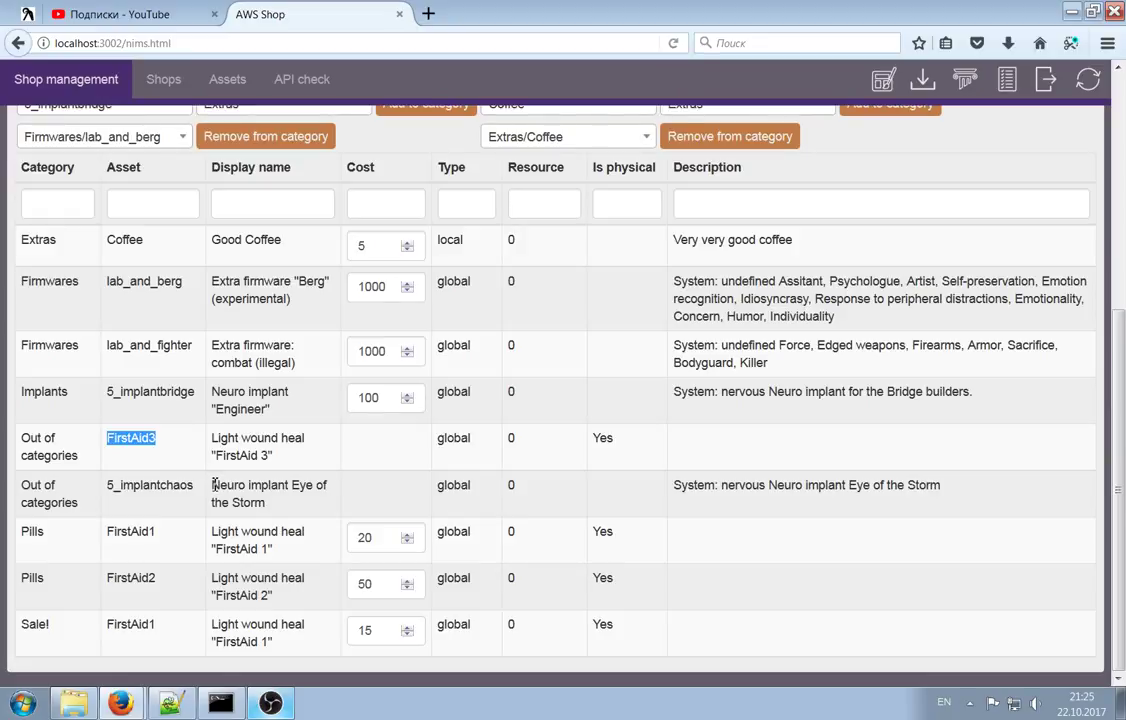
{"action": "double_click", "coordinate": [120, 485]}
{"action": "left_click", "coordinate": [120, 485]}
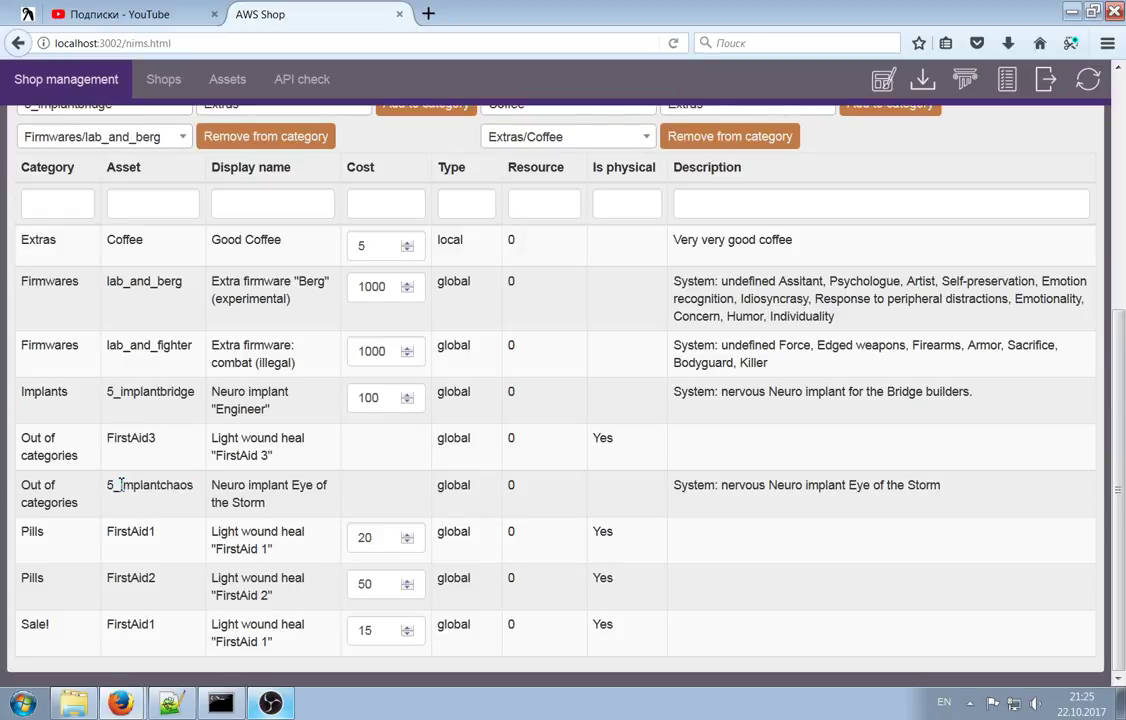
{"action": "left_click_drag", "start_coordinate": [126, 490], "coordinate": [197, 493]}
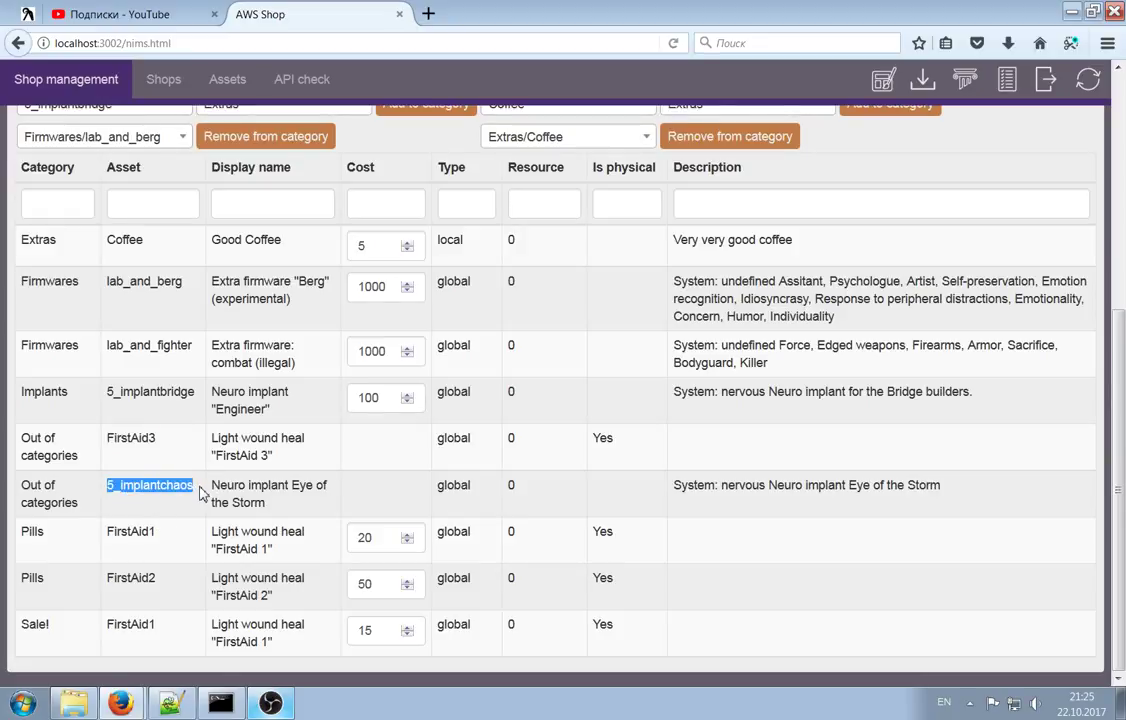
{"action": "scroll", "coordinate": [198, 500], "scroll_direction": "up", "scroll_amount": 2}
{"action": "scroll", "coordinate": [194, 515], "scroll_direction": "down", "scroll_amount": 2}
{"action": "left_click_drag", "start_coordinate": [193, 486], "coordinate": [120, 486]}
{"action": "scroll", "coordinate": [229, 485], "scroll_direction": "up", "scroll_amount": 1}
{"action": "scroll", "coordinate": [229, 485], "scroll_direction": "up", "scroll_amount": 3}
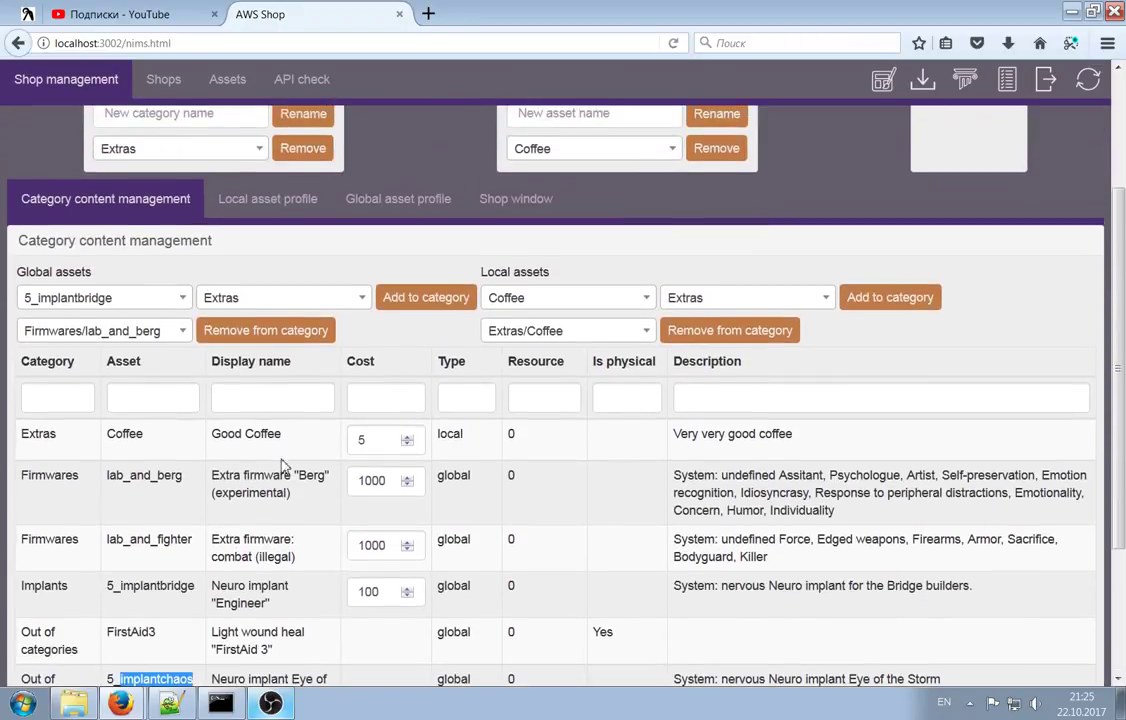
{"action": "scroll", "coordinate": [289, 459], "scroll_direction": "down", "scroll_amount": 3}
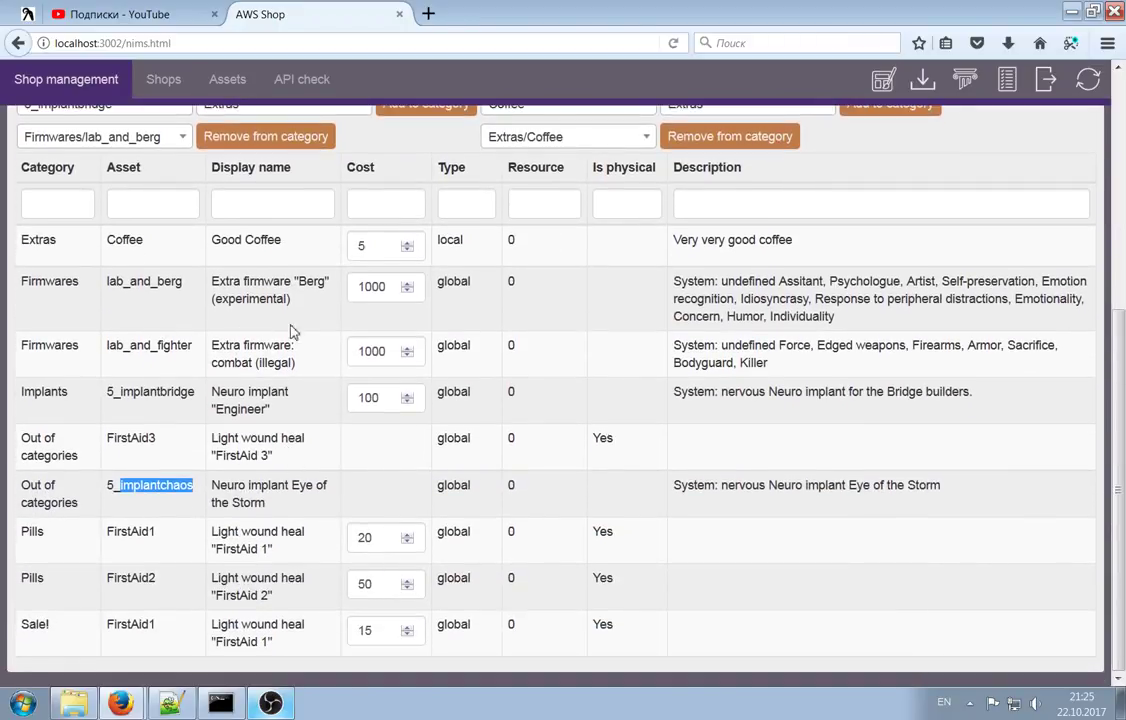
Sort the table by Category, then by Asset in descending order
{"action": "left_click", "coordinate": [47, 168]}
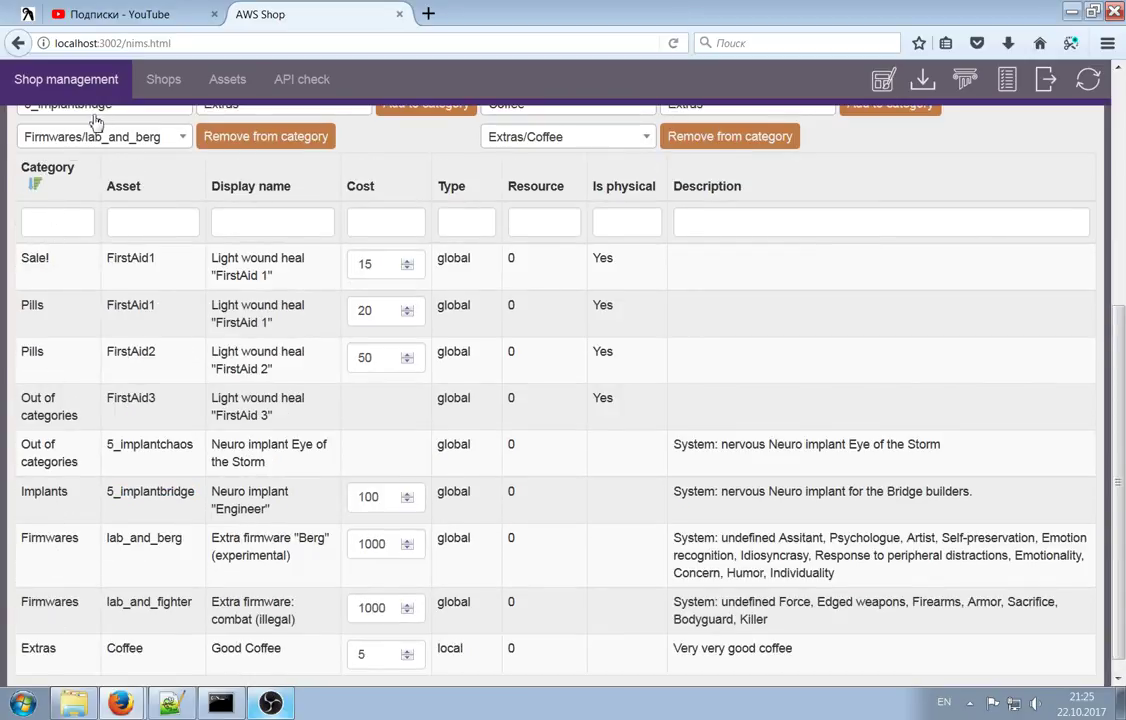
{"action": "left_click", "coordinate": [38, 165]}
{"action": "left_click", "coordinate": [45, 165]}
{"action": "left_click", "coordinate": [135, 183]}
{"action": "left_click", "coordinate": [144, 168]}
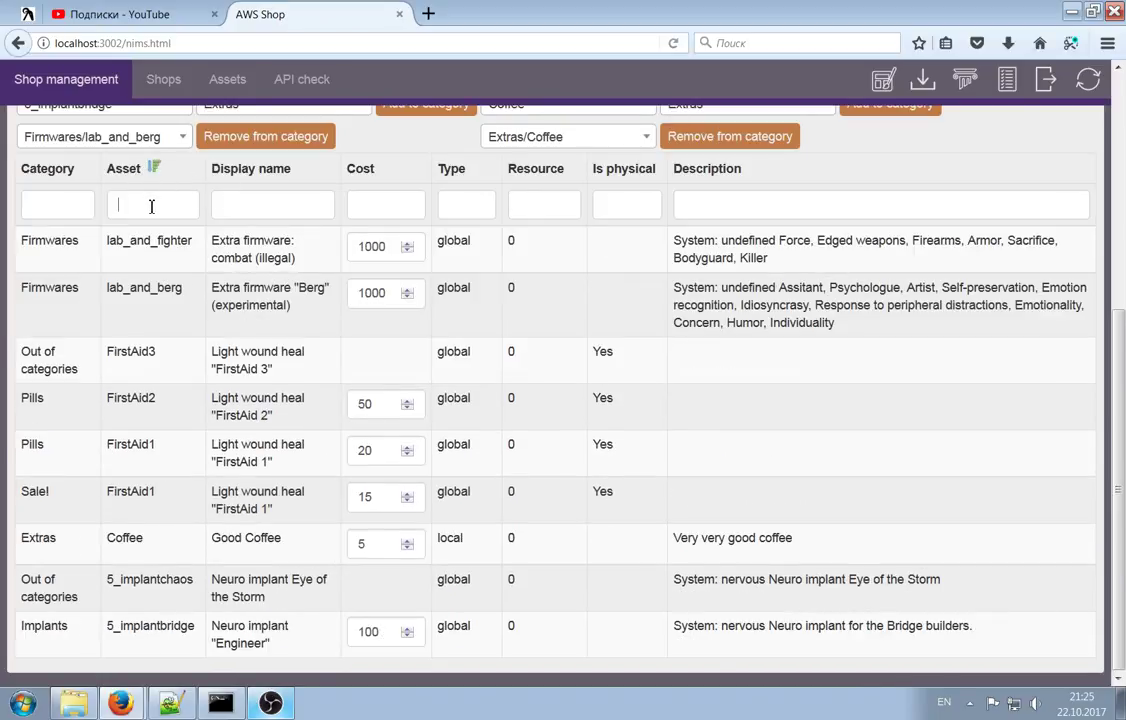
Filter Asset by 'lab' to show both firmwares at 1000, then clear the filter
{"action": "type", "text": "lab"}
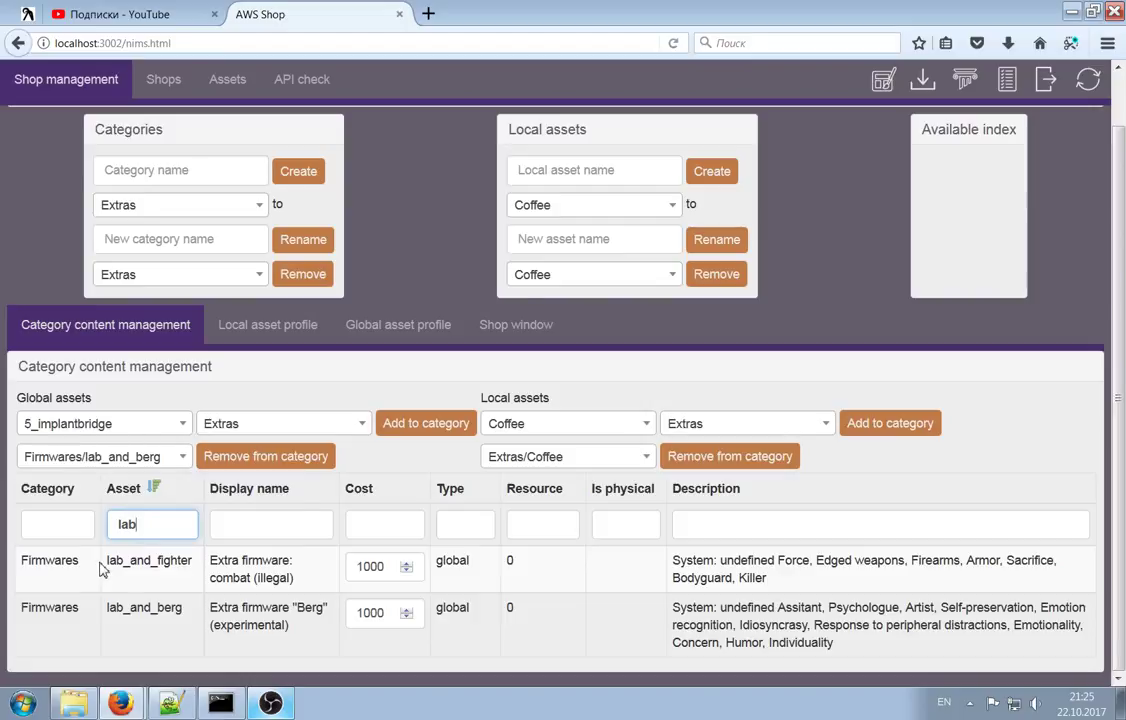
{"action": "left_click_drag", "start_coordinate": [105, 565], "coordinate": [181, 623]}
{"action": "left_click", "coordinate": [195, 612]}
{"action": "double_click", "coordinate": [151, 525]}
{"action": "key", "text": "BackSpace"}
Review the type values in the unfiltered table, including Coffee's local type
{"action": "left_click", "coordinate": [289, 528]}
{"action": "scroll", "coordinate": [440, 480], "scroll_direction": "down", "scroll_amount": 5}
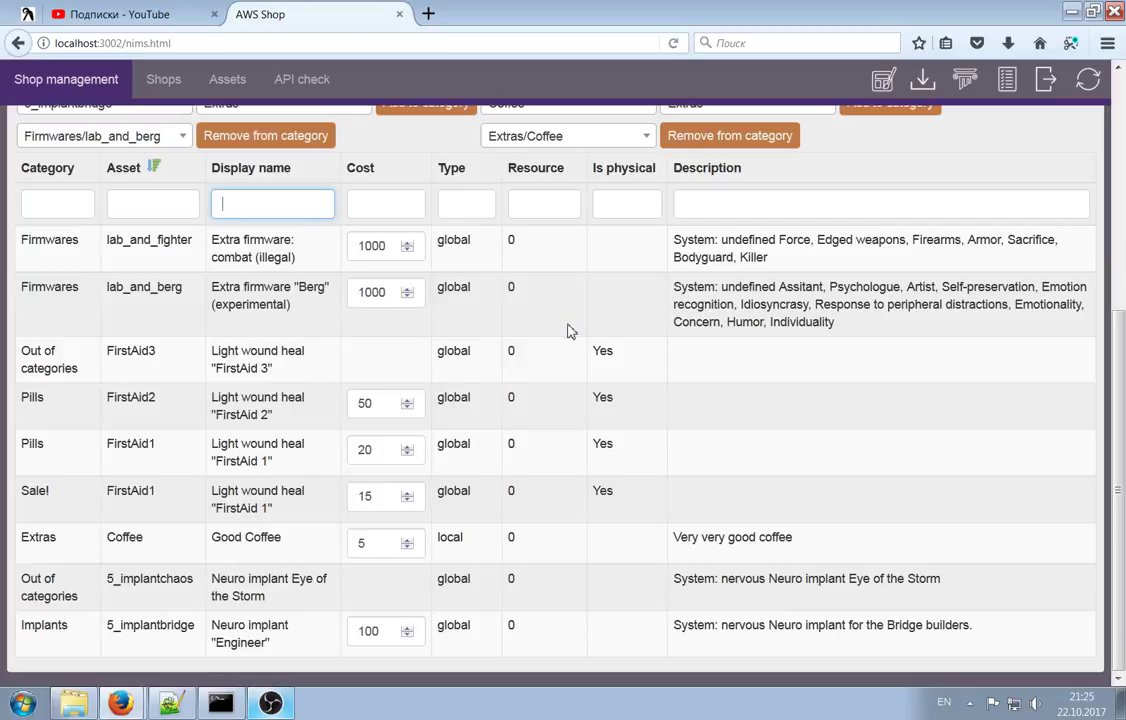
{"action": "mouse_move", "coordinate": [447, 238]}
{"action": "left_mouse_down"}
{"action": "mouse_move", "coordinate": [471, 396]}
{"action": "mouse_move", "coordinate": [454, 252]}
{"action": "left_mouse_up"}
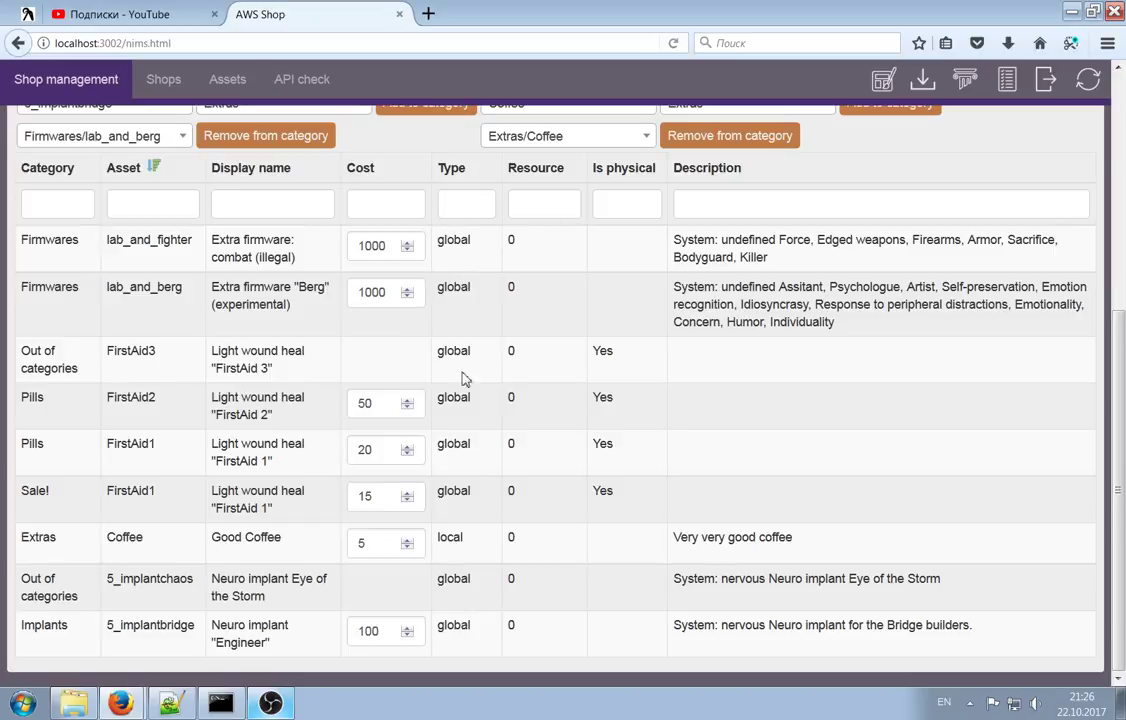
{"action": "double_click", "coordinate": [446, 538]}
{"action": "scroll", "coordinate": [522, 409], "scroll_direction": "up", "scroll_amount": 5}
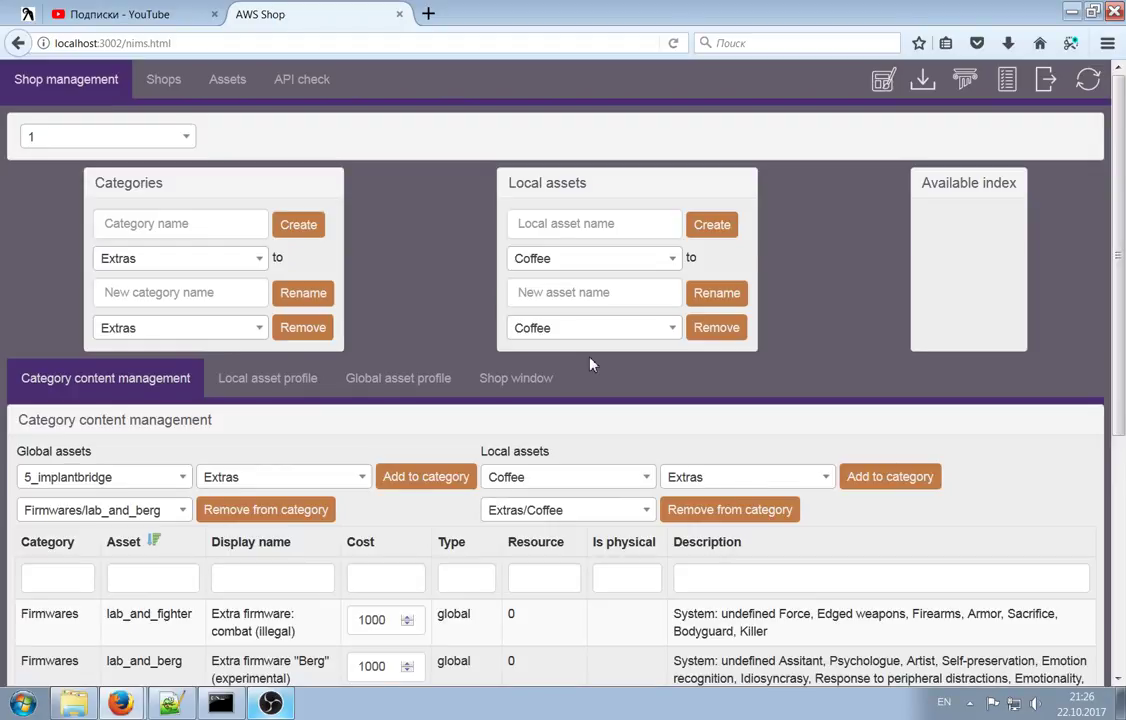
Look through the local asset and category lists in the Local assets panel
{"action": "left_click", "coordinate": [604, 258]}
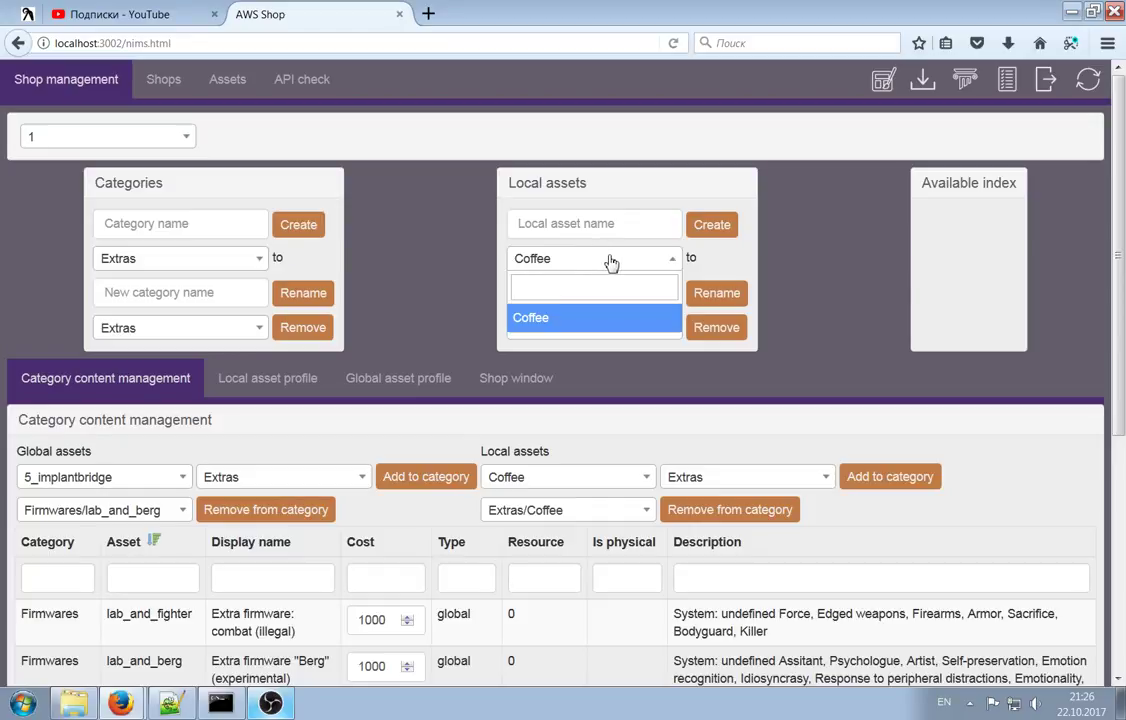
{"action": "left_click", "coordinate": [611, 262]}
{"action": "left_click_drag", "start_coordinate": [503, 187], "coordinate": [589, 184]}
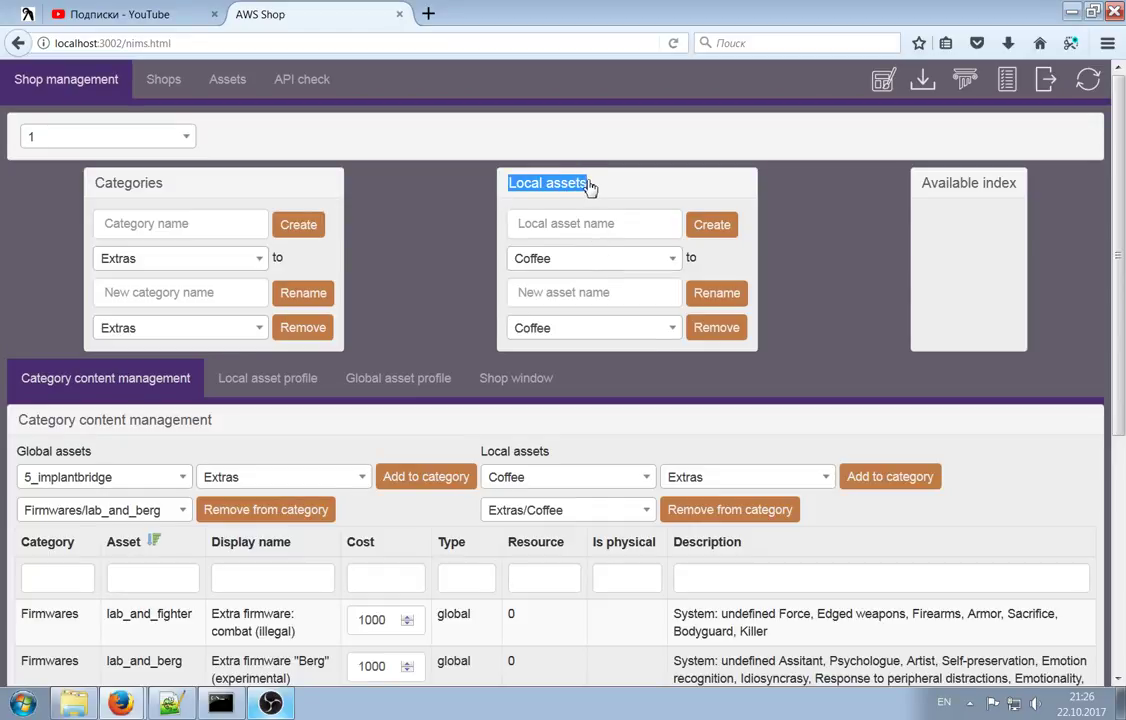
{"action": "left_click", "coordinate": [507, 174]}
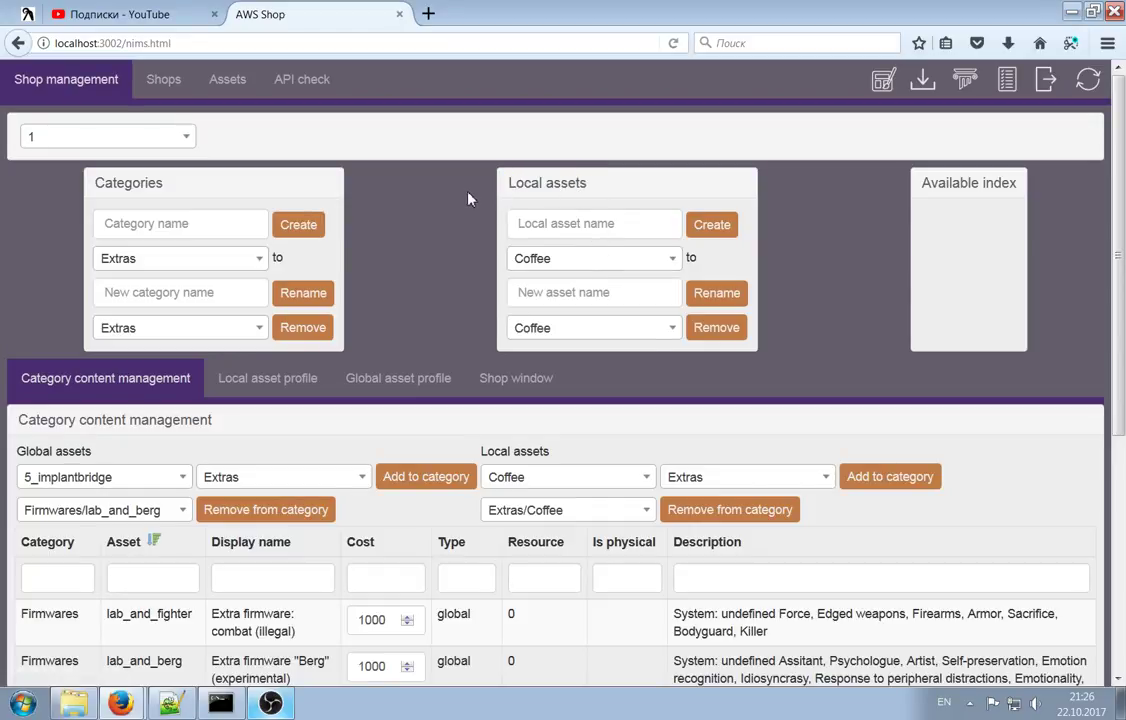
{"action": "left_click", "coordinate": [560, 261]}
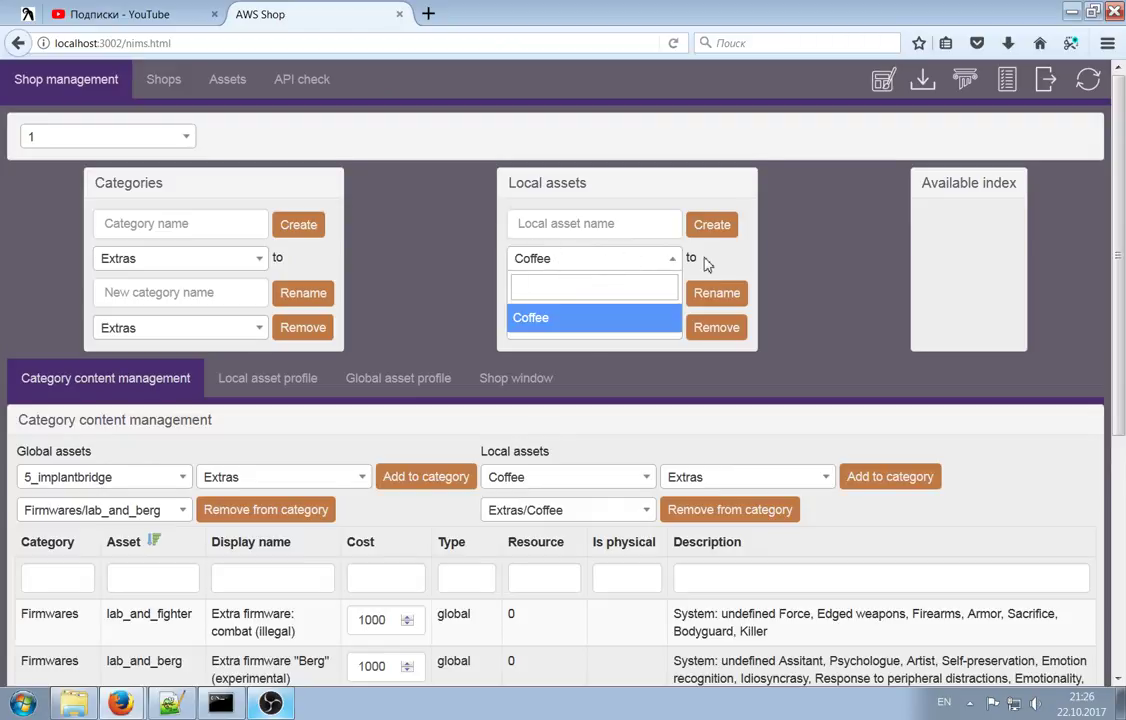
{"action": "left_click", "coordinate": [660, 259]}
{"action": "scroll", "coordinate": [588, 281], "scroll_direction": "down", "scroll_amount": 3}
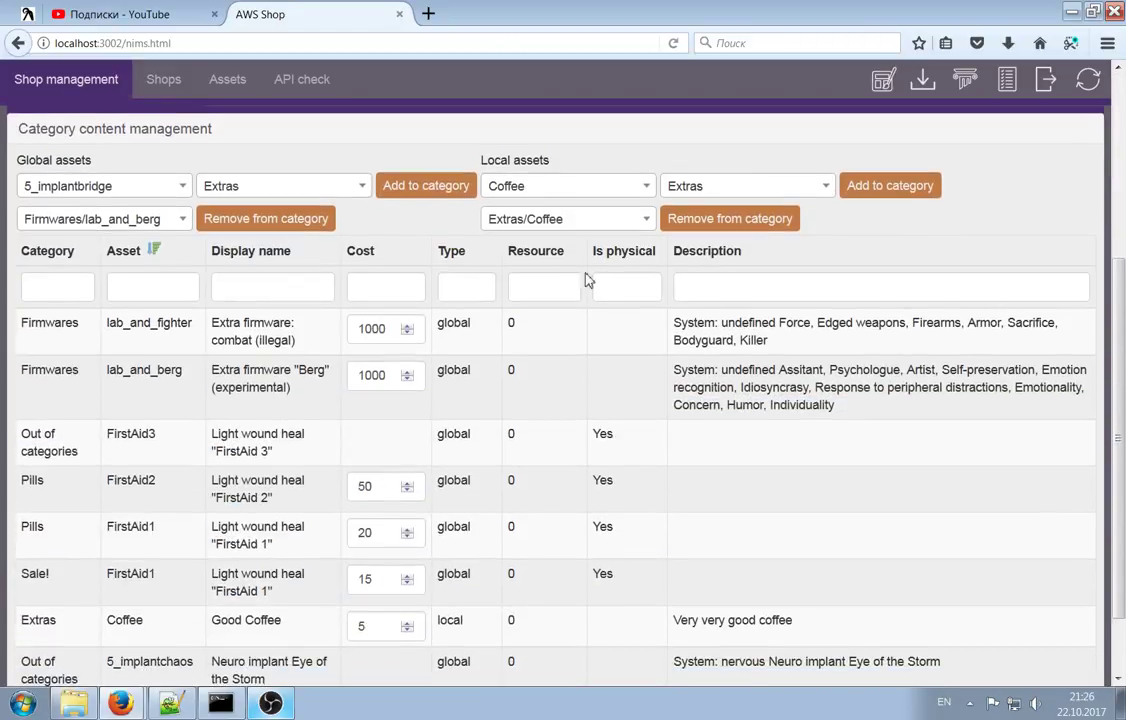
{"action": "left_click", "coordinate": [570, 222]}
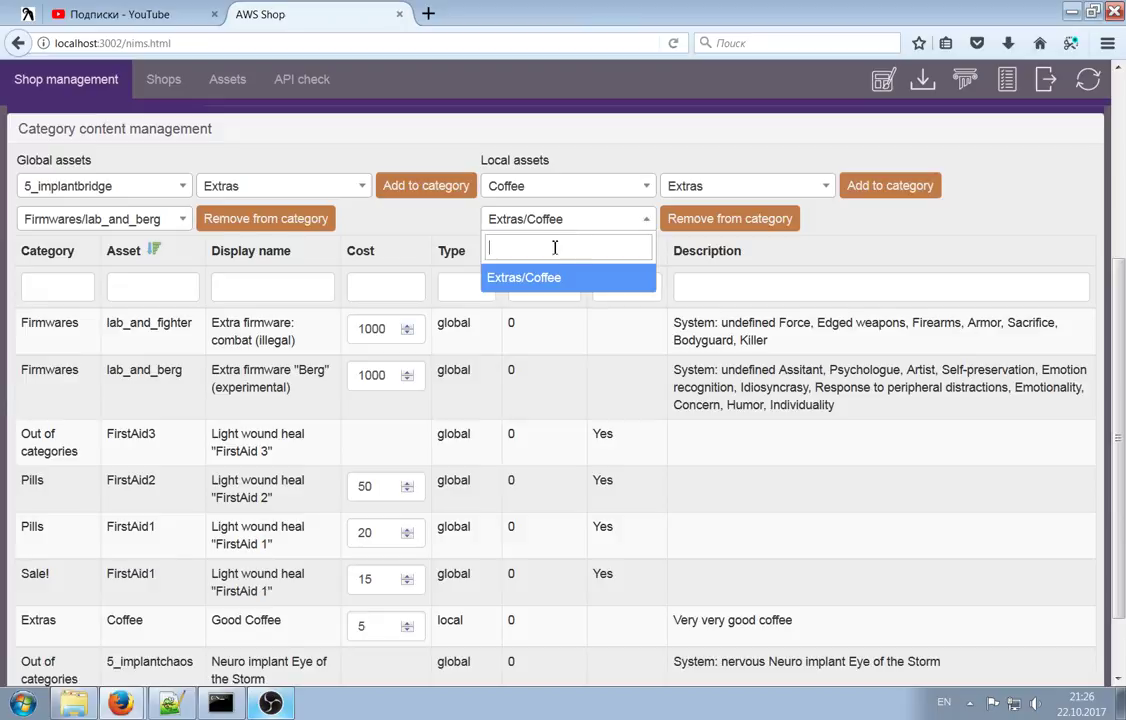
{"action": "left_click", "coordinate": [712, 186]}
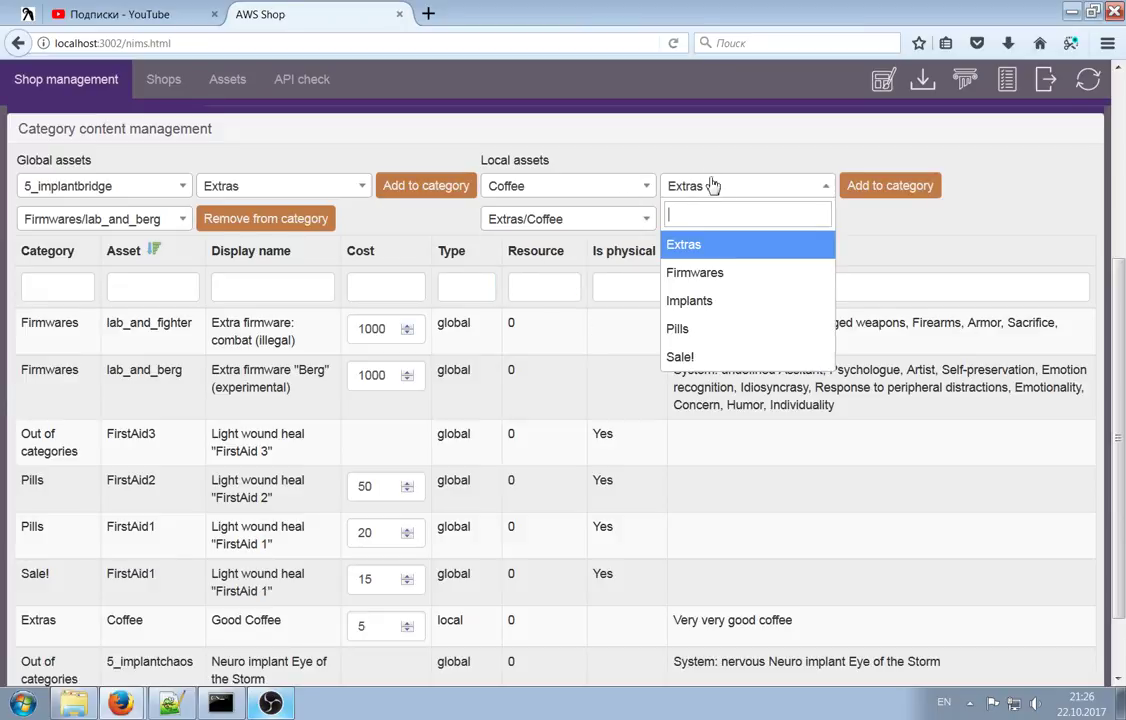
{"action": "left_click", "coordinate": [736, 123]}
{"action": "scroll", "coordinate": [711, 209], "scroll_direction": "up", "scroll_amount": 3}
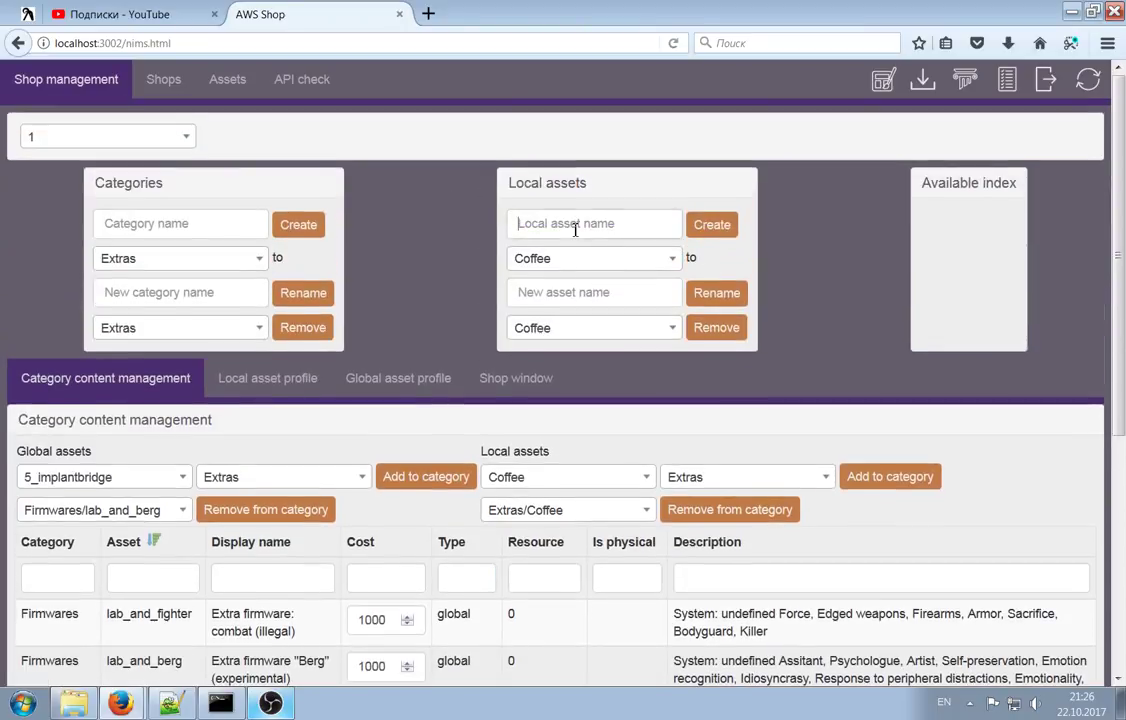
Create a local asset named 'Cheap coffee'
{"action": "left_click", "coordinate": [575, 226]}
{"action": "type", "text": "Chea"}
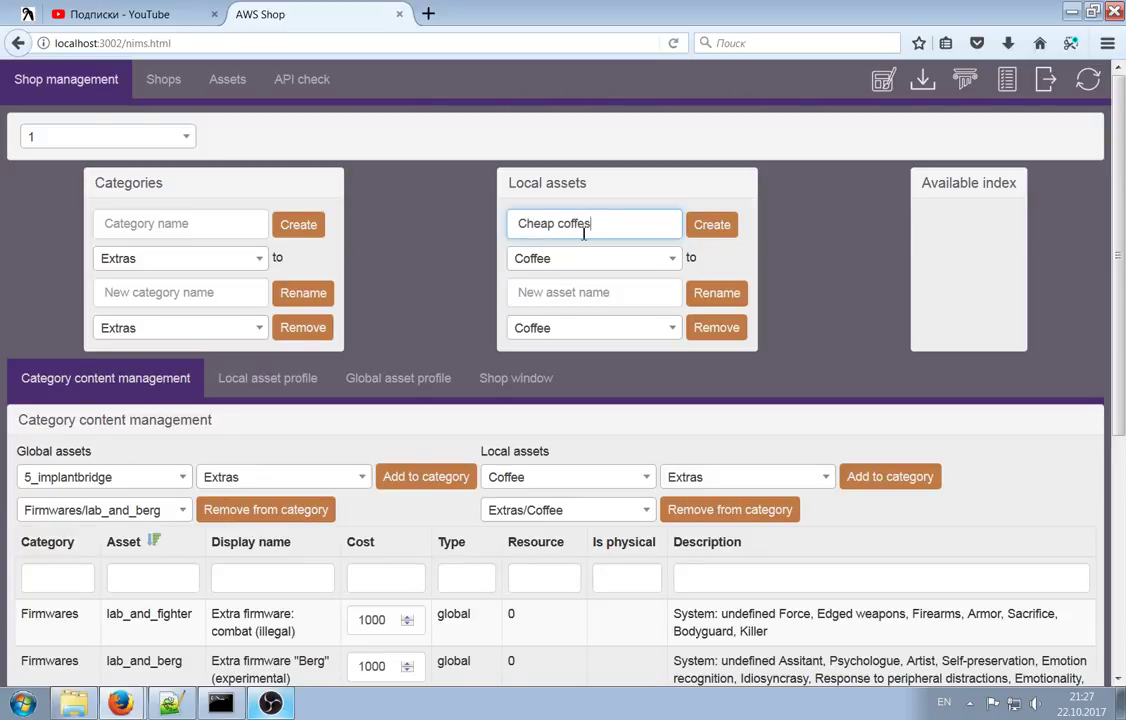
{"action": "type", "text": "p coffee"}
{"action": "left_click", "coordinate": [711, 224]}
Add Cheap coffee to the Sale! category
{"action": "scroll", "coordinate": [794, 292], "scroll_direction": "down", "scroll_amount": 2}
{"action": "left_click", "coordinate": [606, 278]}
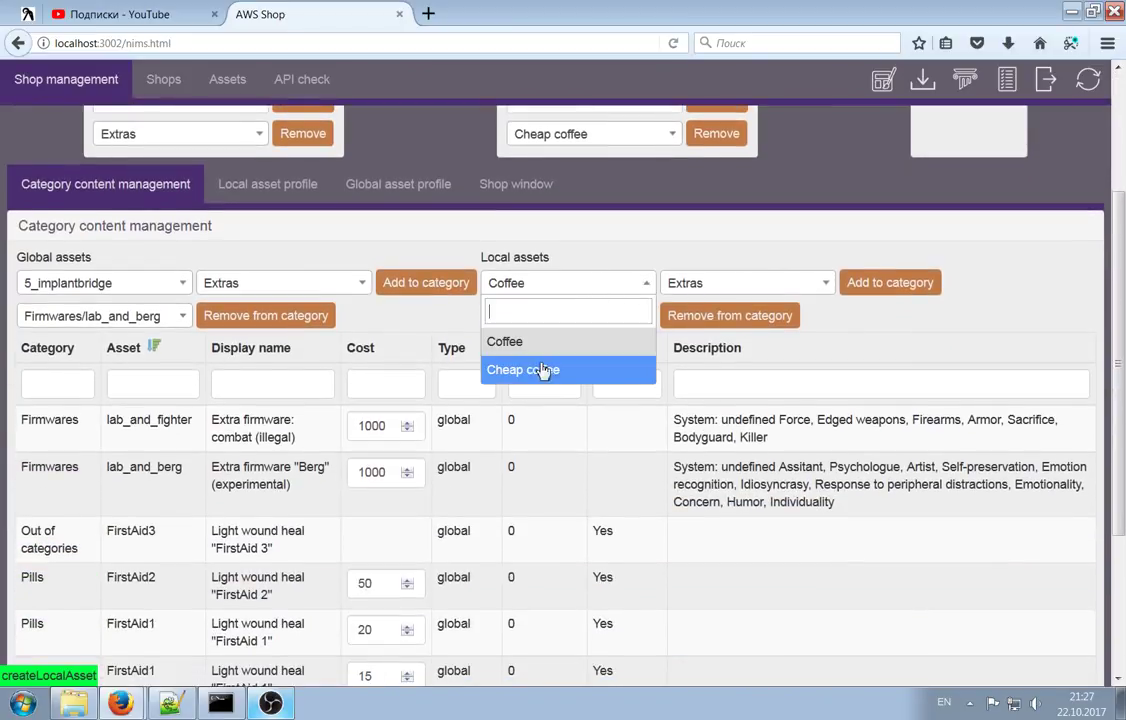
{"action": "left_click", "coordinate": [525, 367]}
{"action": "left_click", "coordinate": [725, 283]}
{"action": "left_click", "coordinate": [710, 453]}
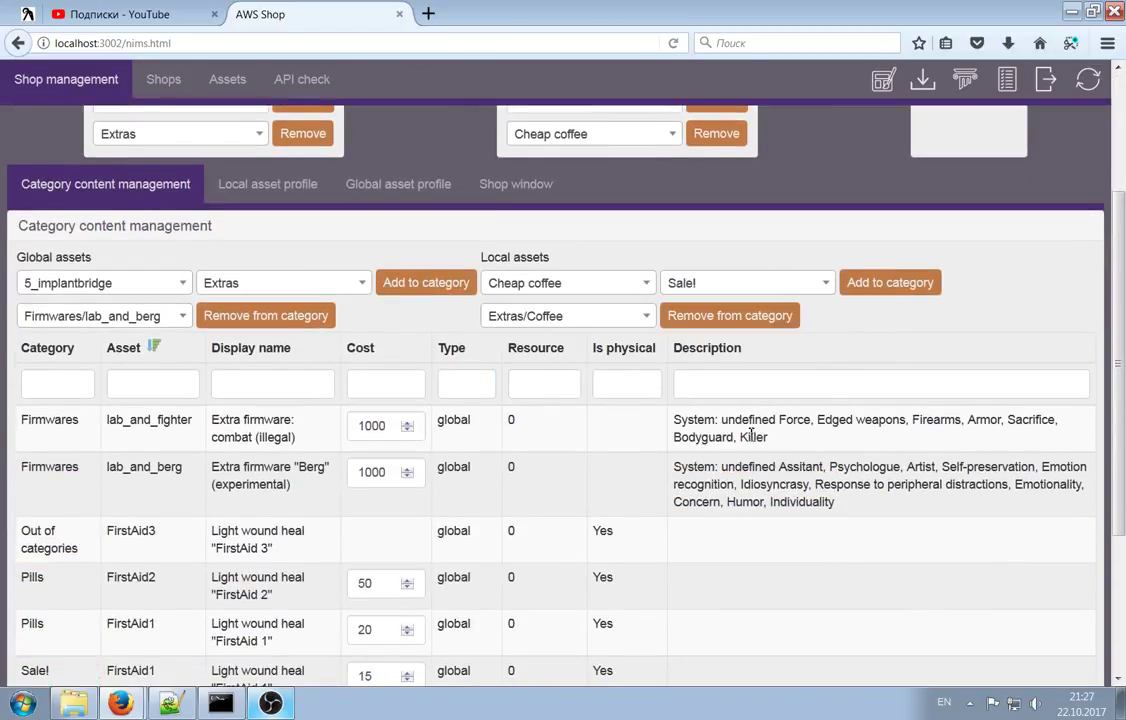
{"action": "left_click", "coordinate": [890, 282]}
Sort the table by category and confirm Cheap coffee sits under Sale! at cost 0
{"action": "scroll", "coordinate": [800, 339], "scroll_direction": "down", "scroll_amount": 3}
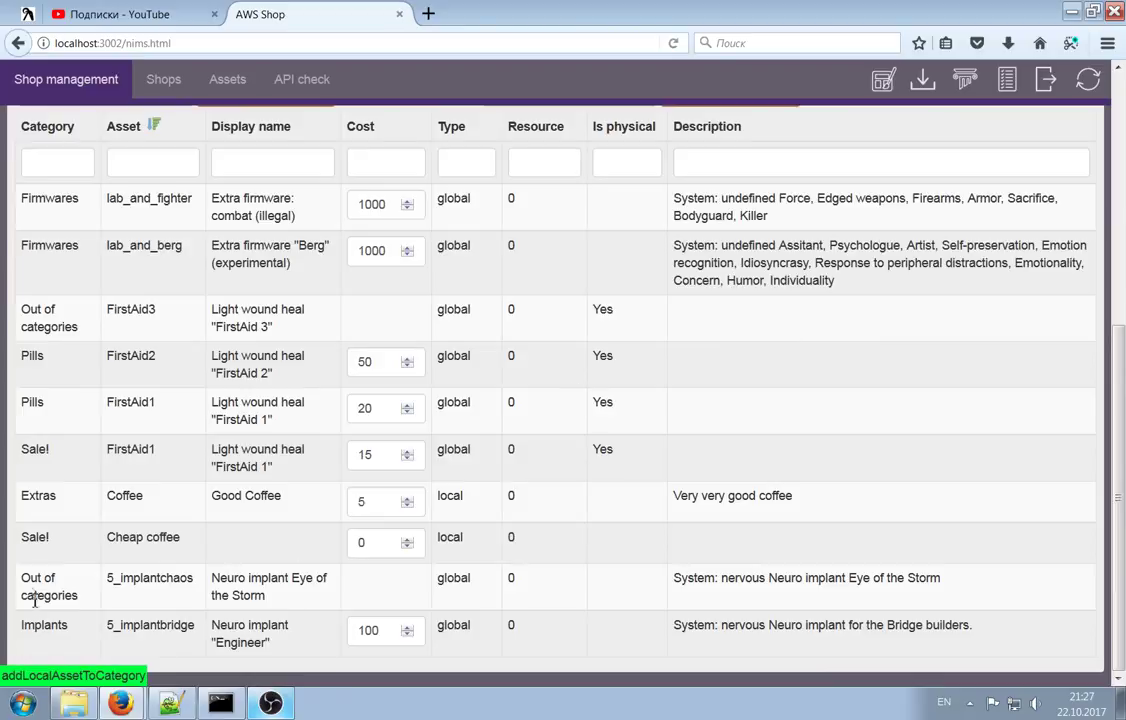
{"action": "left_click_drag", "start_coordinate": [28, 575], "coordinate": [60, 600]}
{"action": "left_click", "coordinate": [35, 537]}
{"action": "double_click", "coordinate": [35, 537]}
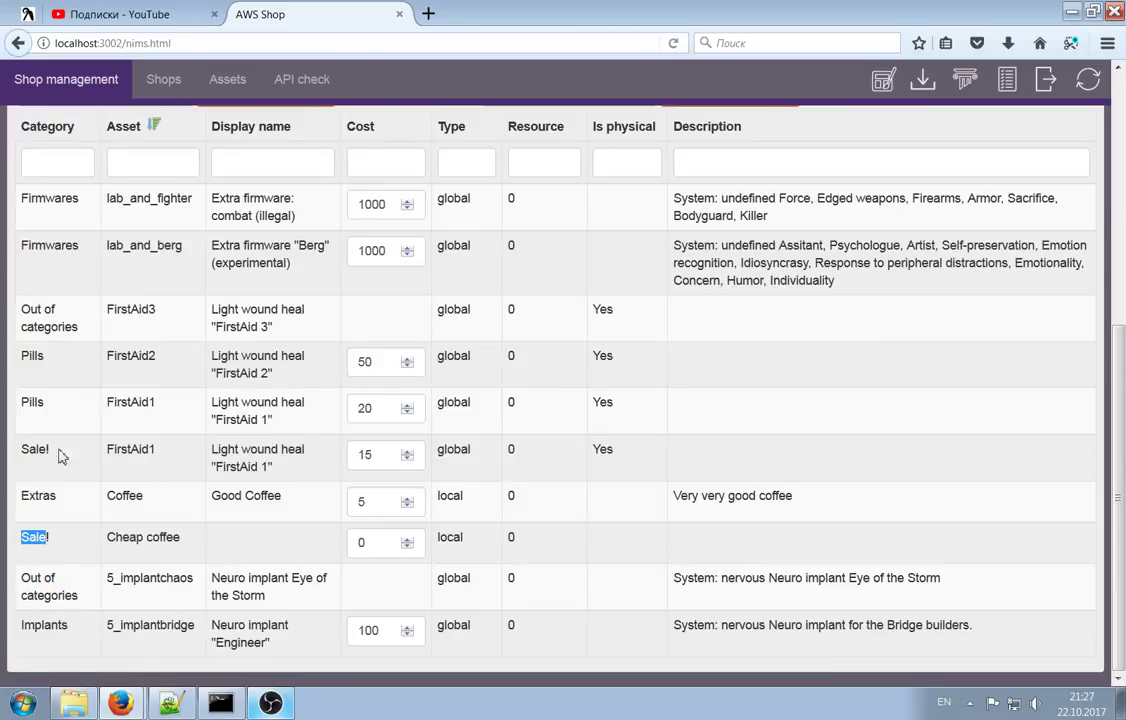
{"action": "scroll", "coordinate": [82, 282], "scroll_direction": "up", "scroll_amount": 3}
{"action": "left_click", "coordinate": [47, 411]}
{"action": "scroll", "coordinate": [125, 415], "scroll_direction": "down", "scroll_amount": 3}
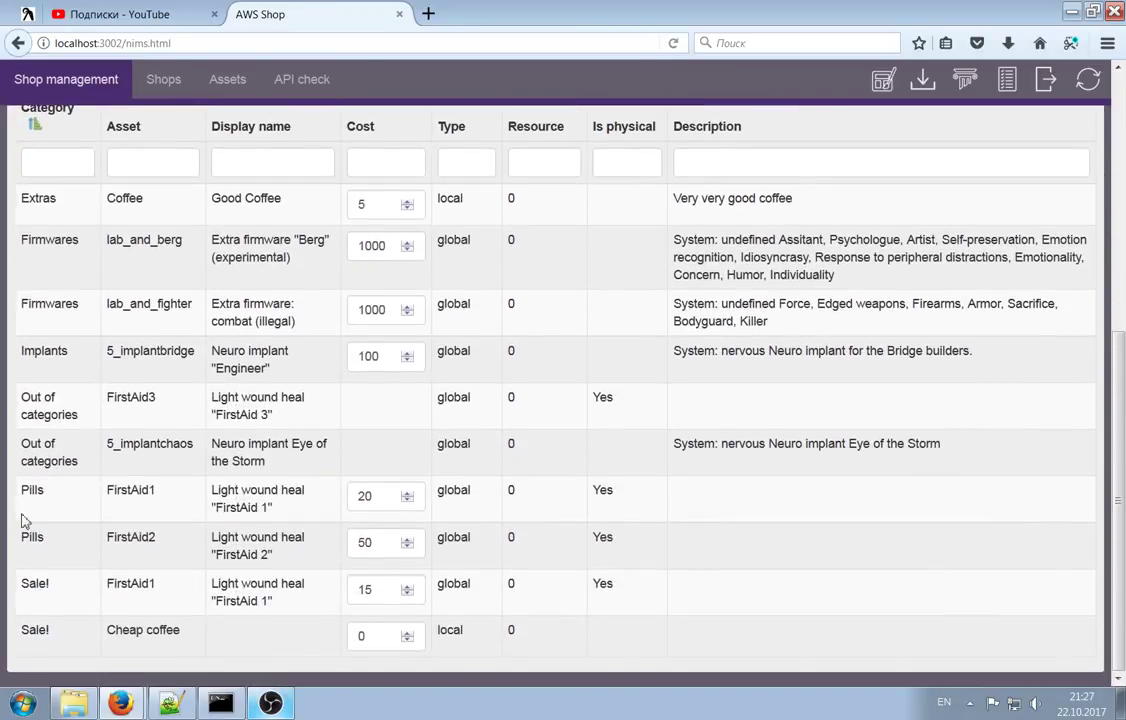
{"action": "left_click_drag", "start_coordinate": [20, 582], "coordinate": [93, 628]}
{"action": "left_click", "coordinate": [93, 628]}
{"action": "scroll", "coordinate": [490, 576], "scroll_direction": "up", "scroll_amount": 8}
{"action": "scroll", "coordinate": [472, 520], "scroll_direction": "down", "scroll_amount": 8}
{"action": "scroll", "coordinate": [550, 387], "scroll_direction": "up", "scroll_amount": 3}
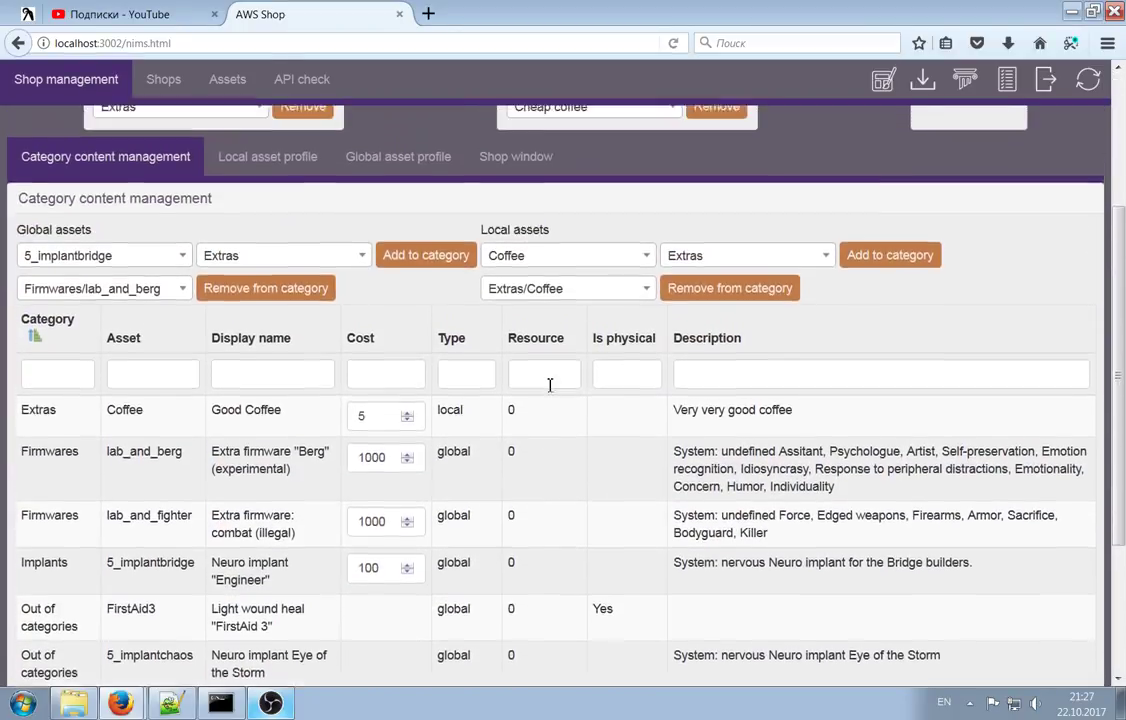
{"action": "scroll", "coordinate": [550, 385], "scroll_direction": "up", "scroll_amount": 3}
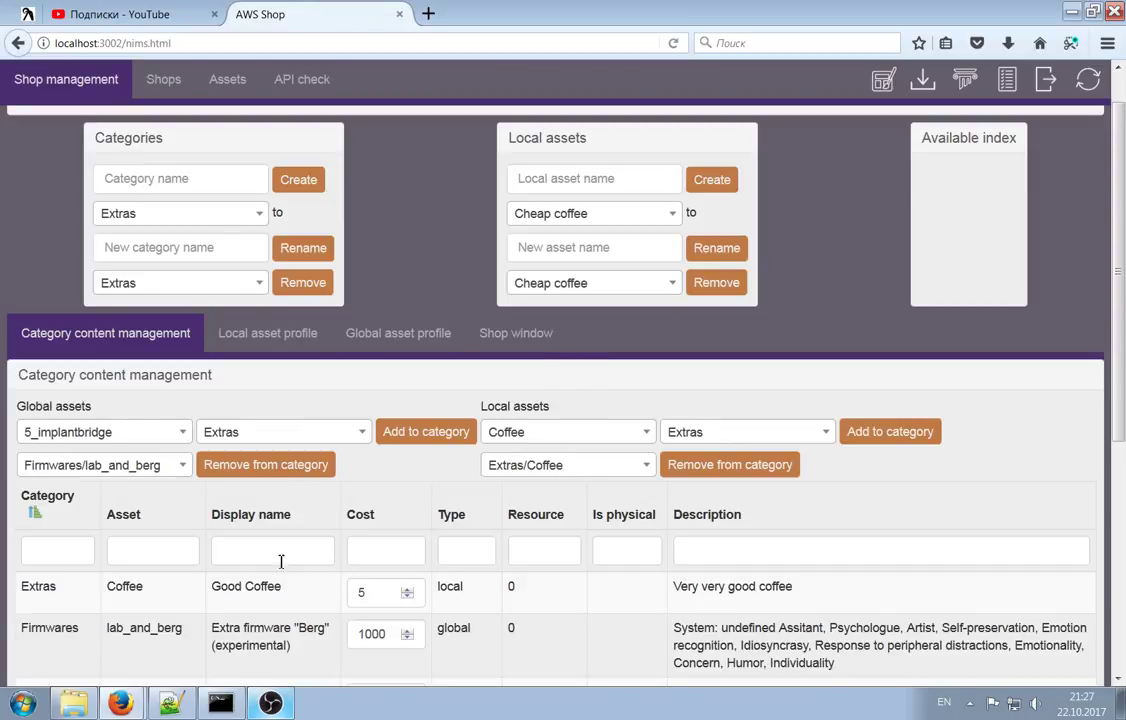
{"action": "scroll", "coordinate": [250, 495], "scroll_direction": "down", "scroll_amount": 3}
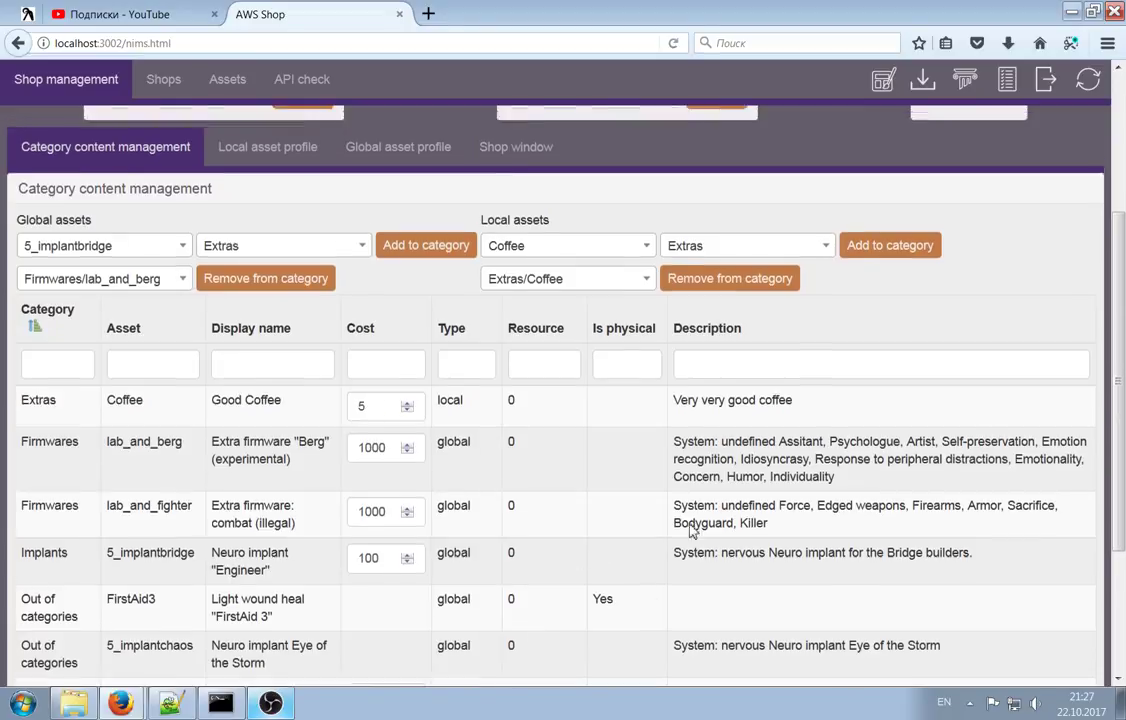
{"action": "scroll", "coordinate": [550, 480], "scroll_direction": "up", "scroll_amount": 4}
{"action": "left_click", "coordinate": [318, 378]}
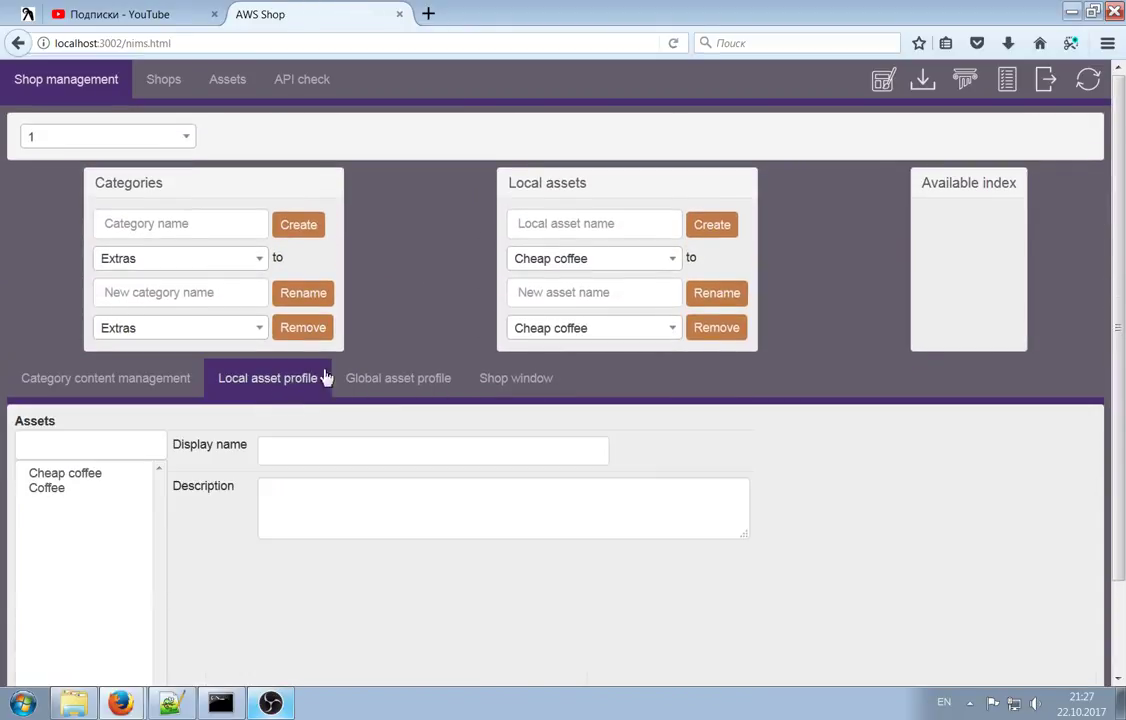
{"action": "left_click", "coordinate": [65, 473]}
{"action": "left_click", "coordinate": [47, 488]}
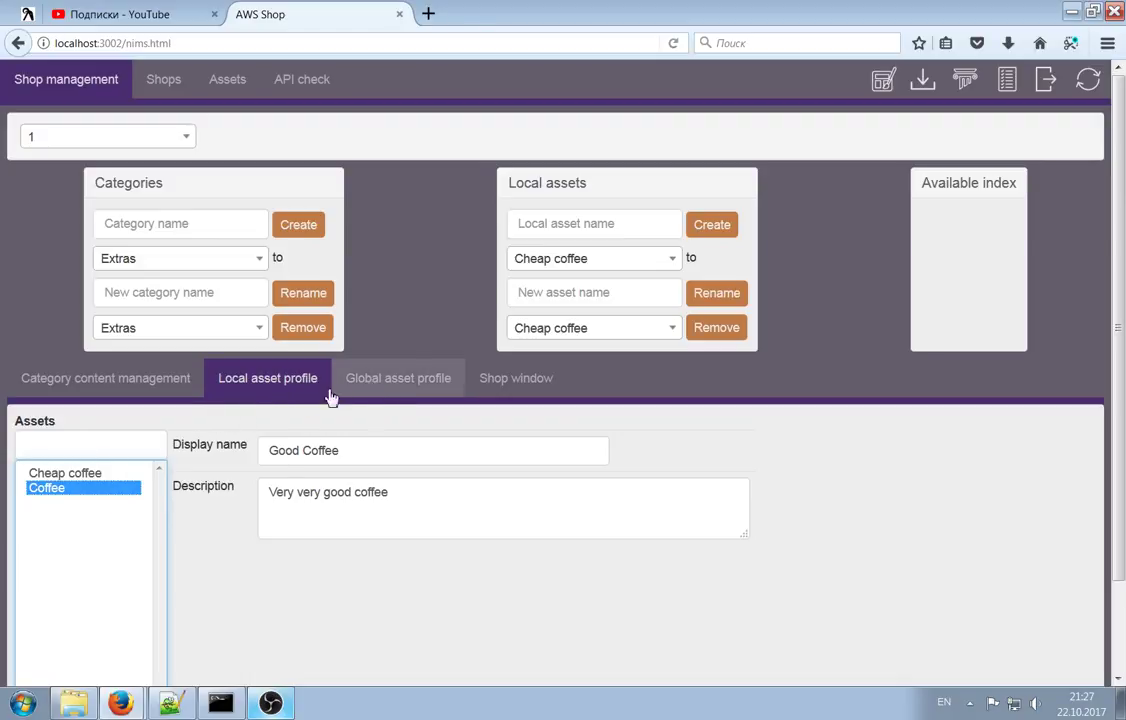
{"action": "left_click_drag", "start_coordinate": [340, 450], "coordinate": [172, 446]}
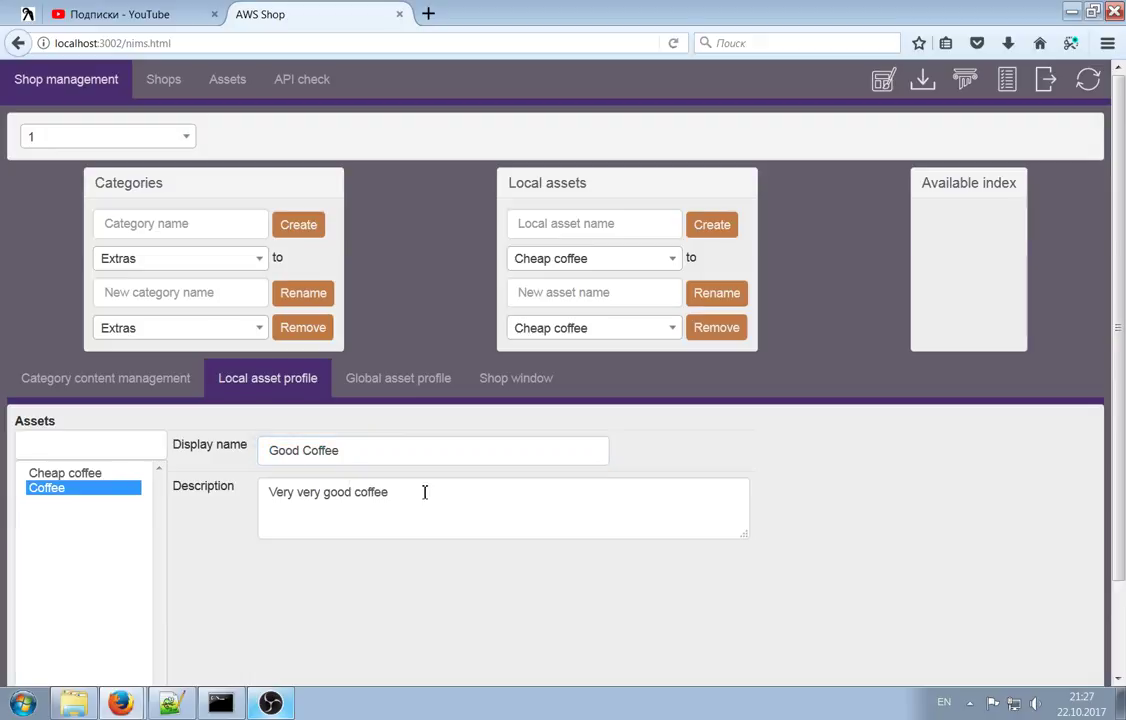
{"action": "left_click_drag", "start_coordinate": [422, 490], "coordinate": [266, 472]}
{"action": "left_click", "coordinate": [355, 492]}
{"action": "left_click", "coordinate": [156, 376]}
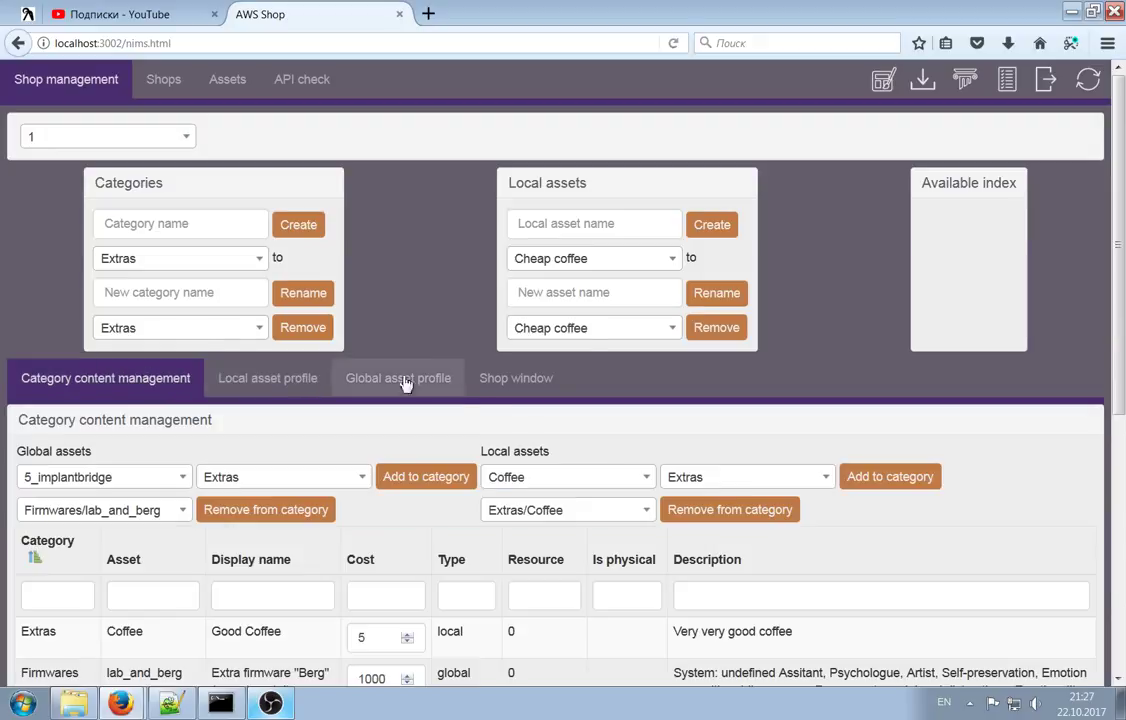
Open the Shop window and inspect Good Coffee's description, Cost label and Final cost of 5
{"action": "left_click", "coordinate": [530, 382]}
{"action": "scroll", "coordinate": [640, 390], "scroll_direction": "down", "scroll_amount": 3}
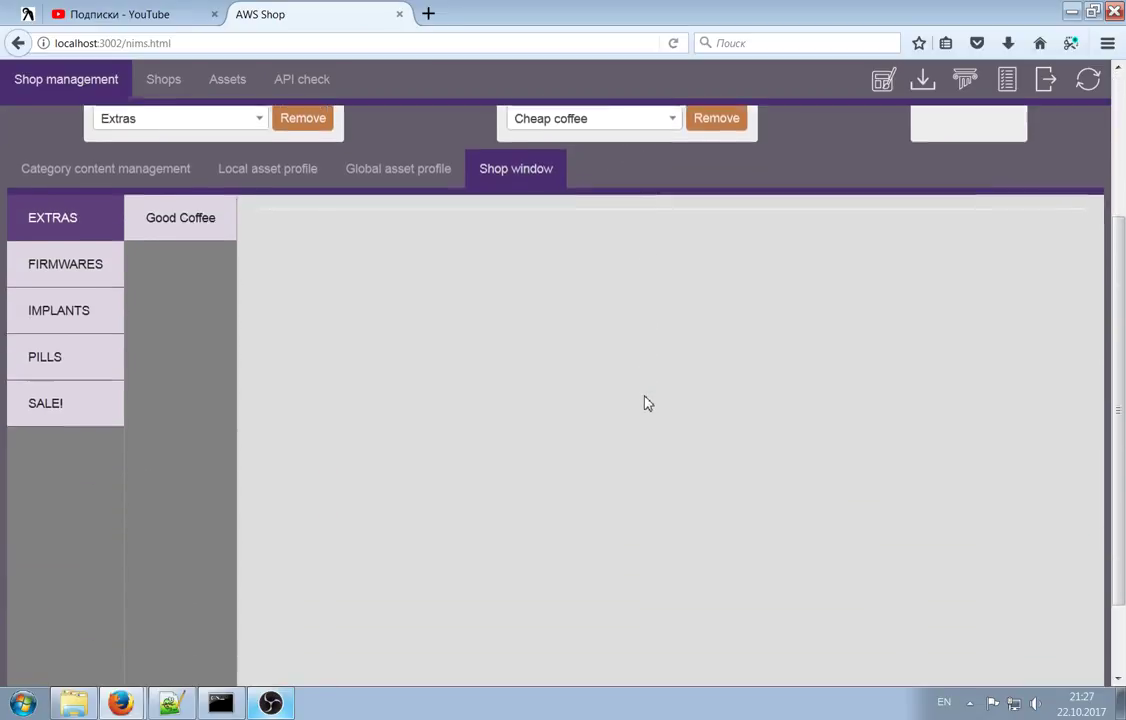
{"action": "scroll", "coordinate": [380, 385], "scroll_direction": "up", "scroll_amount": 1}
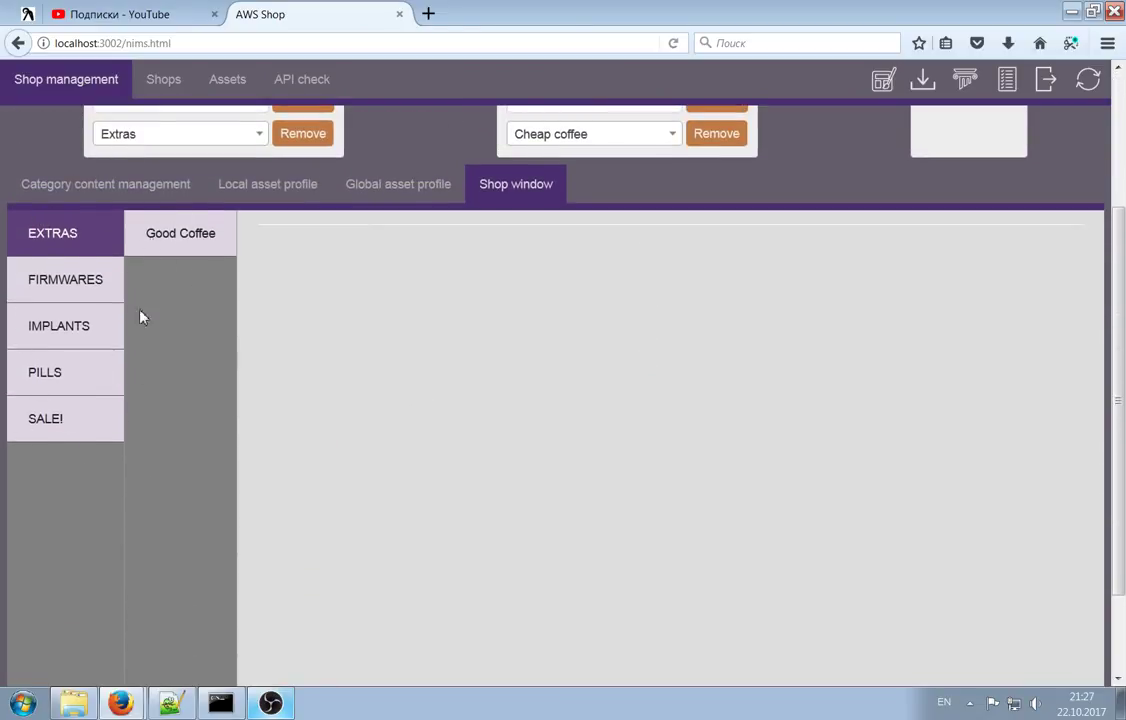
{"action": "scroll", "coordinate": [784, 500], "scroll_direction": "down", "scroll_amount": 1}
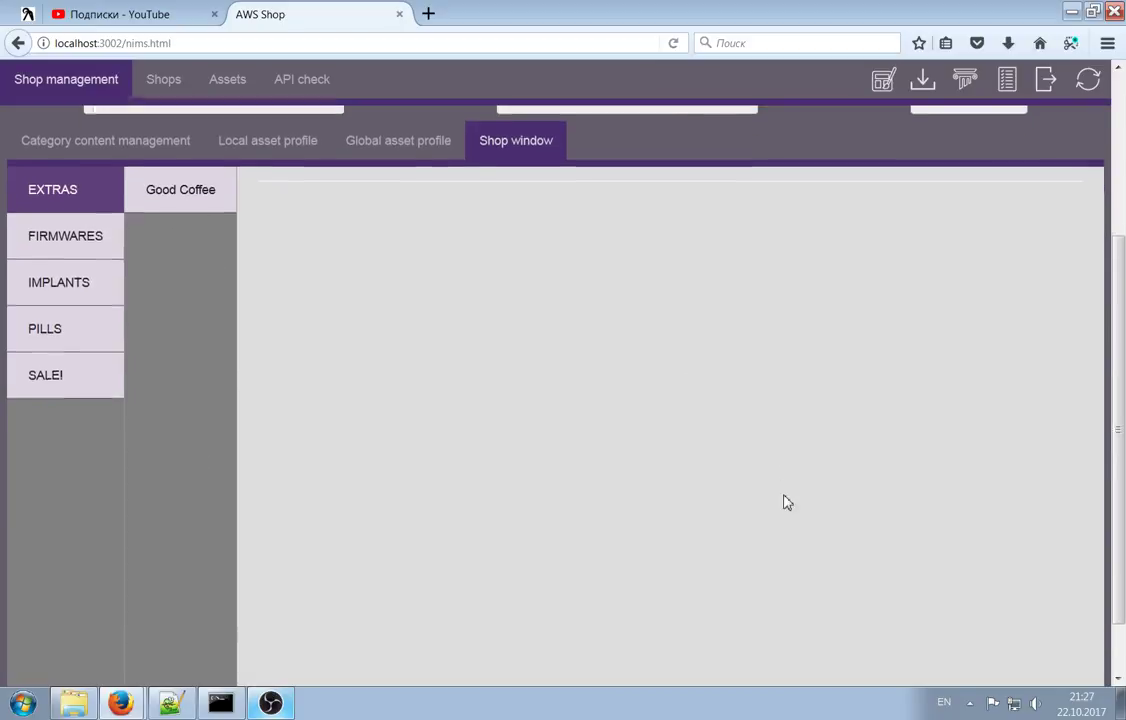
{"action": "scroll", "coordinate": [342, 440], "scroll_direction": "up", "scroll_amount": 1}
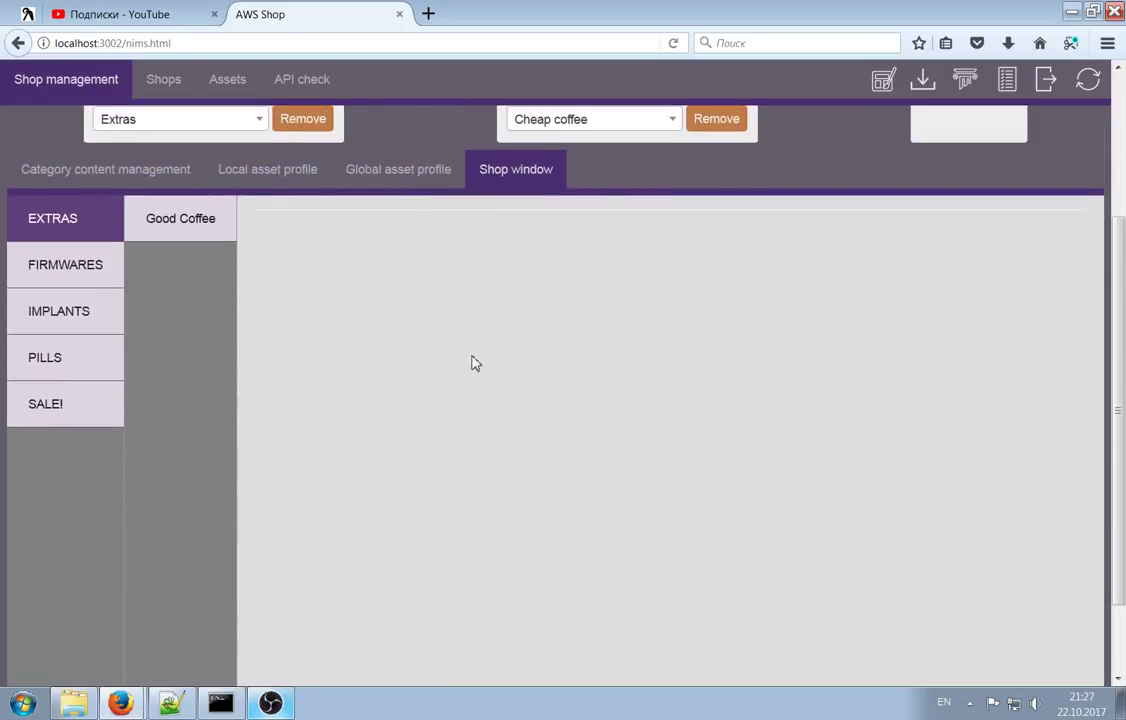
{"action": "left_click", "coordinate": [171, 221]}
{"action": "left_click_drag", "start_coordinate": [258, 280], "coordinate": [429, 280]}
{"action": "left_click", "coordinate": [386, 305]}
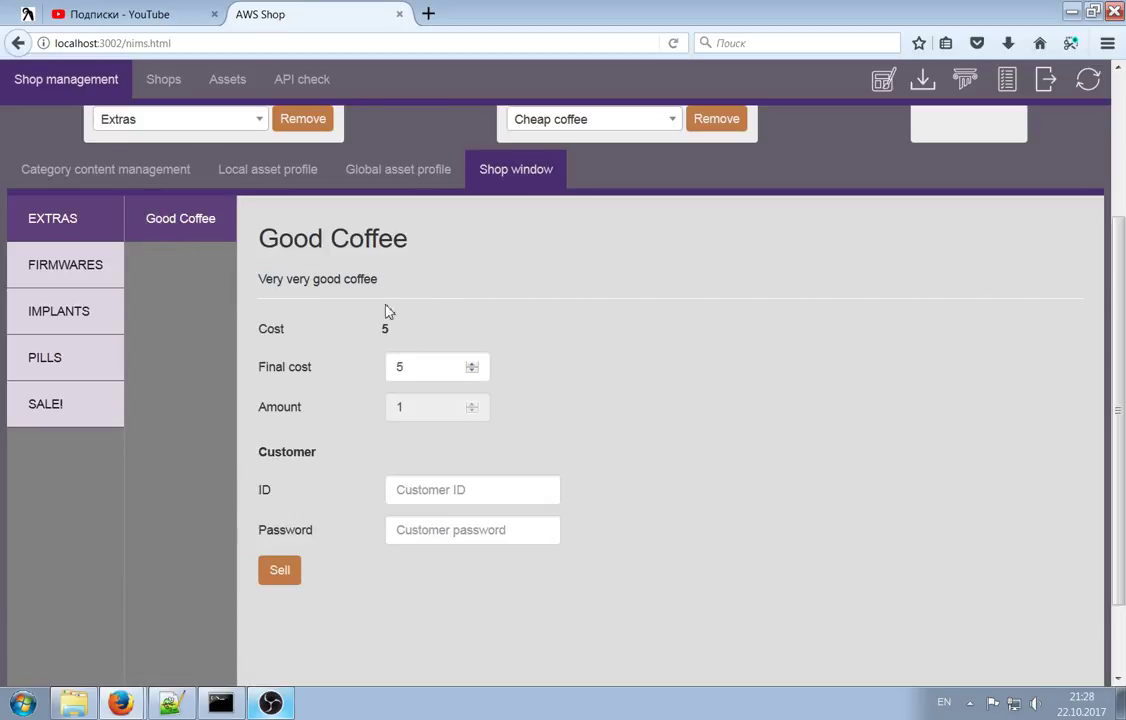
{"action": "left_click_drag", "start_coordinate": [259, 330], "coordinate": [376, 330]}
{"action": "left_click", "coordinate": [392, 328]}
{"action": "double_click", "coordinate": [390, 368]}
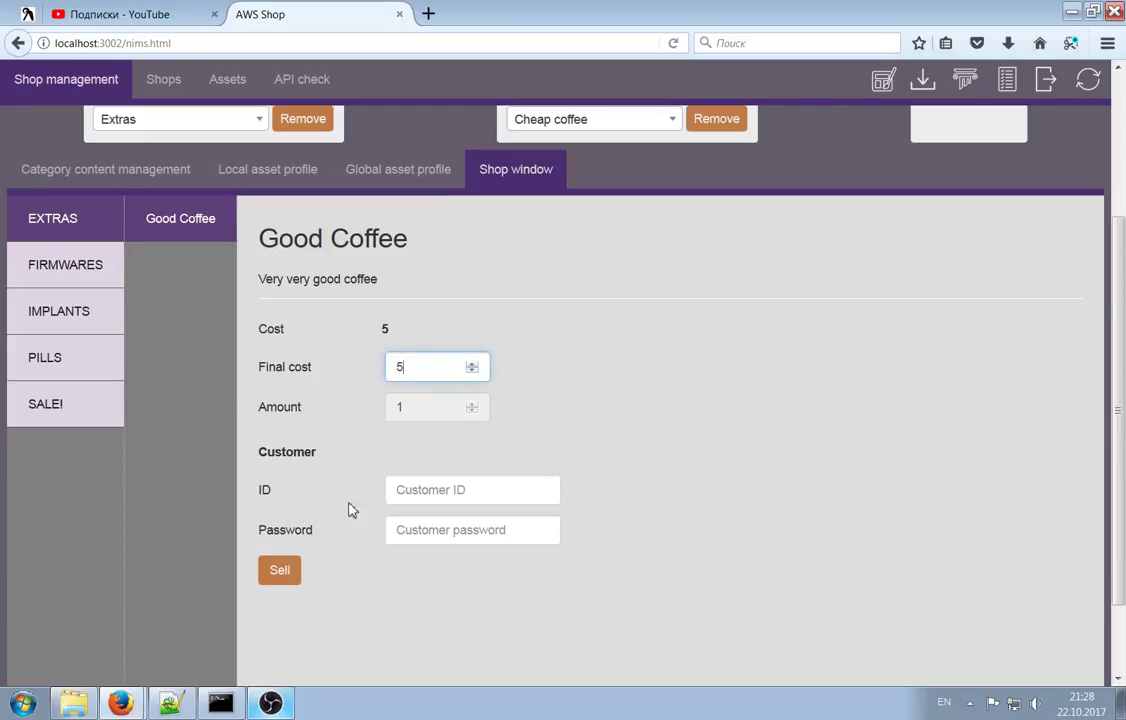
Try the customer ID field on Good Coffee, dismissing its suggestion list each time
{"action": "left_click", "coordinate": [435, 500]}
{"action": "left_click", "coordinate": [347, 459]}
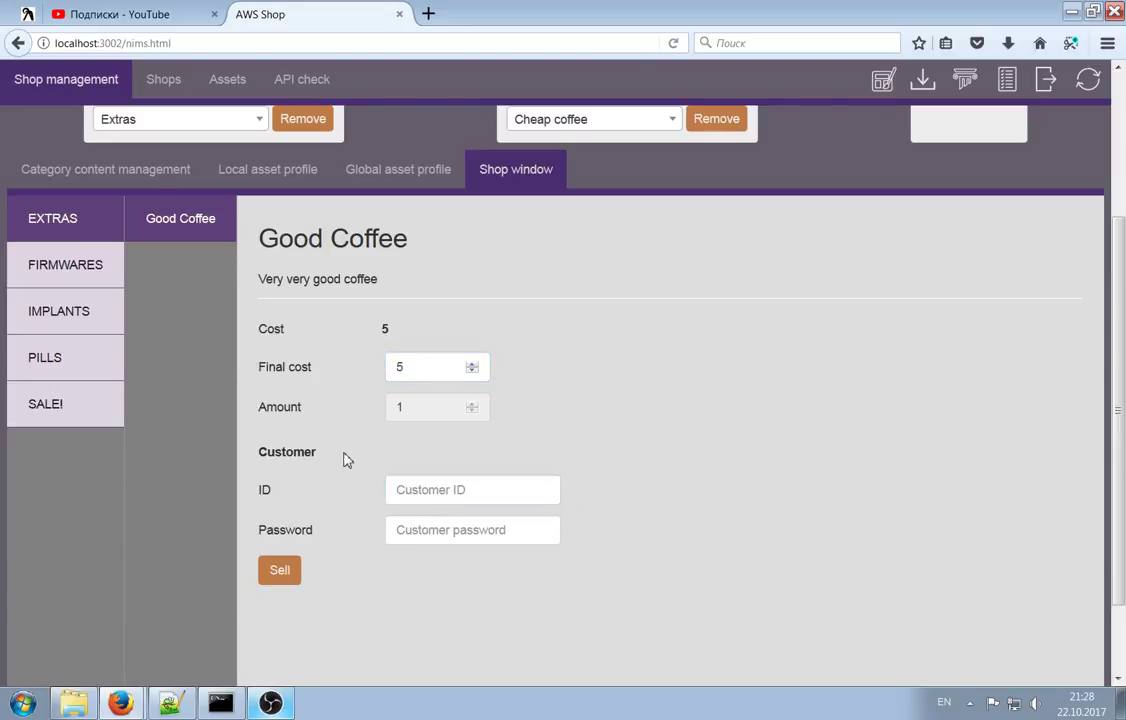
{"action": "left_click", "coordinate": [439, 490]}
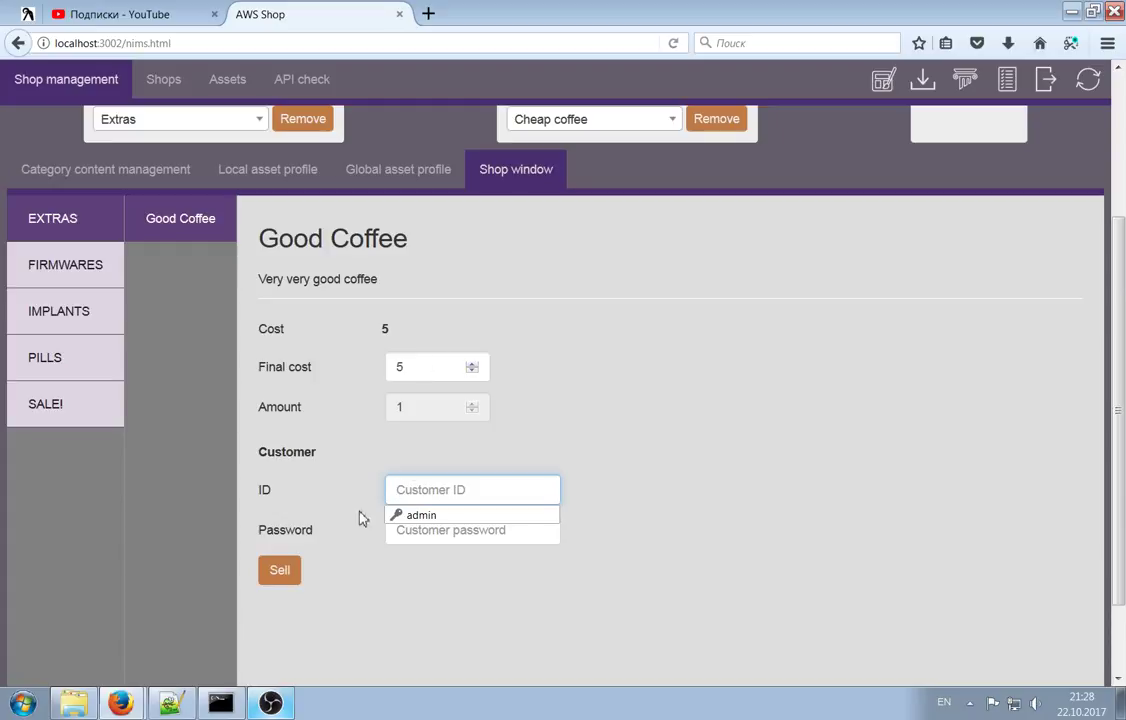
{"action": "left_click", "coordinate": [264, 489]}
{"action": "left_click_drag", "start_coordinate": [311, 502], "coordinate": [249, 493]}
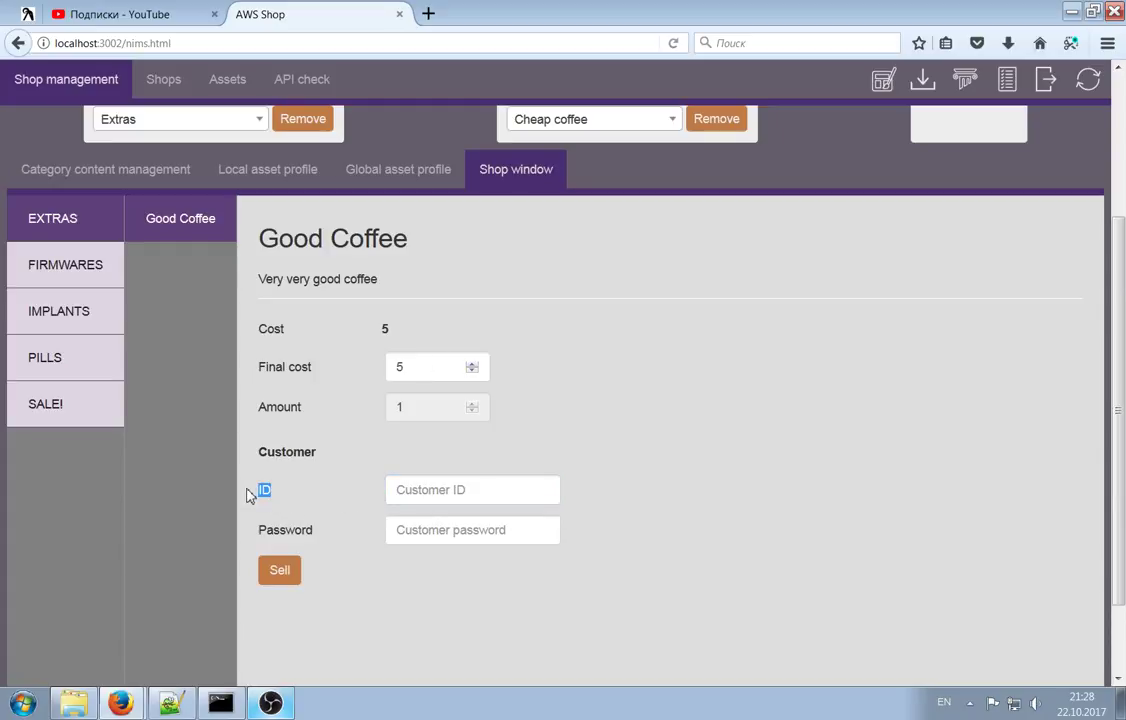
{"action": "left_click", "coordinate": [442, 491]}
{"action": "left_click", "coordinate": [444, 489]}
{"action": "left_click", "coordinate": [439, 491]}
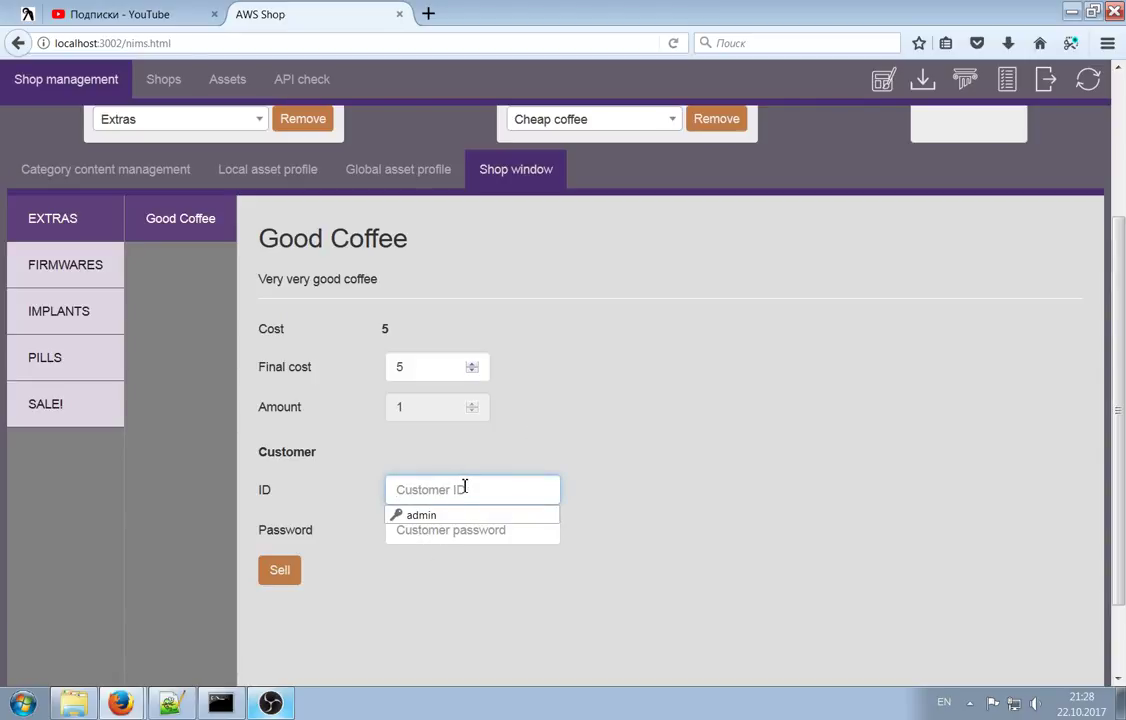
{"action": "left_click", "coordinate": [545, 445]}
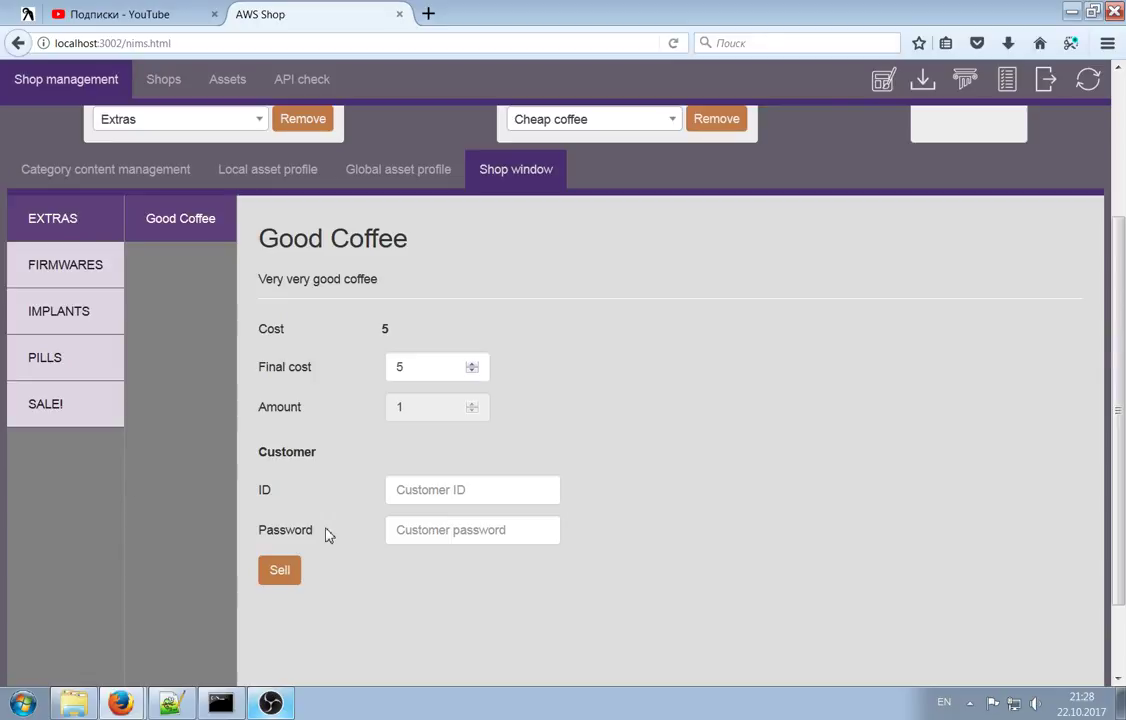
Browse IMPLANTS (Neuro implant Engineer), PILLS, SALE!, FIRMWARES and EXTRAS, ending on PILLS scrolled to top
{"action": "left_click", "coordinate": [50, 311]}
{"action": "left_click", "coordinate": [218, 222]}
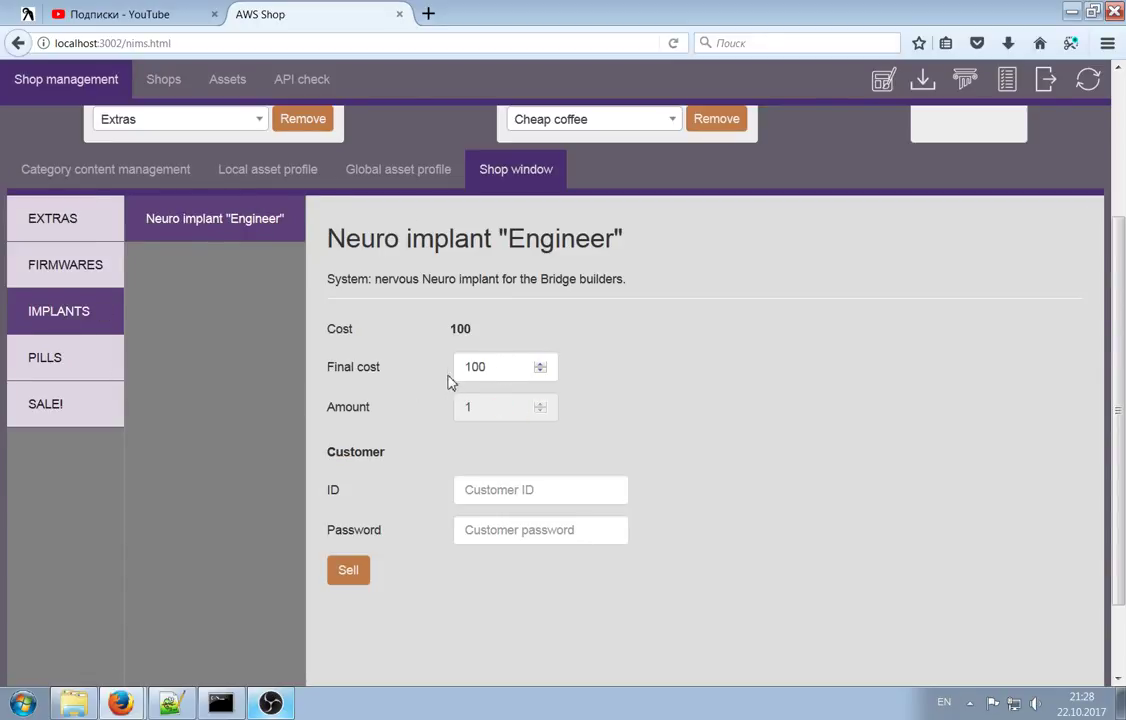
{"action": "left_click", "coordinate": [496, 368]}
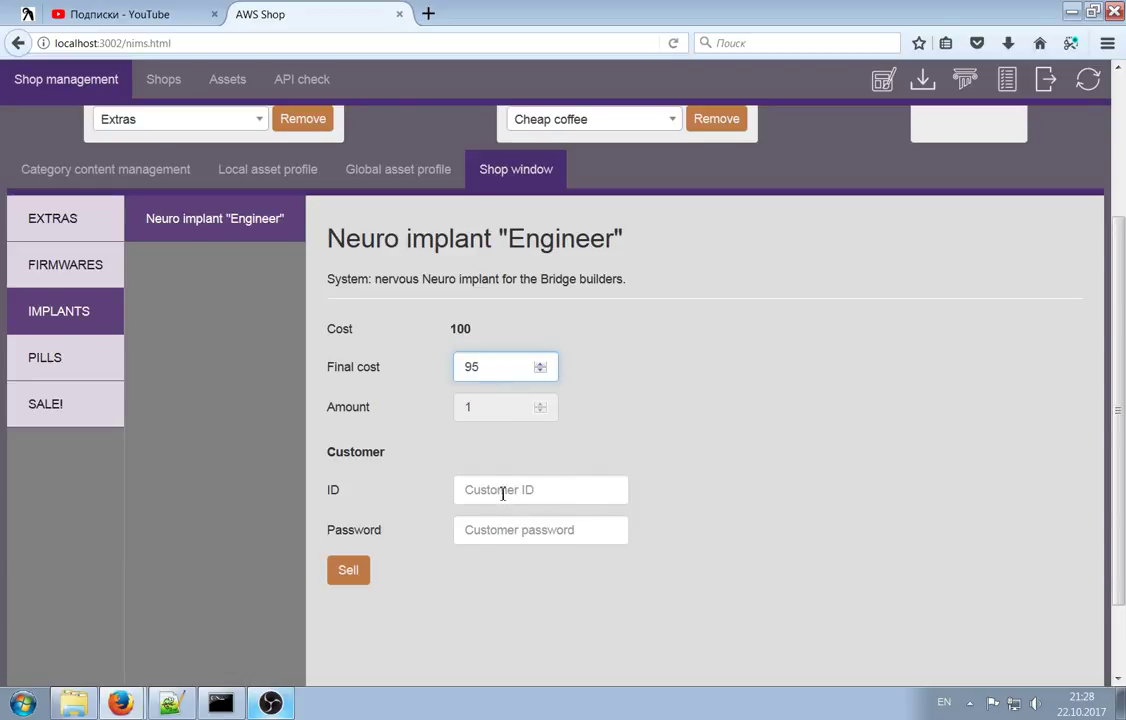
{"action": "left_click", "coordinate": [78, 361]}
{"action": "left_click", "coordinate": [244, 224]}
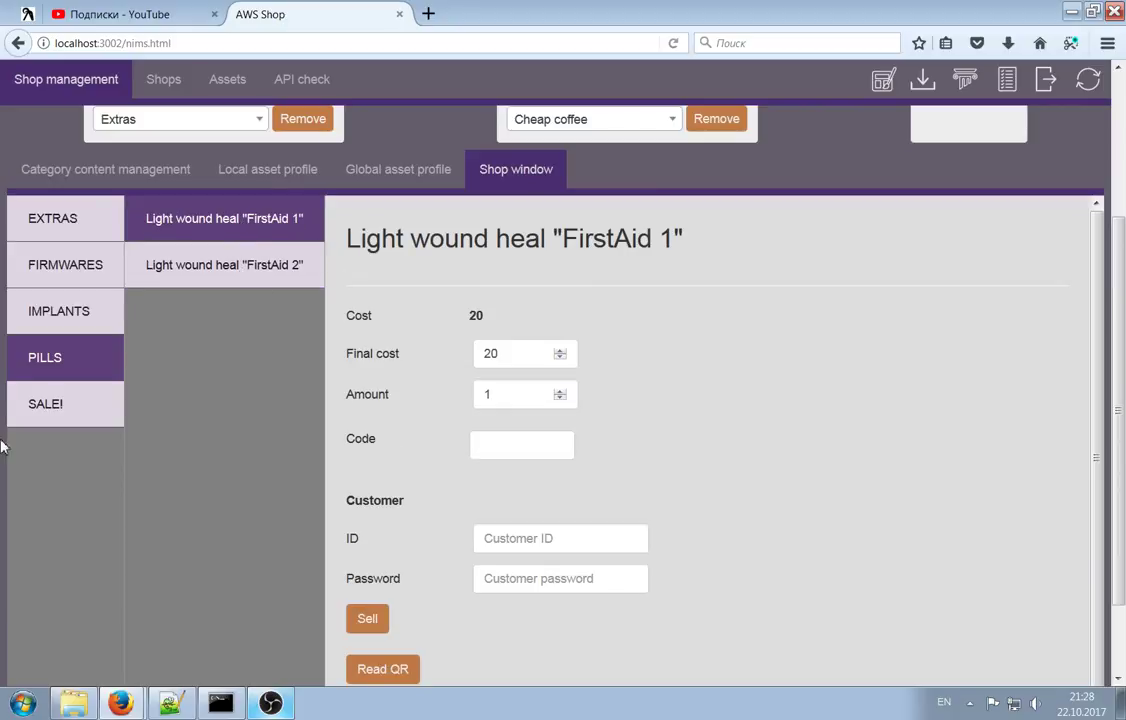
{"action": "left_click", "coordinate": [70, 403]}
{"action": "left_click", "coordinate": [239, 238]}
{"action": "left_click", "coordinate": [234, 267]}
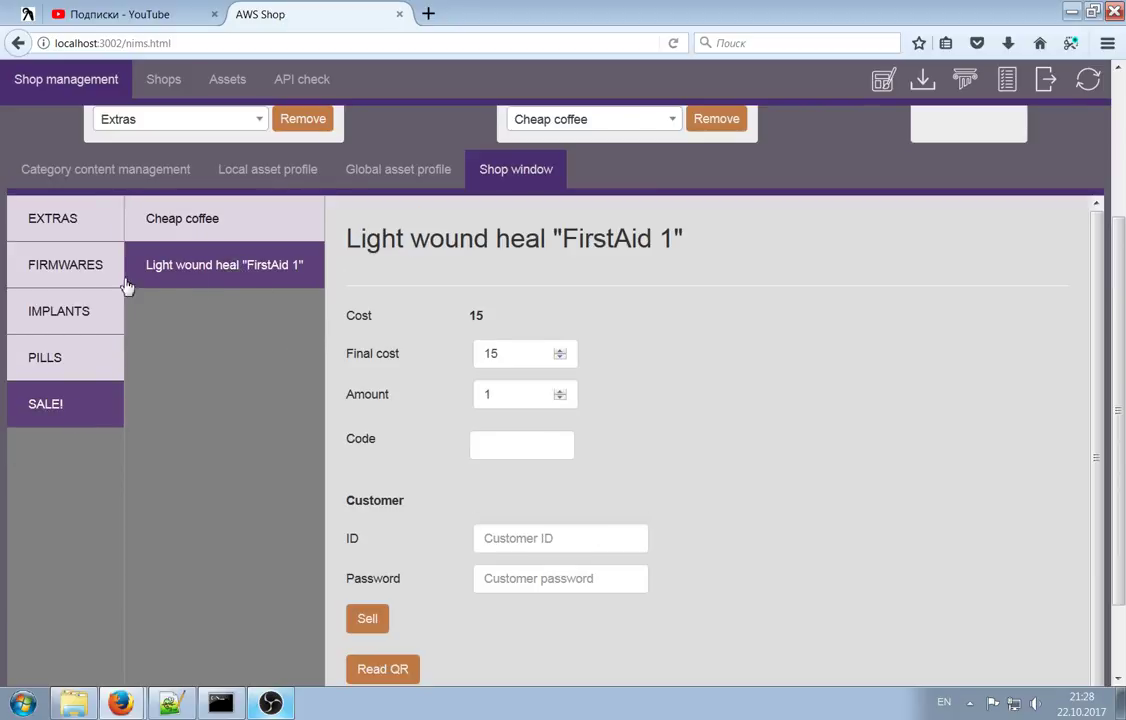
{"action": "left_click", "coordinate": [40, 256]}
{"action": "left_click", "coordinate": [70, 212]}
{"action": "left_click", "coordinate": [24, 364]}
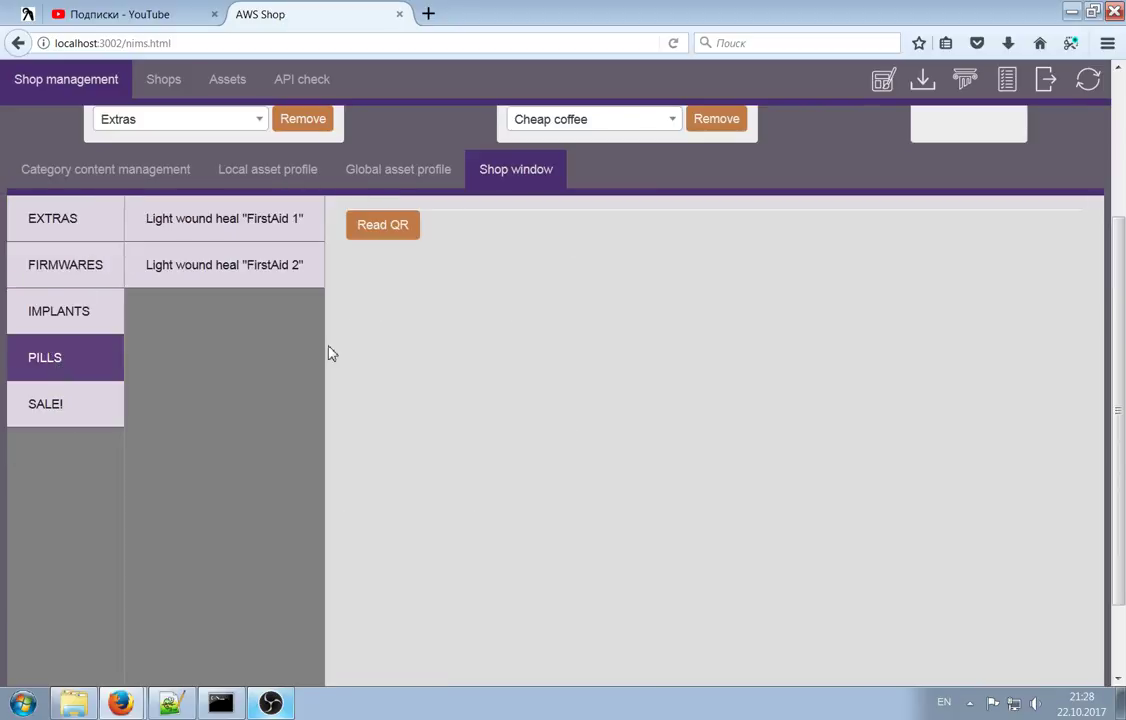
{"action": "scroll", "coordinate": [326, 366], "scroll_direction": "up", "scroll_amount": 4}
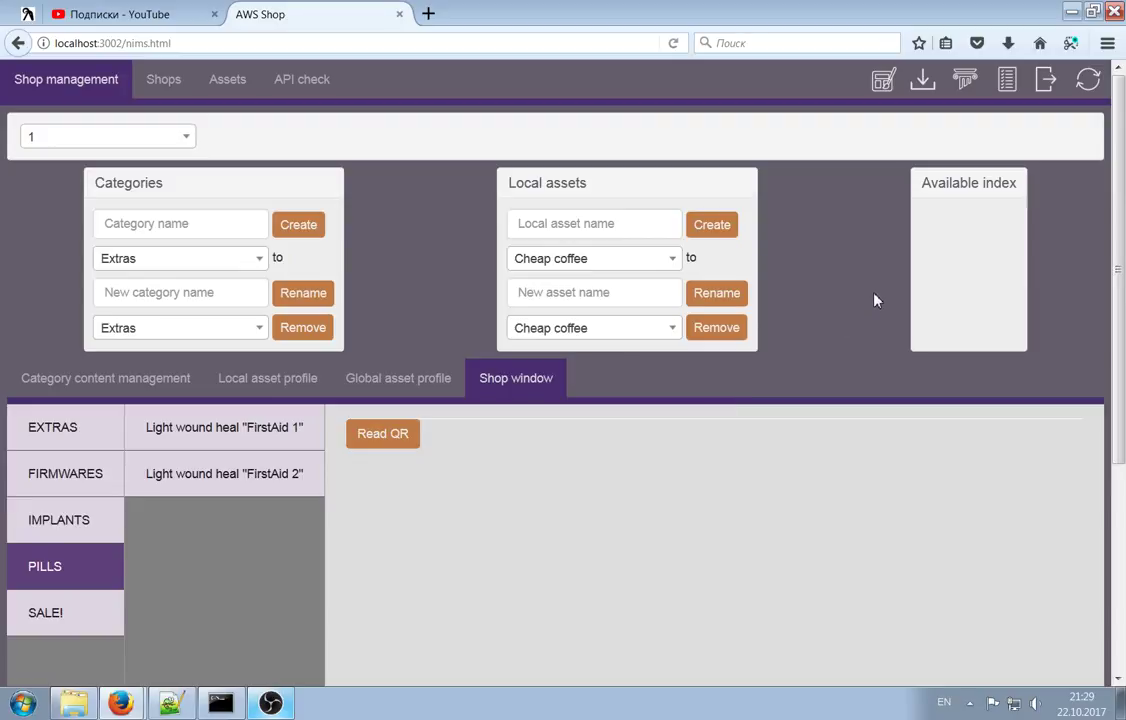
On the Shops page, try giving shop 1 a new password and dismiss the resulting error
{"action": "left_click", "coordinate": [160, 84]}
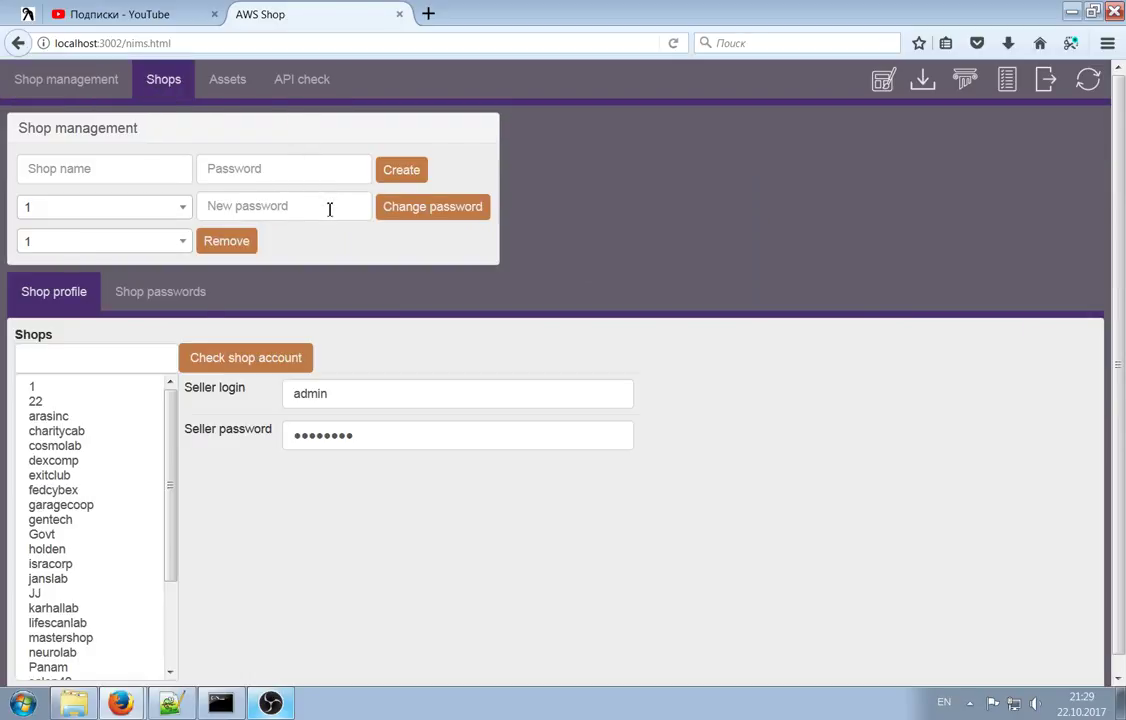
{"action": "left_click", "coordinate": [80, 387]}
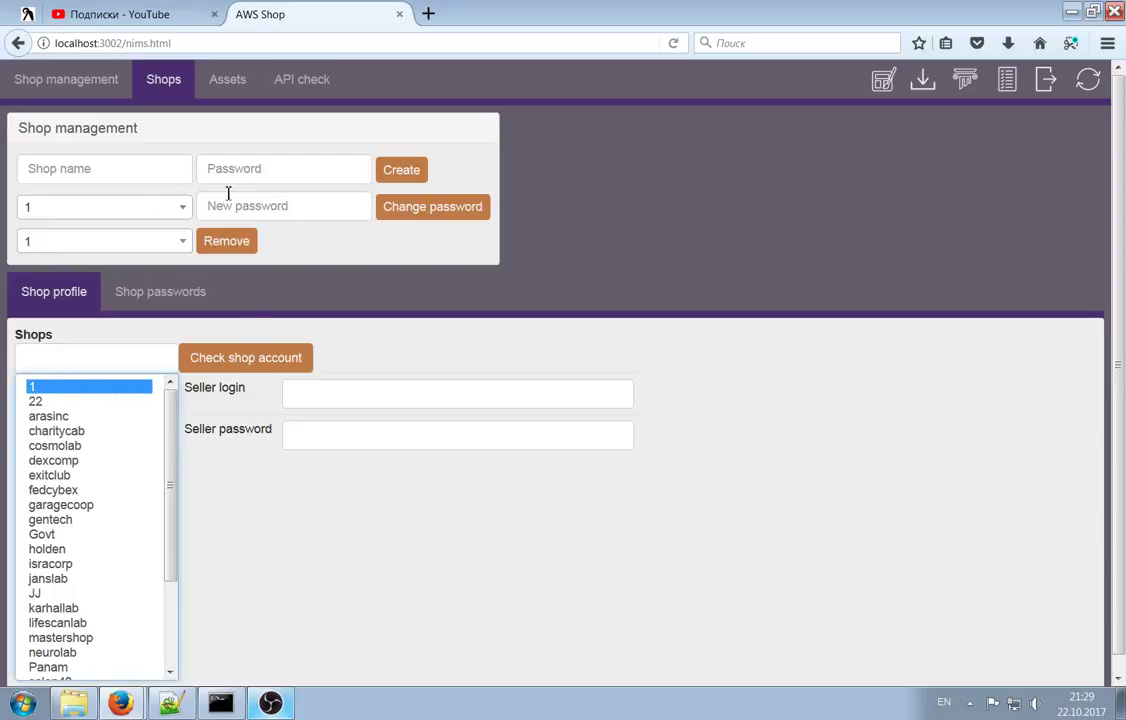
{"action": "left_click", "coordinate": [258, 209]}
{"action": "type", "text": "1"}
{"action": "left_click", "coordinate": [412, 210]}
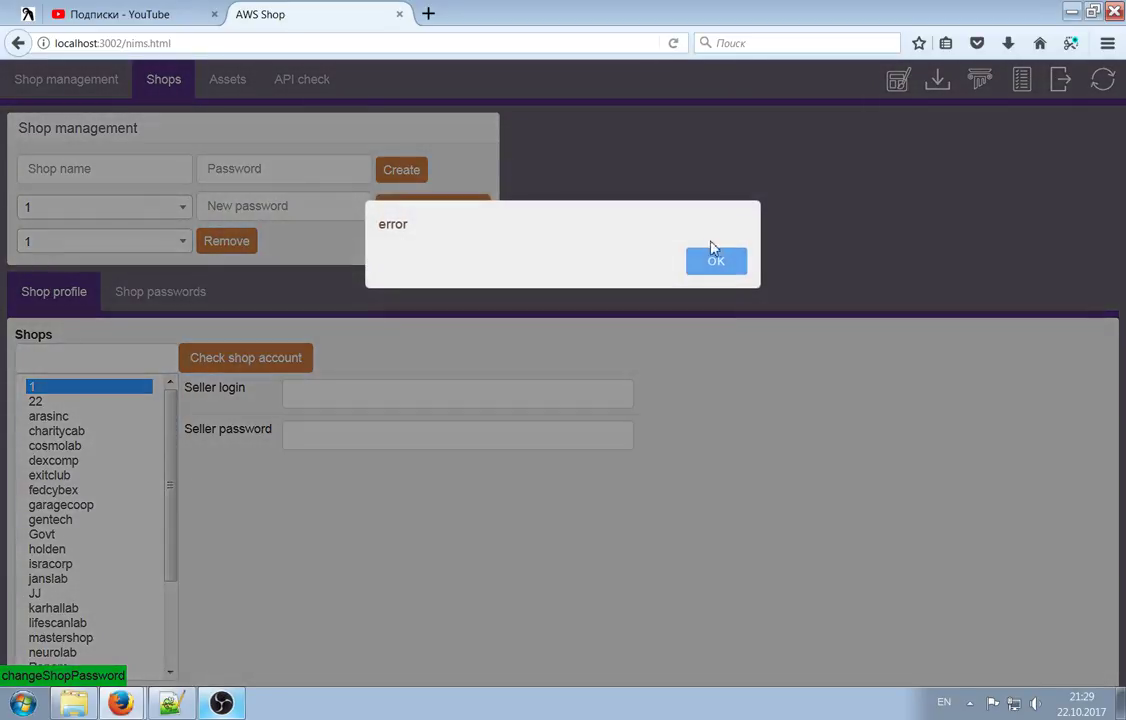
{"action": "left_click", "coordinate": [714, 253]}
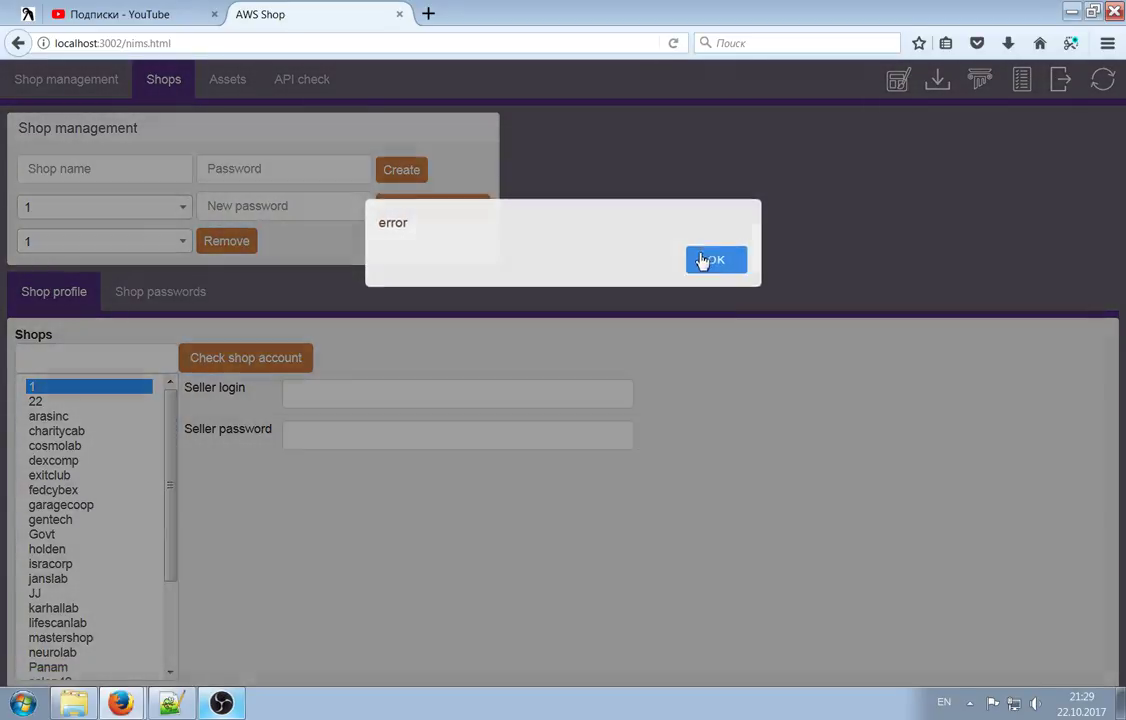
{"action": "left_click", "coordinate": [273, 205]}
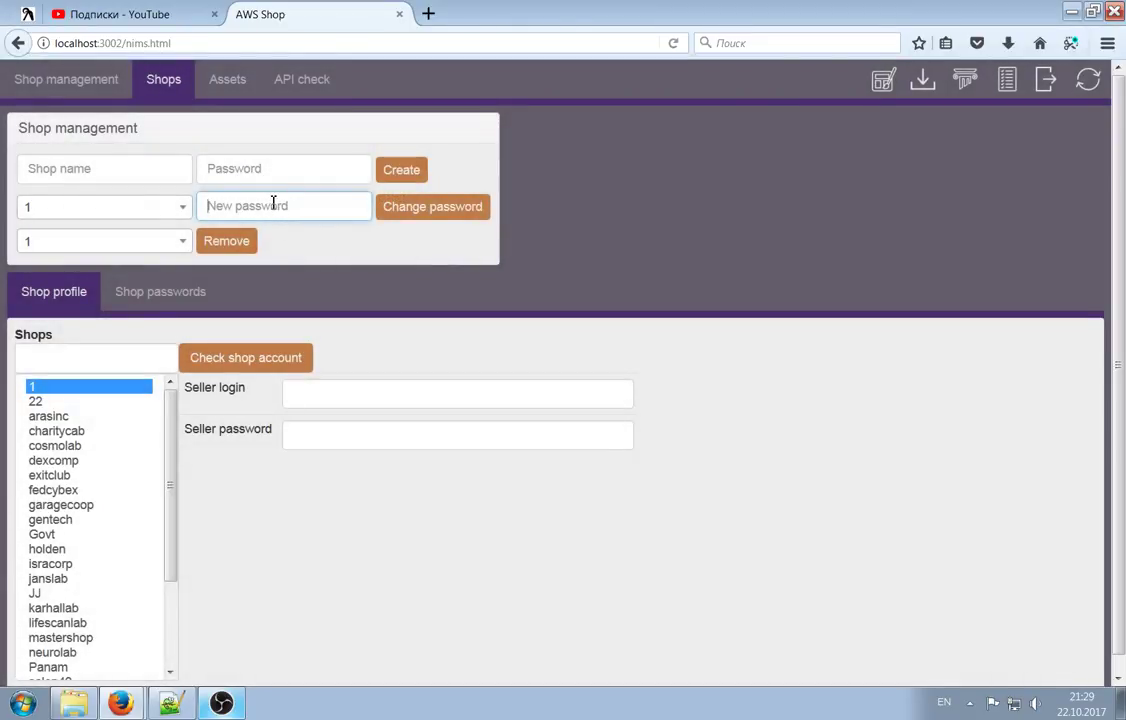
Back on shop management, view the FirstAid 1 and FirstAid 2 items, then EXTRAS
{"action": "left_click", "coordinate": [75, 79]}
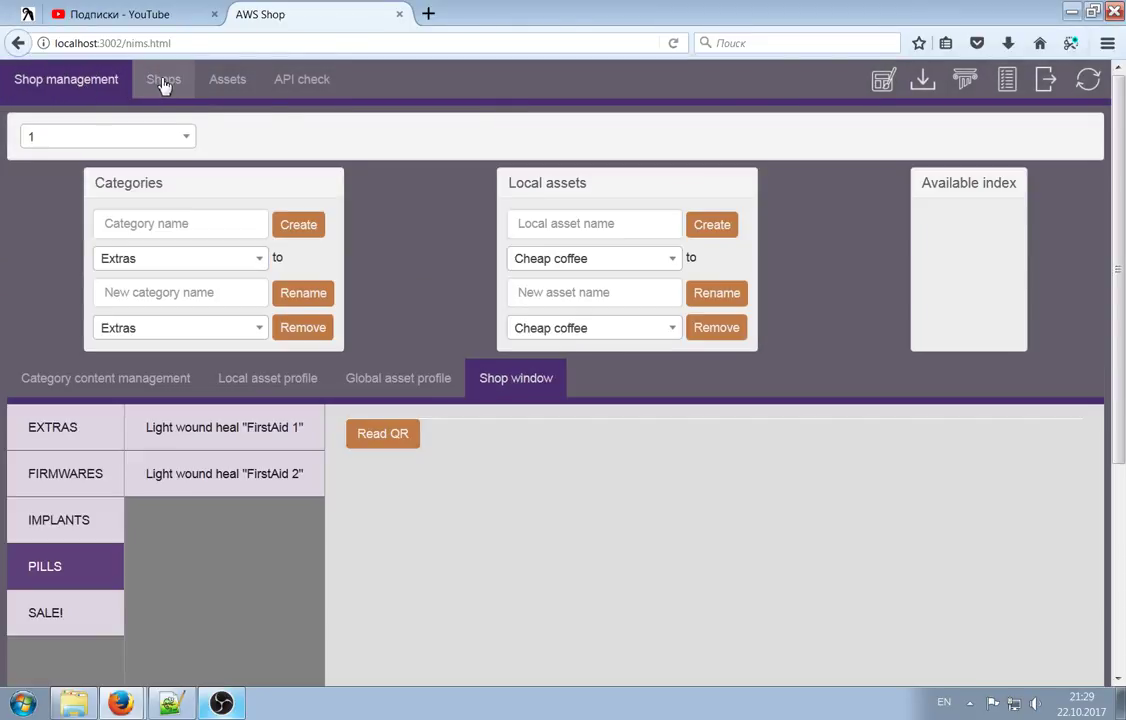
{"action": "left_click", "coordinate": [220, 430]}
{"action": "left_click", "coordinate": [190, 473]}
{"action": "left_click", "coordinate": [45, 427]}
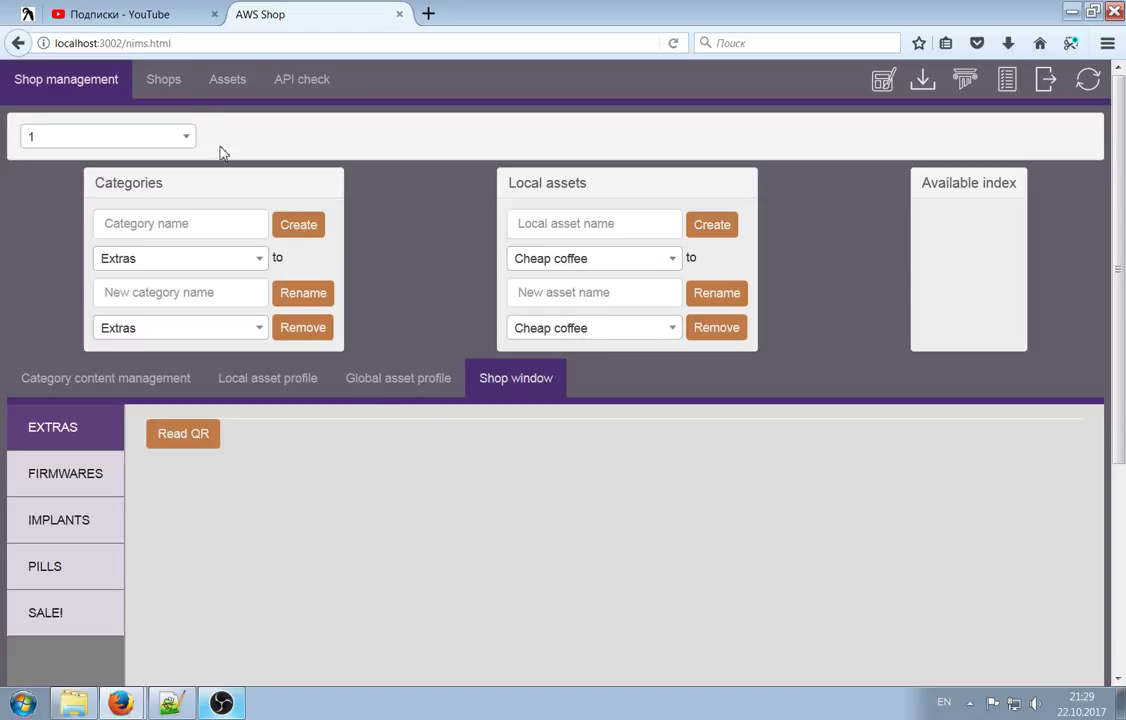
Return to Shops, dismiss the error and timeout alerts, and log out of the admin session
{"action": "left_click", "coordinate": [188, 82]}
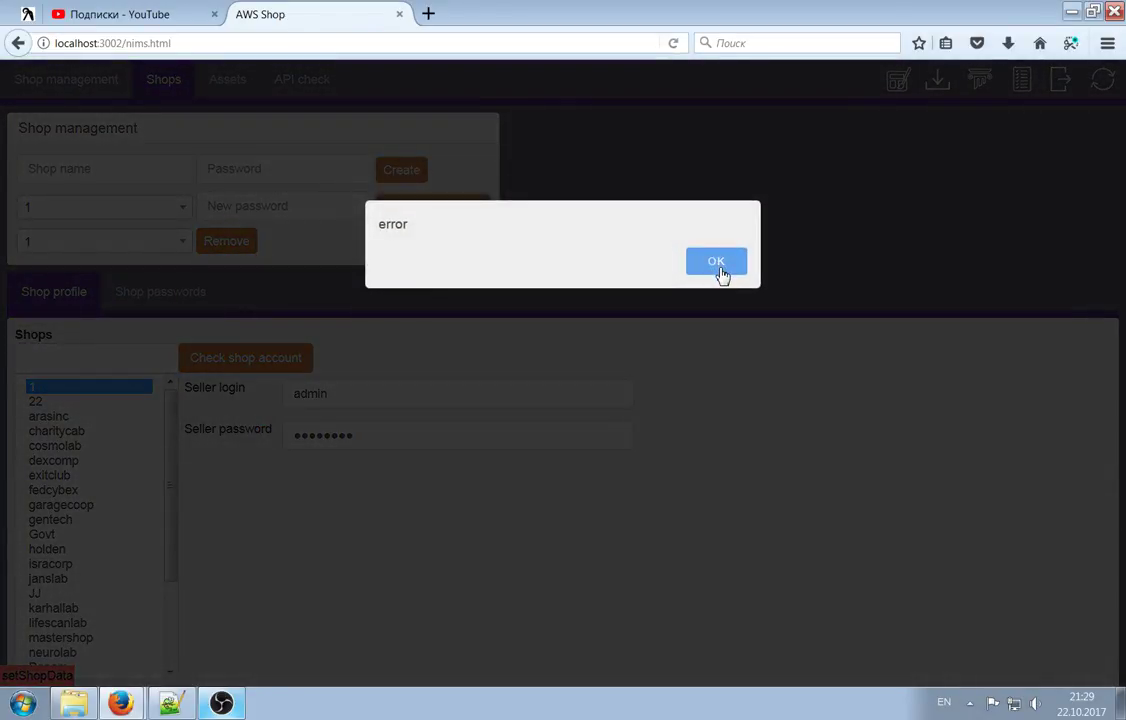
{"action": "left_click", "coordinate": [718, 268]}
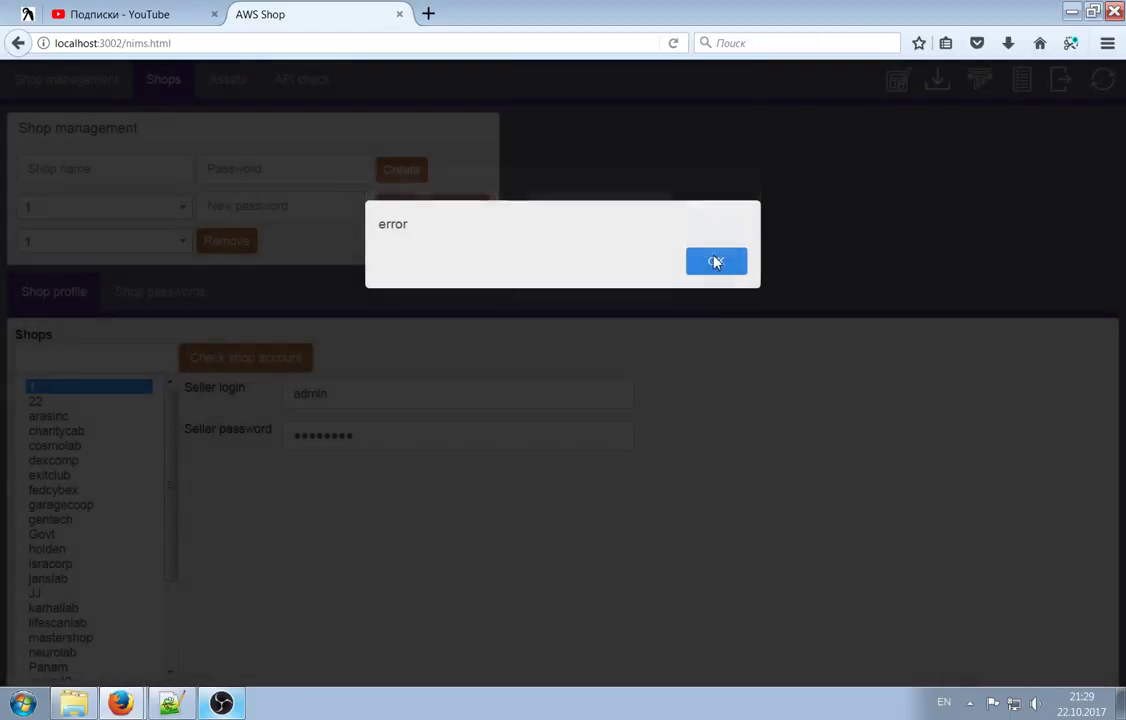
{"action": "left_click", "coordinate": [714, 261]}
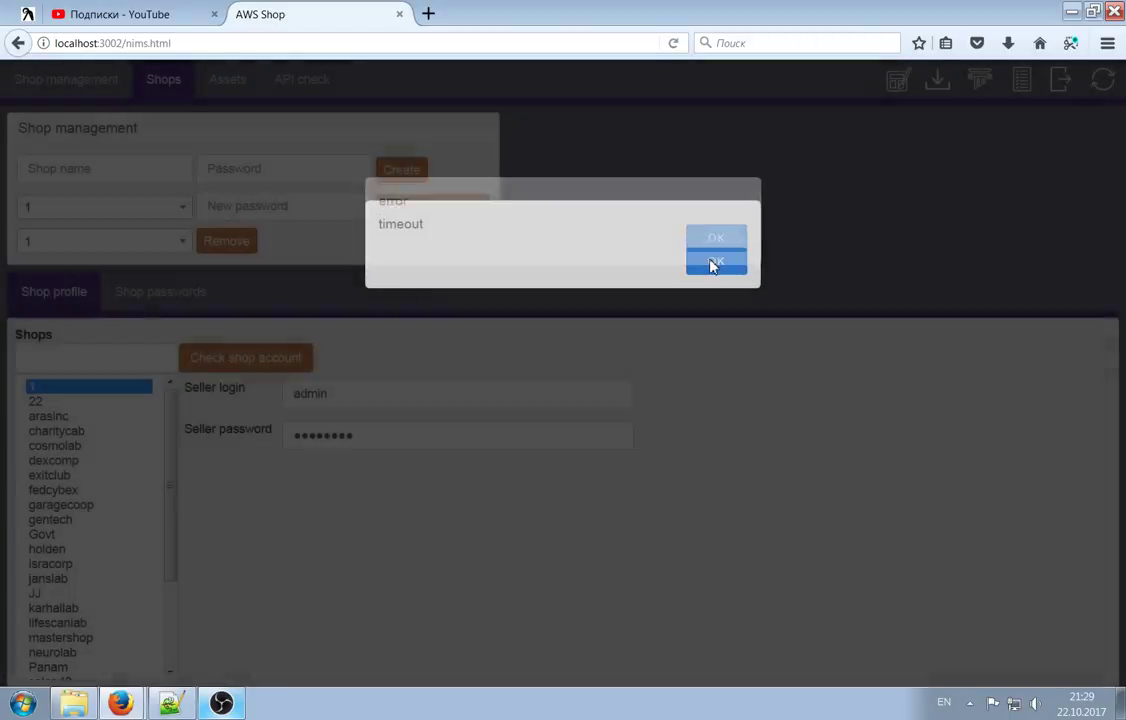
{"action": "left_click", "coordinate": [714, 264]}
{"action": "left_click", "coordinate": [736, 264]}
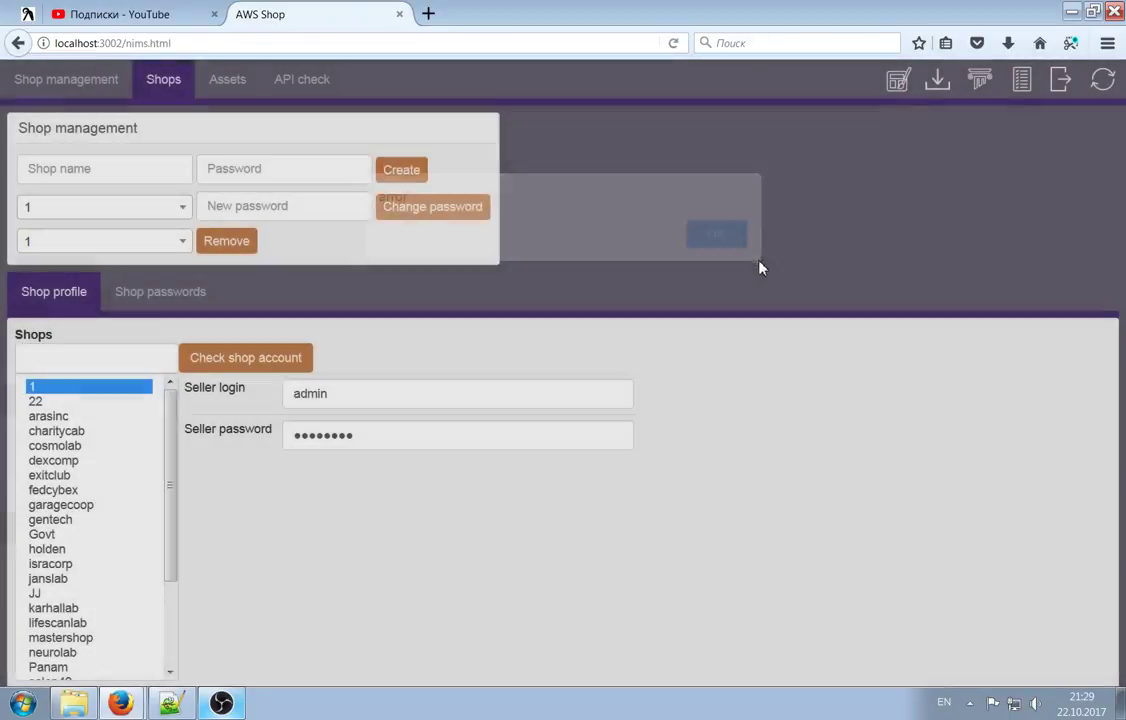
{"action": "left_click", "coordinate": [1045, 80]}
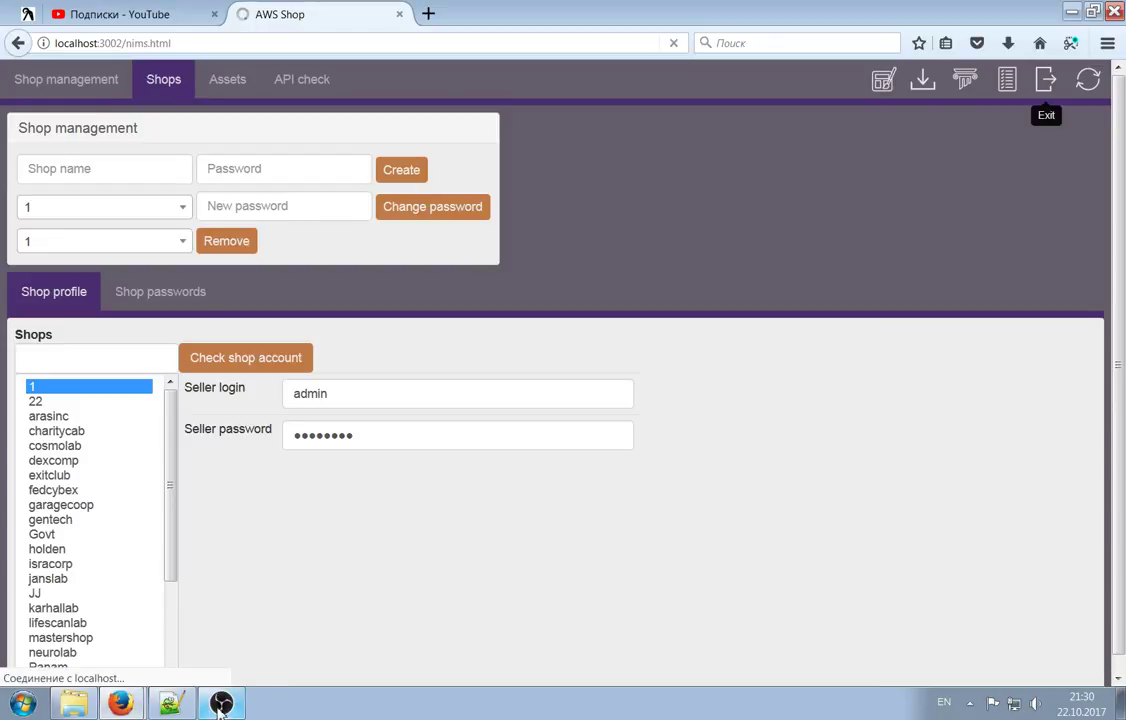
Relaunch the server by running start.bat from the project folder, then return to the browser
{"action": "left_click", "coordinate": [73, 703]}
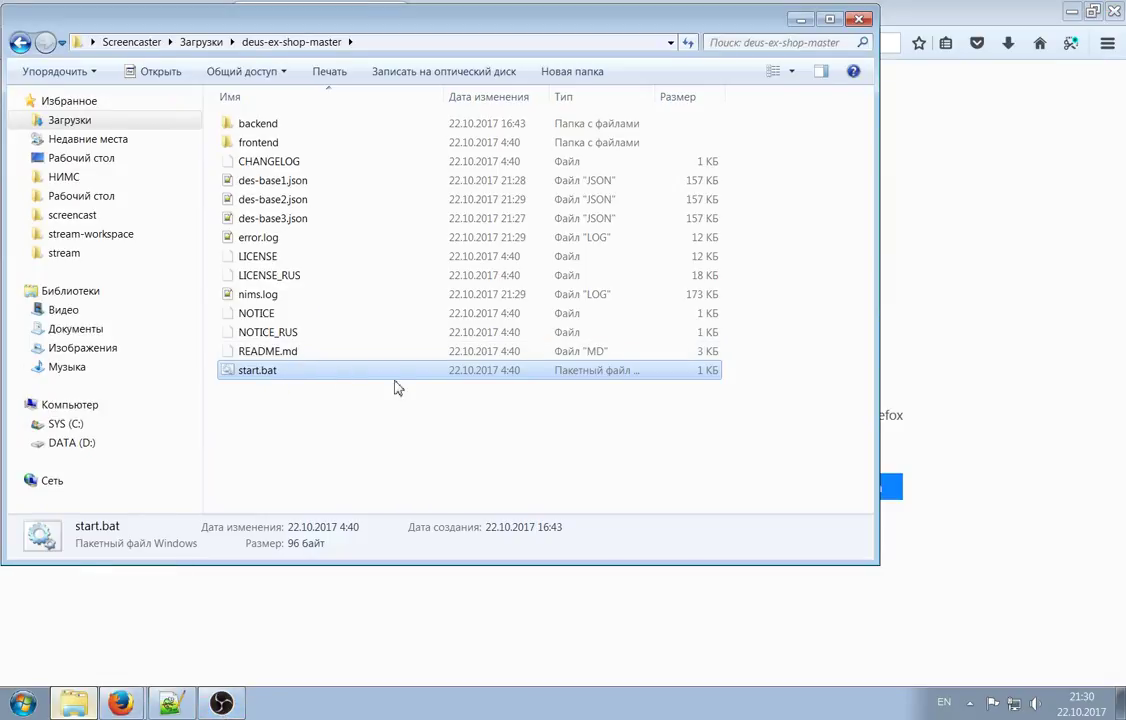
{"action": "double_click", "coordinate": [270, 371]}
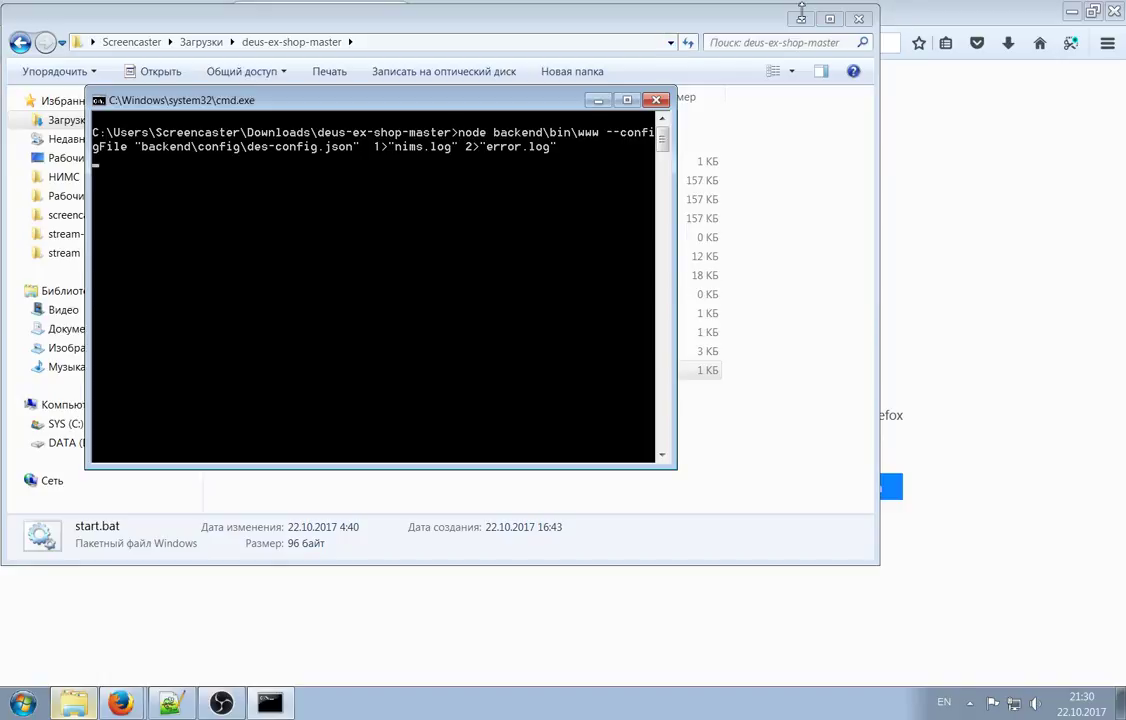
{"action": "left_click", "coordinate": [800, 19]}
{"action": "left_click", "coordinate": [251, 21]}
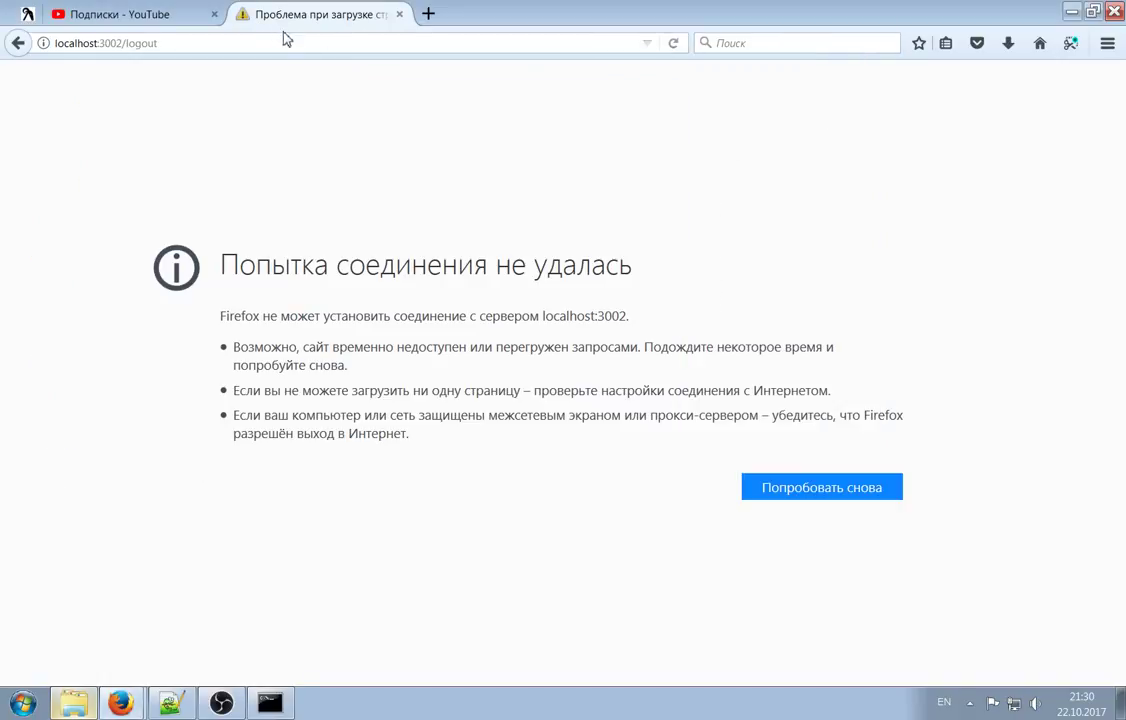
Strip /logout from the address to reach the login page and try signing in with shop 1's credentials
{"action": "left_click", "coordinate": [163, 42]}
{"action": "left_click_drag", "start_coordinate": [123, 43], "coordinate": [236, 42]}
{"action": "key", "text": "BackSpace"}
{"action": "key", "text": "Return"}
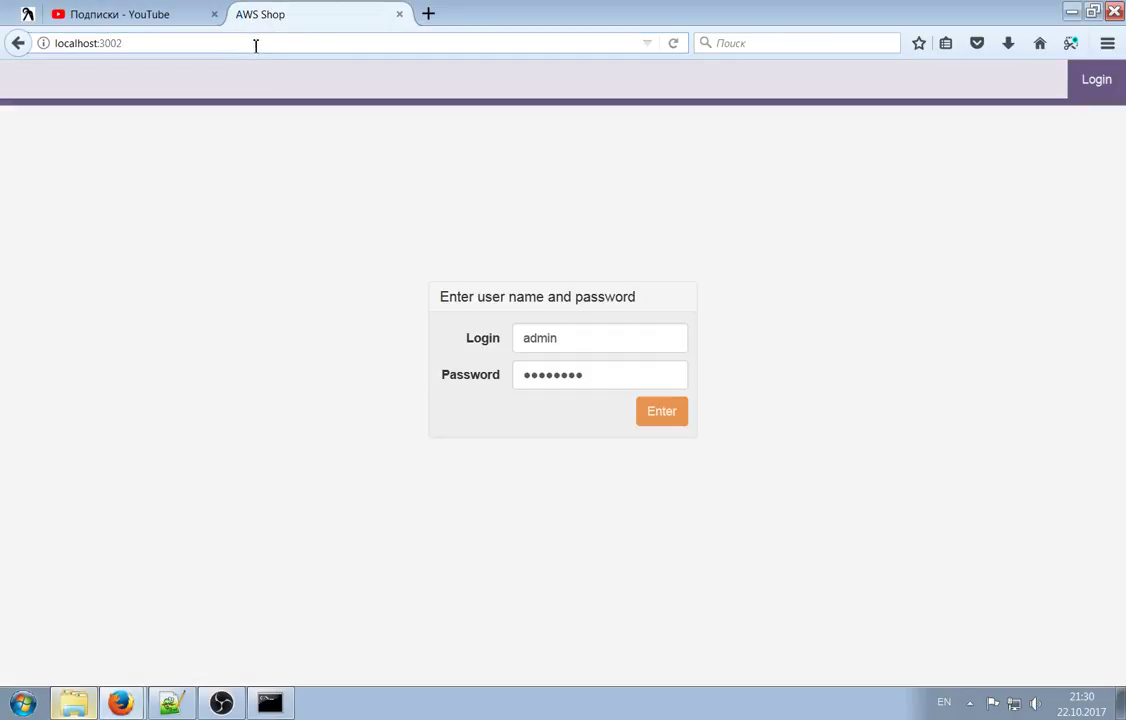
{"action": "left_click_drag", "start_coordinate": [623, 340], "coordinate": [513, 338]}
{"action": "type", "text": "1"}
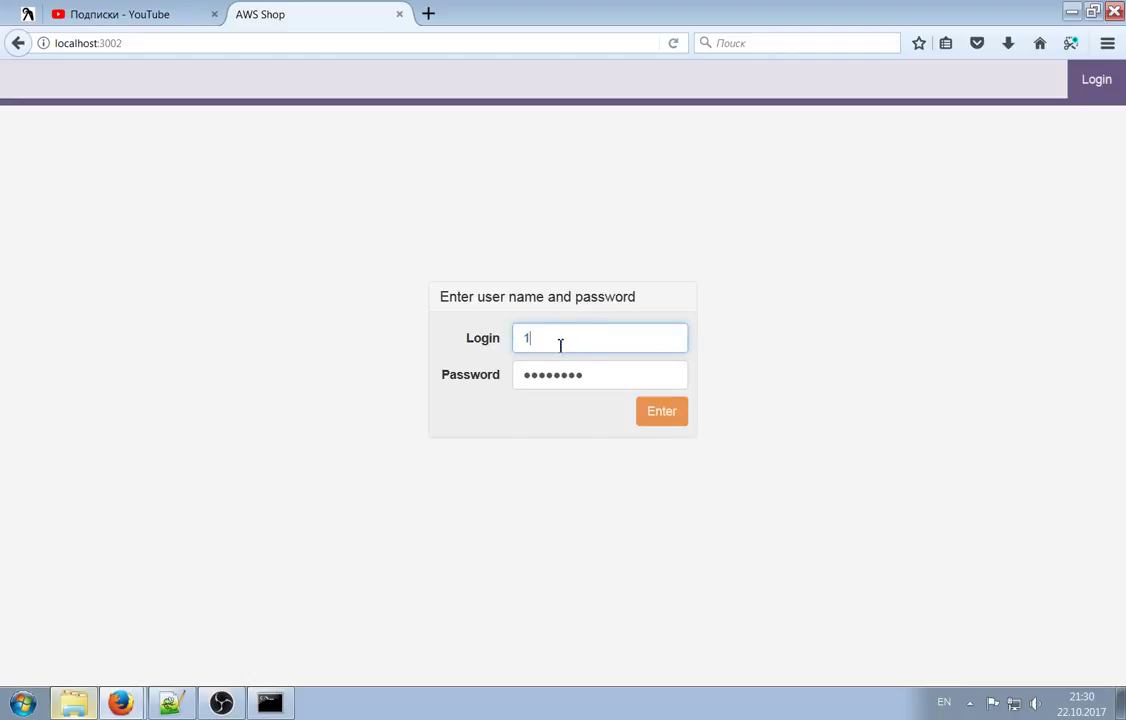
{"action": "double_click", "coordinate": [595, 377]}
{"action": "type", "text": "1"}
{"action": "left_click", "coordinate": [648, 412]}
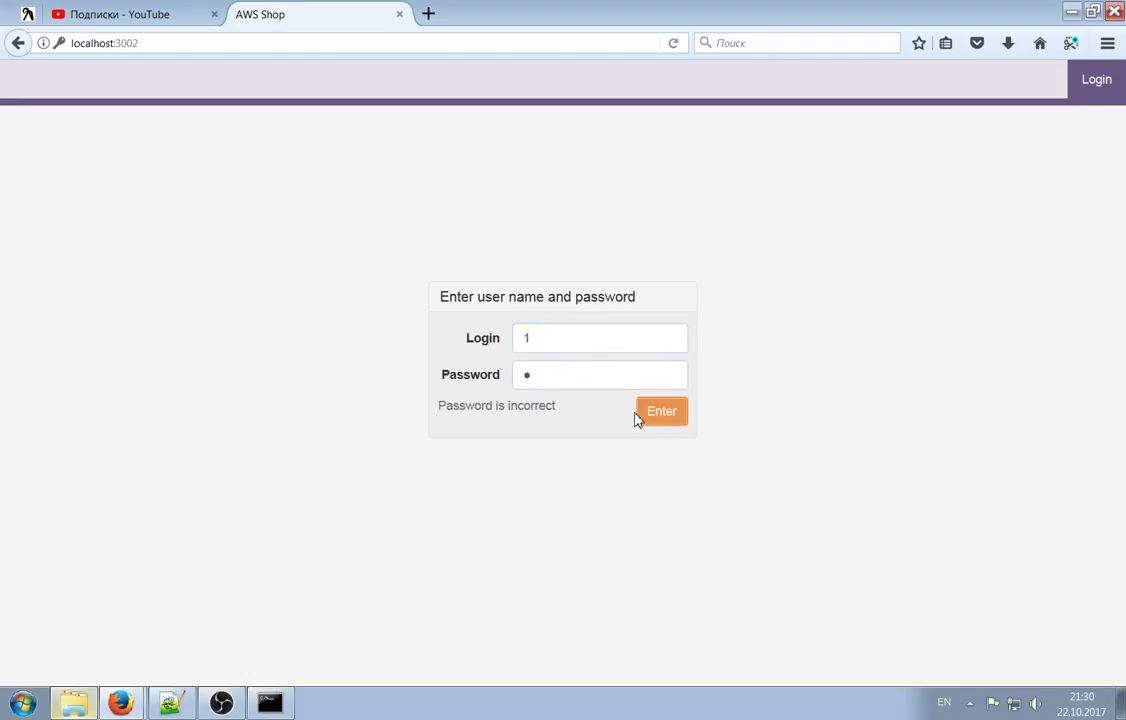
Sign in as admin using the saved admin login suggestion
{"action": "double_click", "coordinate": [533, 373]}
{"action": "type", "text": "1"}
{"action": "left_click_drag", "start_coordinate": [535, 343], "coordinate": [511, 349]}
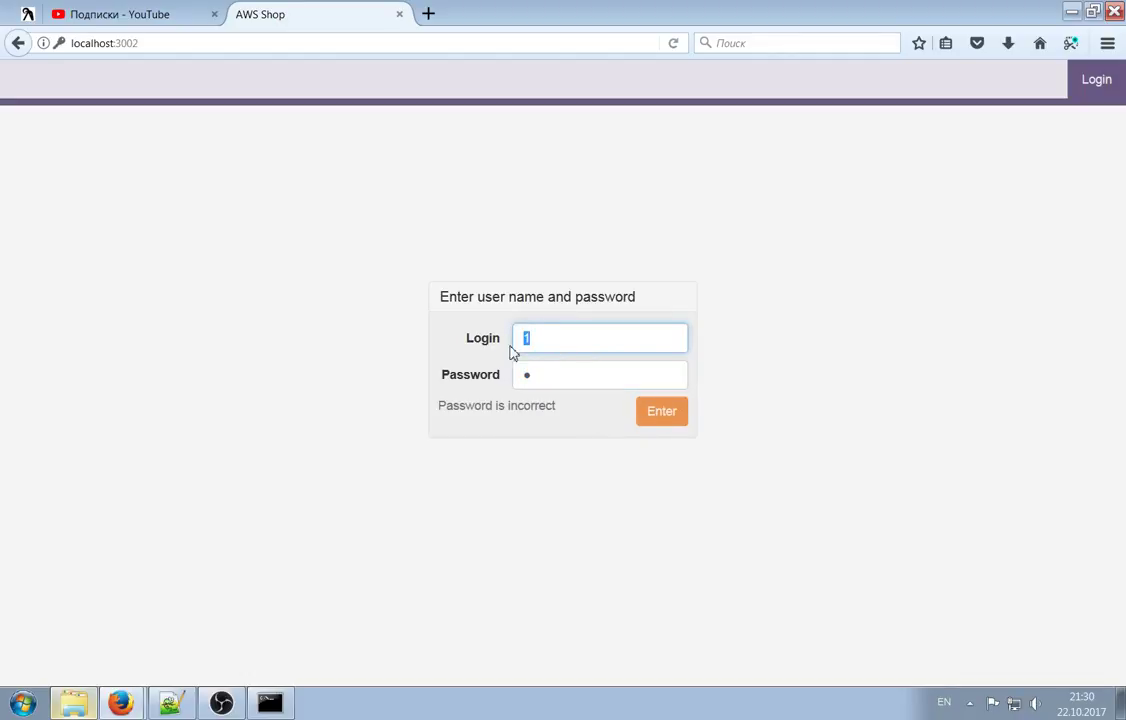
{"action": "type", "text": "ad"}
{"action": "left_click", "coordinate": [572, 362]}
{"action": "left_click", "coordinate": [668, 416]}
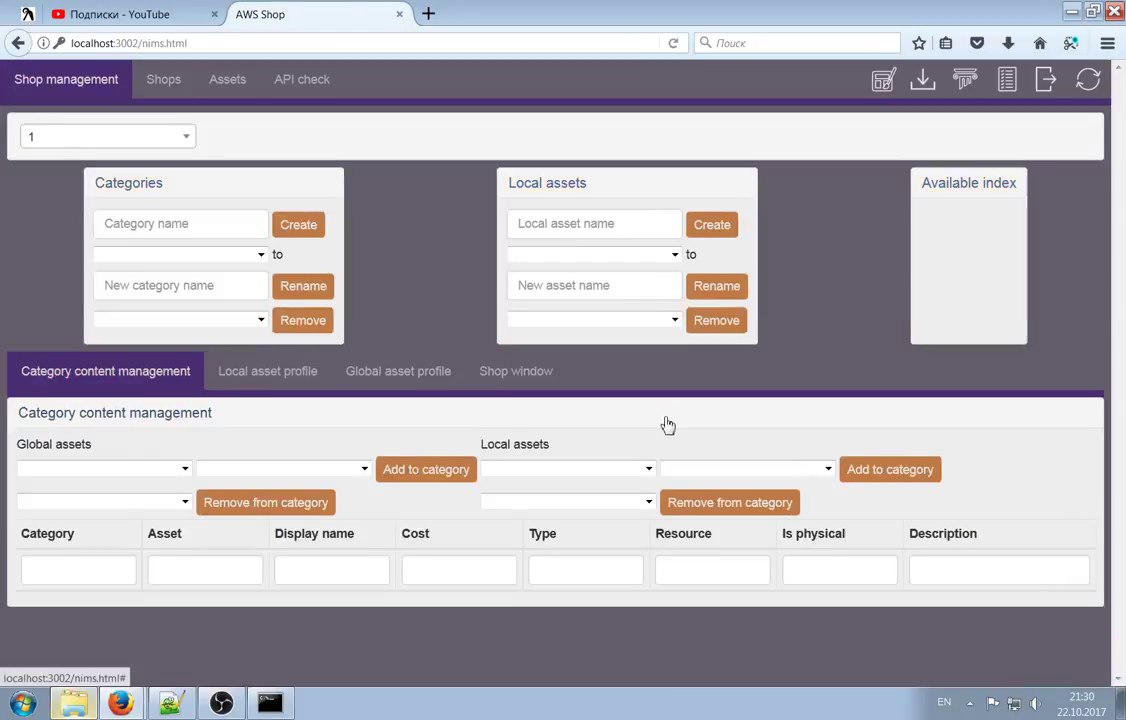
On the Shops list, enter a new password for the first shop and apply it
{"action": "left_click", "coordinate": [155, 85]}
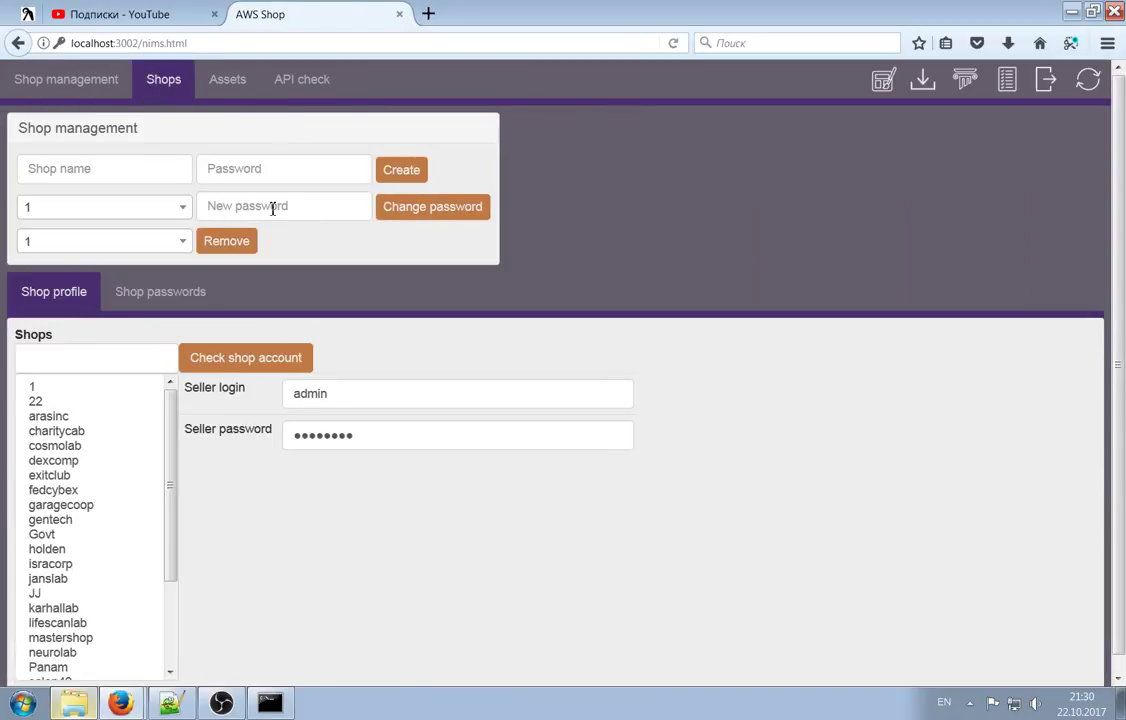
{"action": "left_click", "coordinate": [344, 205]}
{"action": "type", "text": "1"}
{"action": "left_click", "coordinate": [428, 210]}
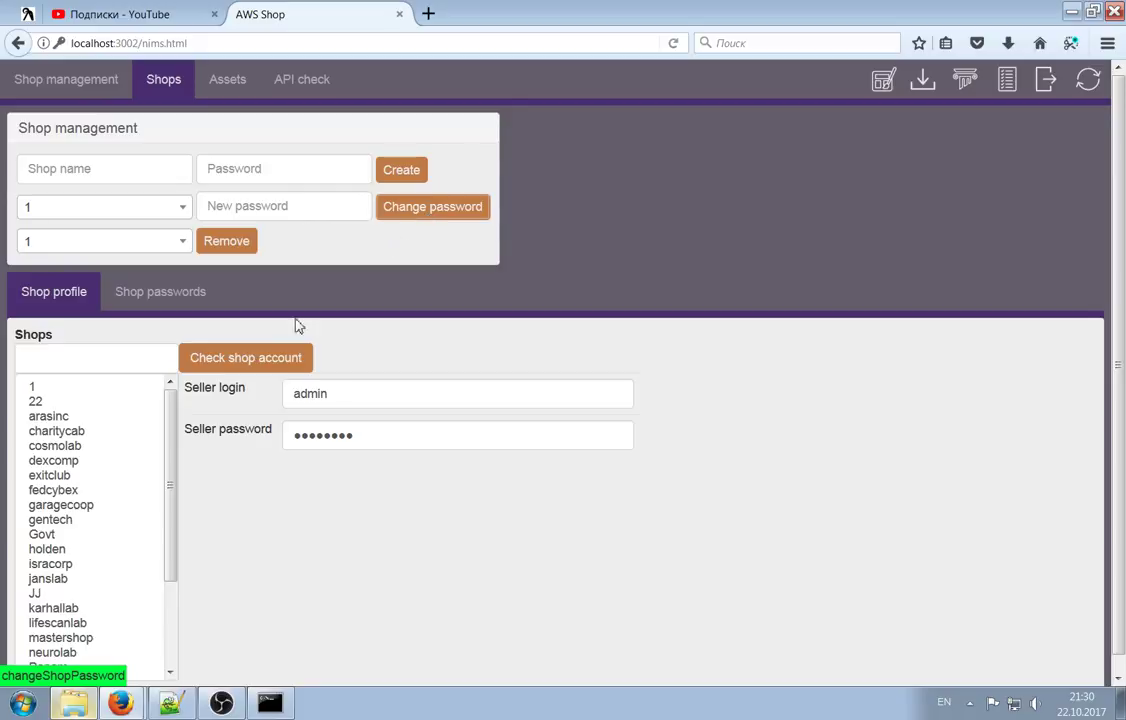
{"action": "left_click", "coordinate": [98, 392]}
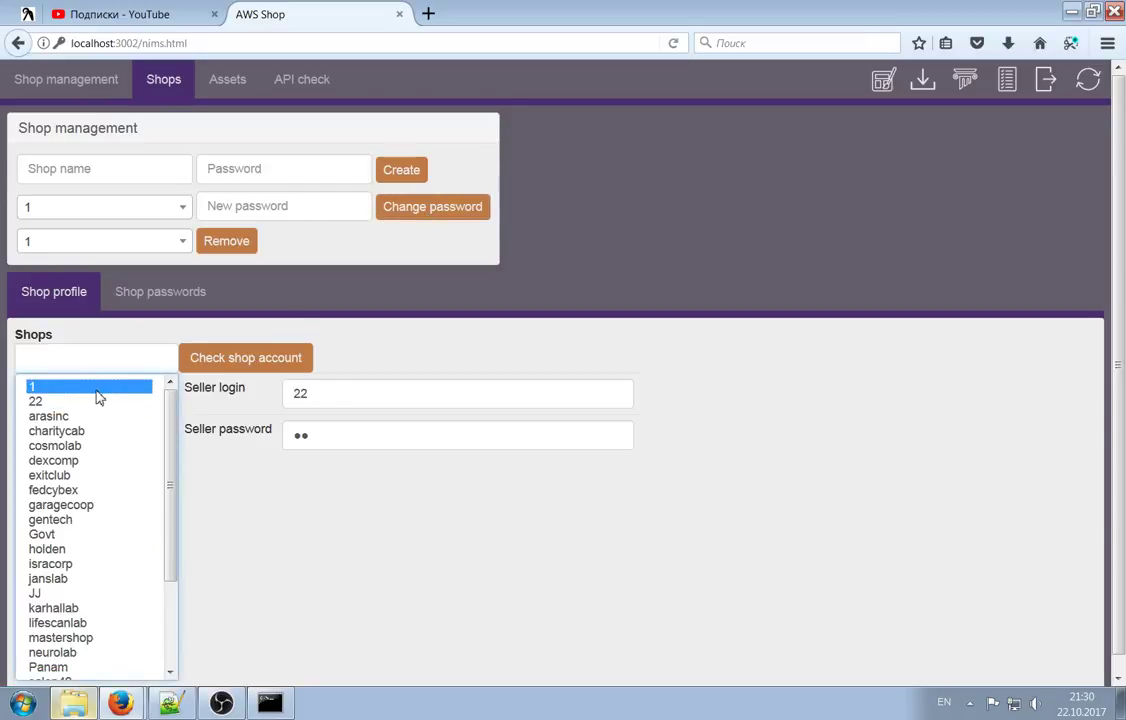
Log out of admin and sign in with shop 1's seller account and its new password
{"action": "left_click", "coordinate": [1050, 85]}
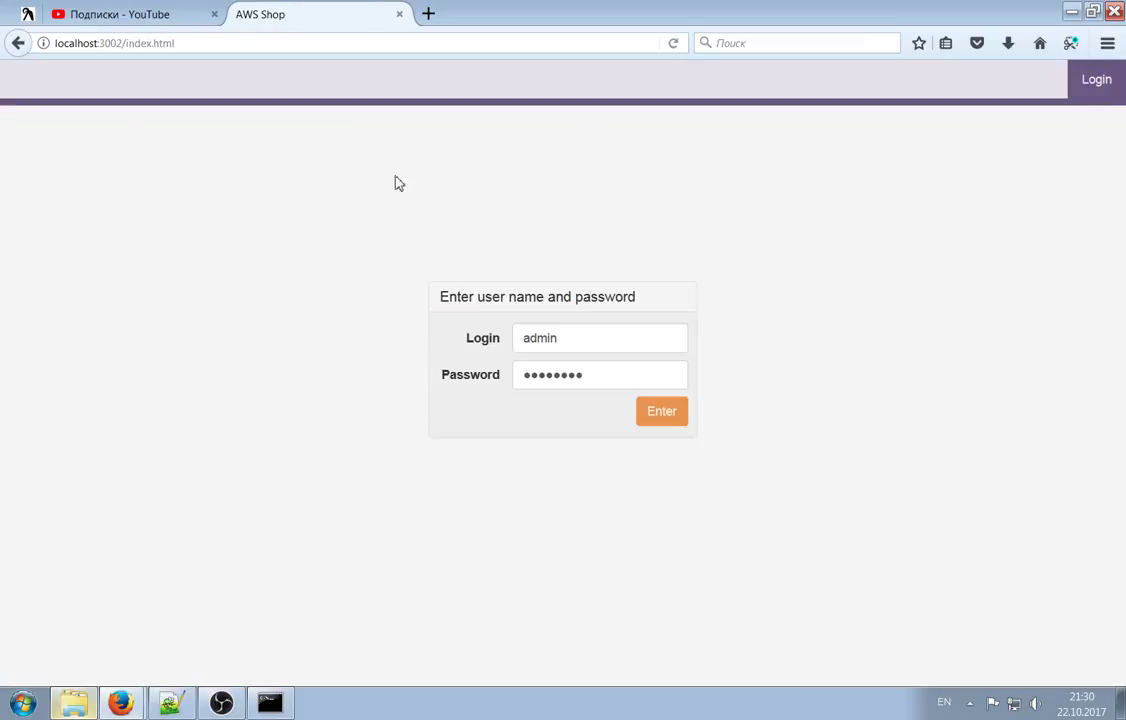
{"action": "double_click", "coordinate": [560, 337]}
{"action": "type", "text": "1"}
{"action": "key", "text": "Tab"}
{"action": "type", "text": "1"}
{"action": "left_click", "coordinate": [651, 415]}
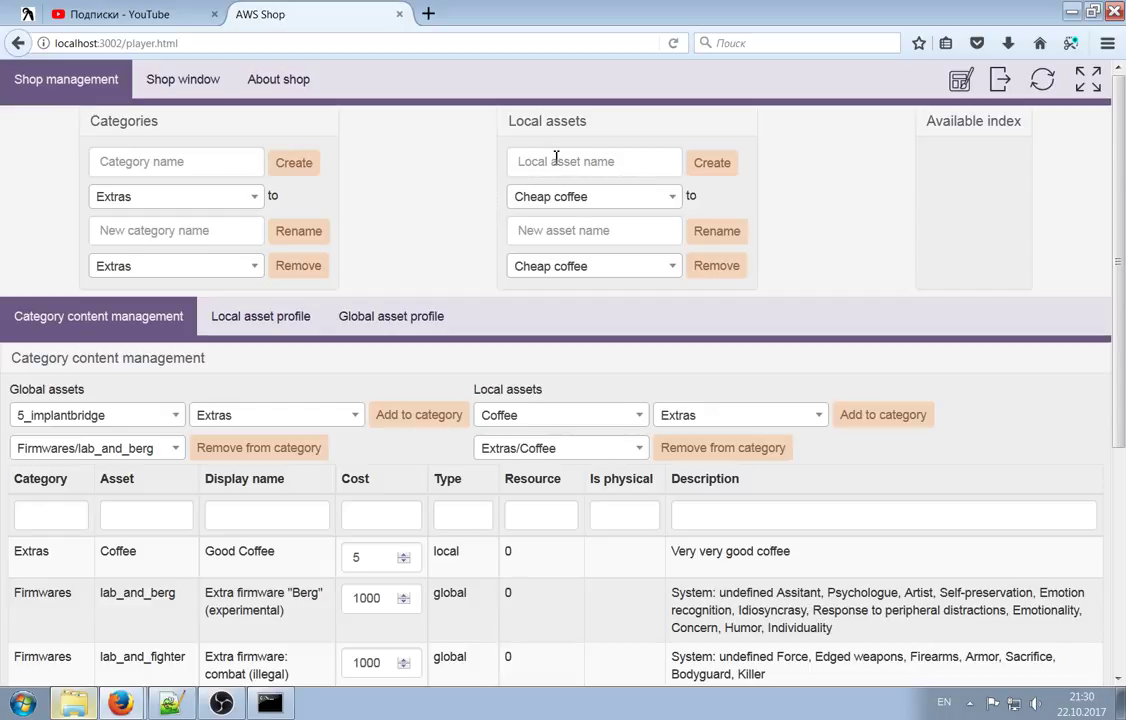
Go full screen with F11, scroll through the Category content management table, then view the local asset profile
{"action": "key", "text": "F11"}
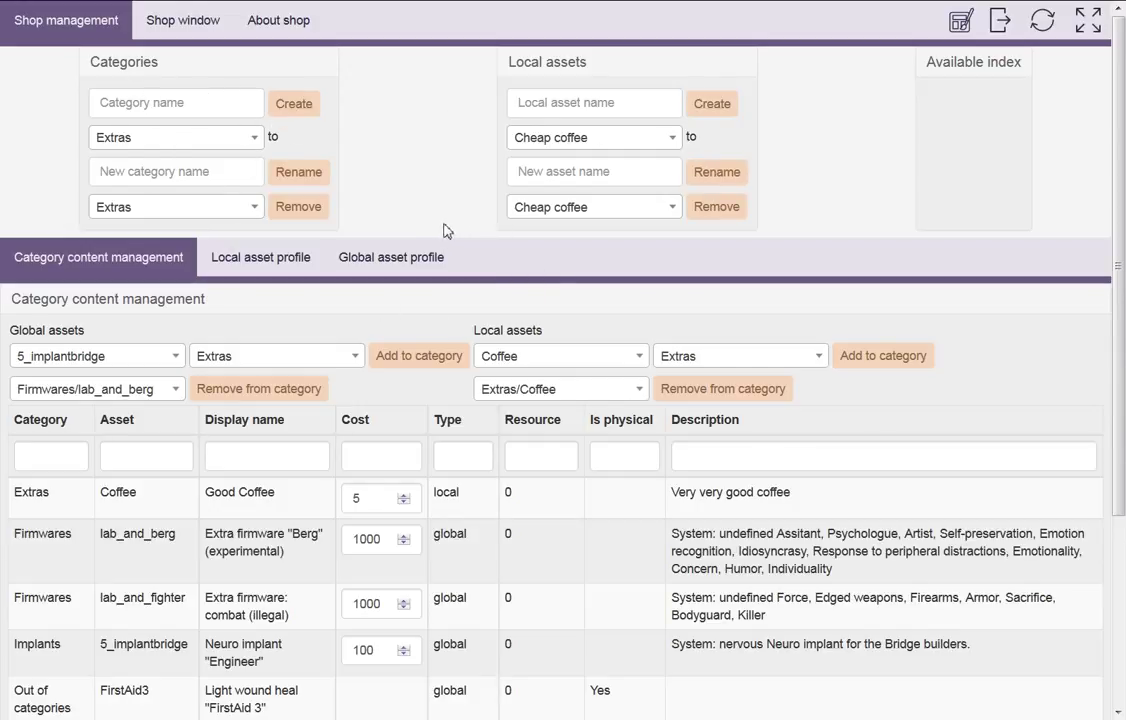
{"action": "scroll", "coordinate": [914, 456], "scroll_direction": "down", "scroll_amount": 3}
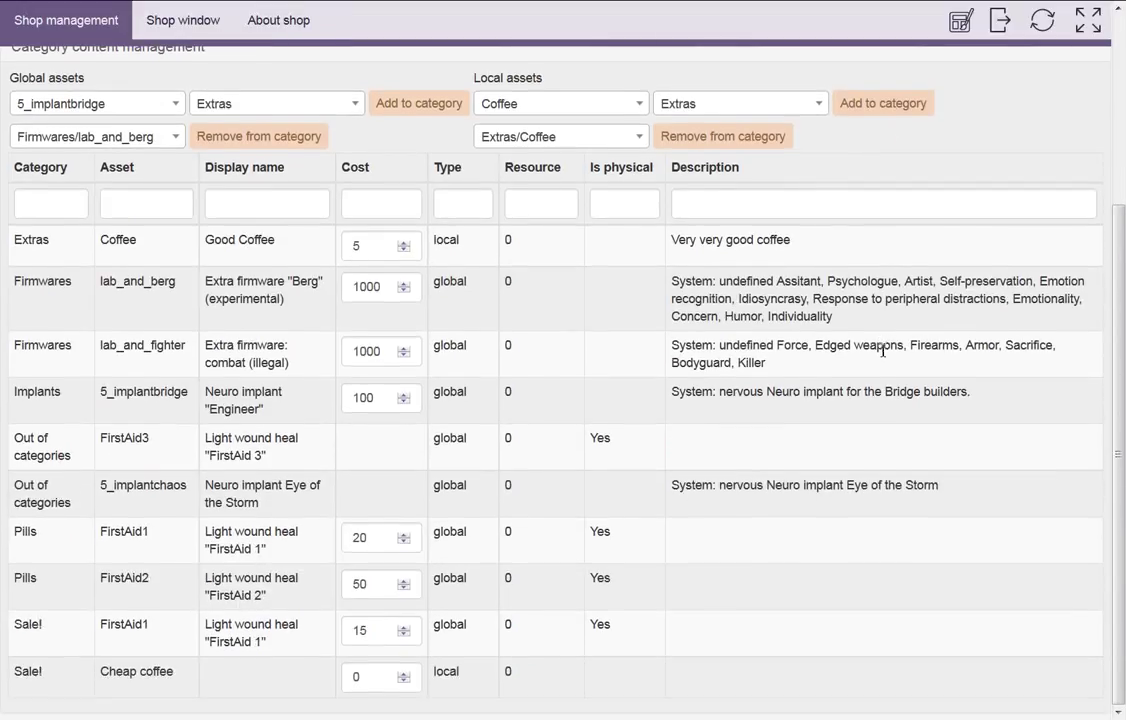
{"action": "scroll", "coordinate": [648, 360], "scroll_direction": "up", "scroll_amount": 3}
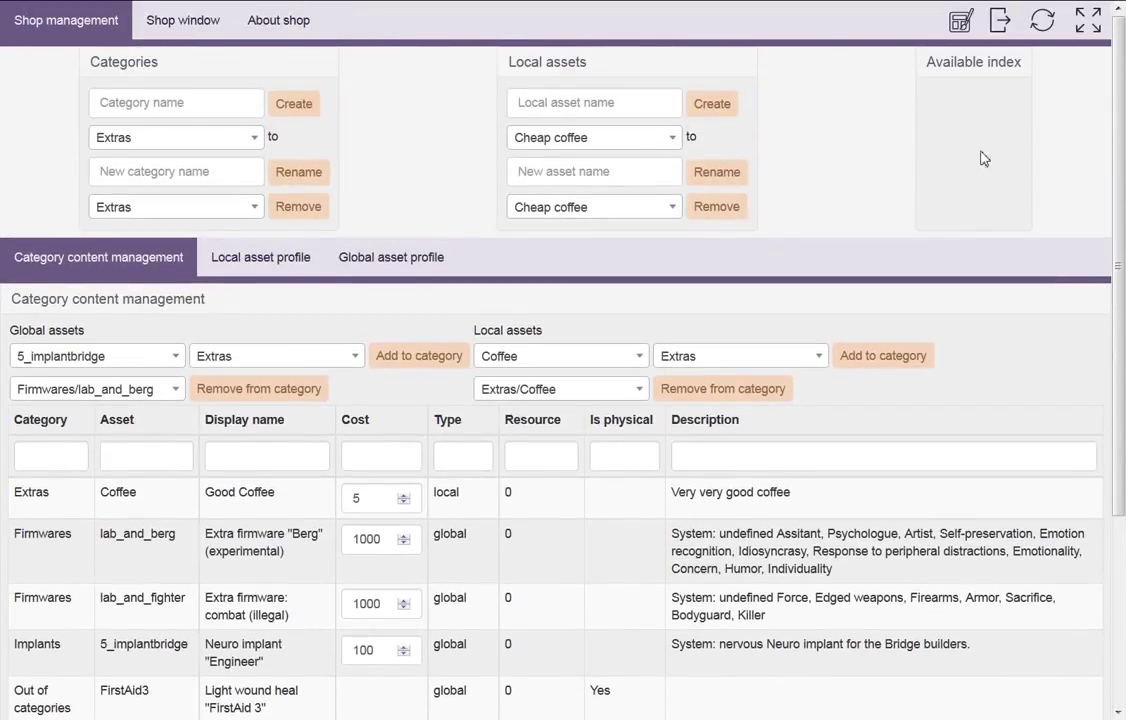
{"action": "scroll", "coordinate": [455, 337], "scroll_direction": "down", "scroll_amount": 2}
{"action": "scroll", "coordinate": [180, 375], "scroll_direction": "up", "scroll_amount": 2}
{"action": "scroll", "coordinate": [200, 420], "scroll_direction": "down", "scroll_amount": 3}
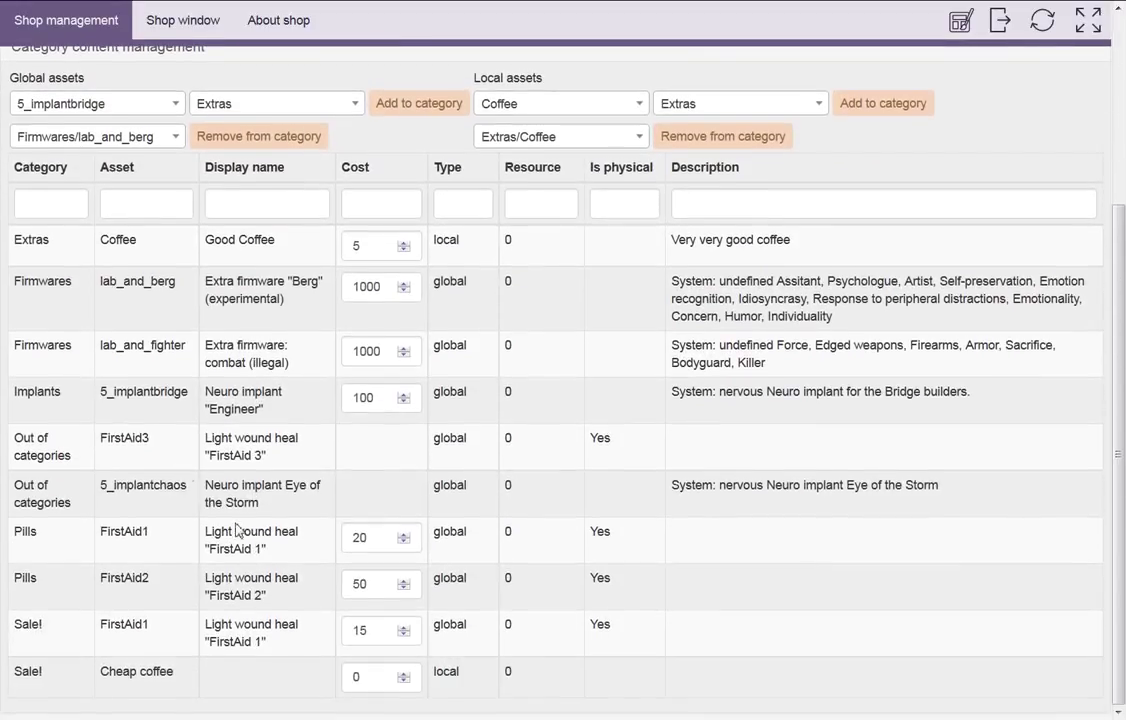
{"action": "scroll", "coordinate": [45, 330], "scroll_direction": "up", "scroll_amount": 1}
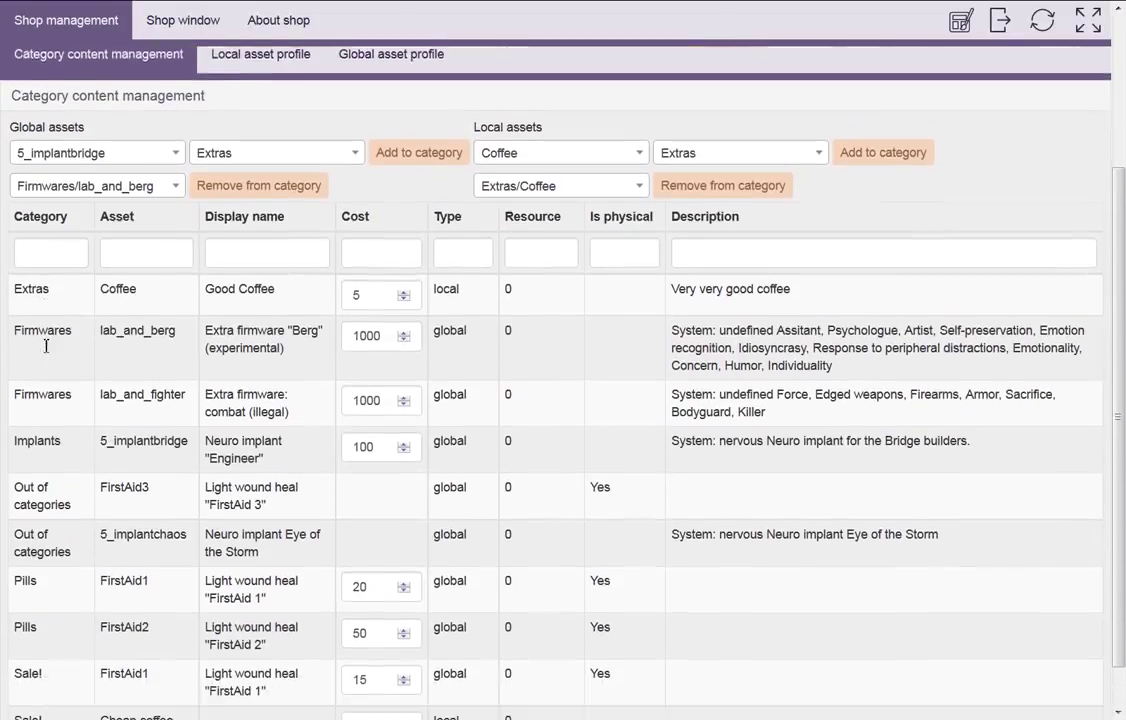
{"action": "scroll", "coordinate": [45, 345], "scroll_direction": "down", "scroll_amount": 1}
{"action": "scroll", "coordinate": [505, 493], "scroll_direction": "up", "scroll_amount": 4}
{"action": "scroll", "coordinate": [360, 381], "scroll_direction": "down", "scroll_amount": 4}
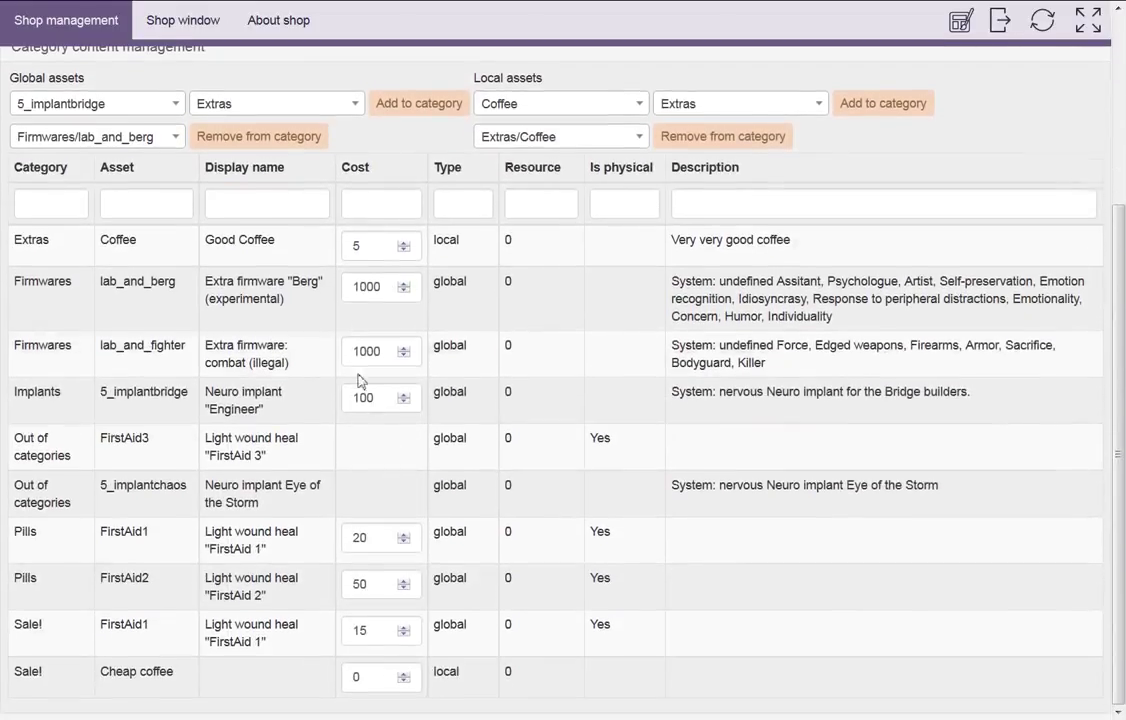
{"action": "scroll", "coordinate": [360, 322], "scroll_direction": "up", "scroll_amount": 5}
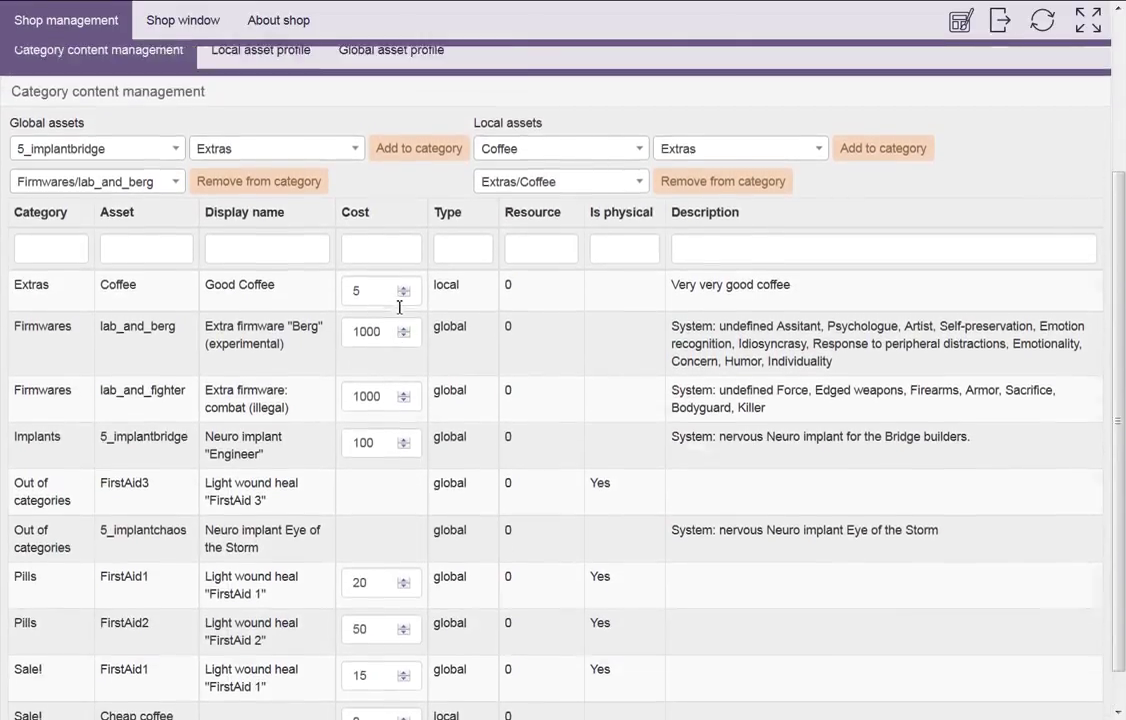
{"action": "left_click", "coordinate": [303, 258]}
Flip between the global and local asset profiles, then show the Shop window with the toolbar hidden
{"action": "left_click", "coordinate": [415, 262]}
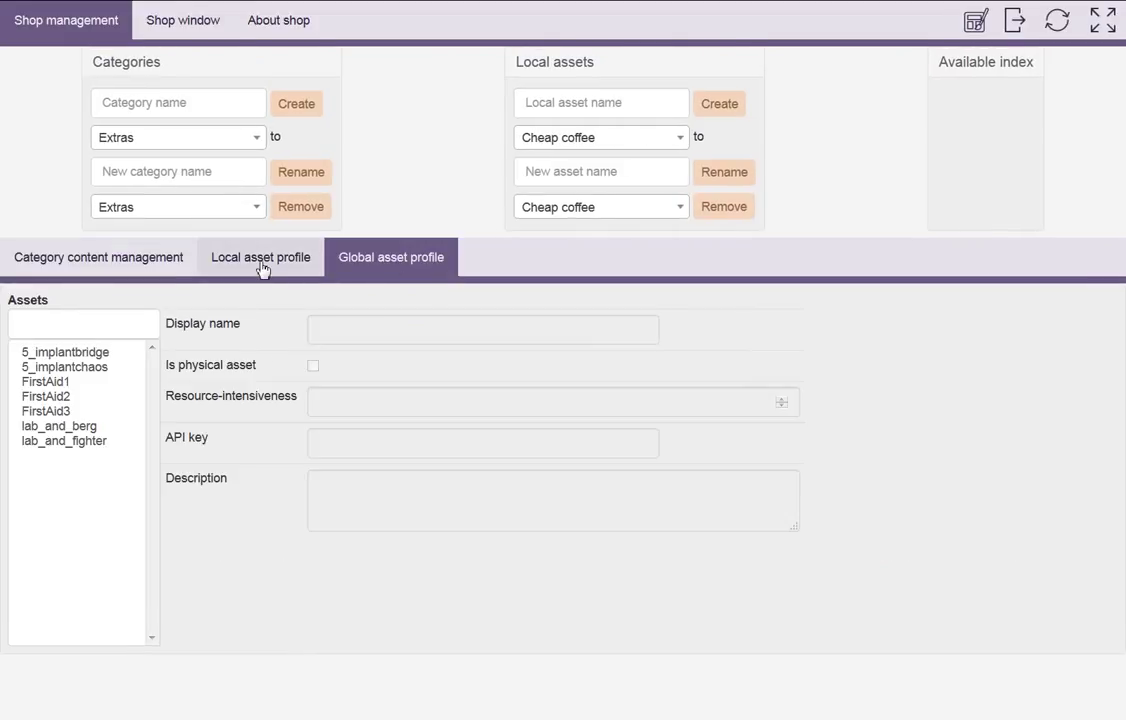
{"action": "left_click", "coordinate": [261, 264]}
{"action": "left_click", "coordinate": [405, 262]}
{"action": "left_click", "coordinate": [297, 257]}
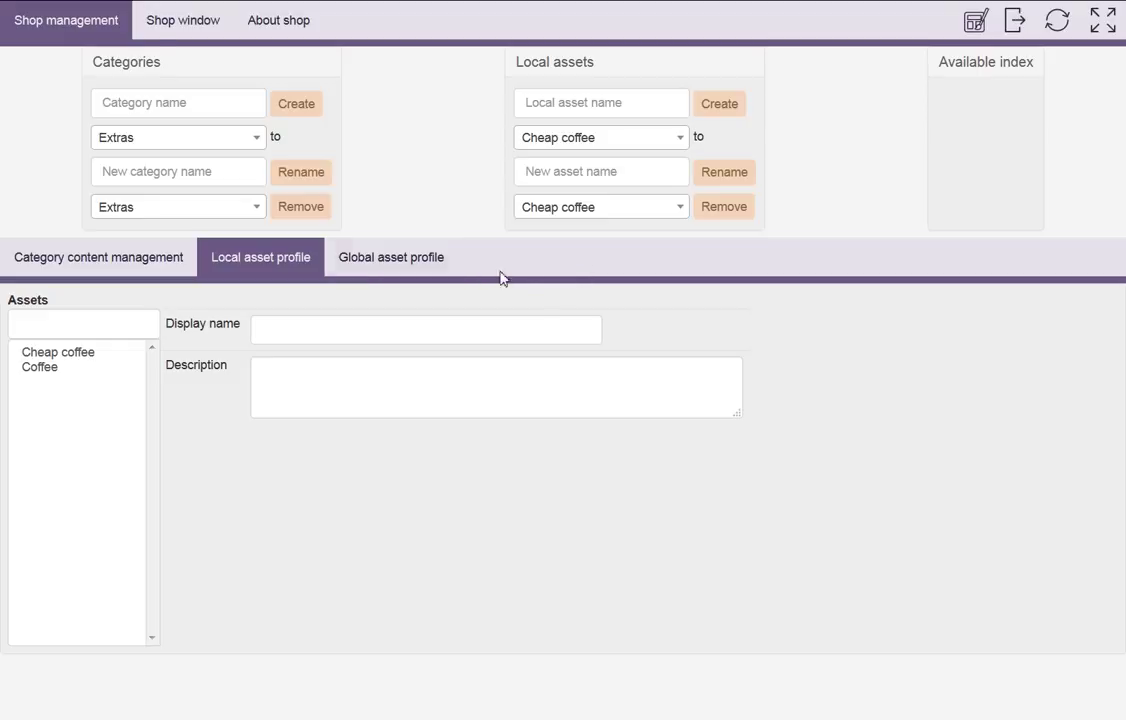
{"action": "left_click", "coordinate": [185, 27]}
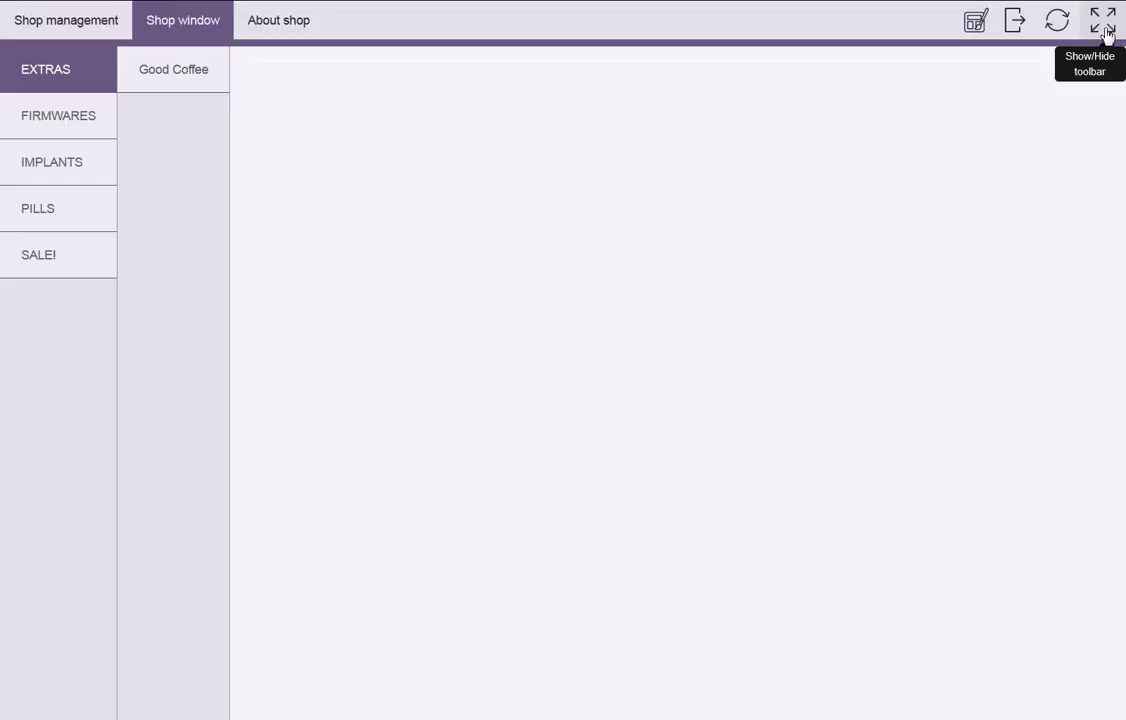
{"action": "left_click", "coordinate": [1104, 22]}
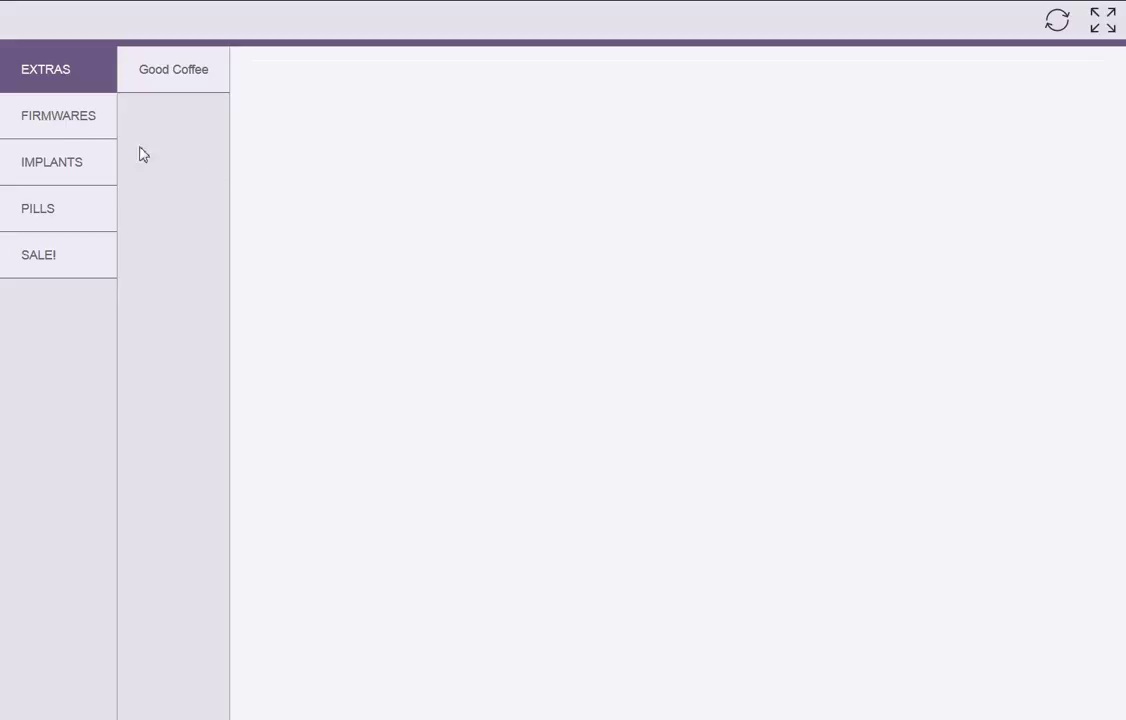
Browse FIRMWARES items (Berg experimental, combat firmware), then open SALE!'s Light wound heal "FirstAid 1" at cost 15
{"action": "left_click", "coordinate": [55, 128]}
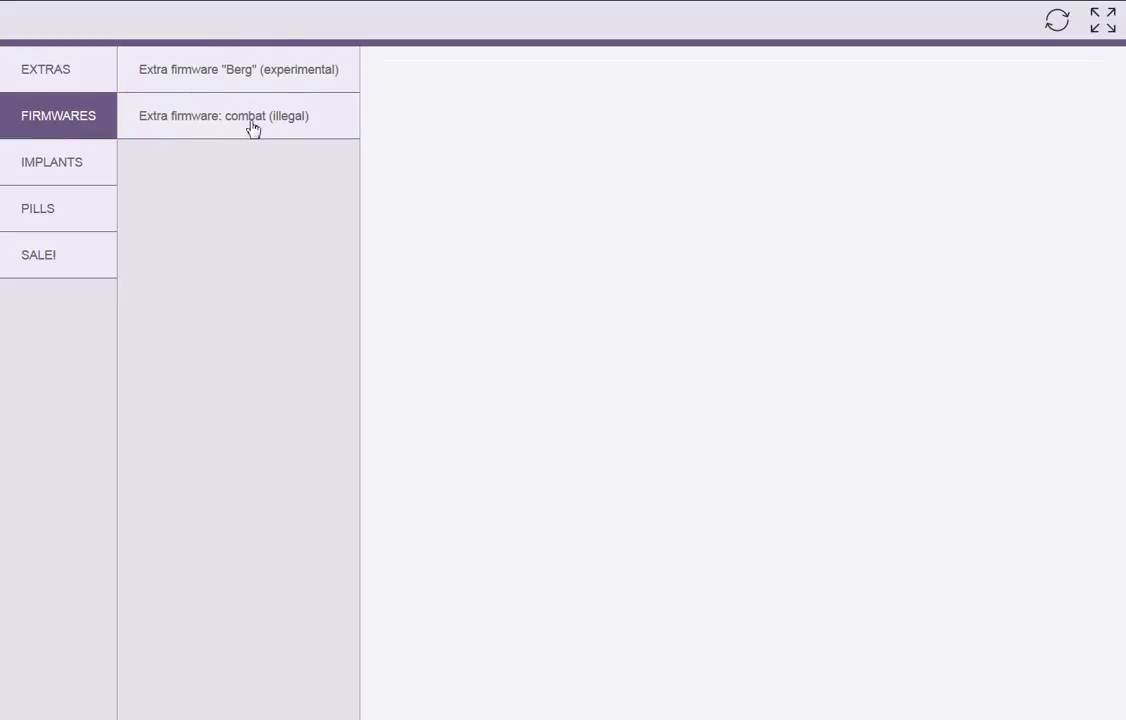
{"action": "left_click", "coordinate": [200, 76]}
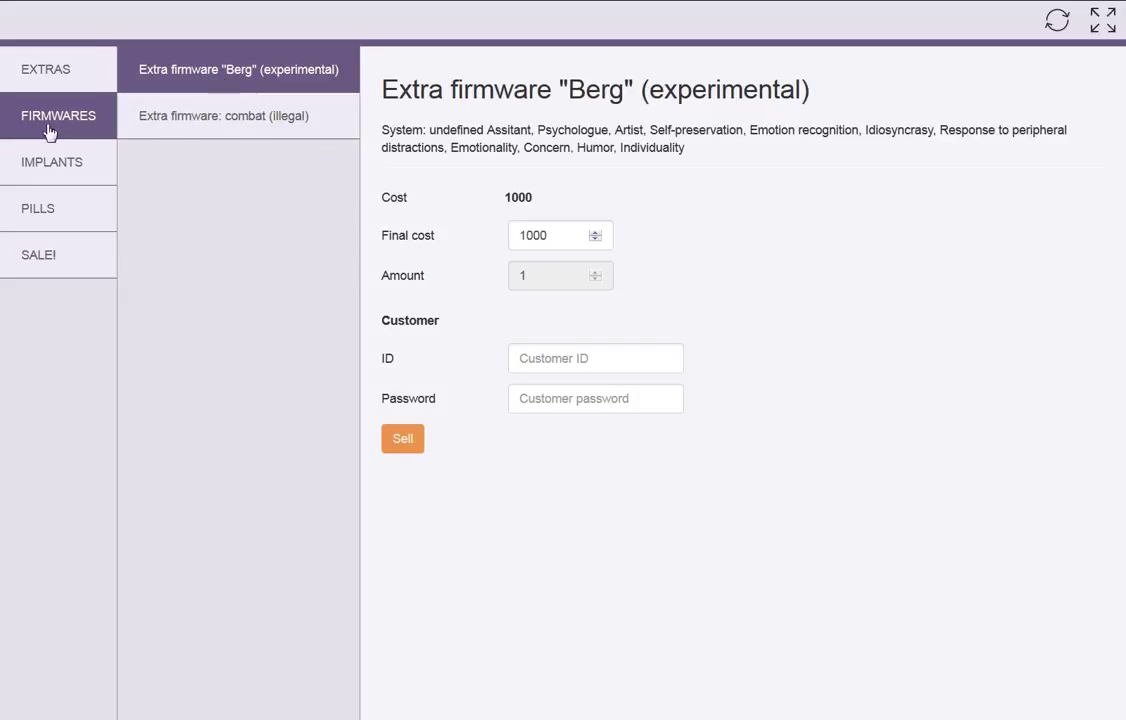
{"action": "left_click", "coordinate": [250, 115]}
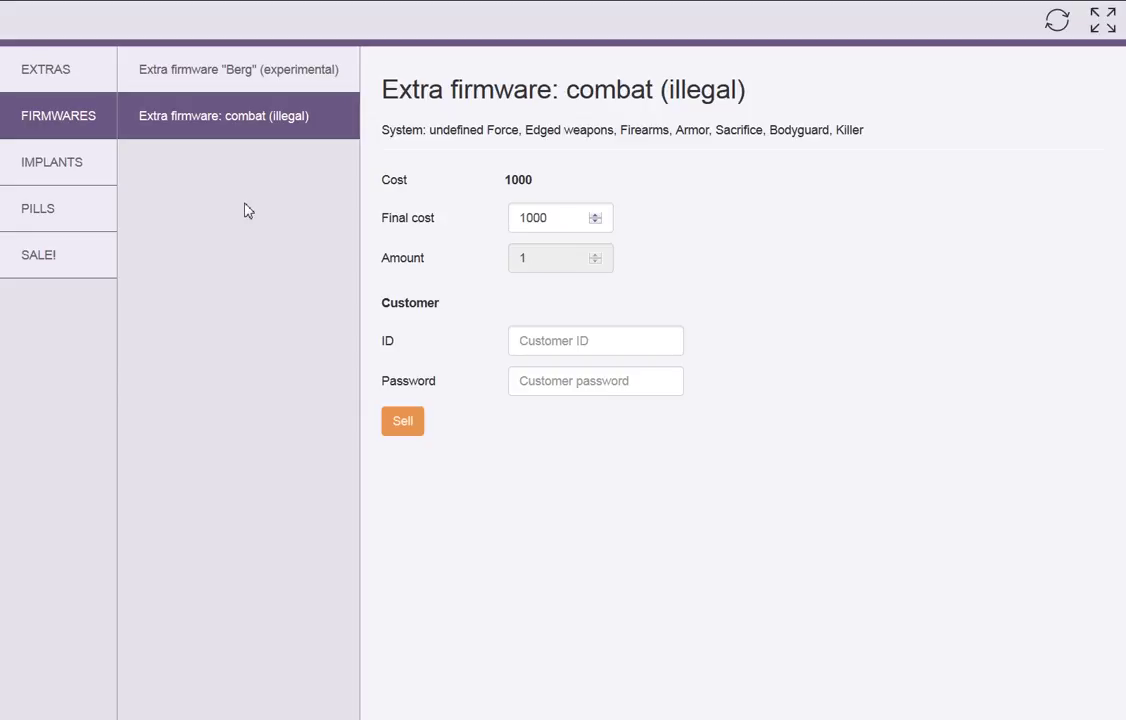
{"action": "left_click", "coordinate": [553, 224]}
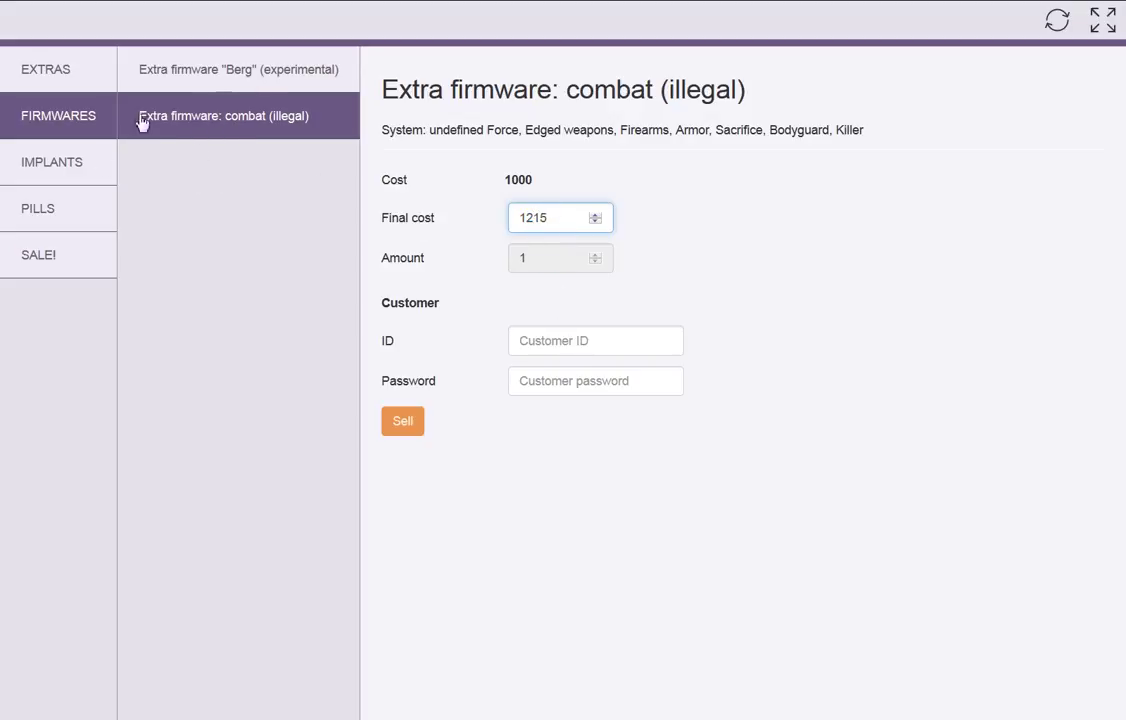
{"action": "left_click", "coordinate": [82, 212]}
{"action": "left_click", "coordinate": [86, 260]}
{"action": "left_click", "coordinate": [185, 112]}
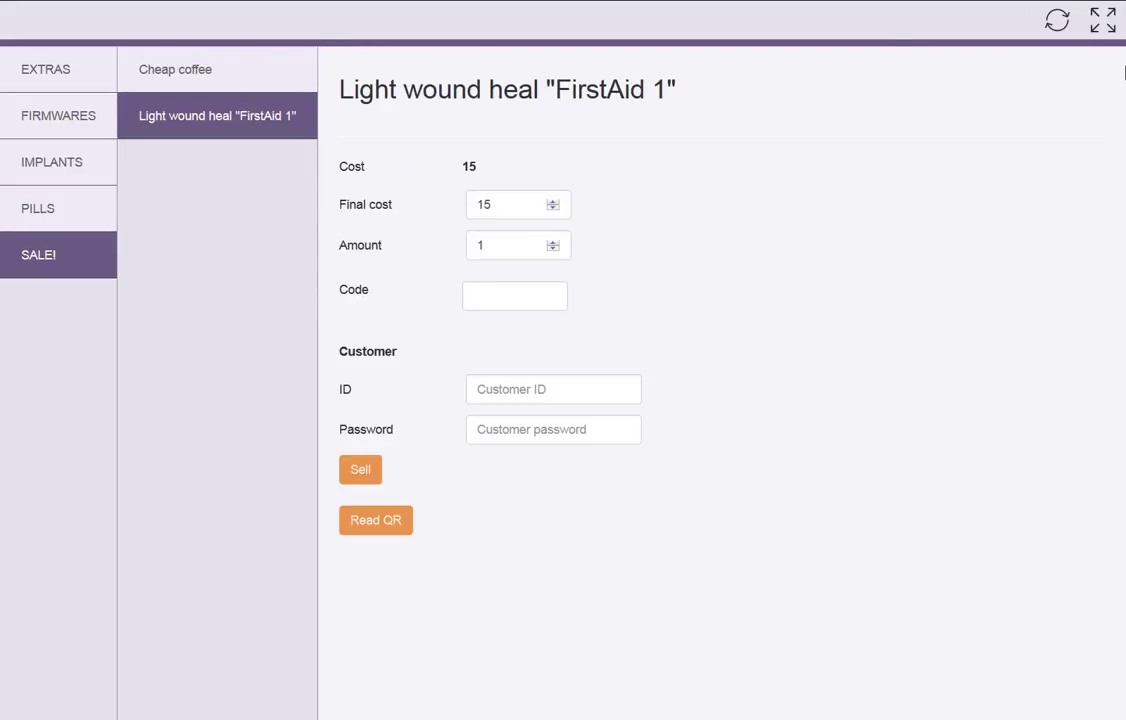
Restore the toolbar, cycle the theme to blue, view EXTRAS' Good Coffee, and go back to Shop management
{"action": "left_click", "coordinate": [1103, 20]}
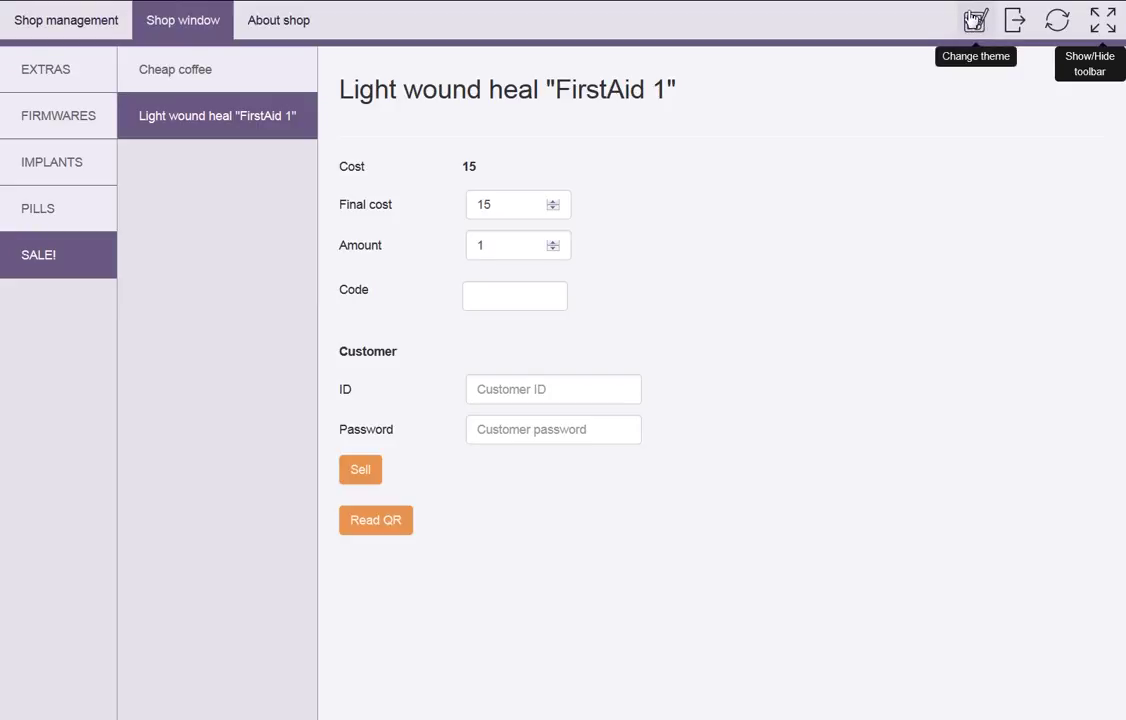
{"action": "left_click", "coordinate": [973, 20]}
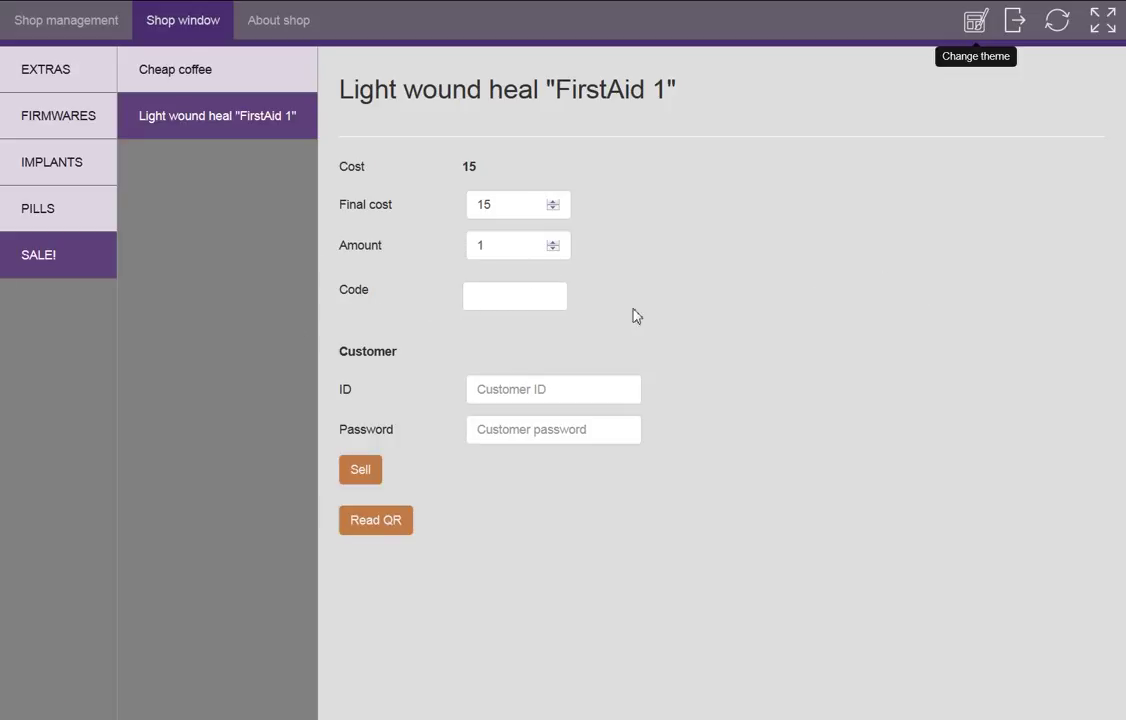
{"action": "left_click", "coordinate": [969, 48]}
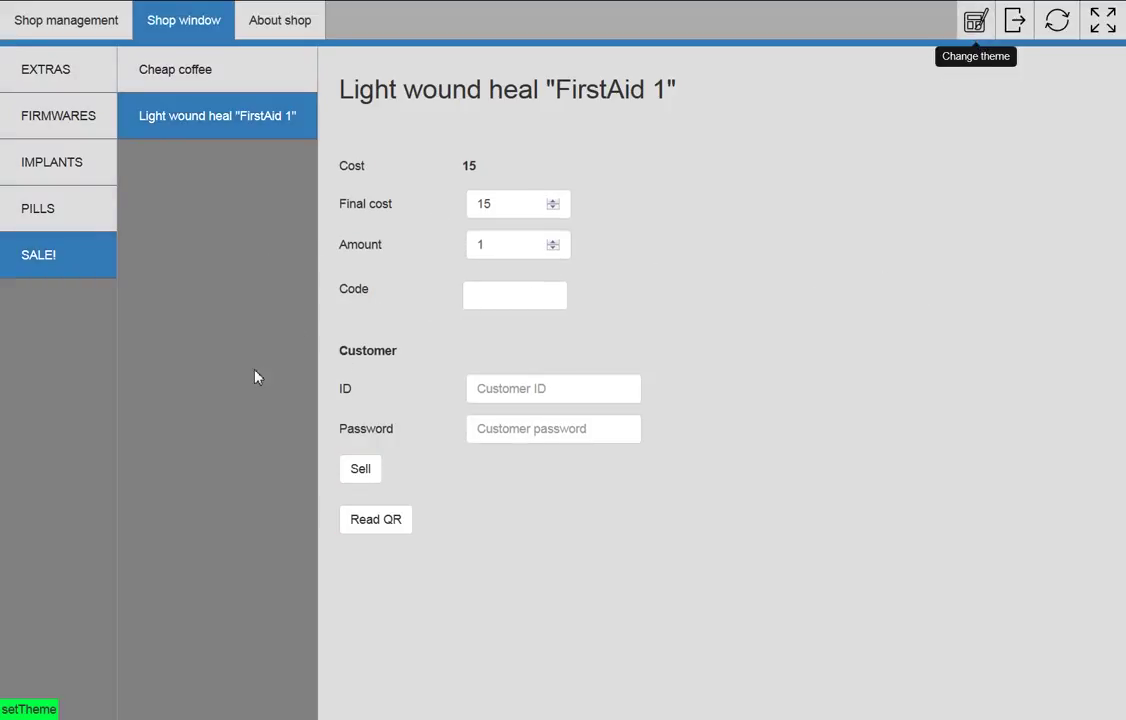
{"action": "left_click", "coordinate": [52, 148]}
{"action": "left_click", "coordinate": [95, 78]}
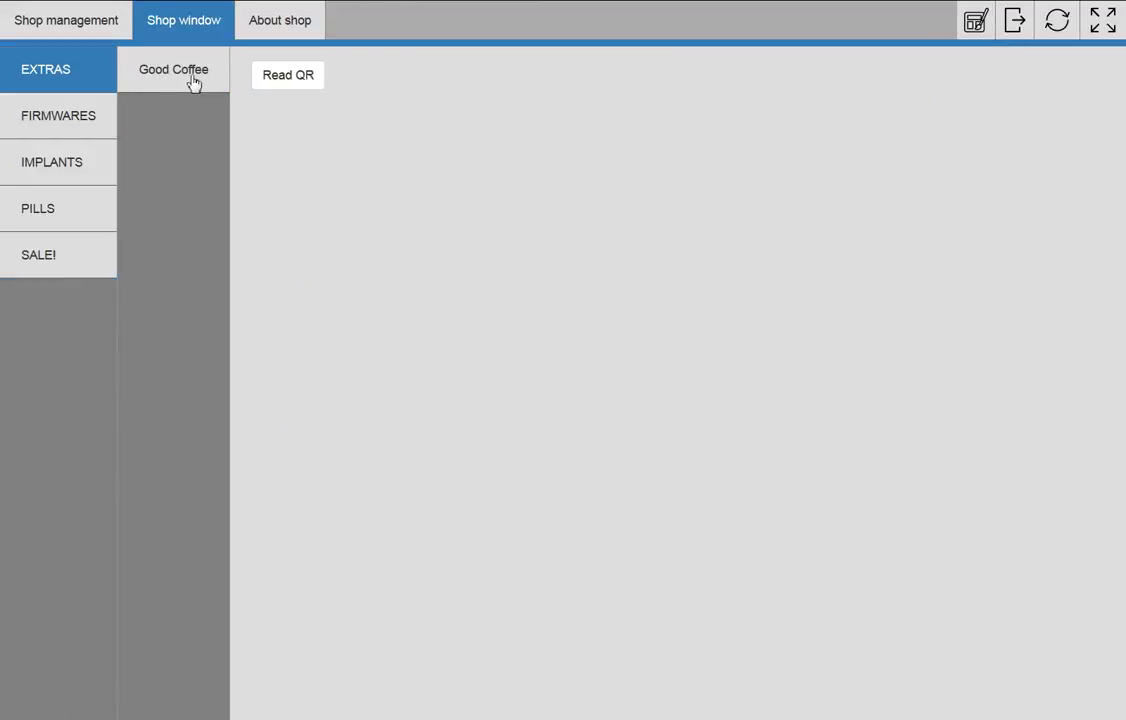
{"action": "left_click", "coordinate": [170, 70]}
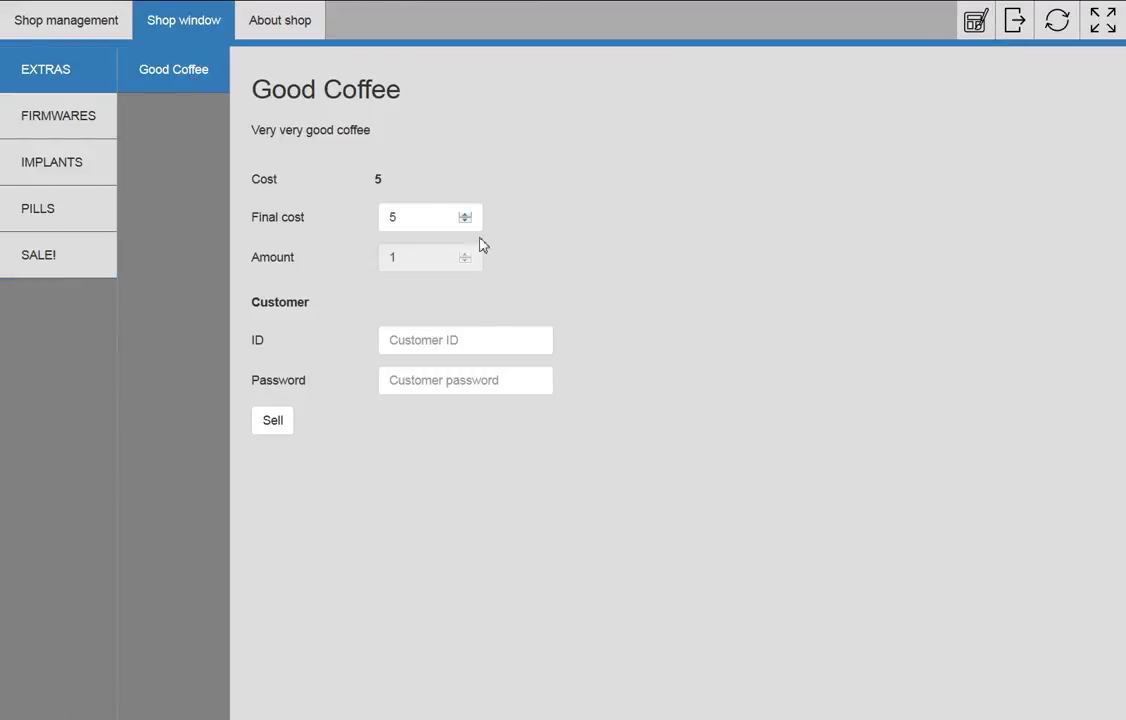
{"action": "left_click", "coordinate": [52, 32]}
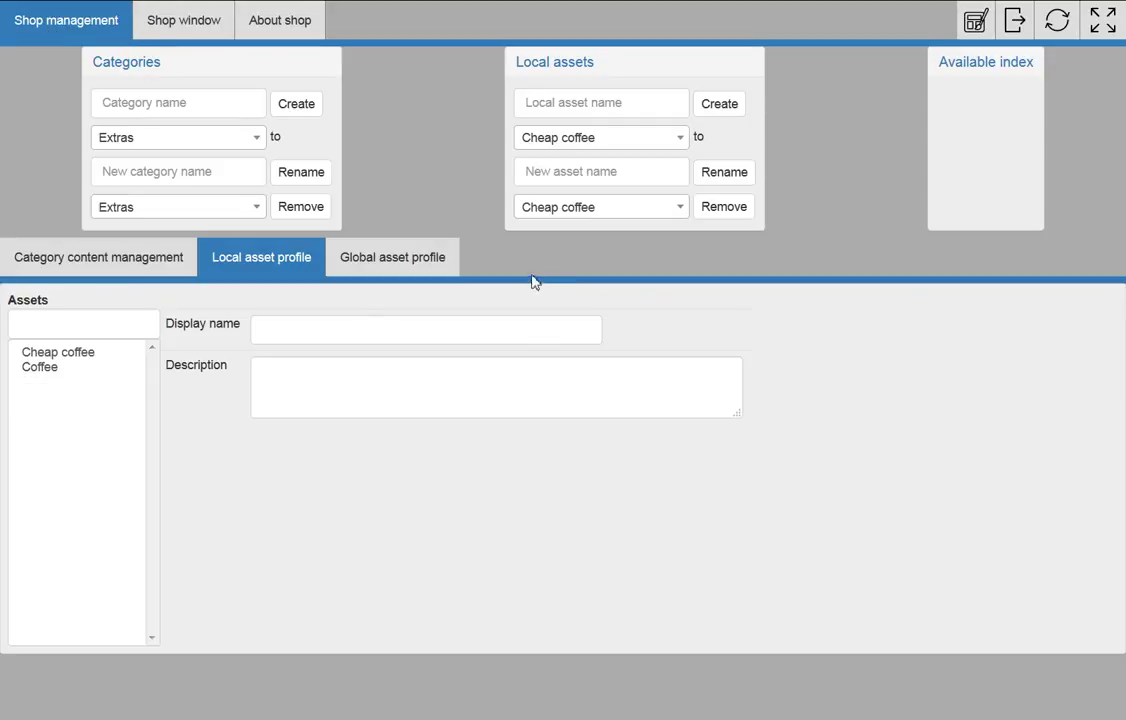
Scroll the category content table, switch to the dark purple theme, and view About shop's Corporation ID
{"action": "left_click", "coordinate": [155, 262]}
{"action": "scroll", "coordinate": [717, 241], "scroll_direction": "down", "scroll_amount": 3}
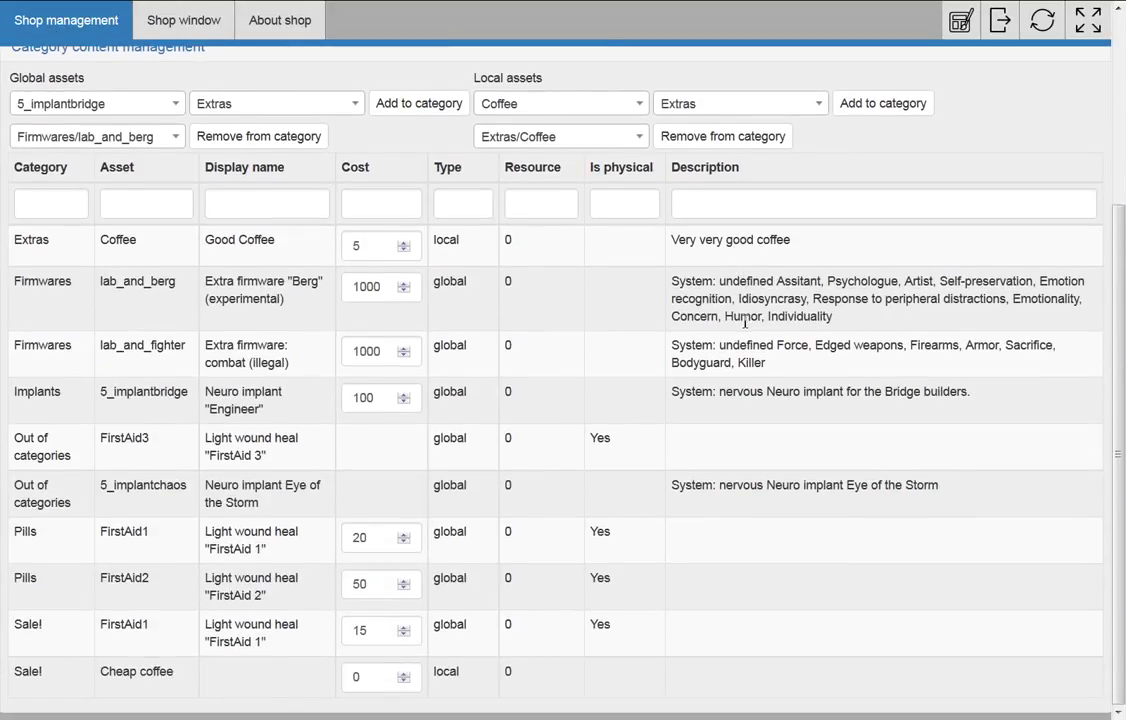
{"action": "scroll", "coordinate": [745, 322], "scroll_direction": "up", "scroll_amount": 3}
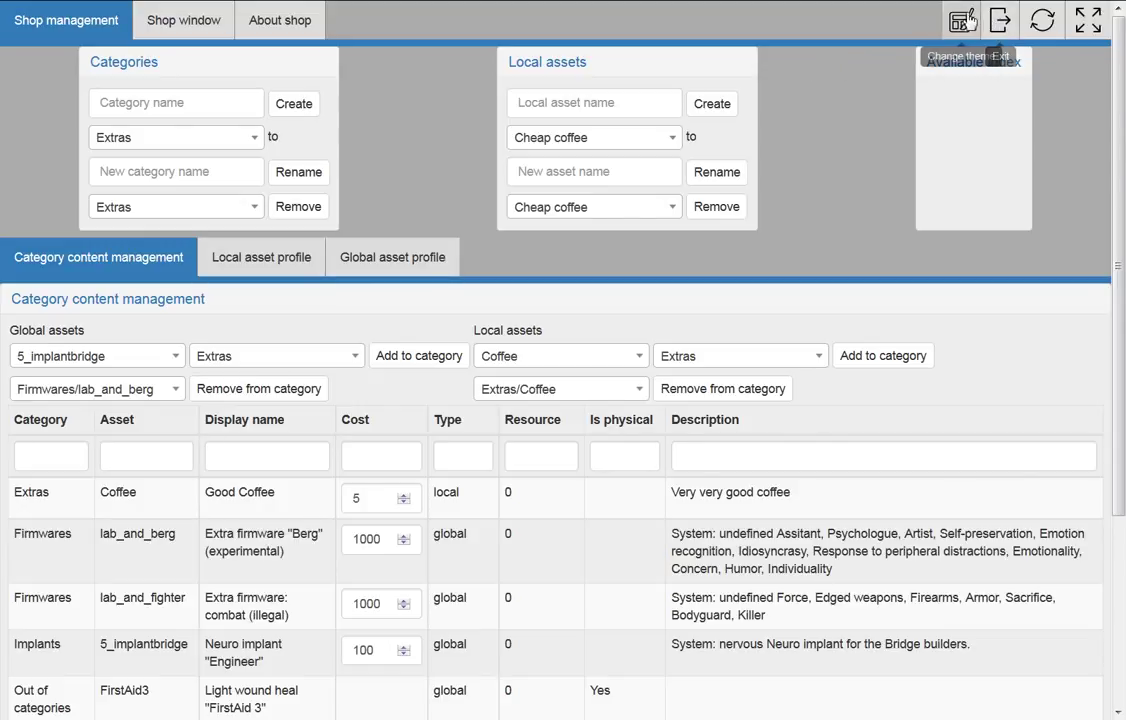
{"action": "left_click", "coordinate": [938, 32]}
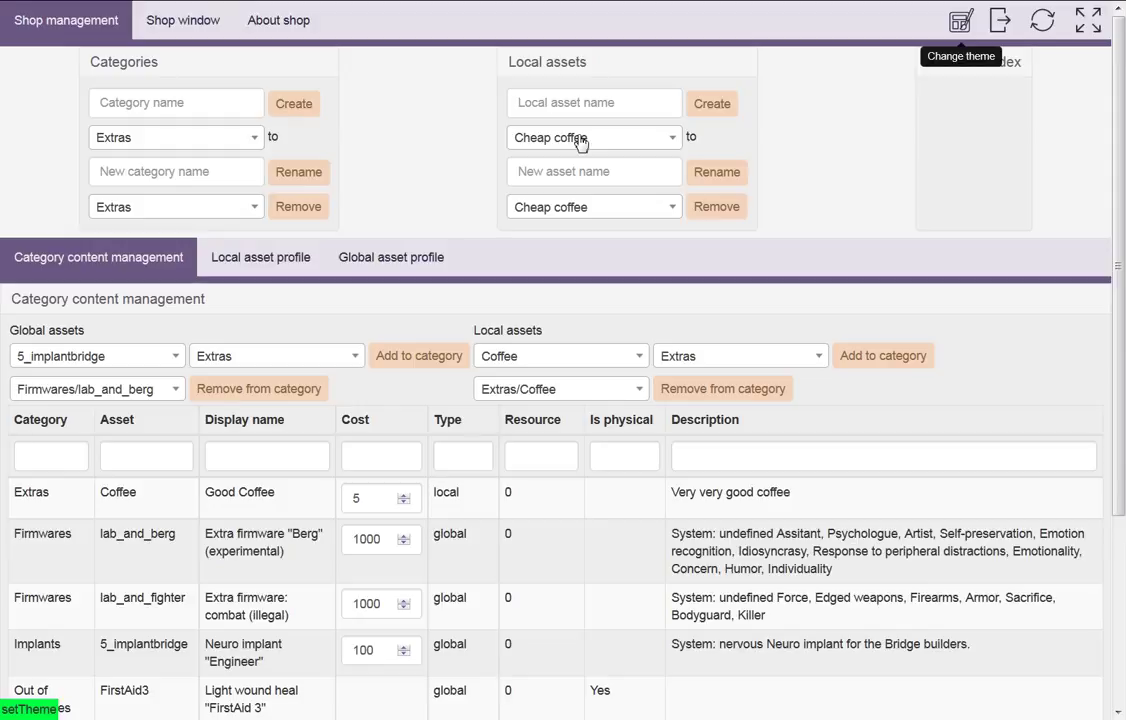
{"action": "left_click", "coordinate": [957, 22]}
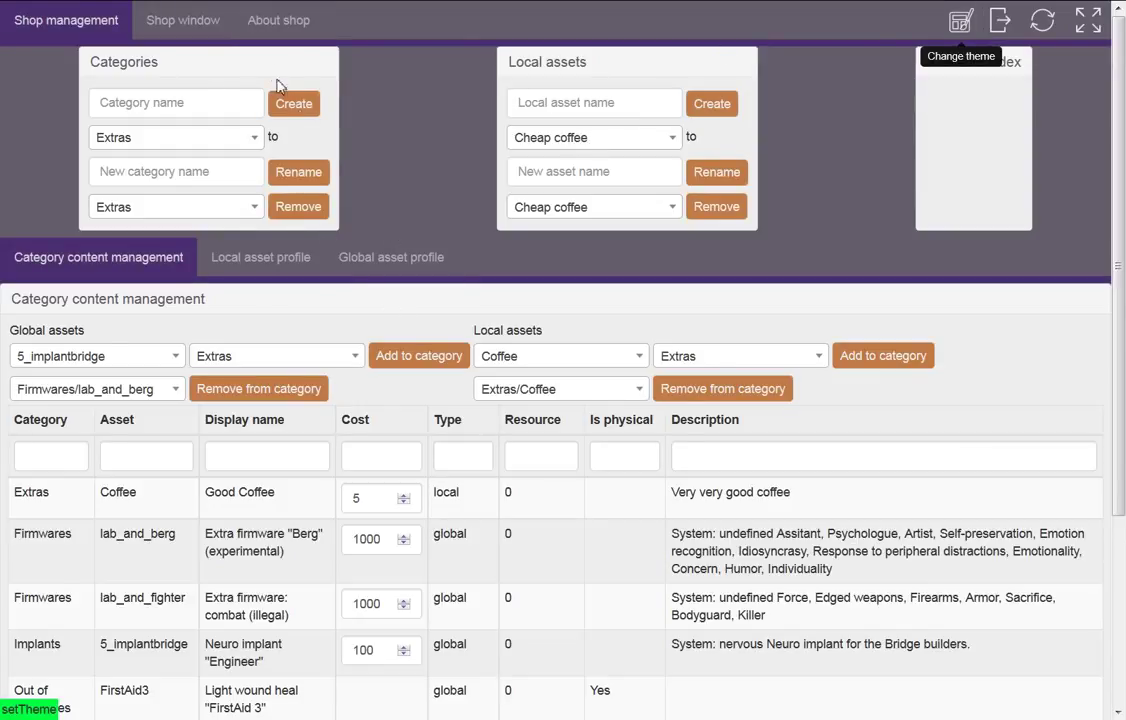
{"action": "left_click", "coordinate": [258, 28]}
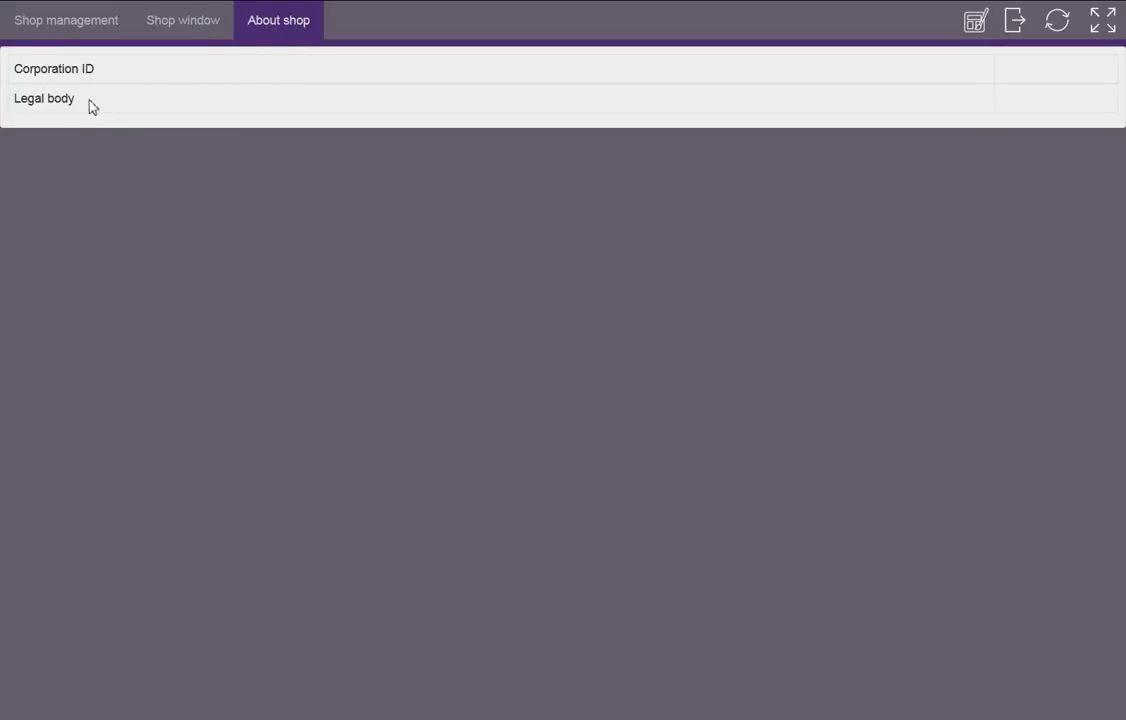
{"action": "left_click_drag", "start_coordinate": [22, 69], "coordinate": [117, 71]}
Highlight the Legal body text, then open PILLS' Light wound heal "FirstAid 1" (cost 20) in the Shop window
{"action": "left_click", "coordinate": [96, 67]}
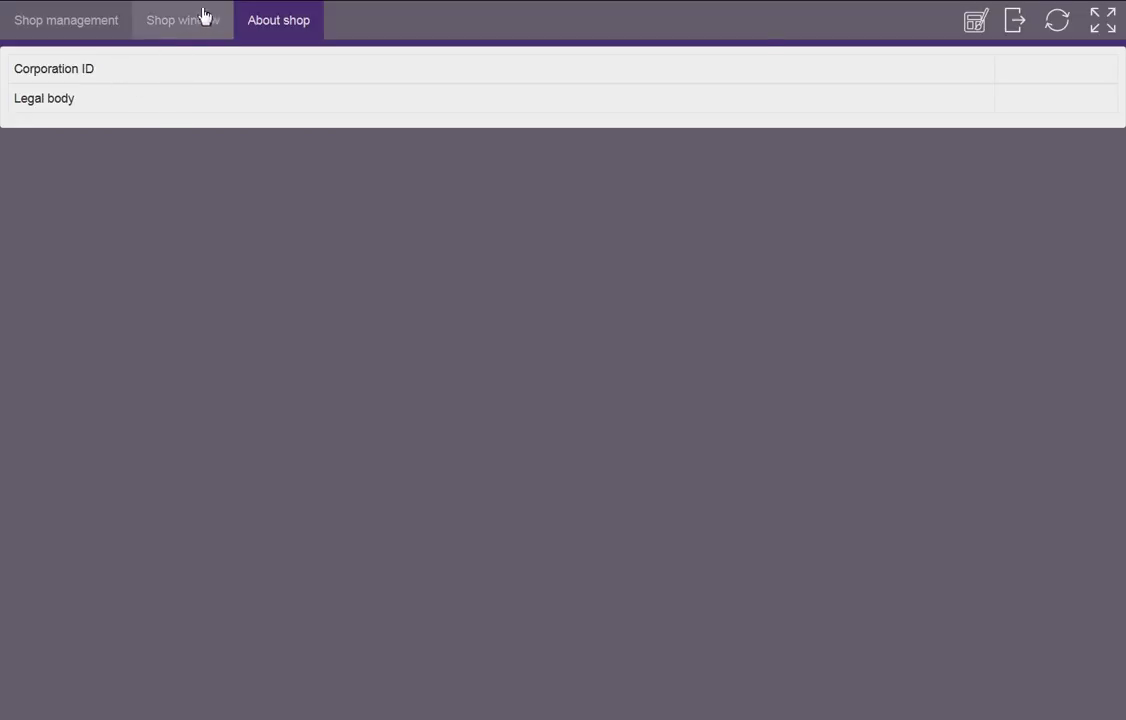
{"action": "mouse_move", "coordinate": [183, 13]}
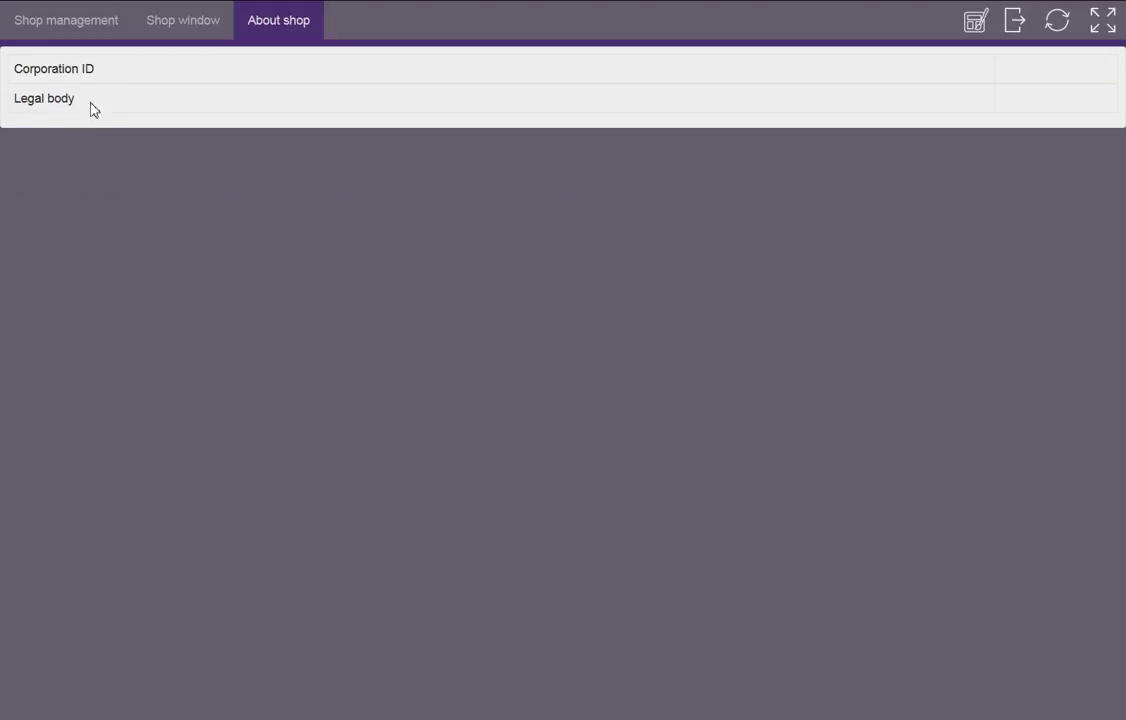
{"action": "left_click_drag", "start_coordinate": [91, 108], "coordinate": [8, 100]}
{"action": "left_click", "coordinate": [101, 107]}
{"action": "left_click", "coordinate": [182, 24]}
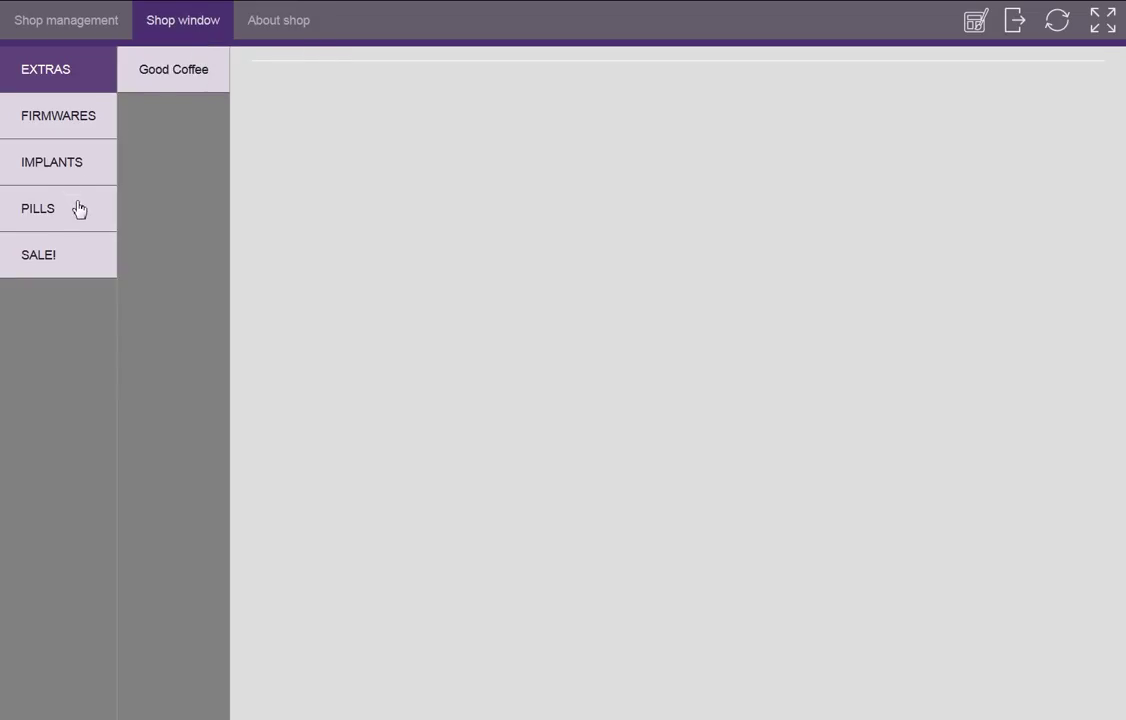
{"action": "left_click", "coordinate": [78, 210]}
{"action": "left_click", "coordinate": [203, 90]}
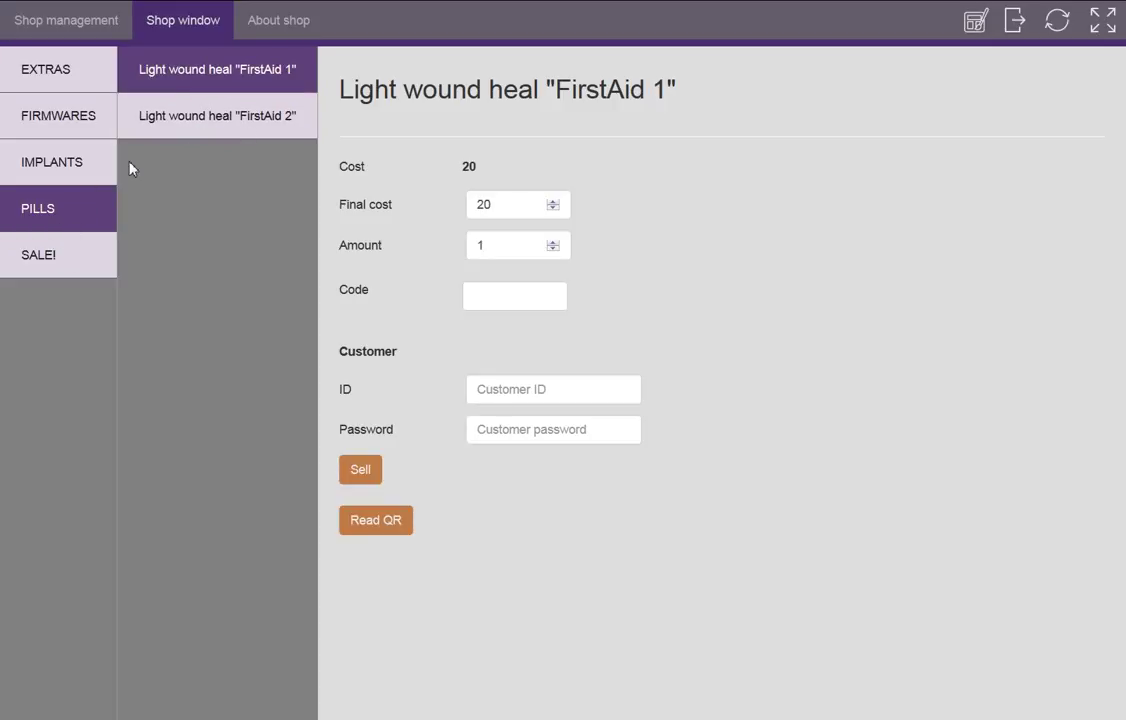
Log out and back in as administrator, cycle the theme to light lavender, and preview the shop window
{"action": "left_click", "coordinate": [1029, 35]}
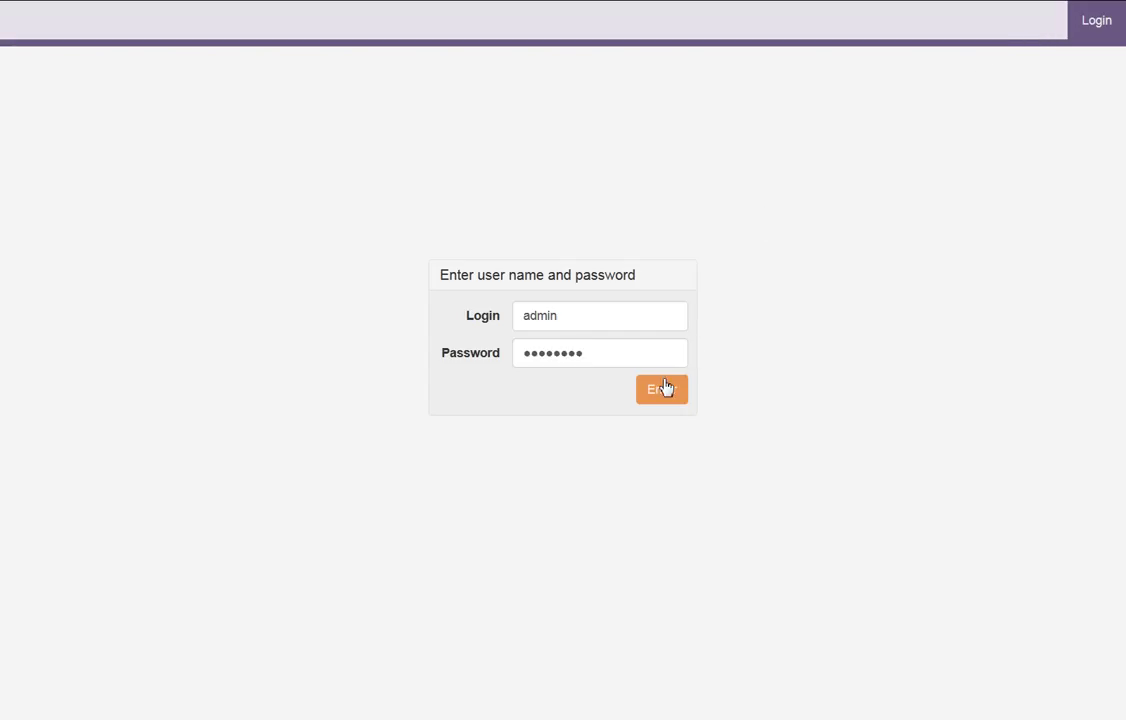
{"action": "left_click", "coordinate": [666, 389]}
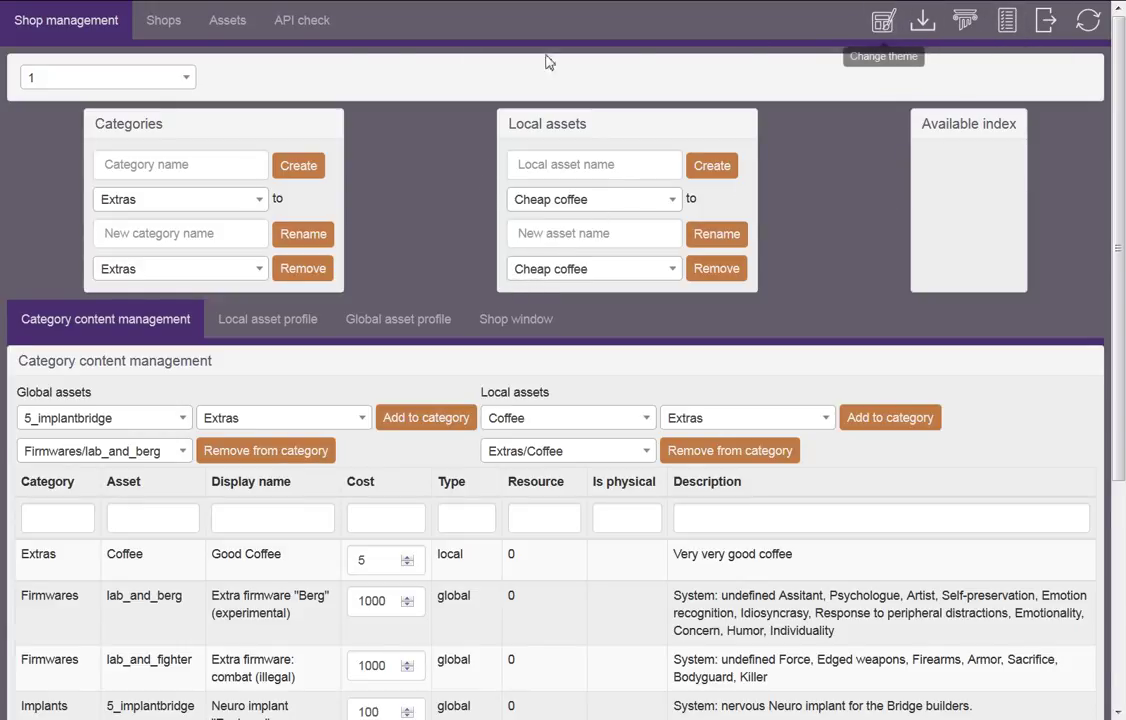
{"action": "left_click", "coordinate": [881, 28]}
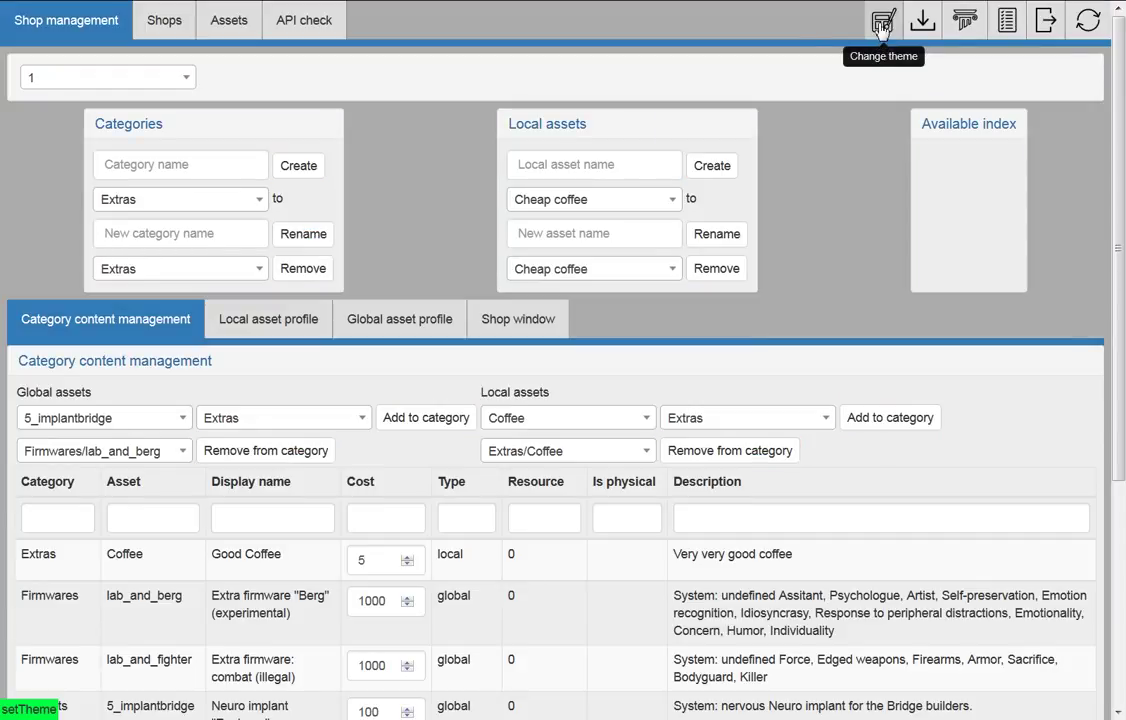
{"action": "left_click", "coordinate": [879, 30]}
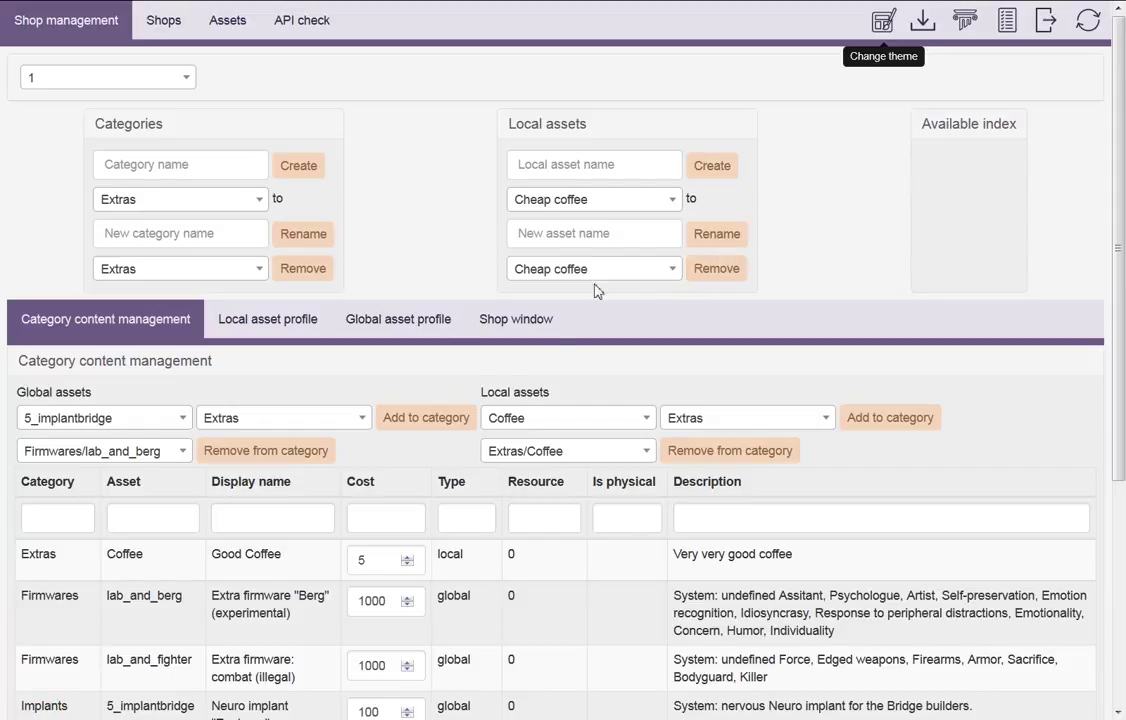
{"action": "left_click", "coordinate": [517, 322]}
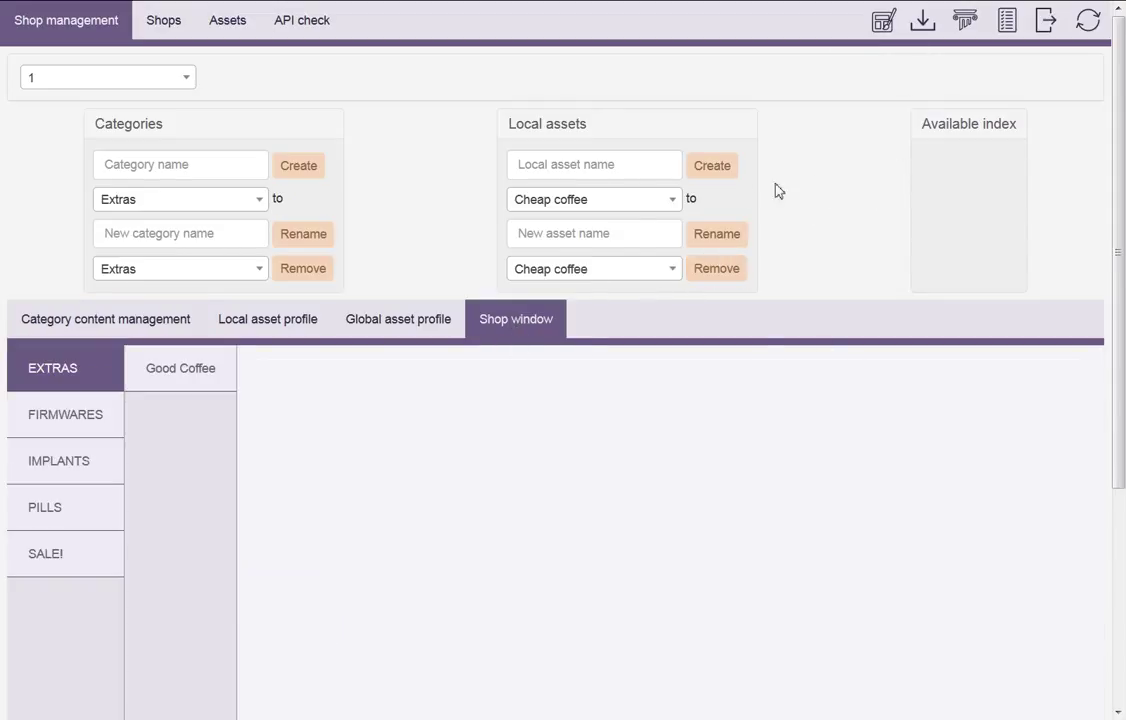
Bring up the activity log and scroll through its 101 entries
{"action": "left_click", "coordinate": [962, 28]}
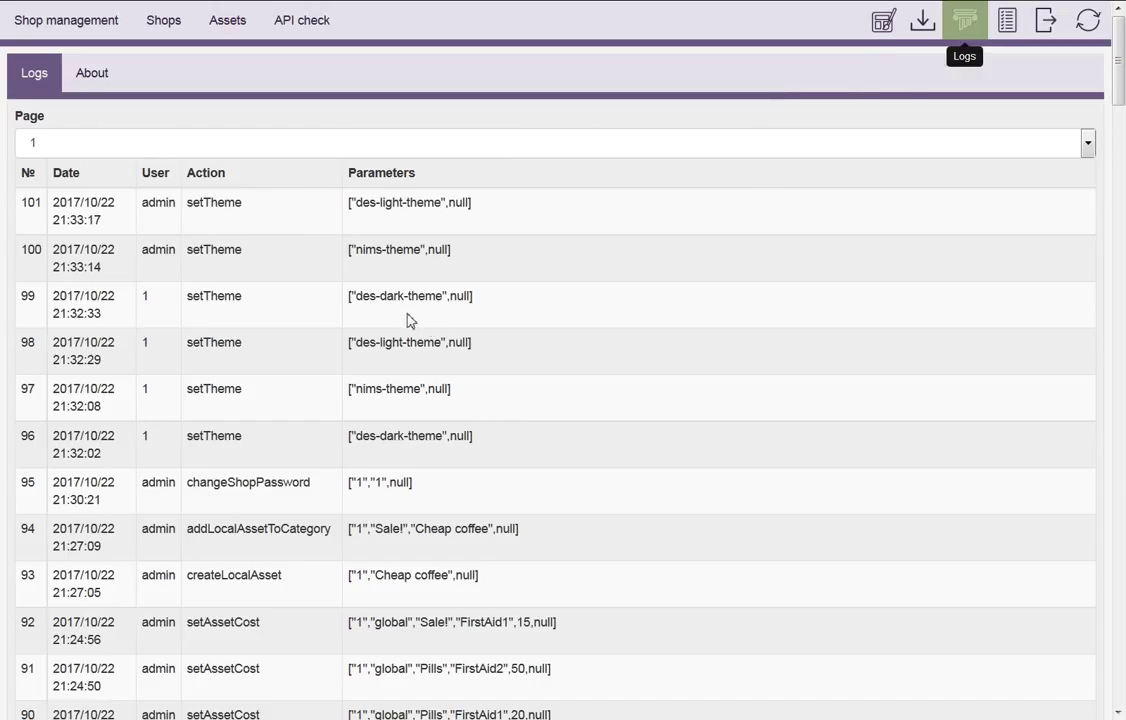
{"action": "scroll", "coordinate": [508, 339], "scroll_direction": "down", "scroll_amount": 8}
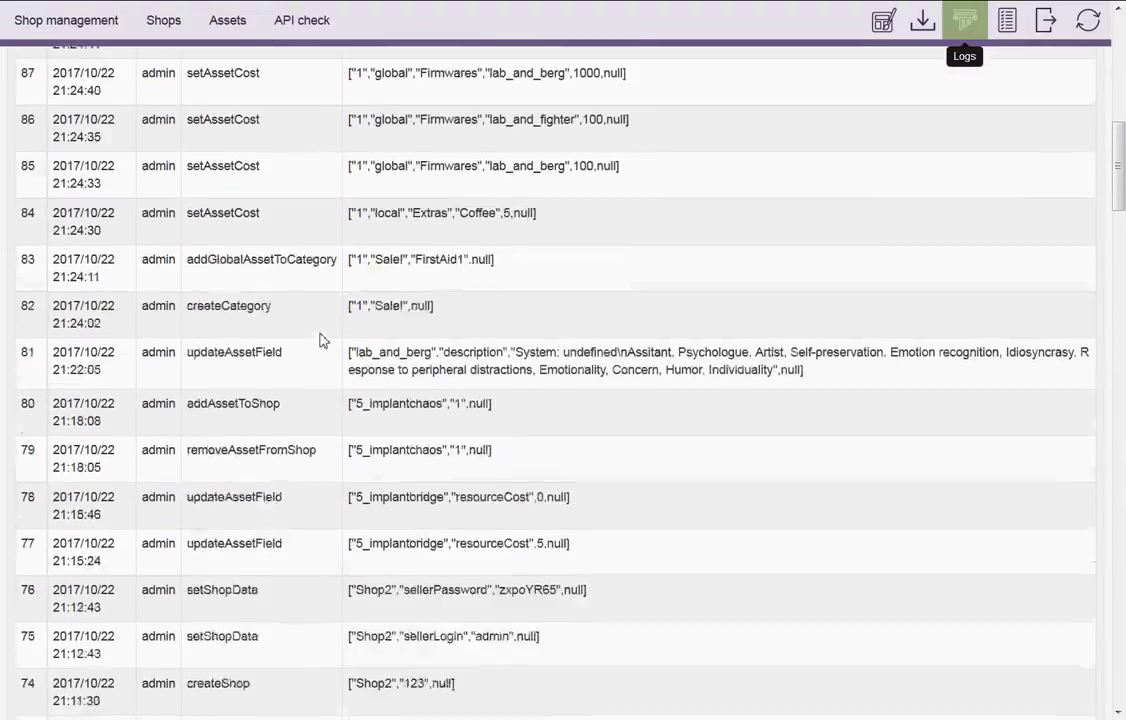
{"action": "scroll", "coordinate": [320, 340], "scroll_direction": "down", "scroll_amount": 6}
{"action": "scroll", "coordinate": [327, 298], "scroll_direction": "up", "scroll_amount": 7}
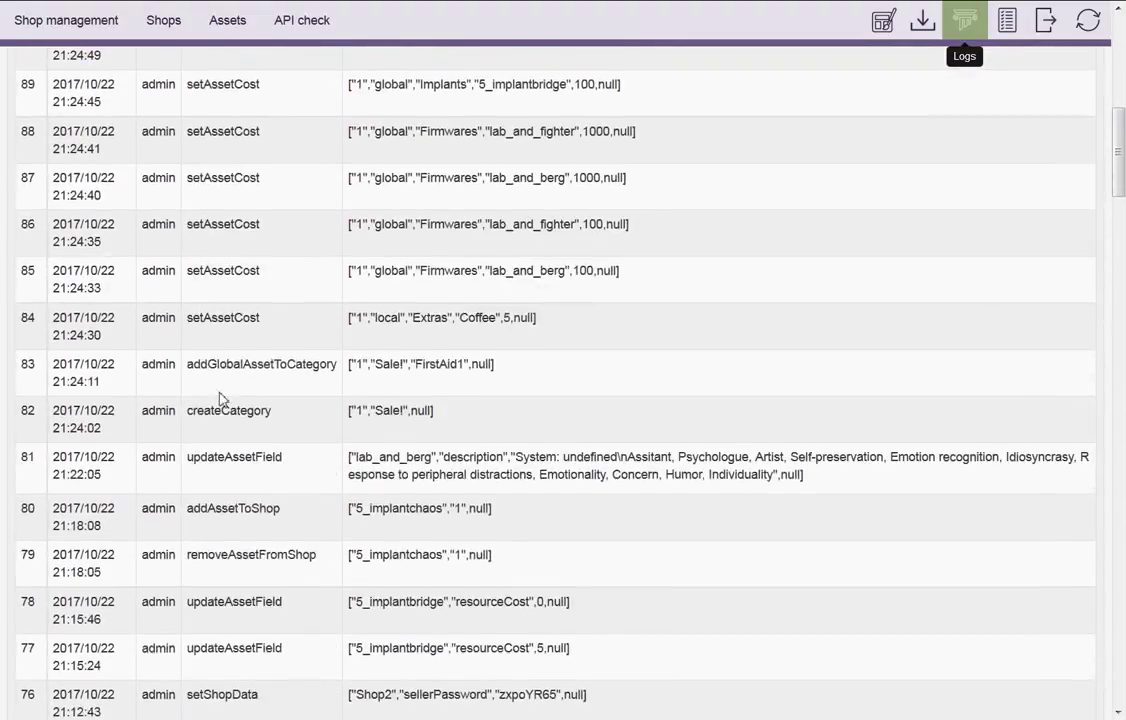
{"action": "scroll", "coordinate": [220, 398], "scroll_direction": "up", "scroll_amount": 8}
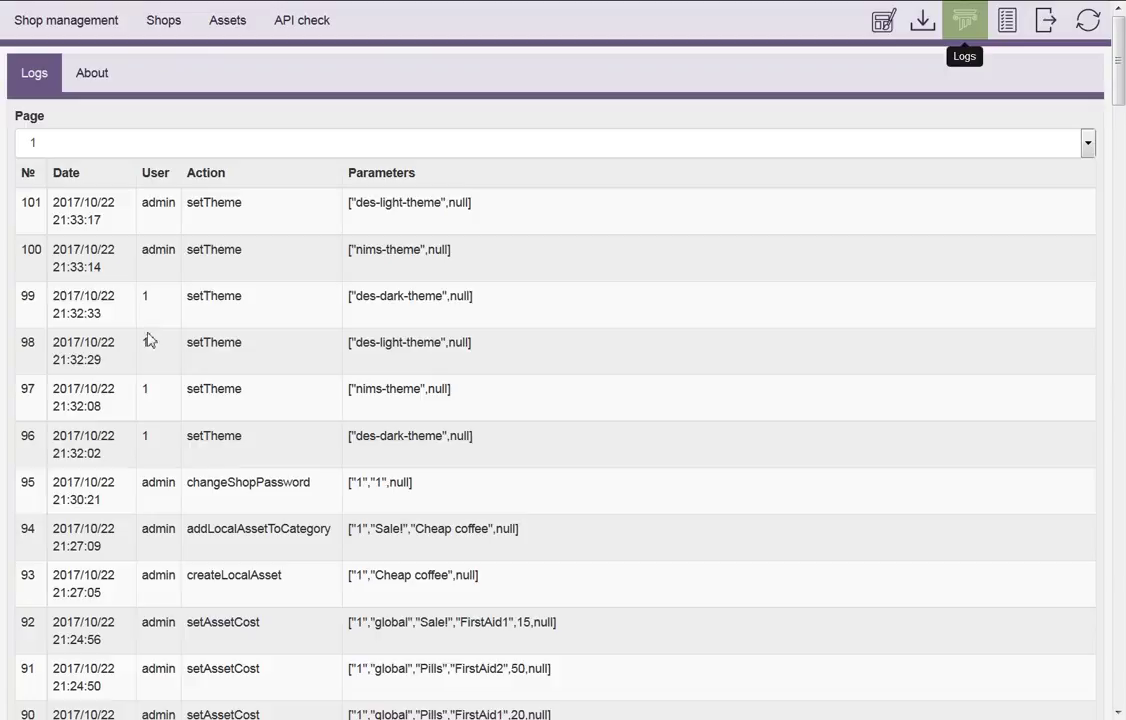
Highlight the admin user in log entries 99 and 100, glance at About, then return to Logs
{"action": "left_click_drag", "start_coordinate": [146, 334], "coordinate": [157, 301]}
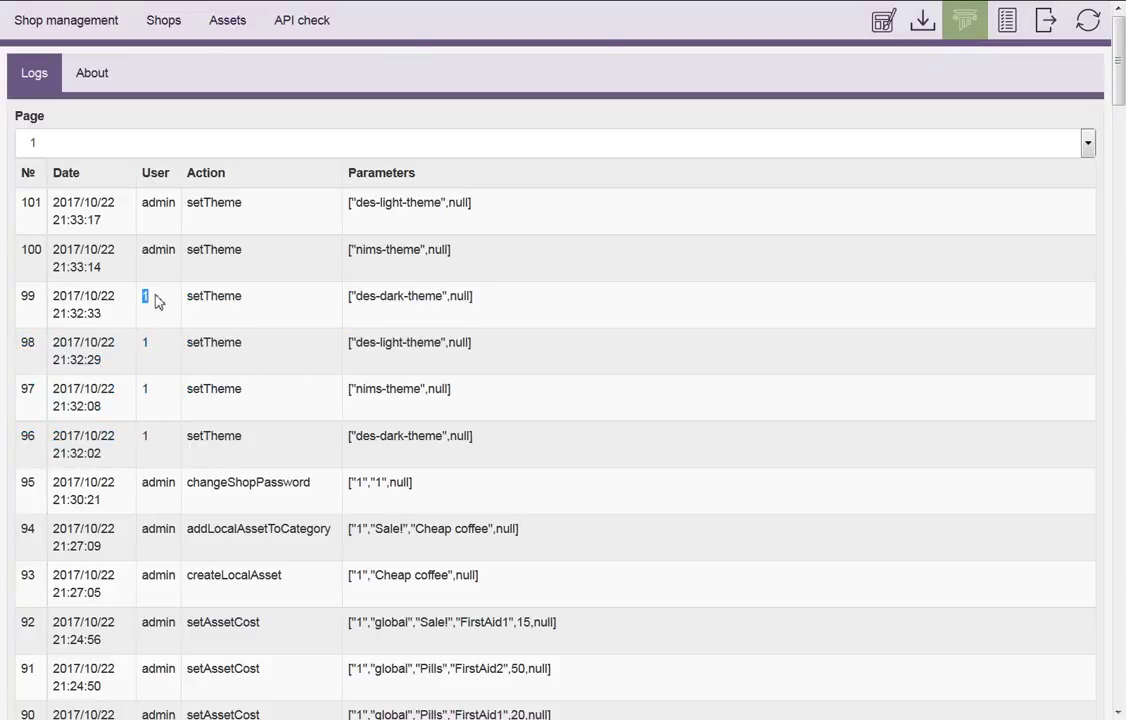
{"action": "double_click", "coordinate": [157, 256]}
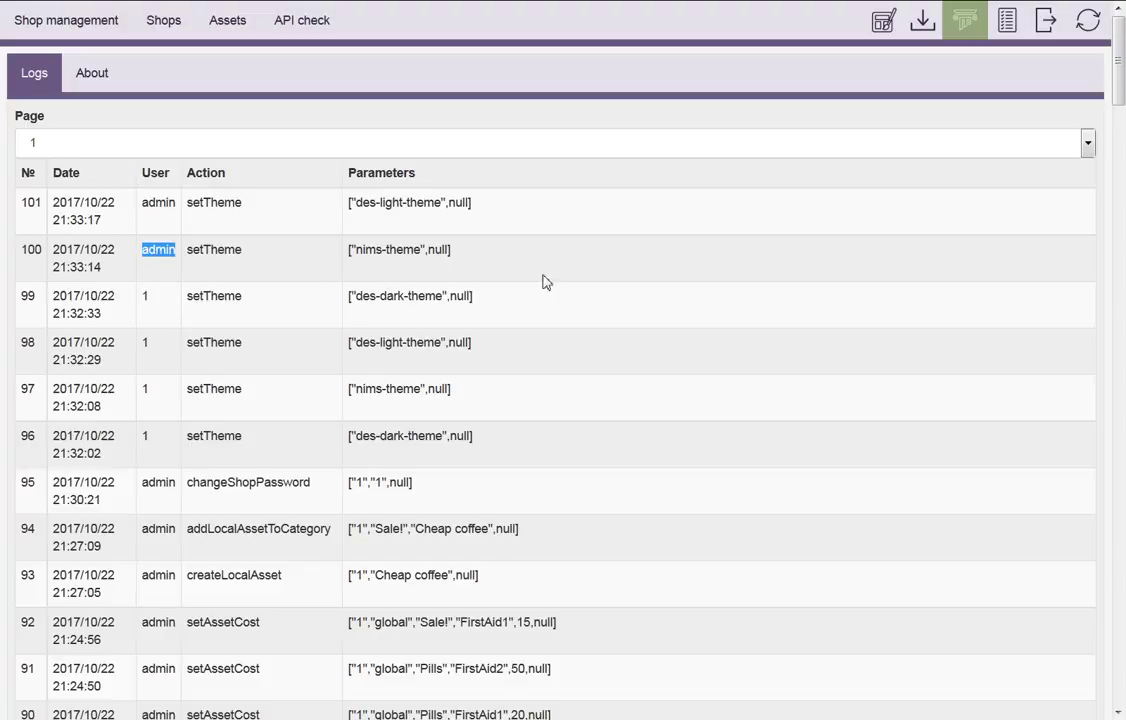
{"action": "scroll", "coordinate": [830, 345], "scroll_direction": "down", "scroll_amount": 14}
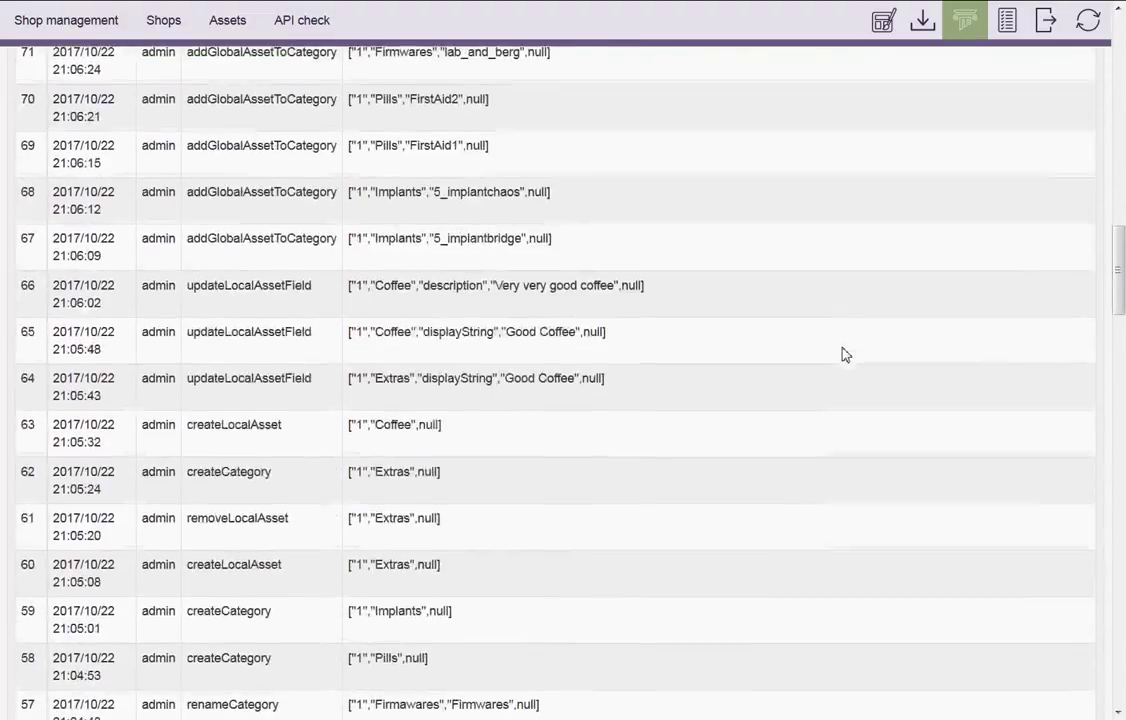
{"action": "left_click_drag", "start_coordinate": [1119, 268], "coordinate": [1110, 50]}
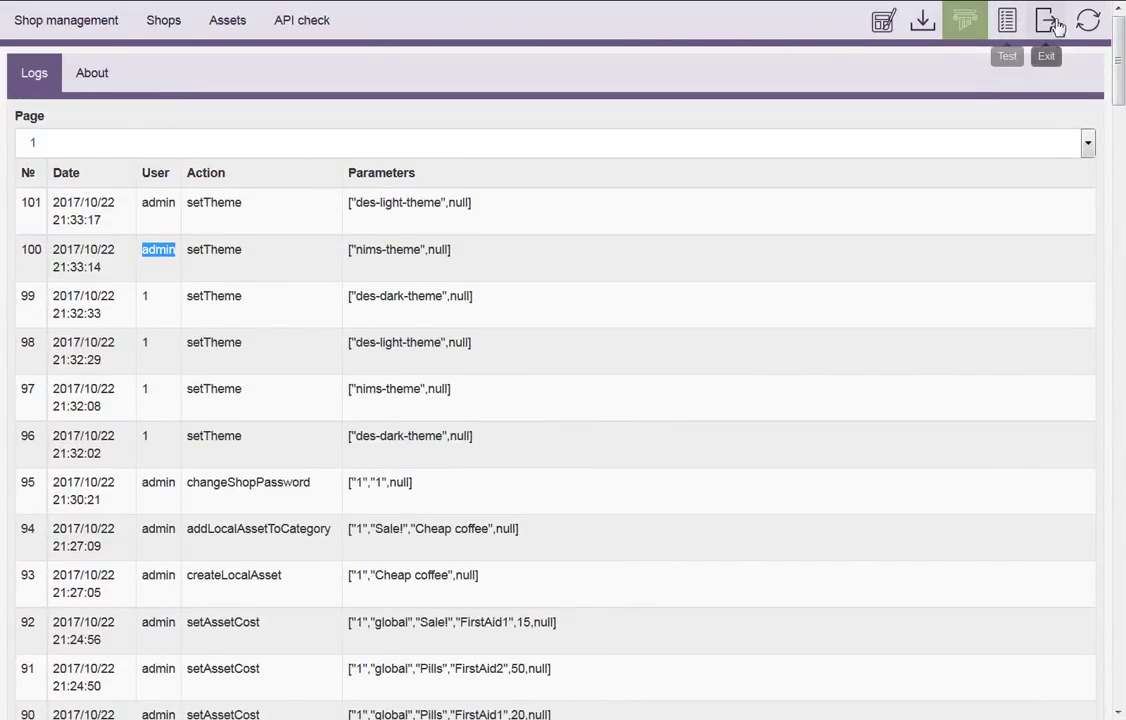
{"action": "left_click", "coordinate": [102, 88]}
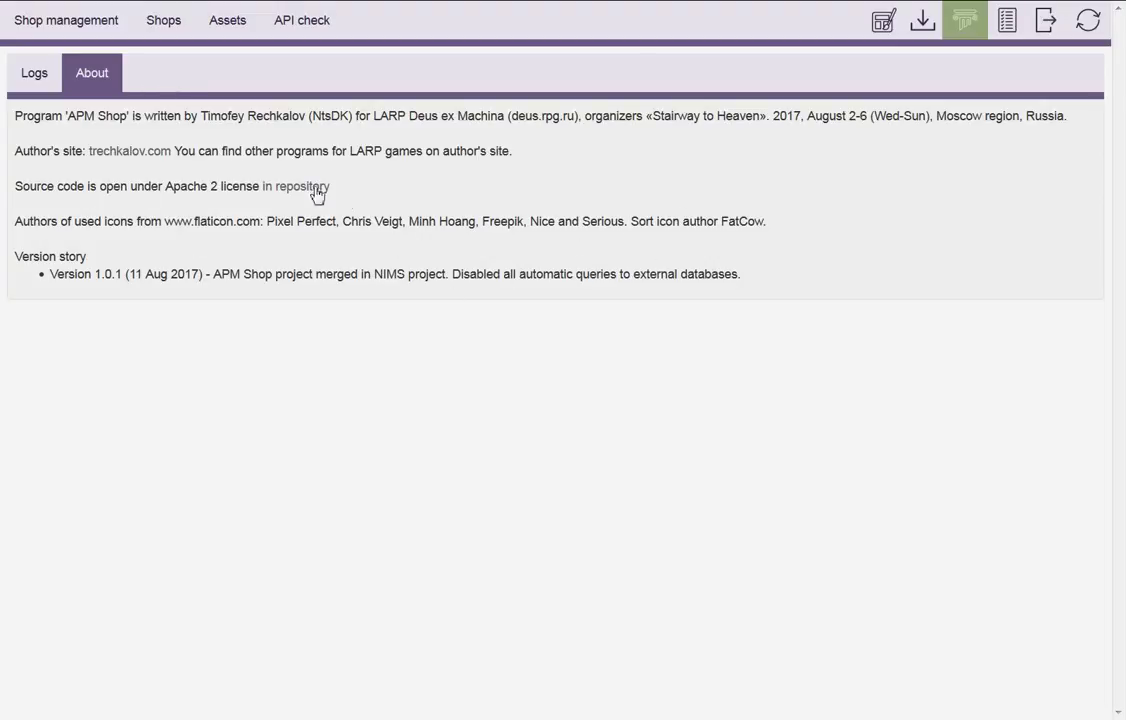
{"action": "left_click", "coordinate": [42, 84]}
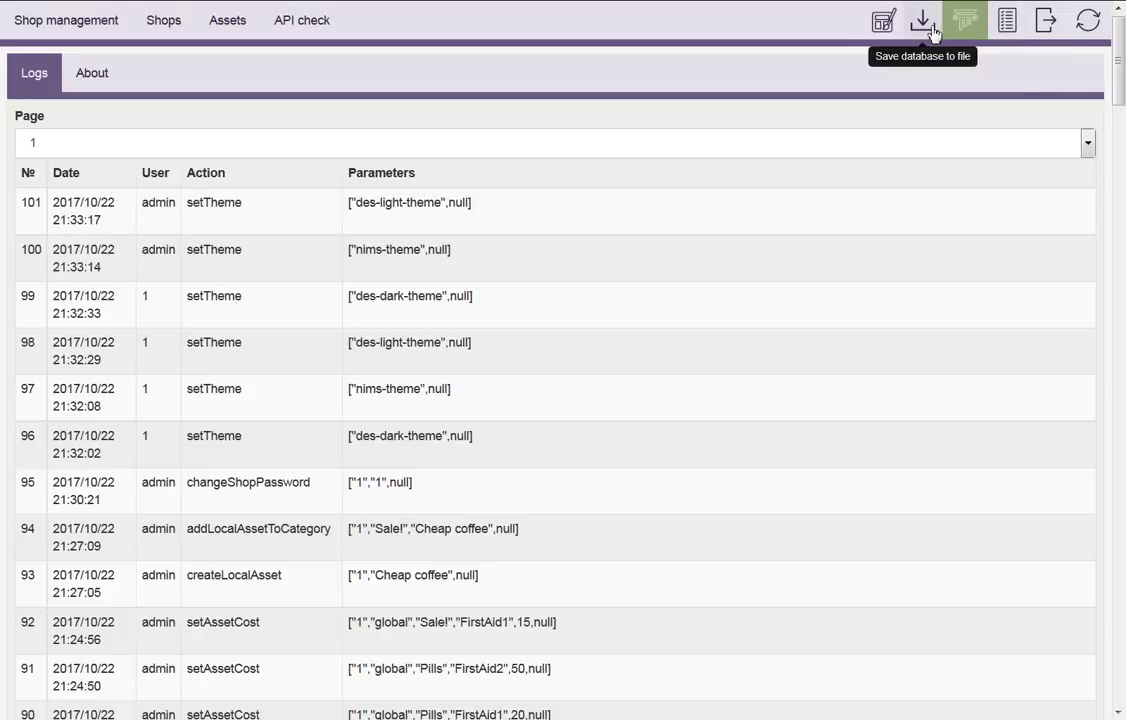
Run the database consistency check, acknowledge its pass message, and revisit About and Logs
{"action": "left_click", "coordinate": [1008, 28]}
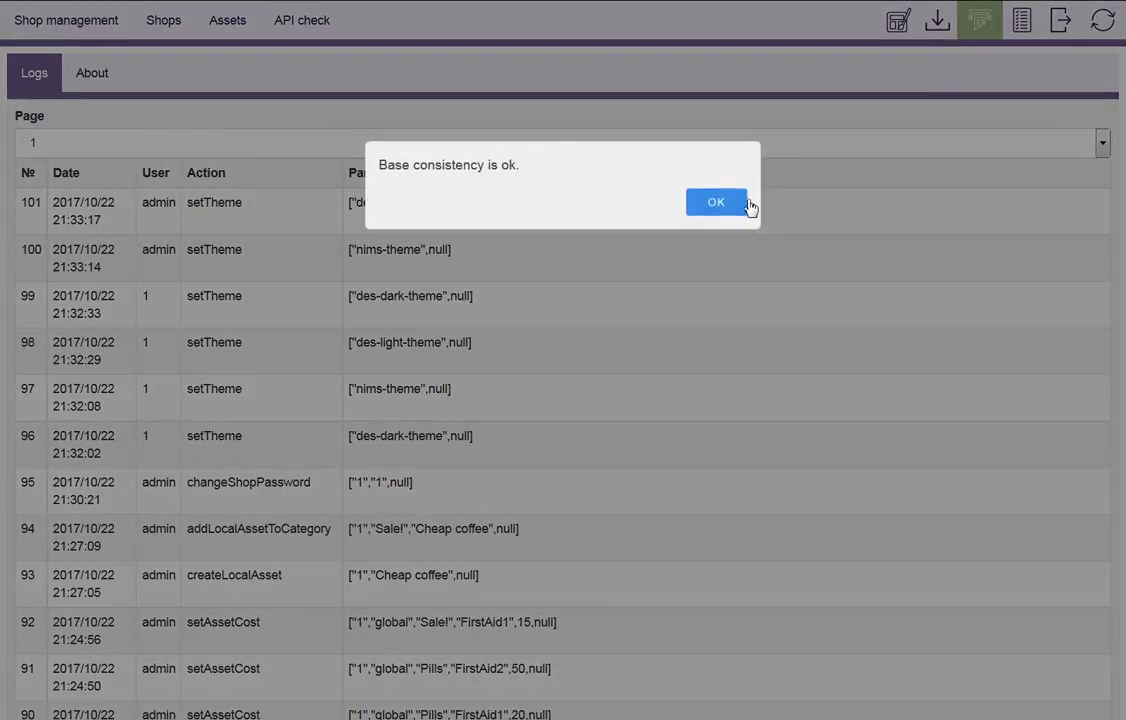
{"action": "left_click", "coordinate": [729, 208]}
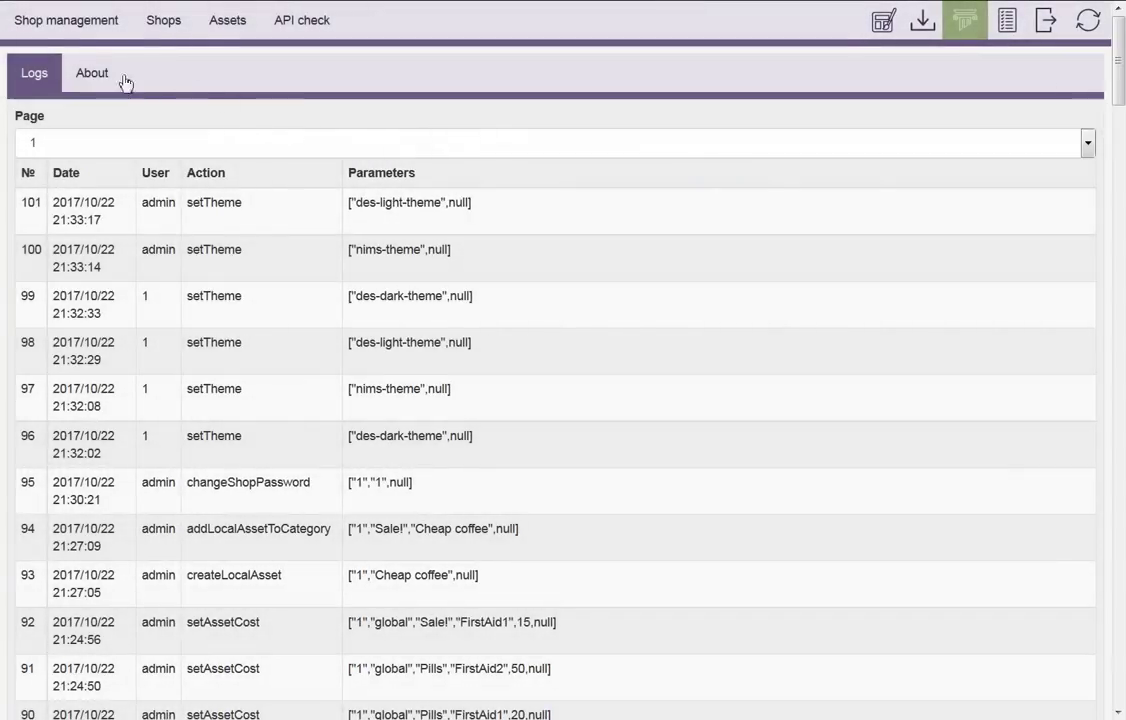
{"action": "left_click", "coordinate": [101, 86]}
{"action": "left_click", "coordinate": [34, 73]}
Show shop 1's category content table with Good Coffee at 5 and firmwares at 1000
{"action": "left_click", "coordinate": [110, 28]}
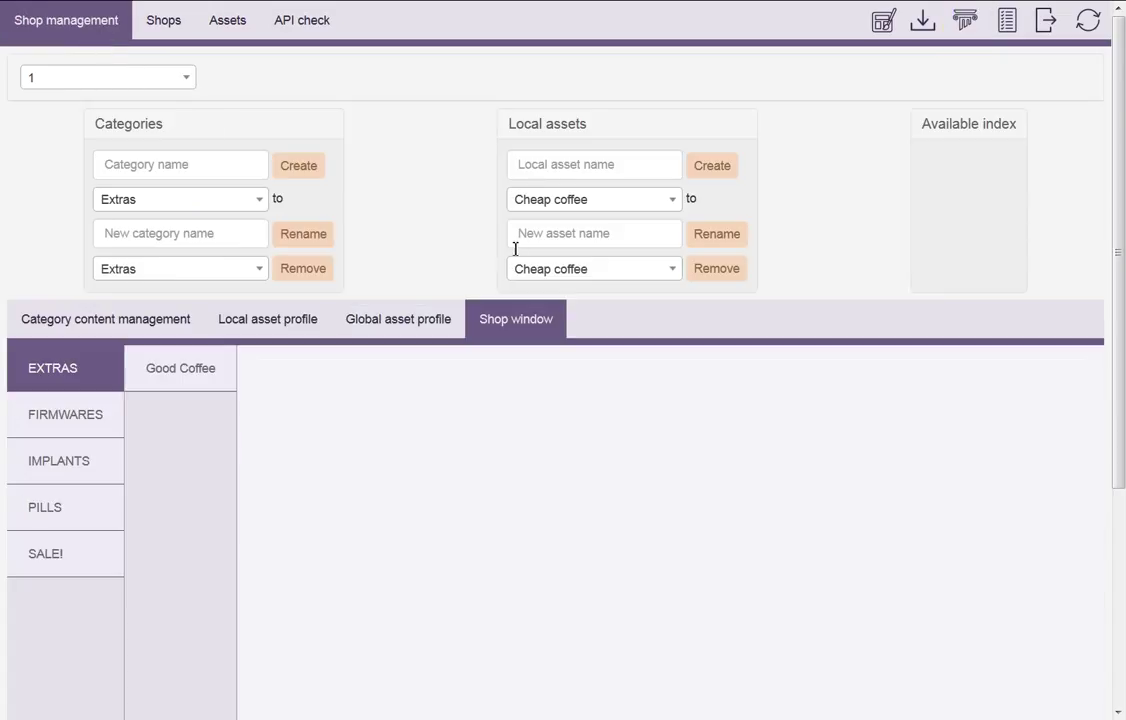
{"action": "left_click", "coordinate": [185, 330]}
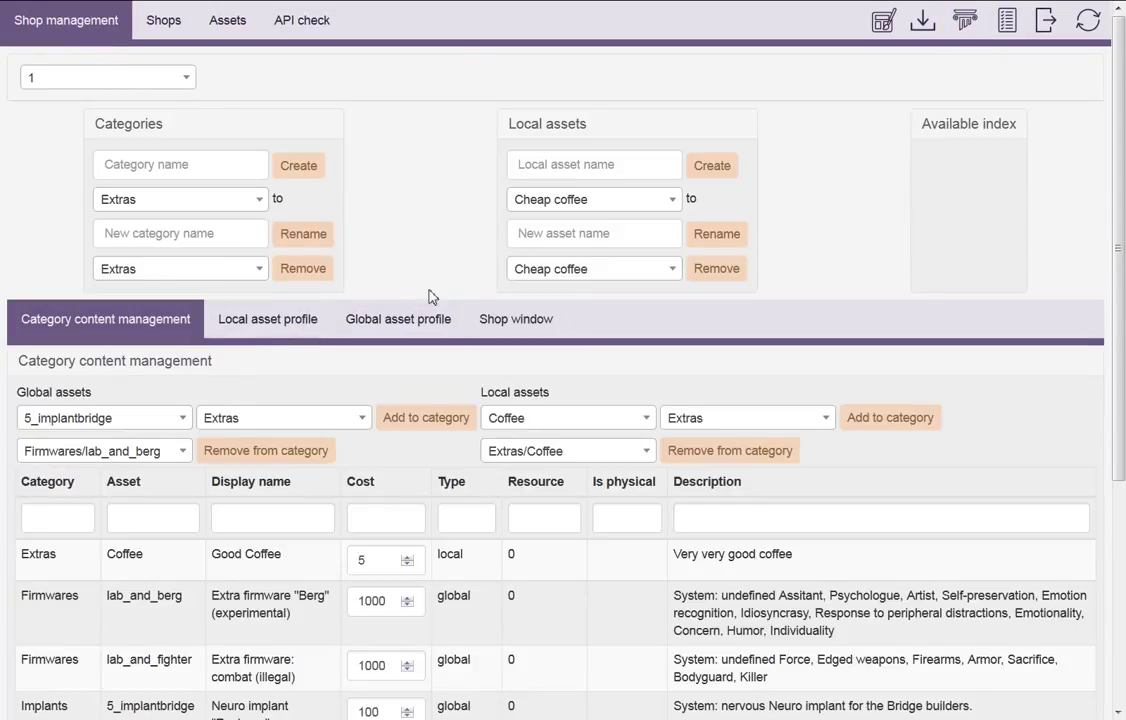
{"action": "scroll", "coordinate": [779, 221], "scroll_direction": "down", "scroll_amount": 2}
{"action": "scroll", "coordinate": [794, 229], "scroll_direction": "up", "scroll_amount": 2}
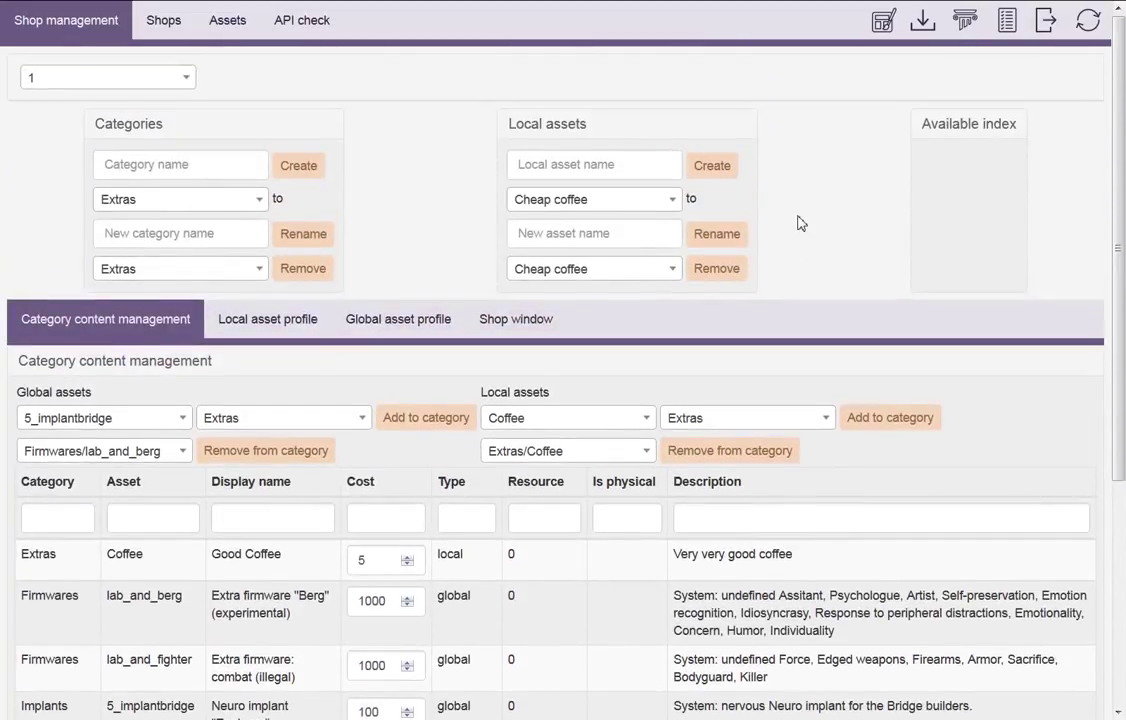